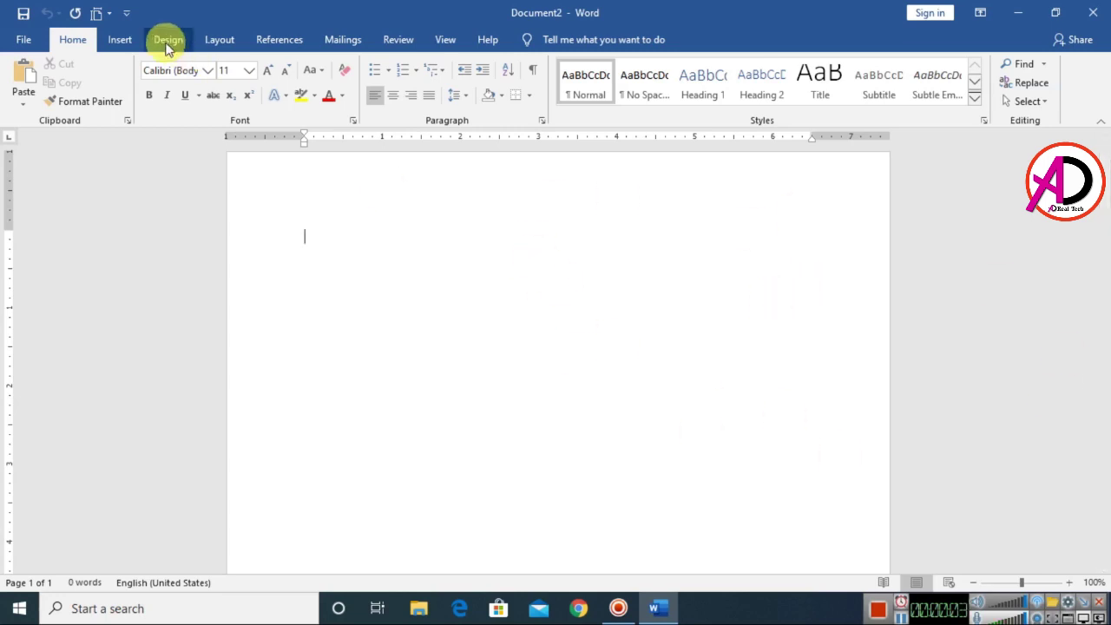
Step: Switch to the Layout page settings and view the paper size list for the blank document
click(213, 42)
click(116, 87)
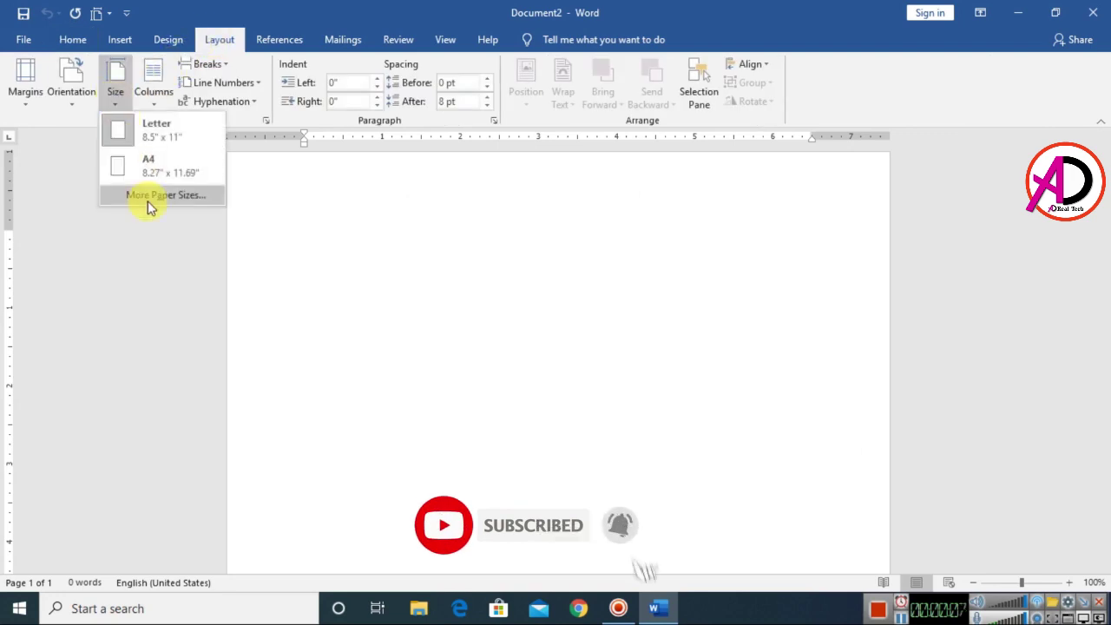
Step: Set the Top, Bottom, Left and Right page margins all to 0
click(27, 101)
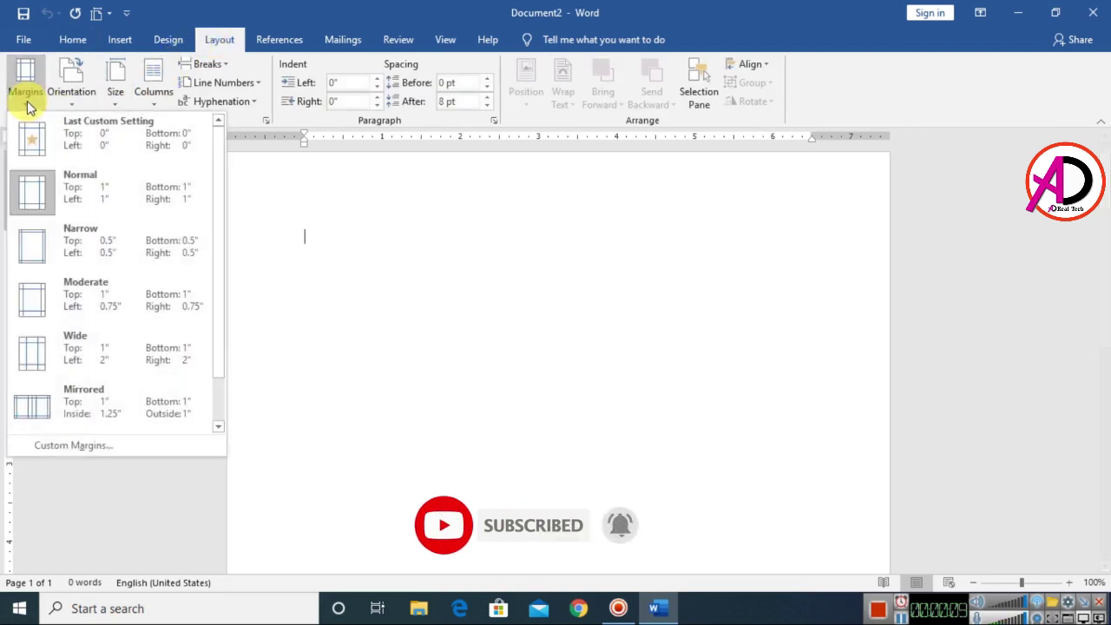
click(157, 445)
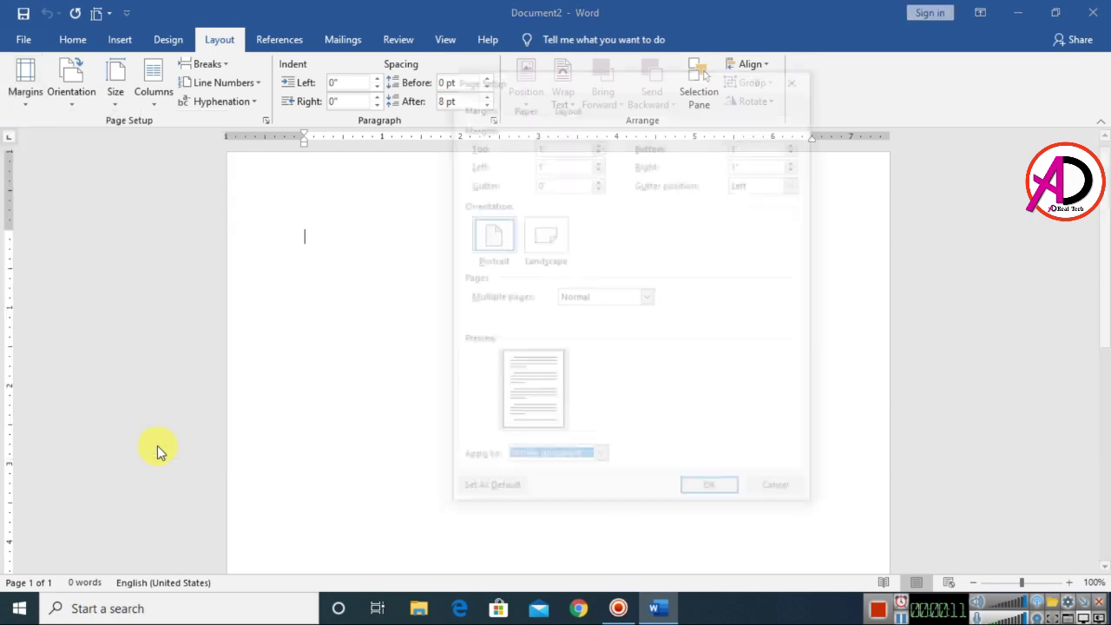
drag(565, 144, 536, 144)
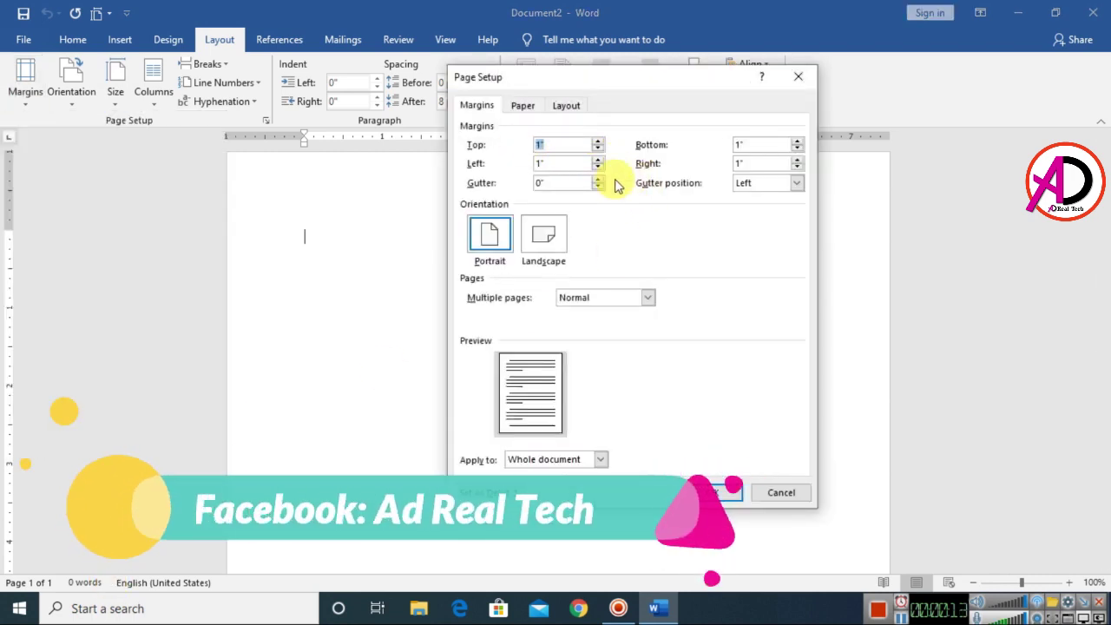
text(0)
double_click(769, 144)
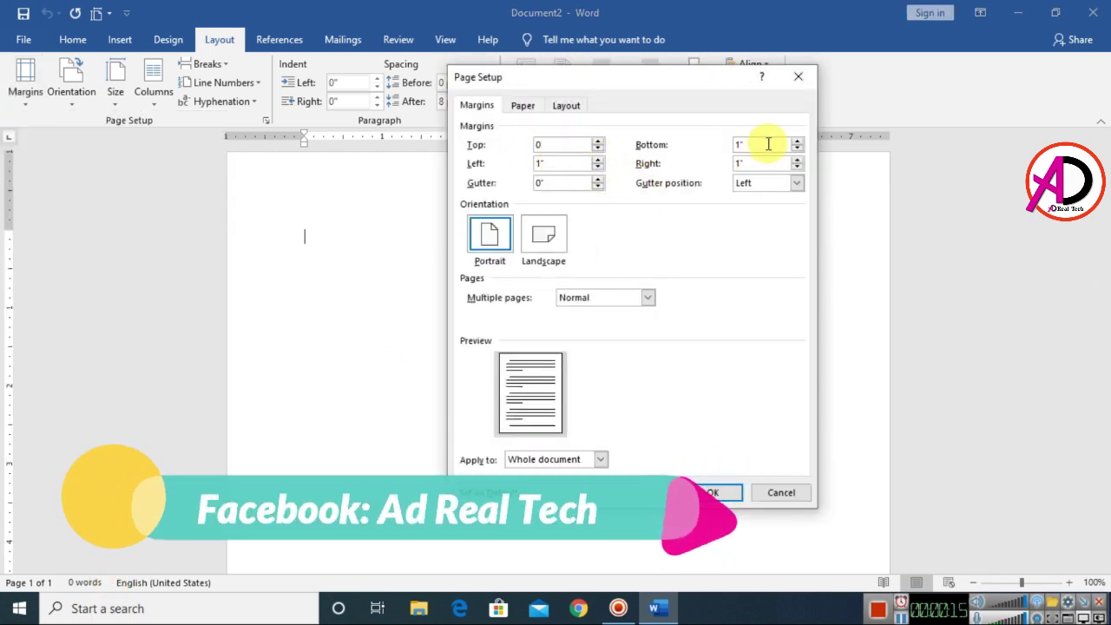
text(0)
drag(566, 163, 514, 163)
text(0)
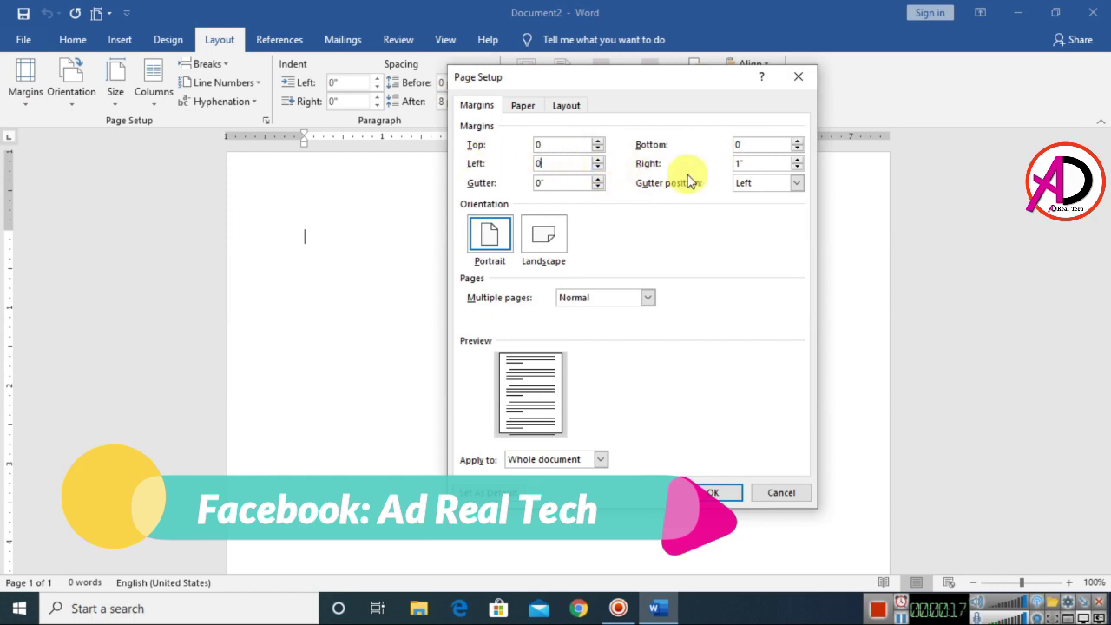
drag(745, 163, 702, 165)
text(0)
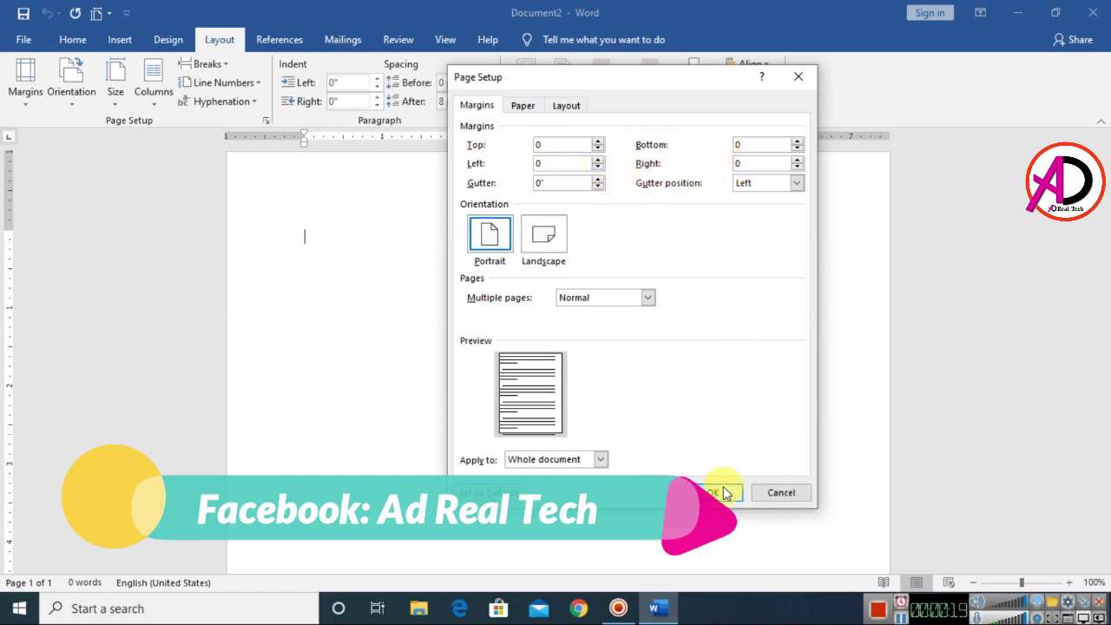
click(714, 492)
Step: Make the page a custom paper size 3.1 inches wide by 1.2 inches high
click(115, 87)
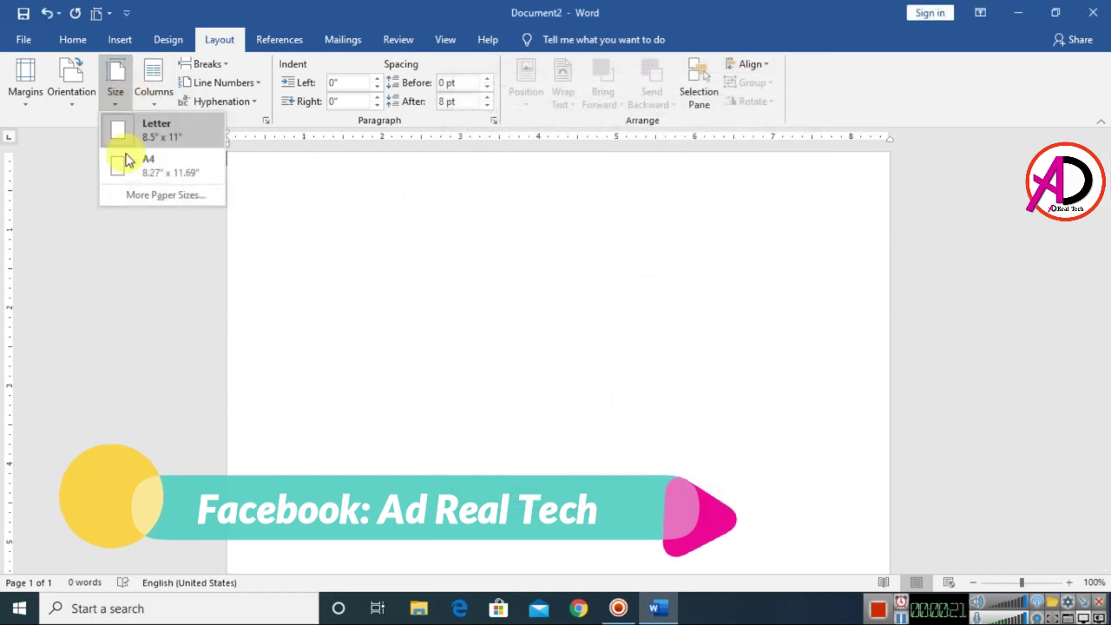
click(166, 195)
drag(547, 165, 441, 163)
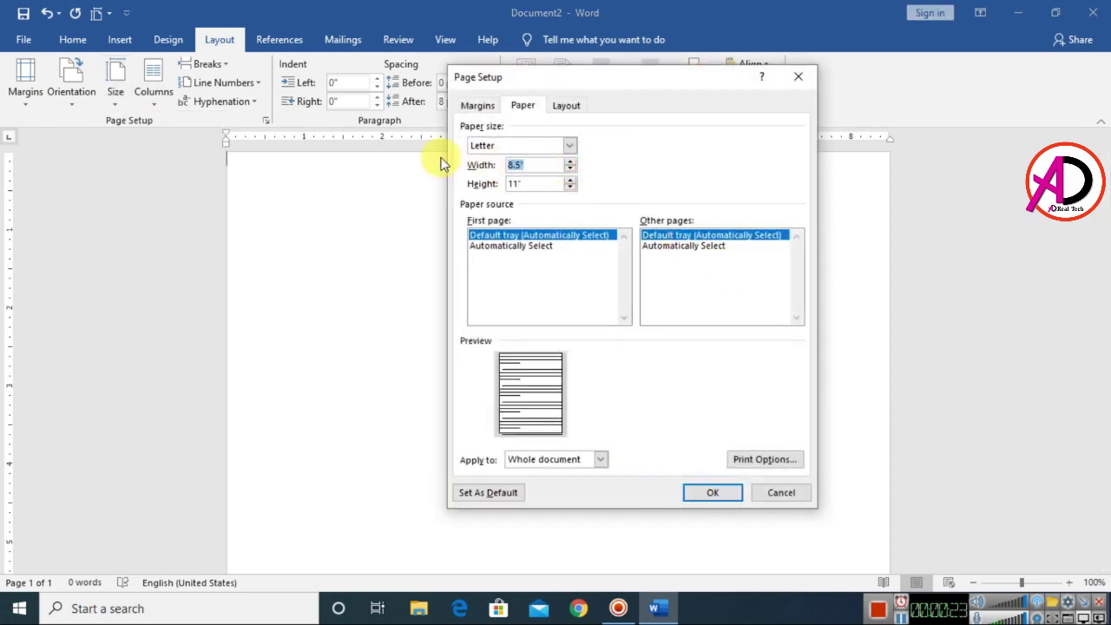
text(1)
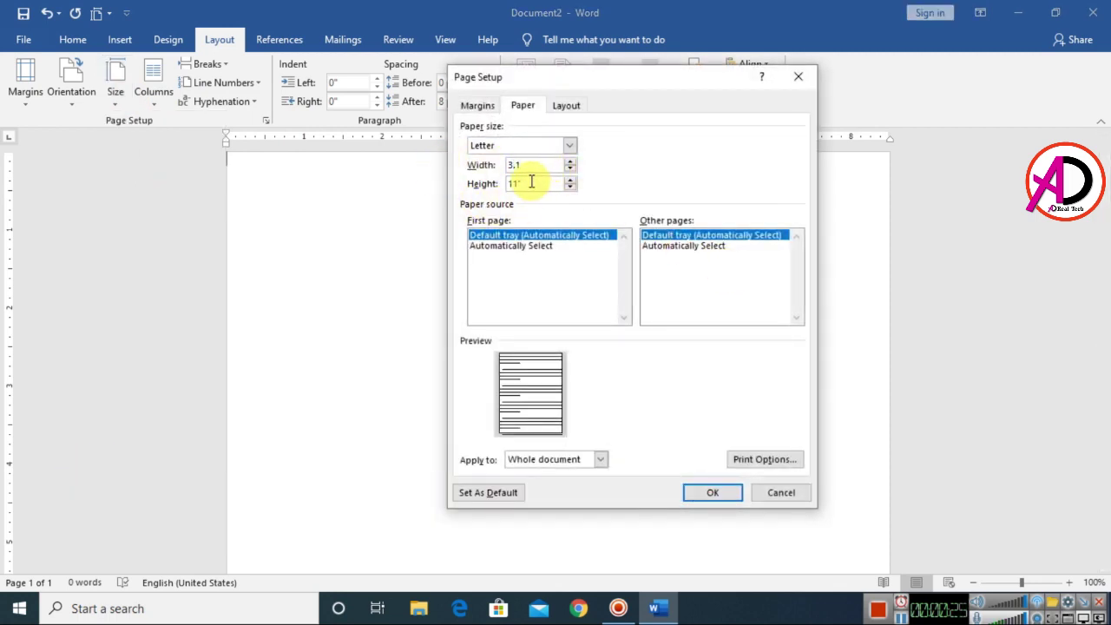
drag(534, 183, 473, 191)
text(1)
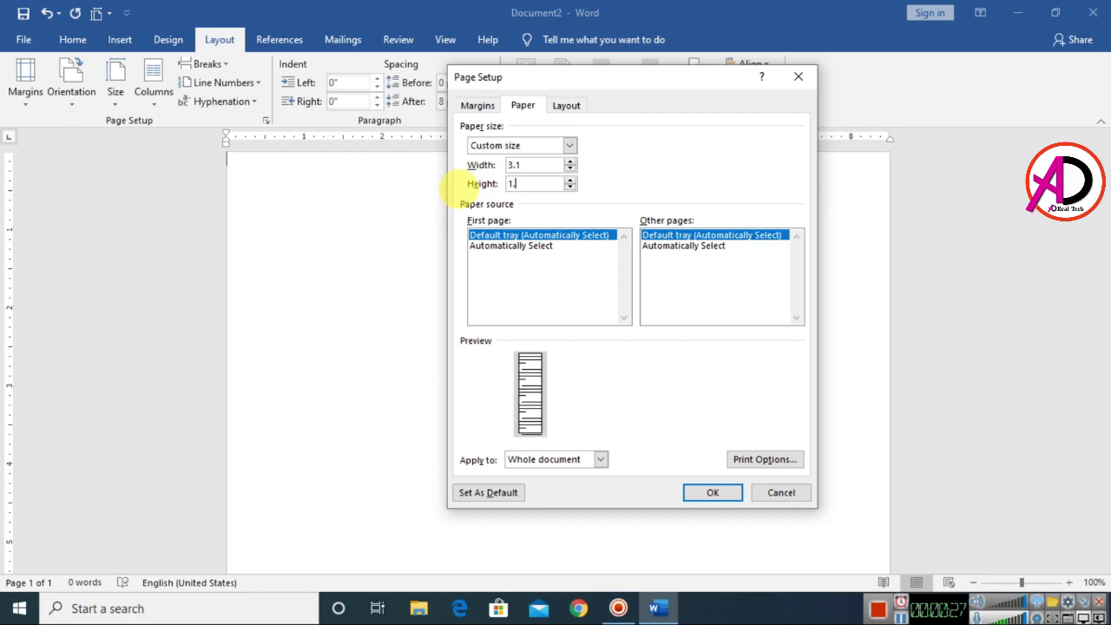
text(2)
click(736, 492)
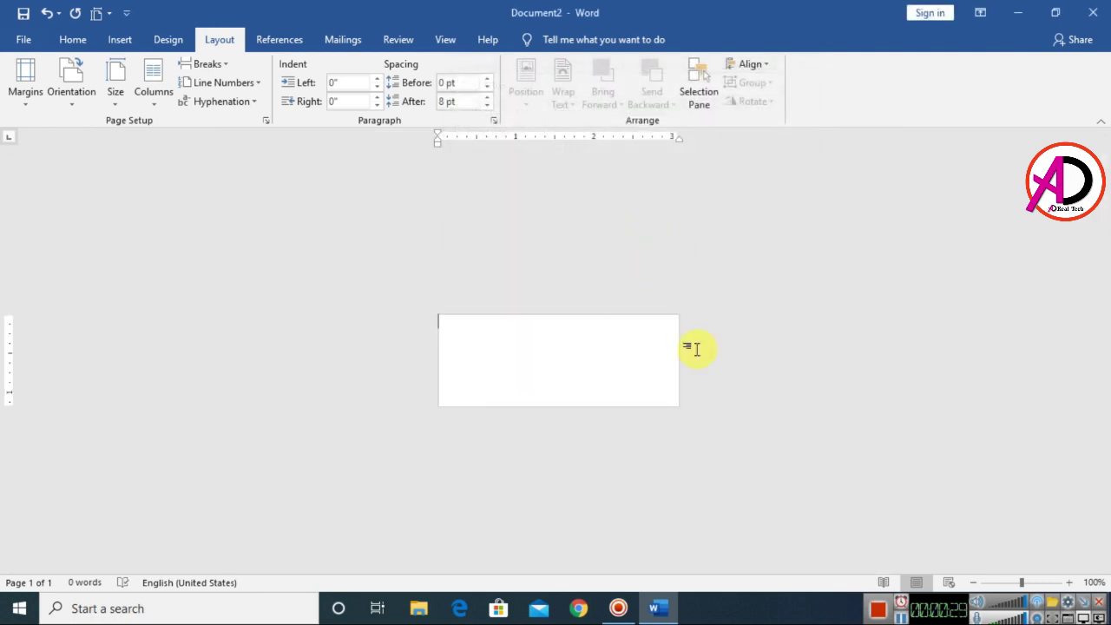
Step: Draw a rectangle across the whole page using Insert > Shapes > Rectangle
scroll(643, 337, up, 6)
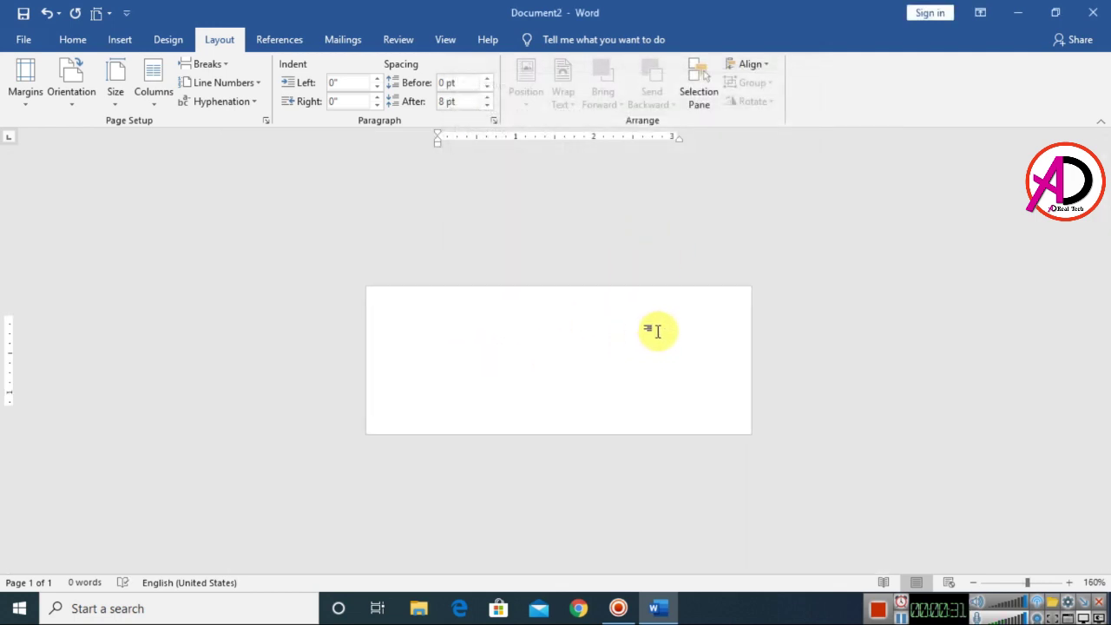
scroll(657, 330, up, 5)
scroll(660, 330, up, 5)
scroll(664, 329, up, 3)
scroll(670, 328, up, 2)
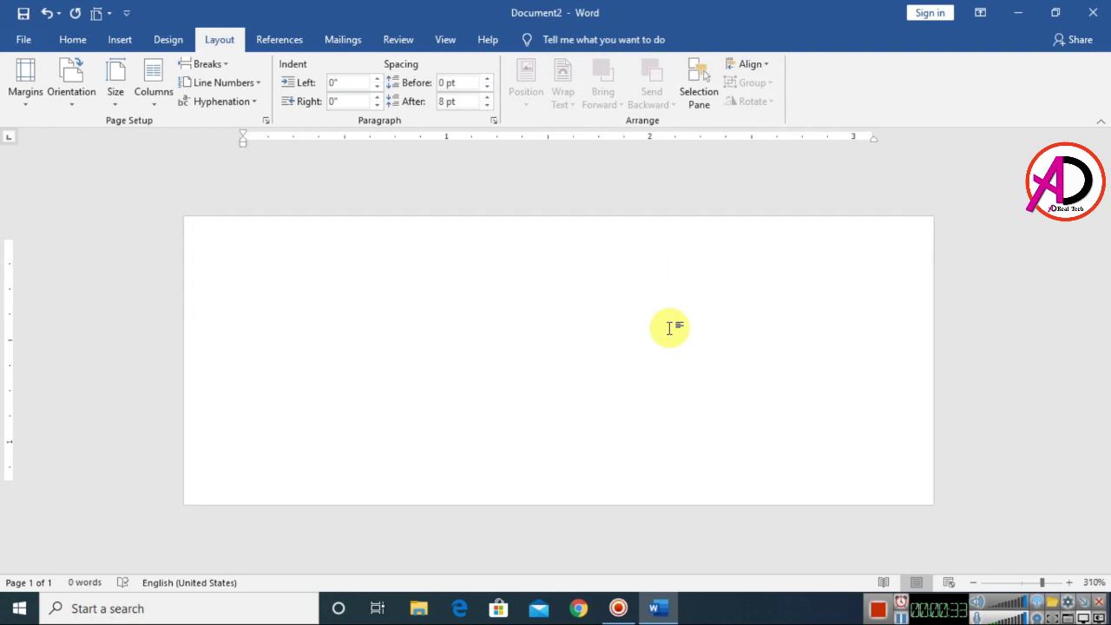
scroll(669, 326, up, 1)
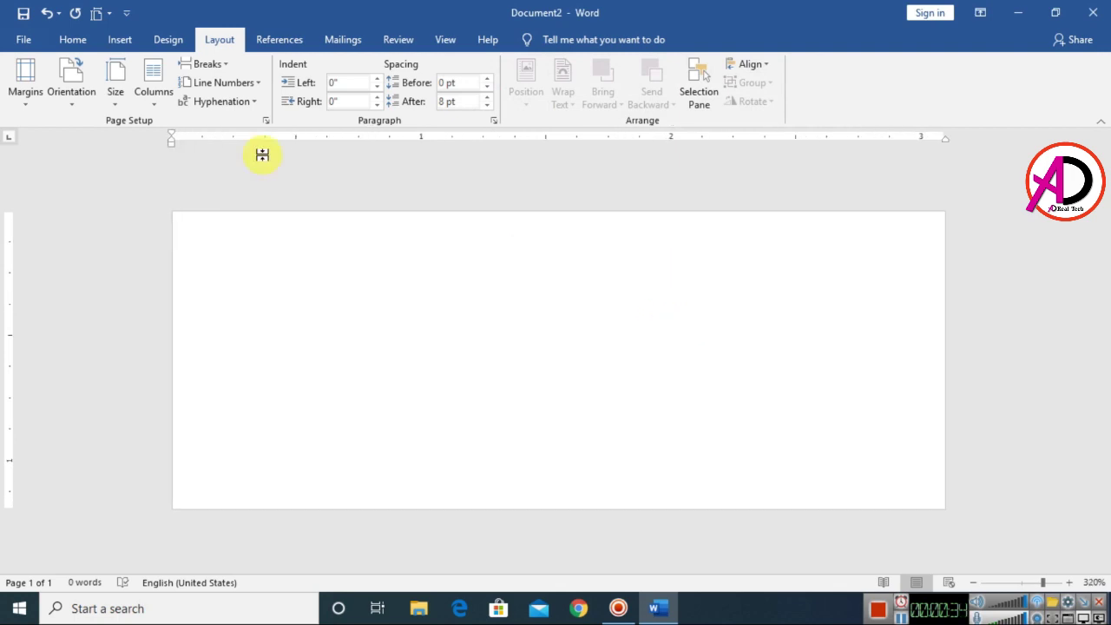
click(69, 38)
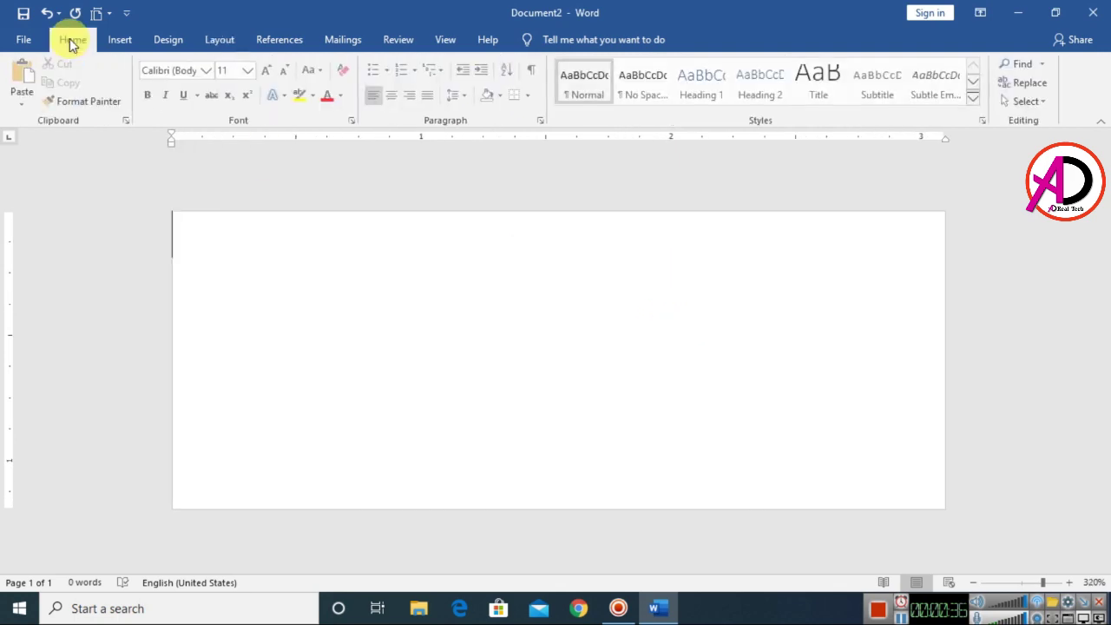
click(119, 41)
click(213, 65)
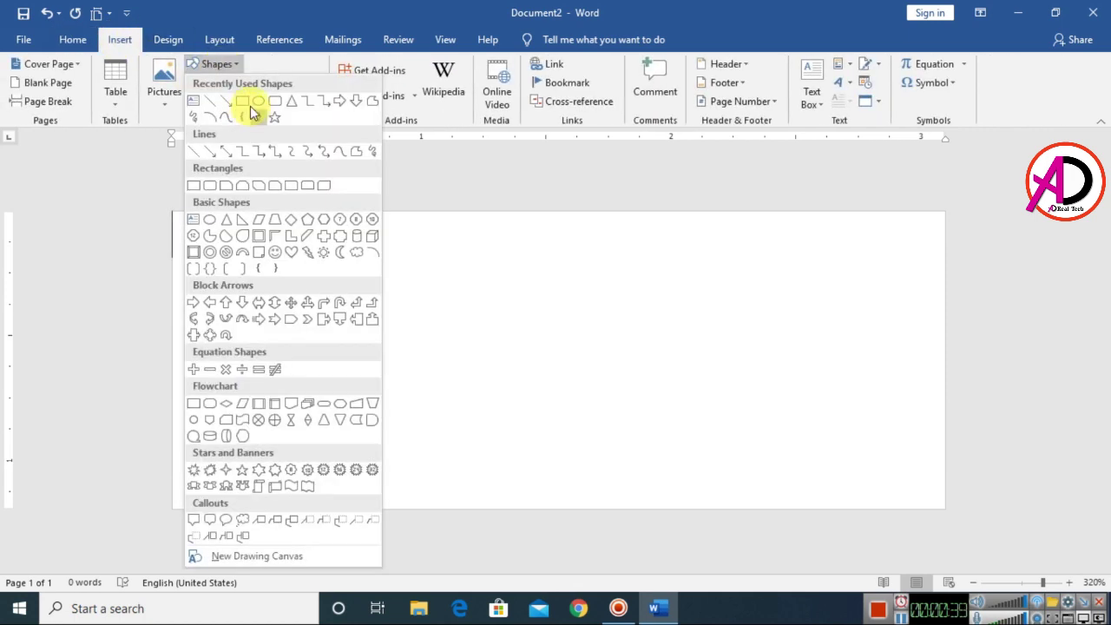
click(249, 104)
drag(172, 211, 945, 508)
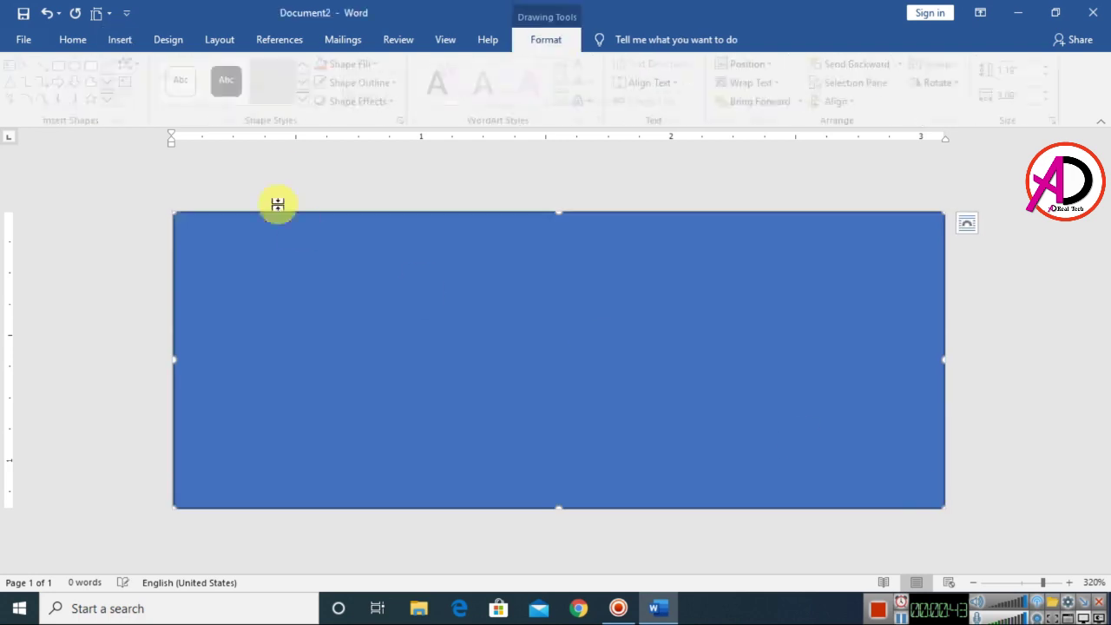
Step: Remove the rectangle's outline and stretch its left edge to the page edge
click(384, 83)
click(374, 227)
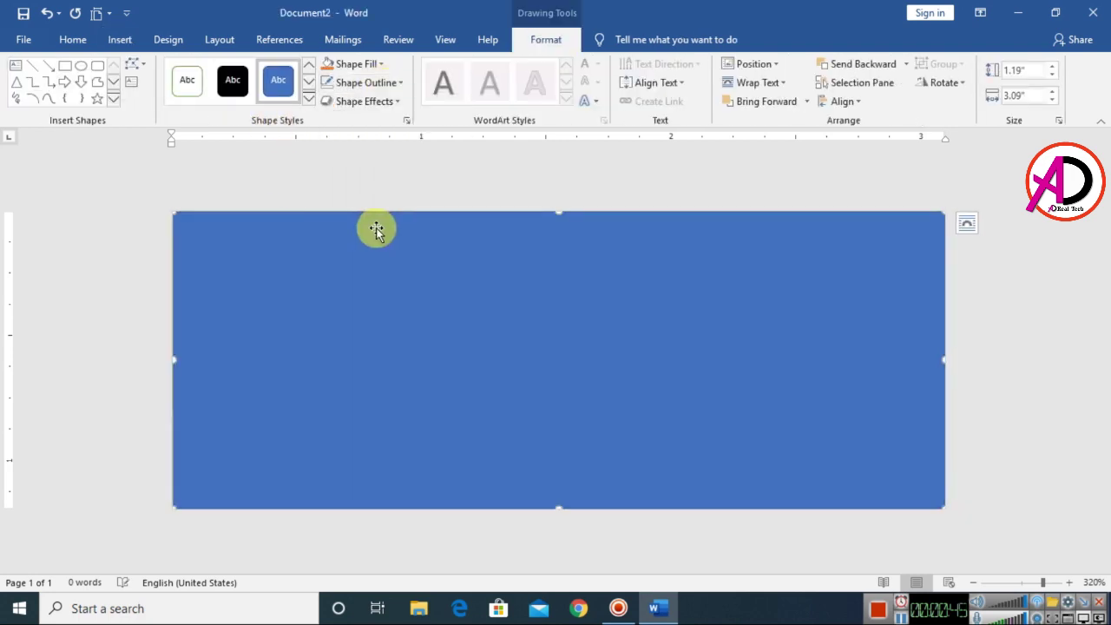
click(1010, 365)
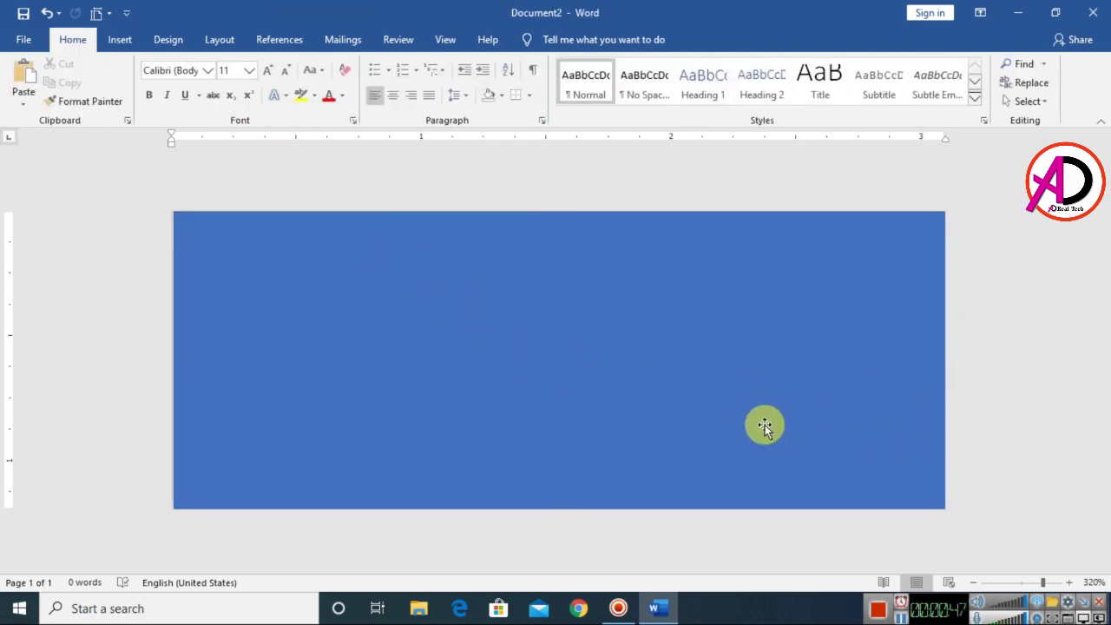
click(707, 410)
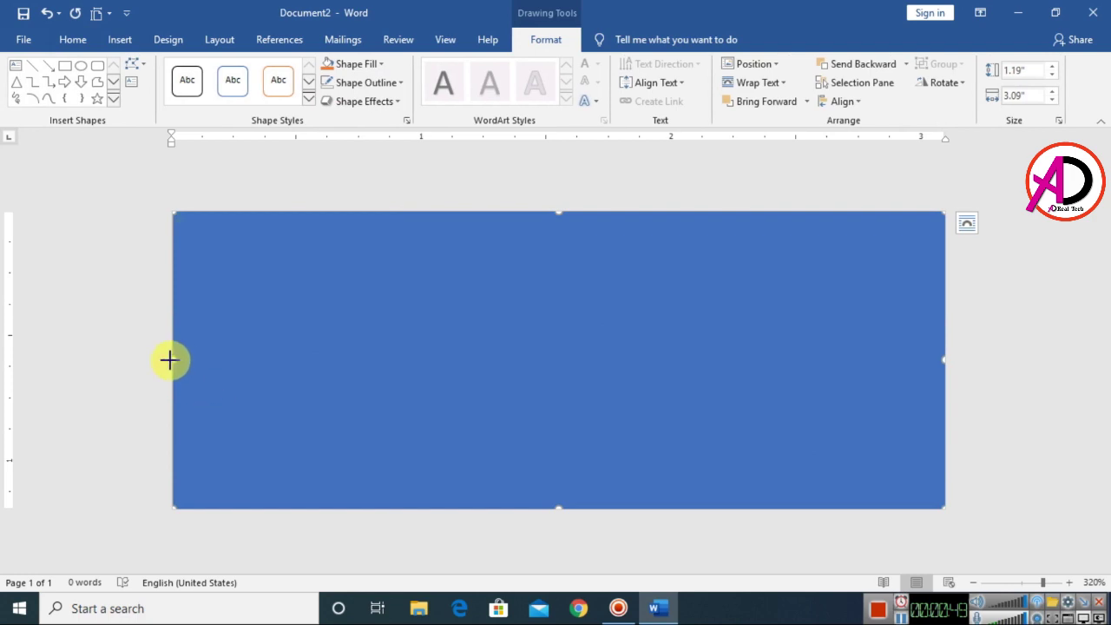
drag(169, 360, 169, 360)
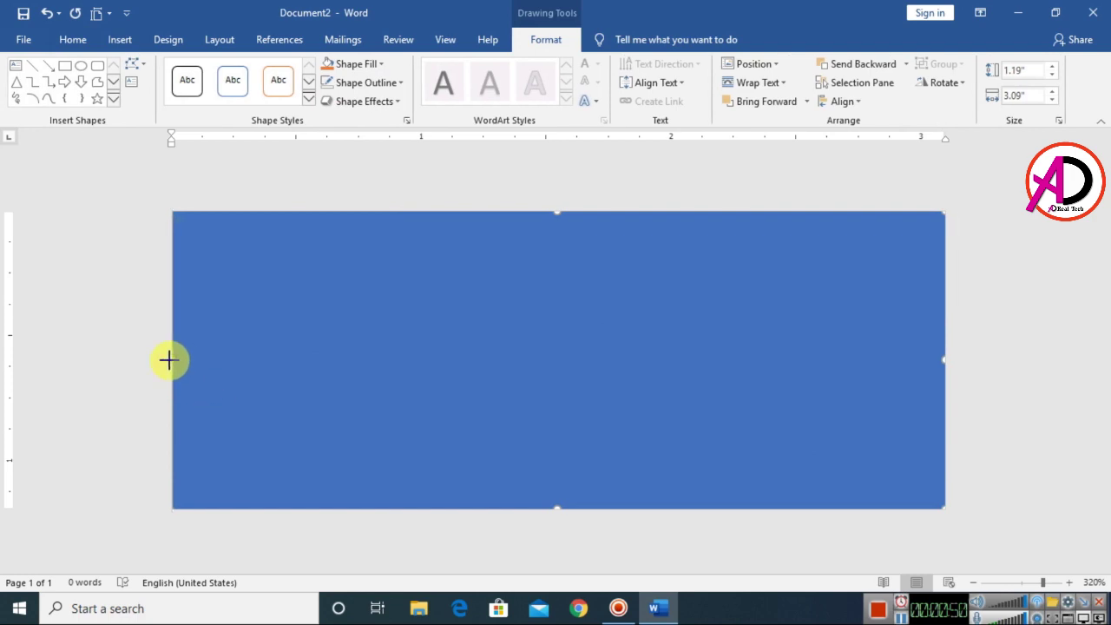
click(1044, 309)
scroll(568, 313, down, 3)
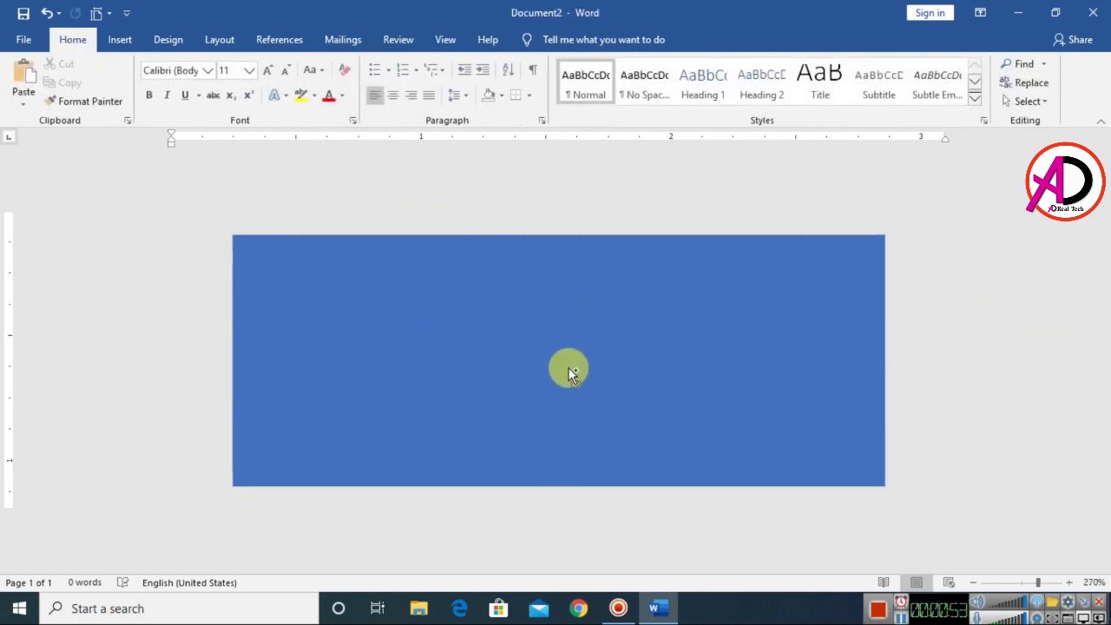
Step: Open the rectangle's Format Shape pane and give it a gradient fill
click(521, 368)
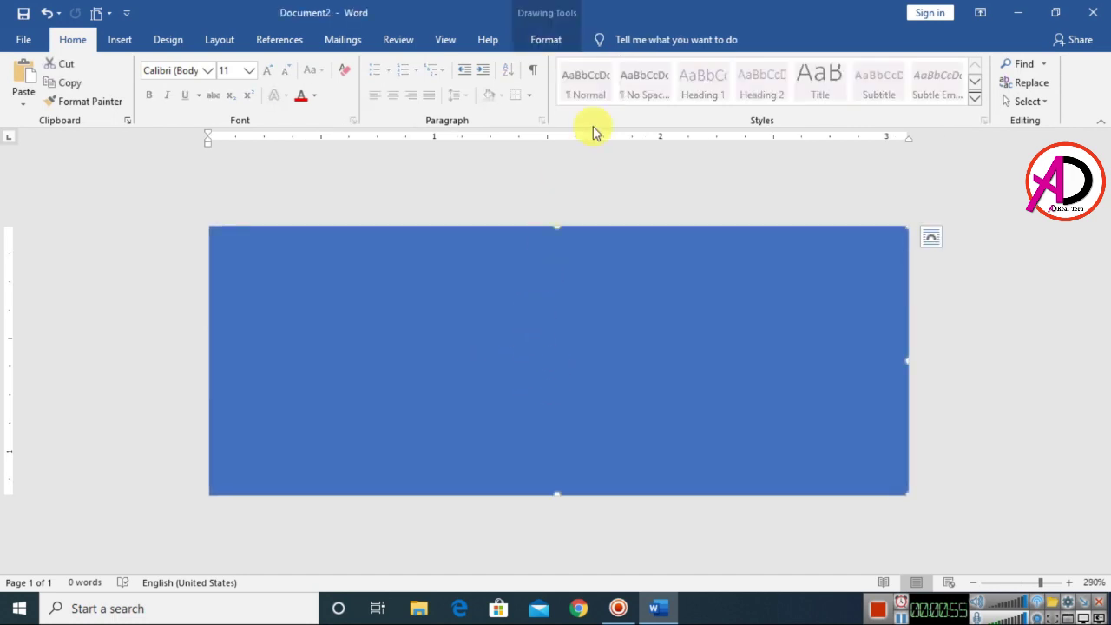
click(544, 38)
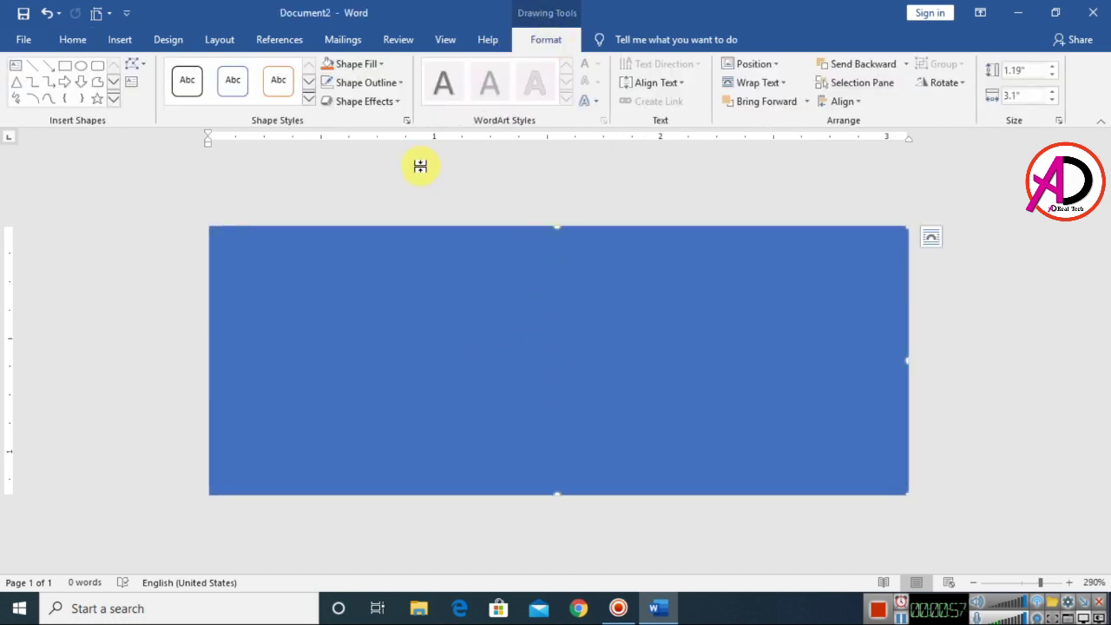
click(407, 121)
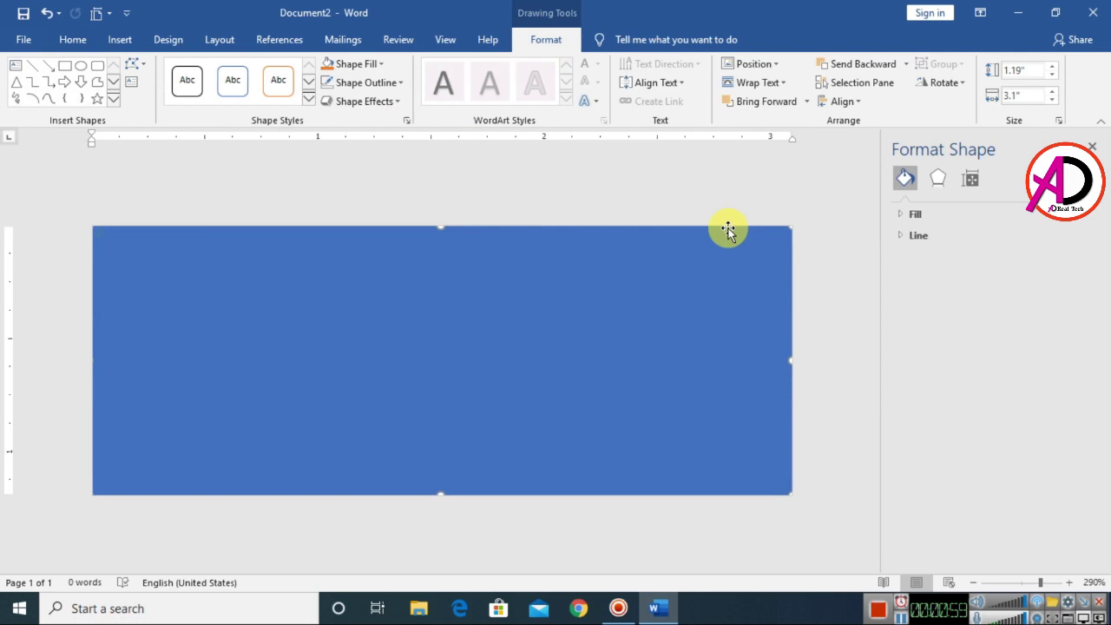
click(908, 216)
click(916, 276)
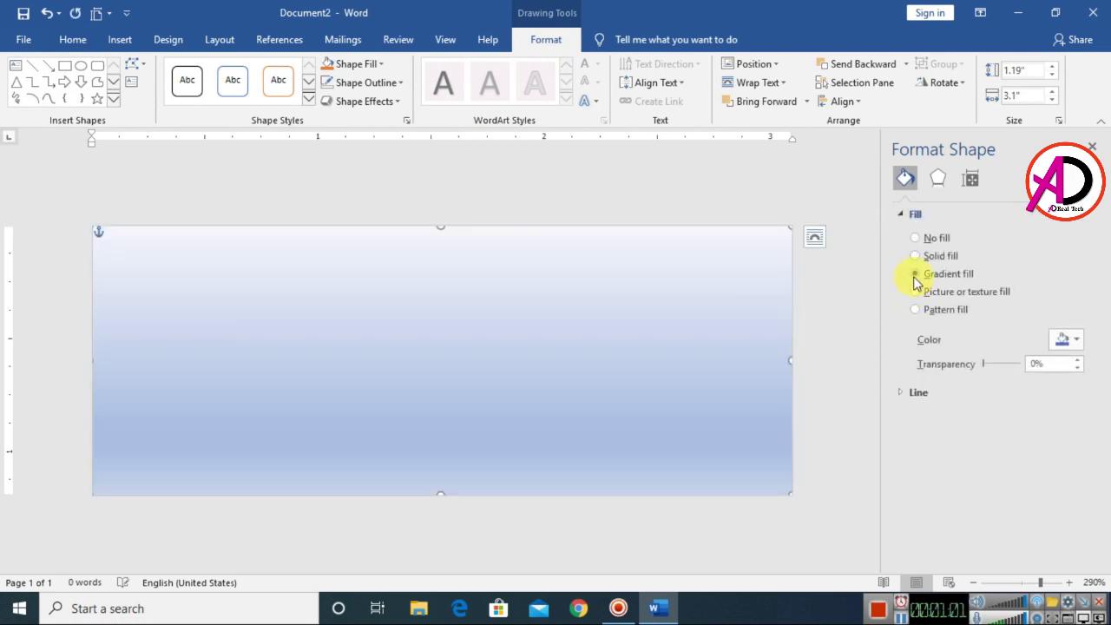
Step: Remove the extra gradient stops, leaving two, and bring up the first stop's colour choices
click(933, 455)
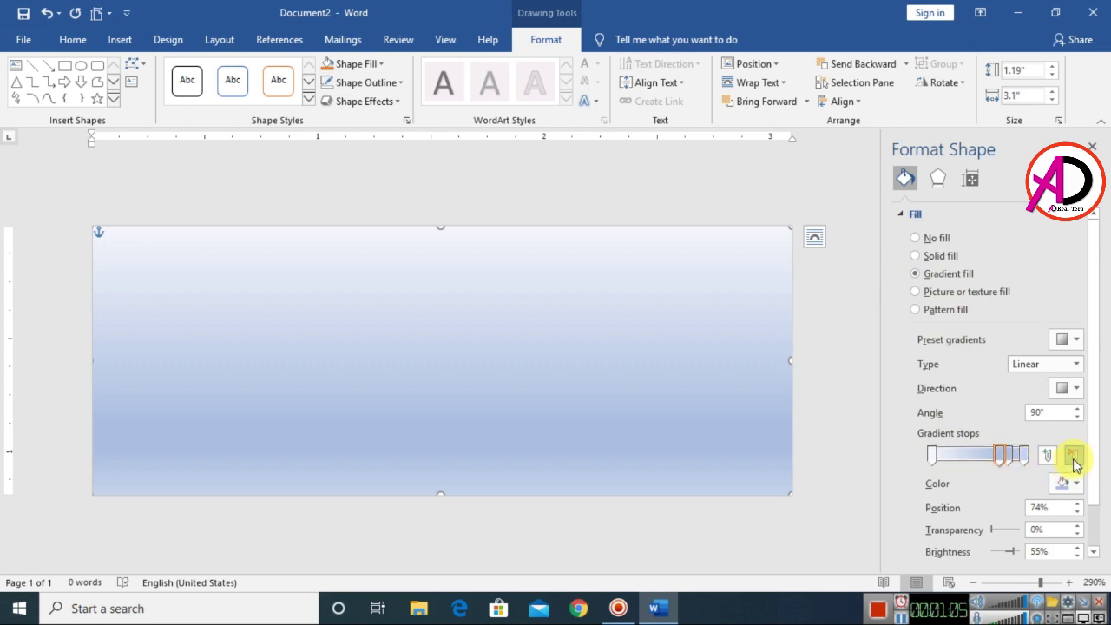
click(1015, 460)
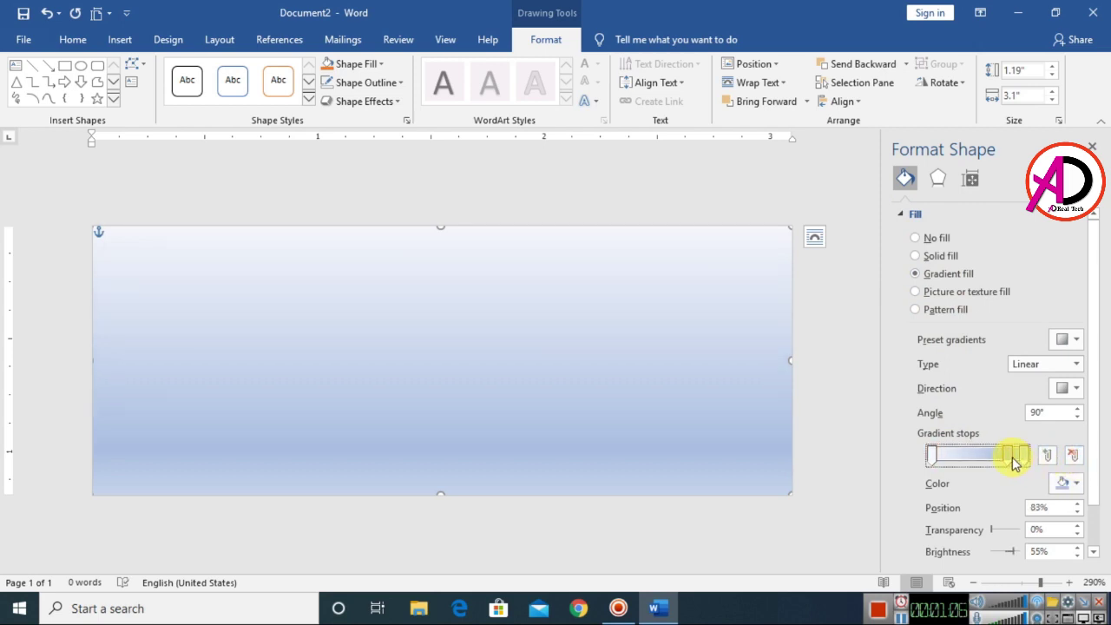
click(1073, 456)
click(1073, 455)
click(932, 457)
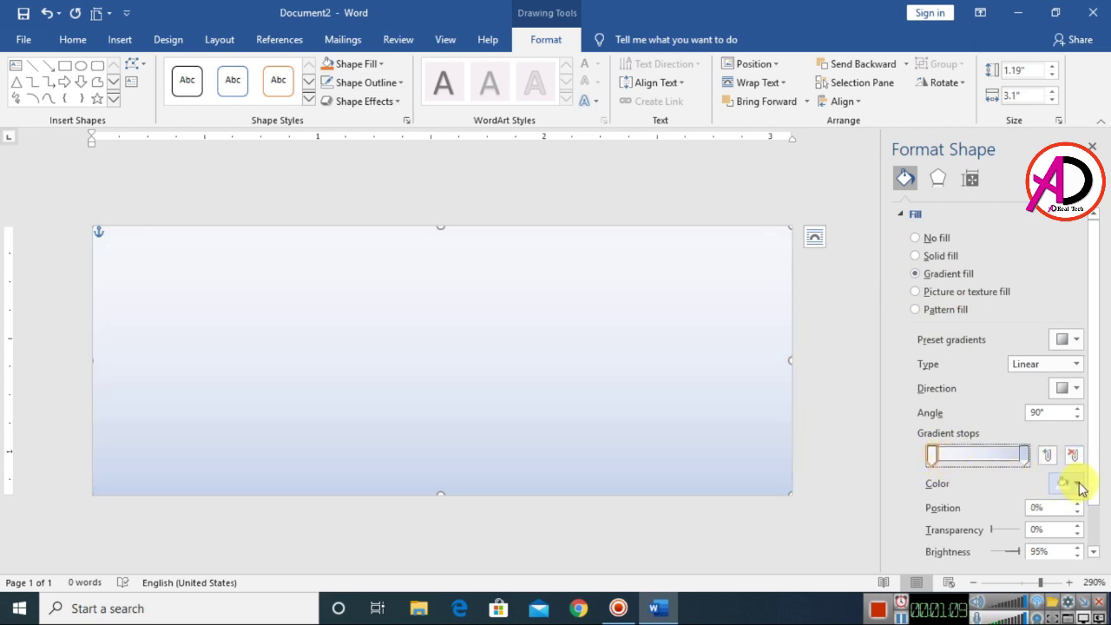
click(1080, 485)
Step: Set the gradient's first stop to orange from the standard colours
click(1003, 469)
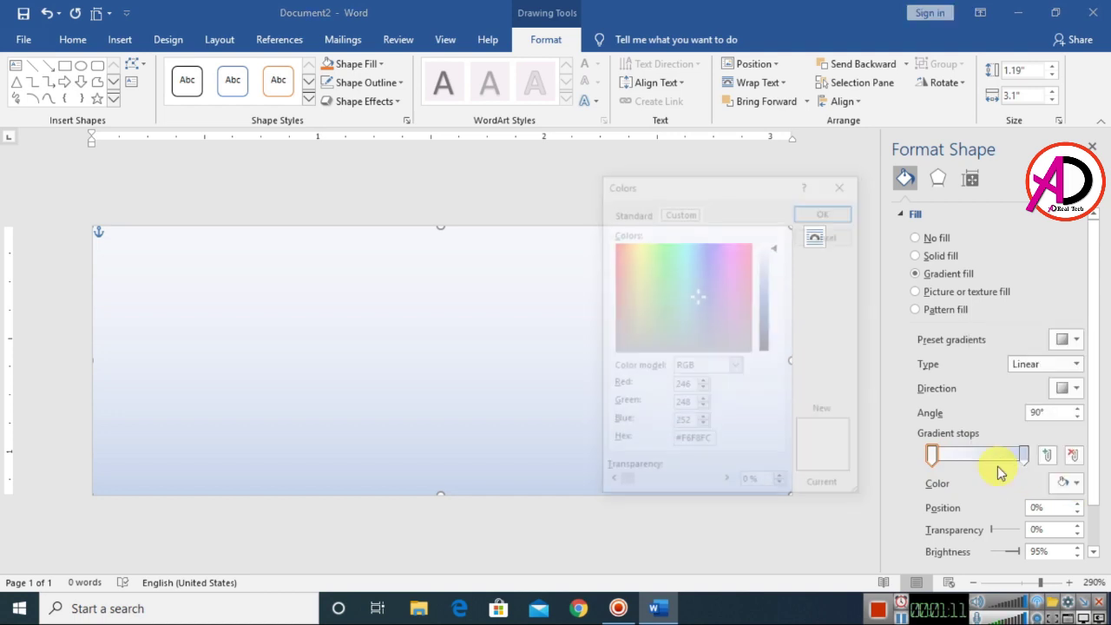
click(647, 288)
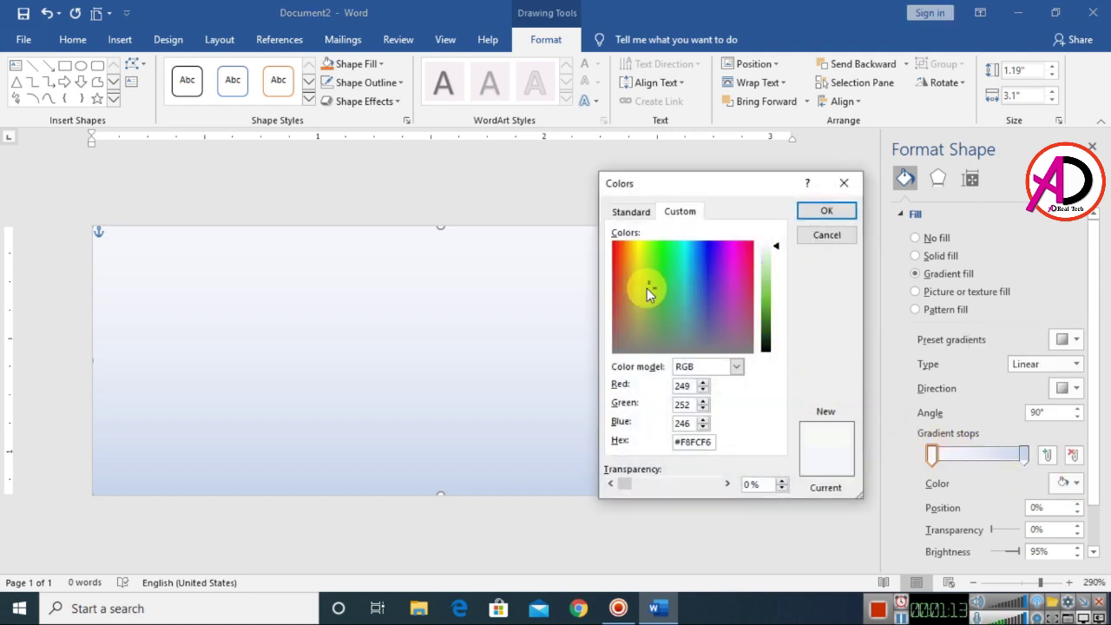
drag(627, 283, 747, 273)
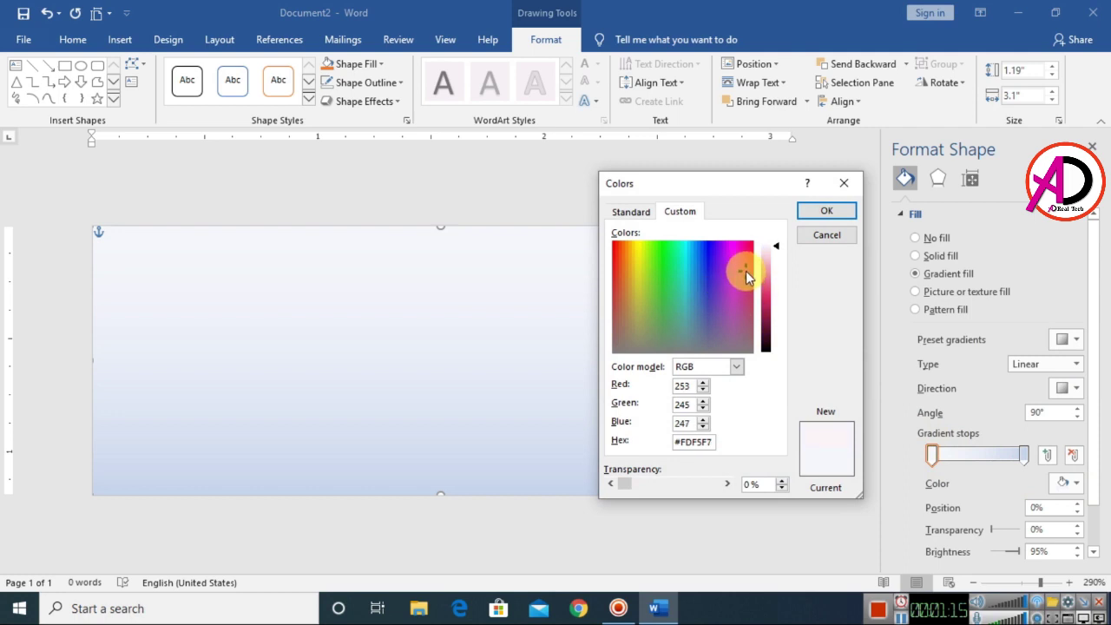
click(631, 212)
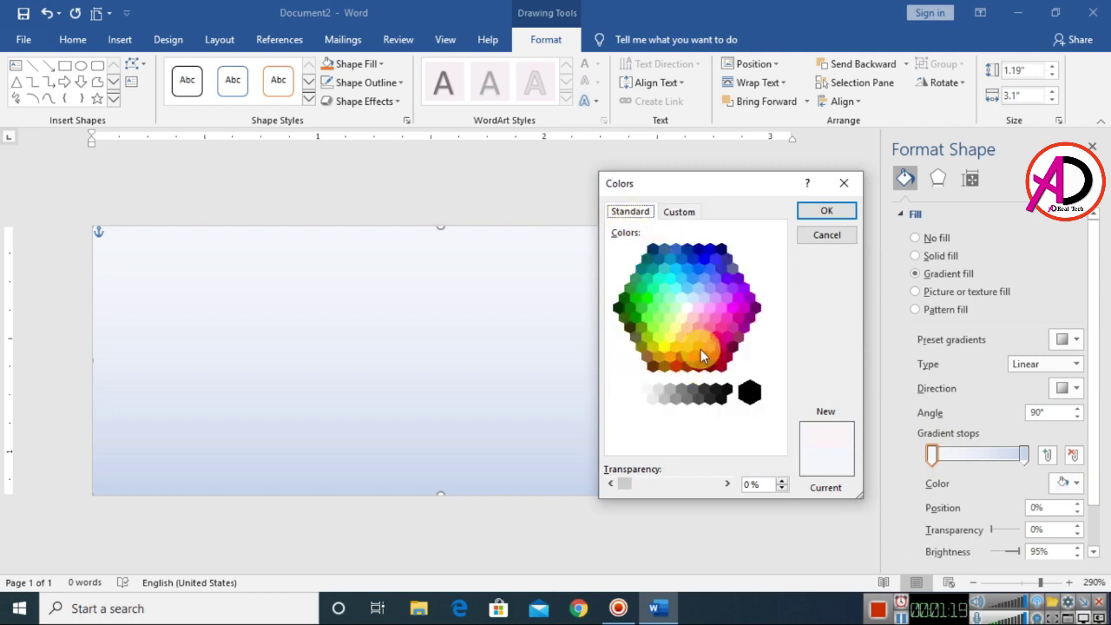
click(700, 349)
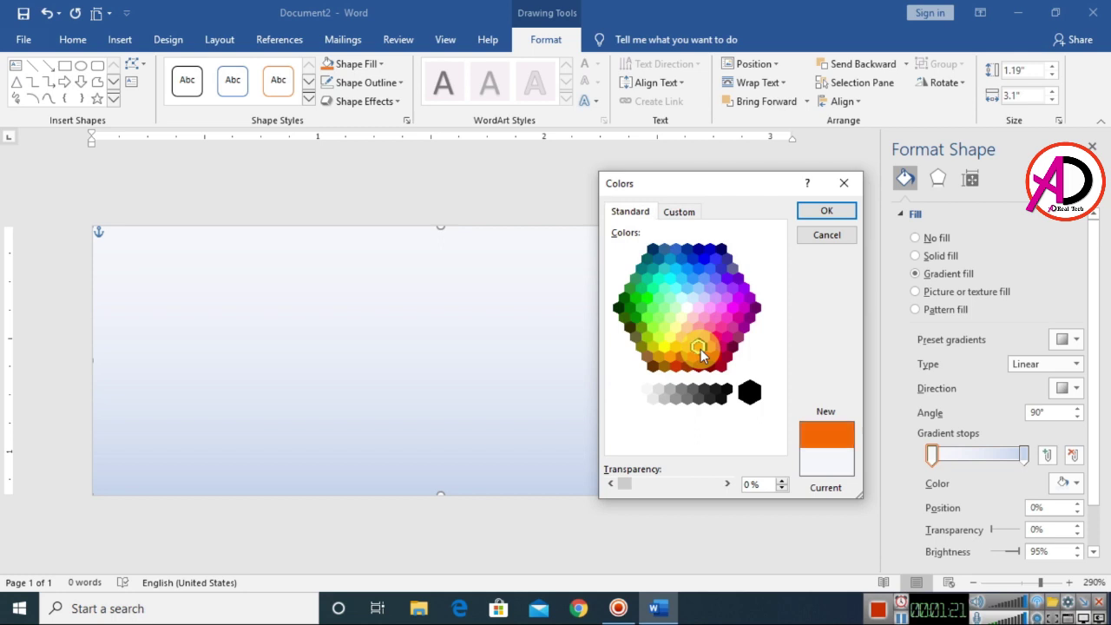
click(820, 214)
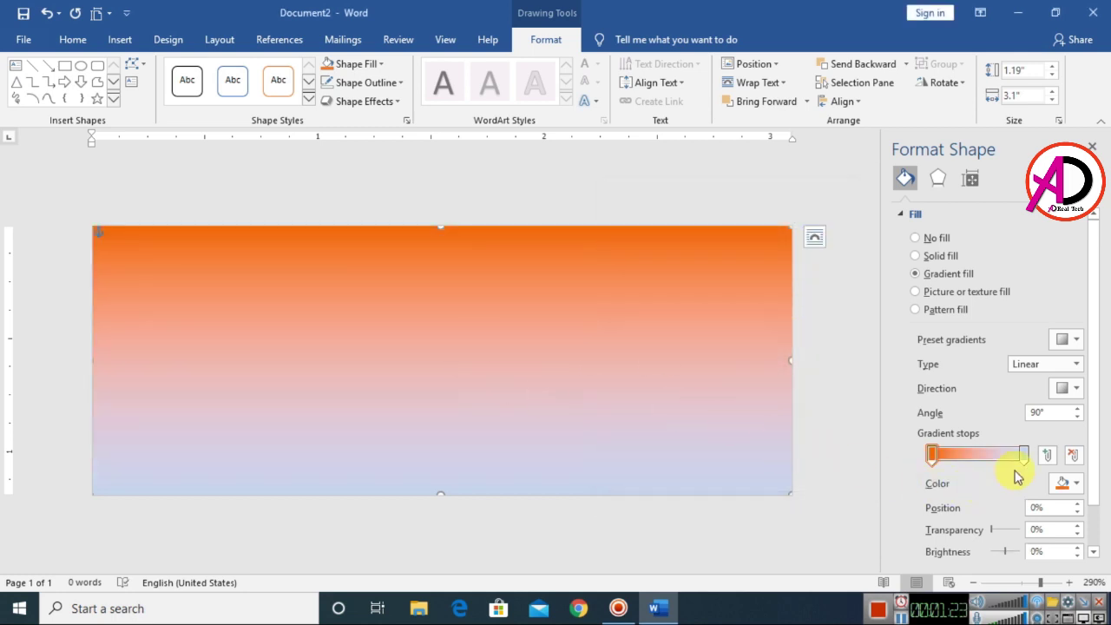
Step: Set the end stop to pink and make the gradient run Linear Right
click(1076, 483)
click(1014, 467)
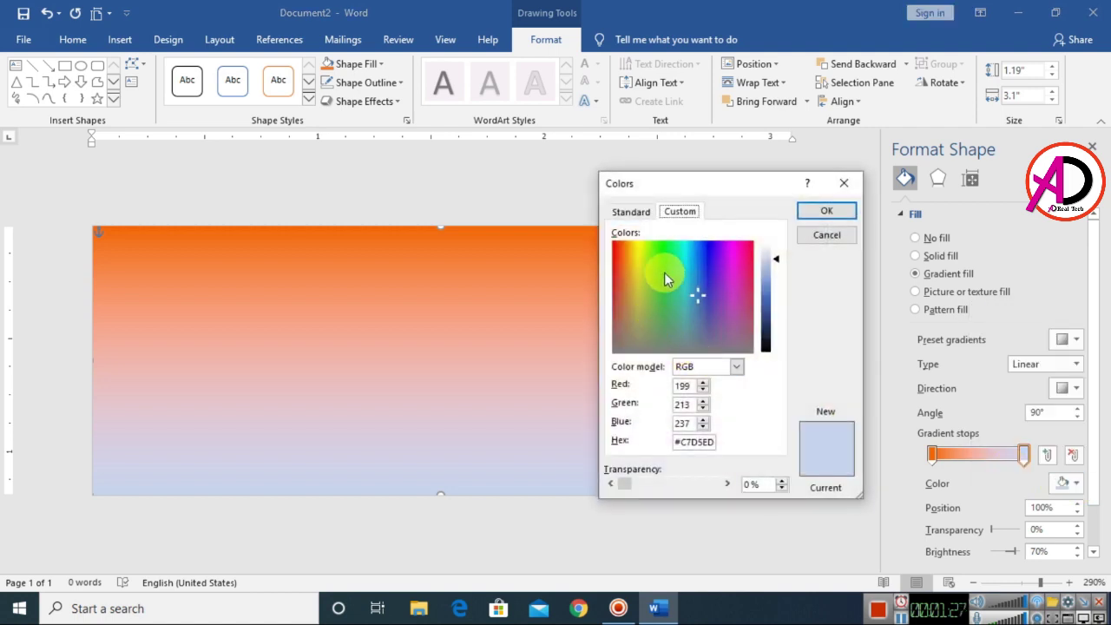
click(627, 212)
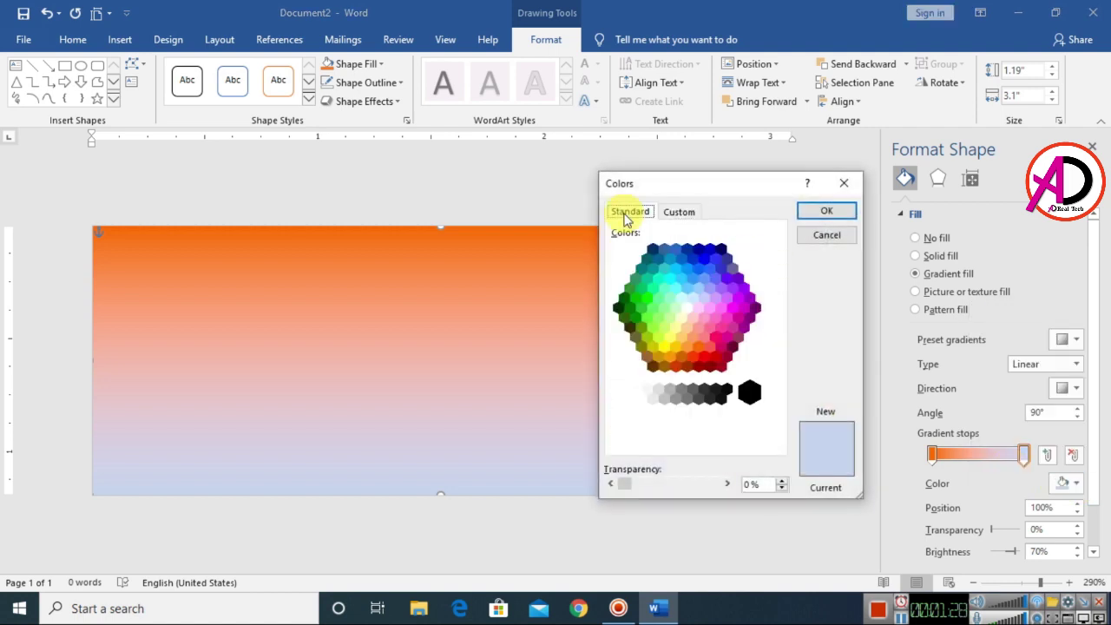
click(715, 339)
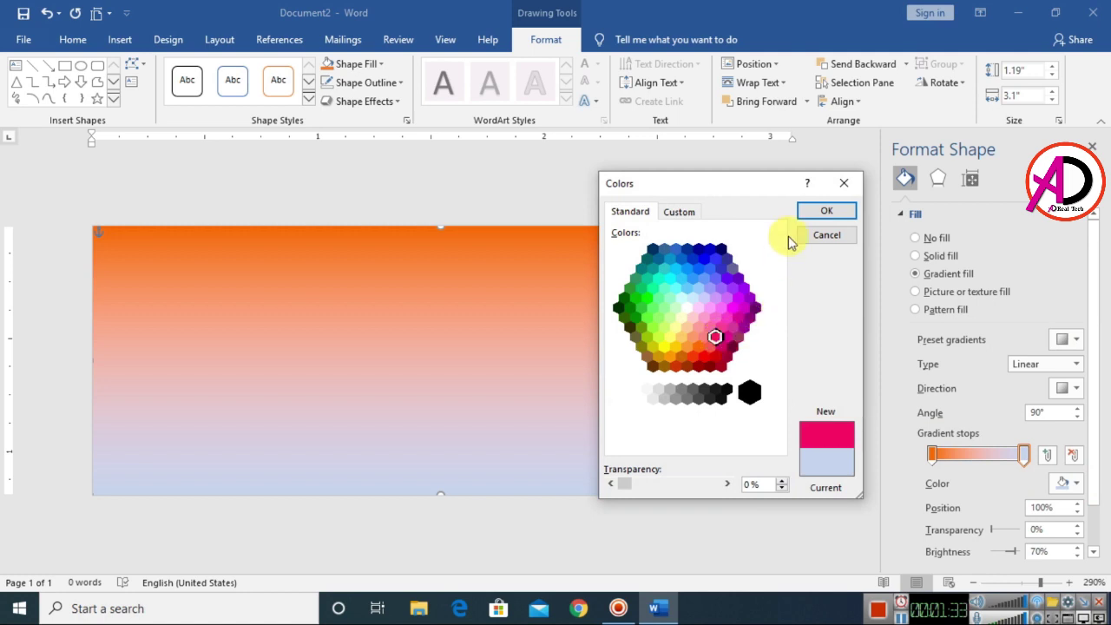
click(816, 210)
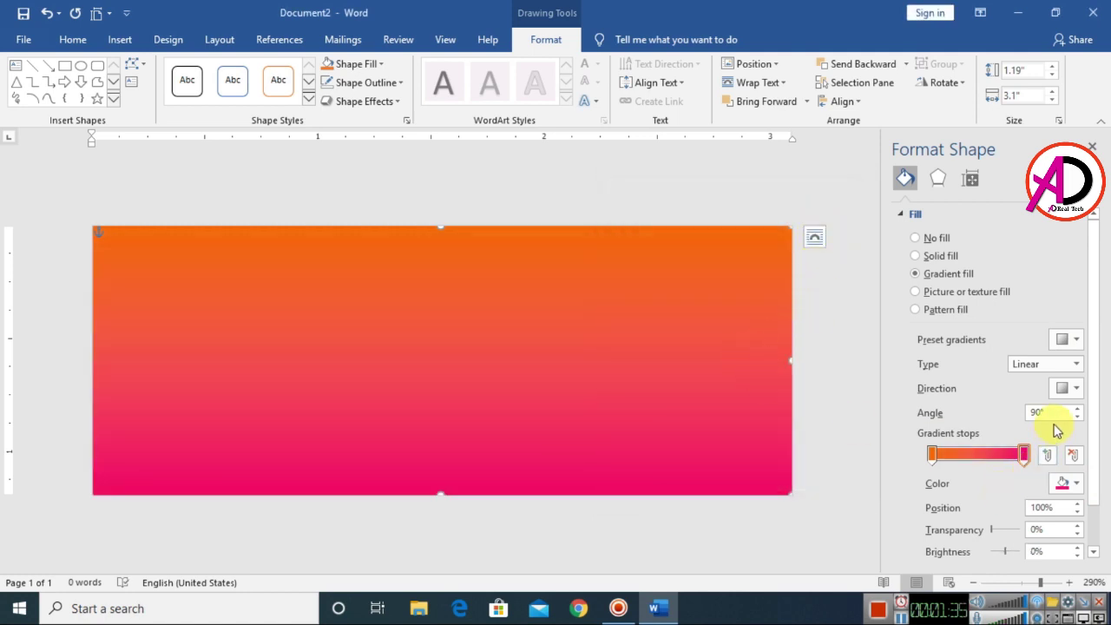
click(1077, 388)
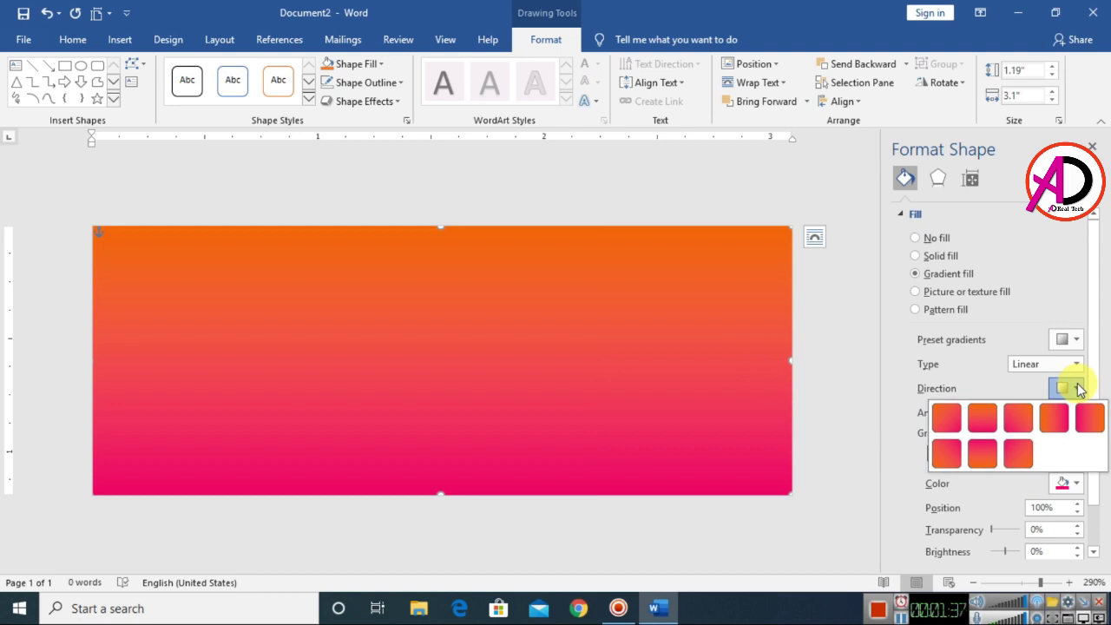
click(1053, 420)
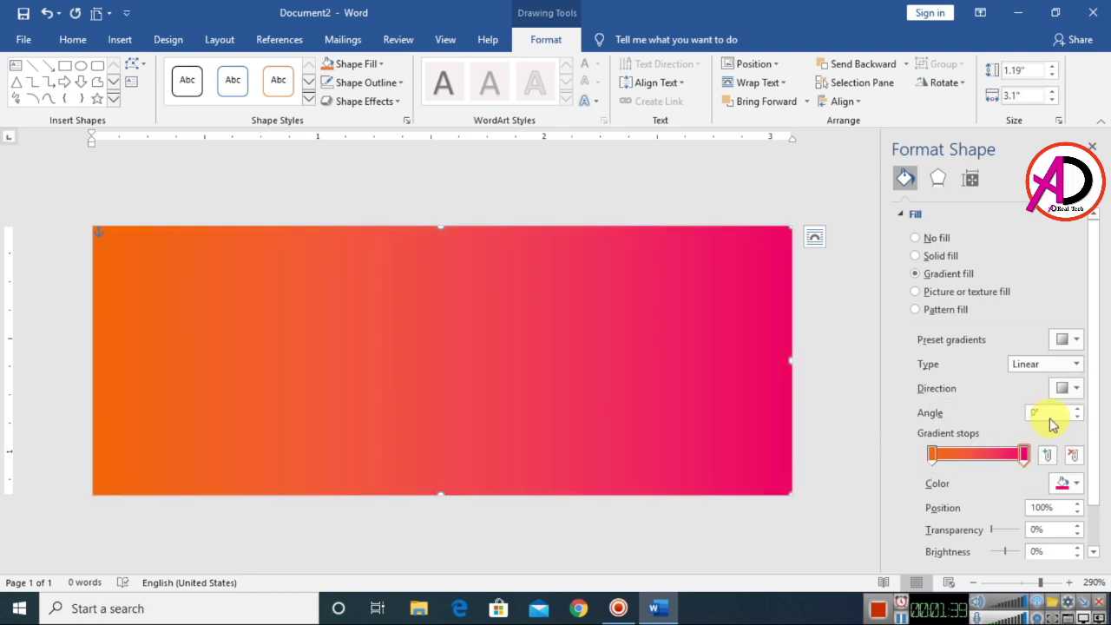
Step: Deepen the end stop to a darker magenta-pink in the Custom colour spectrum
click(1074, 483)
click(1014, 466)
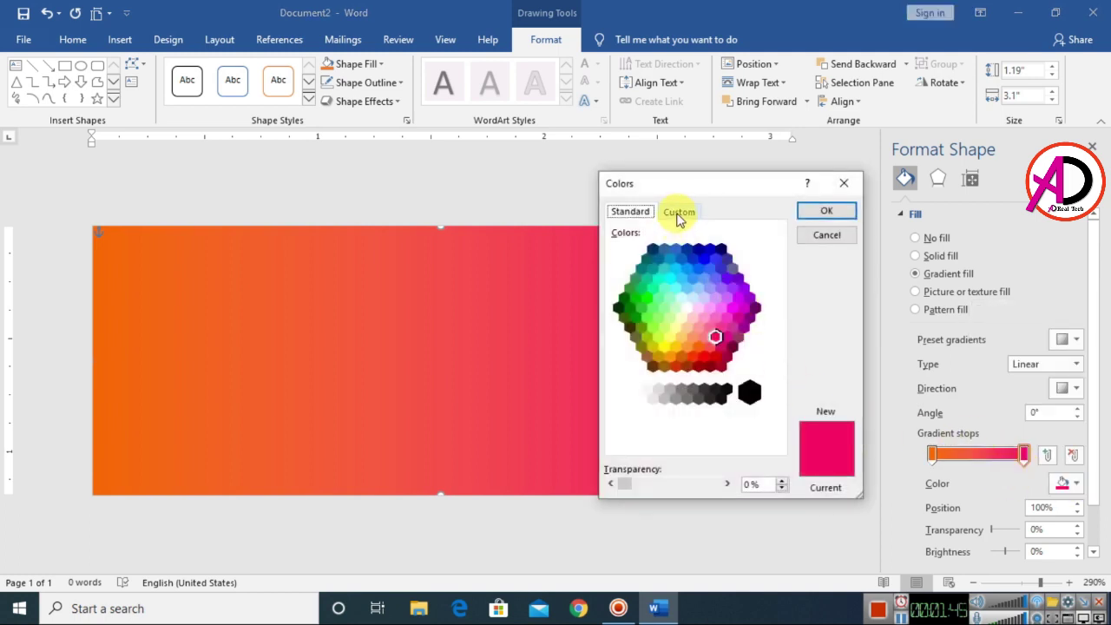
click(679, 212)
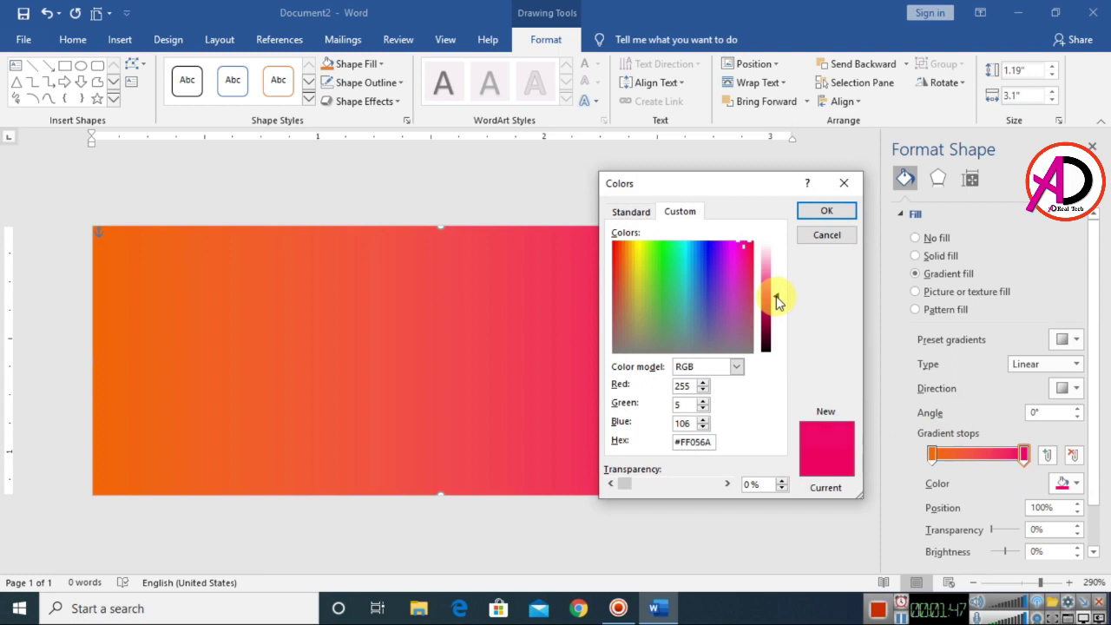
click(778, 304)
click(738, 249)
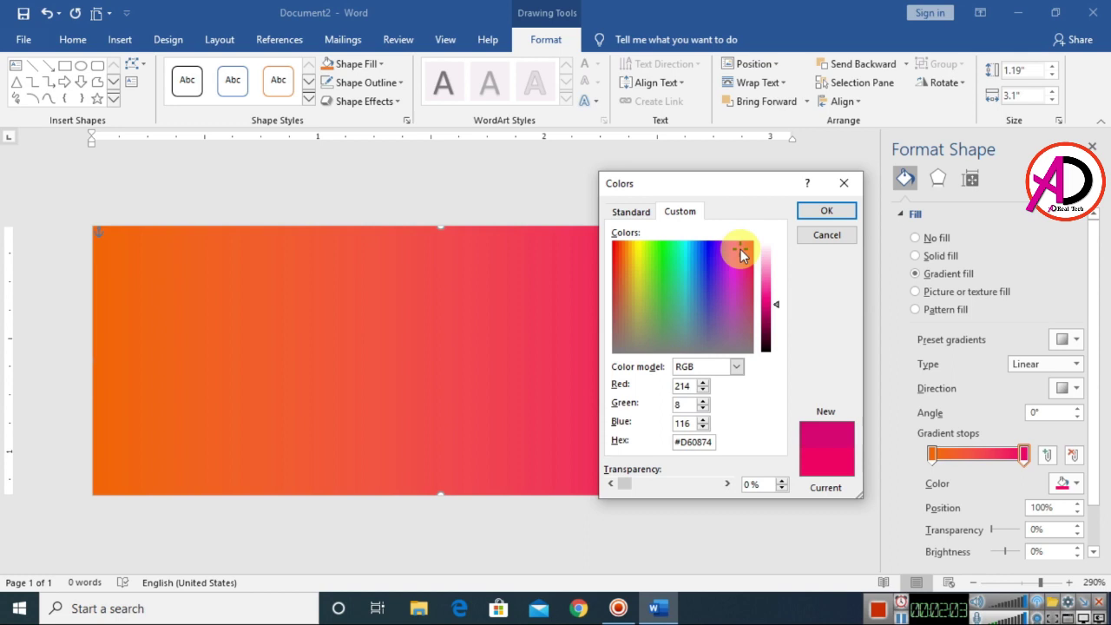
click(827, 211)
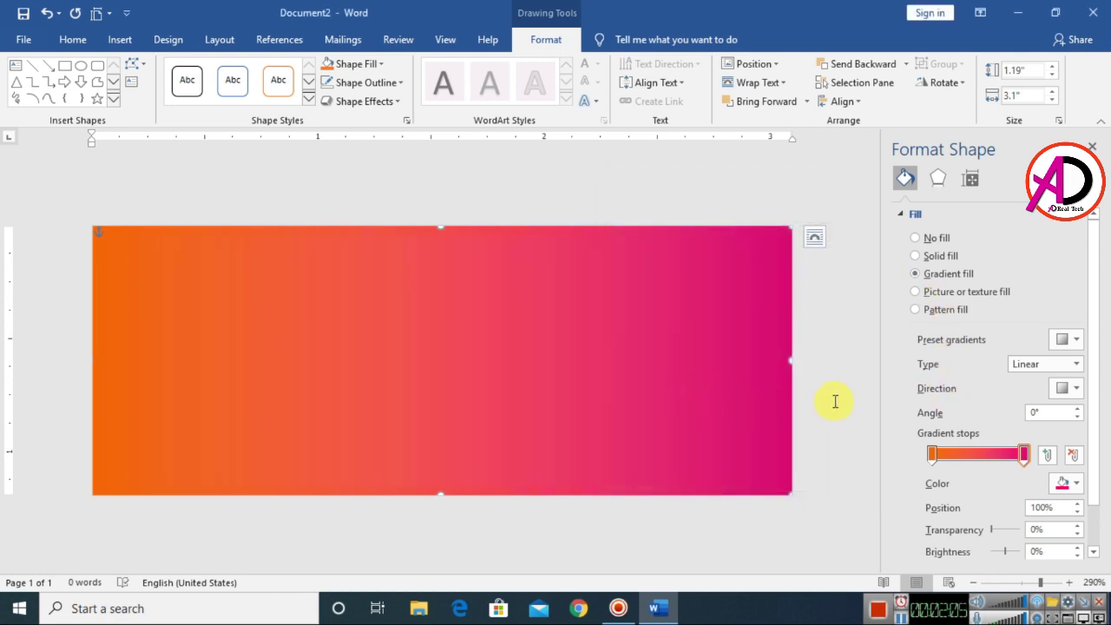
Step: Try a 50% middle gradient stop in recent pink shades, then remove it
click(856, 385)
scroll(645, 388, down, 4)
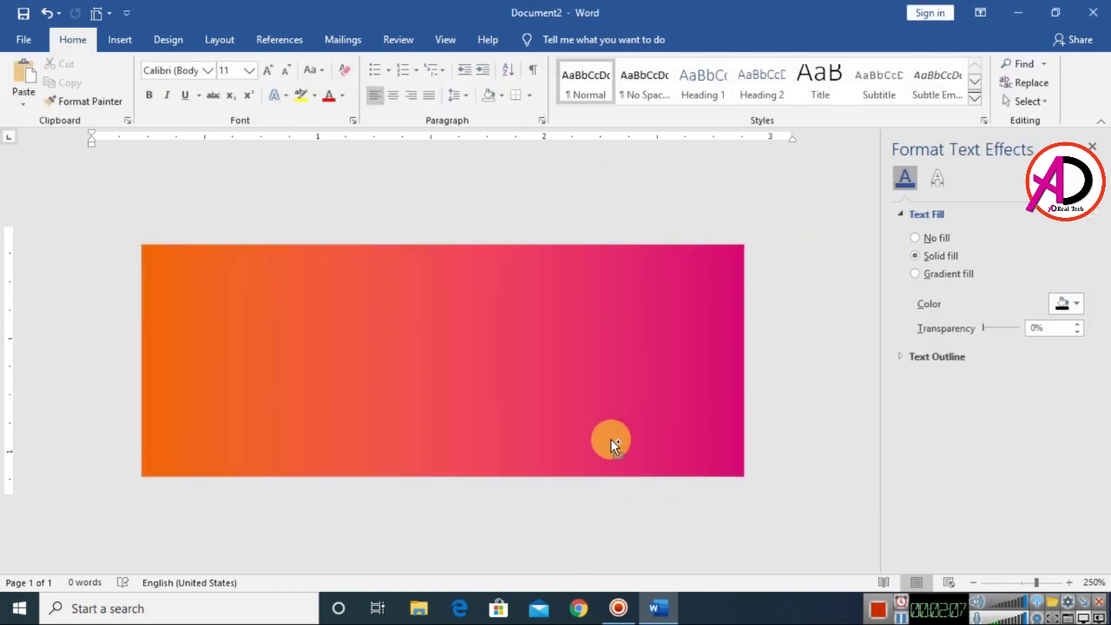
scroll(519, 433, up, 2)
click(659, 373)
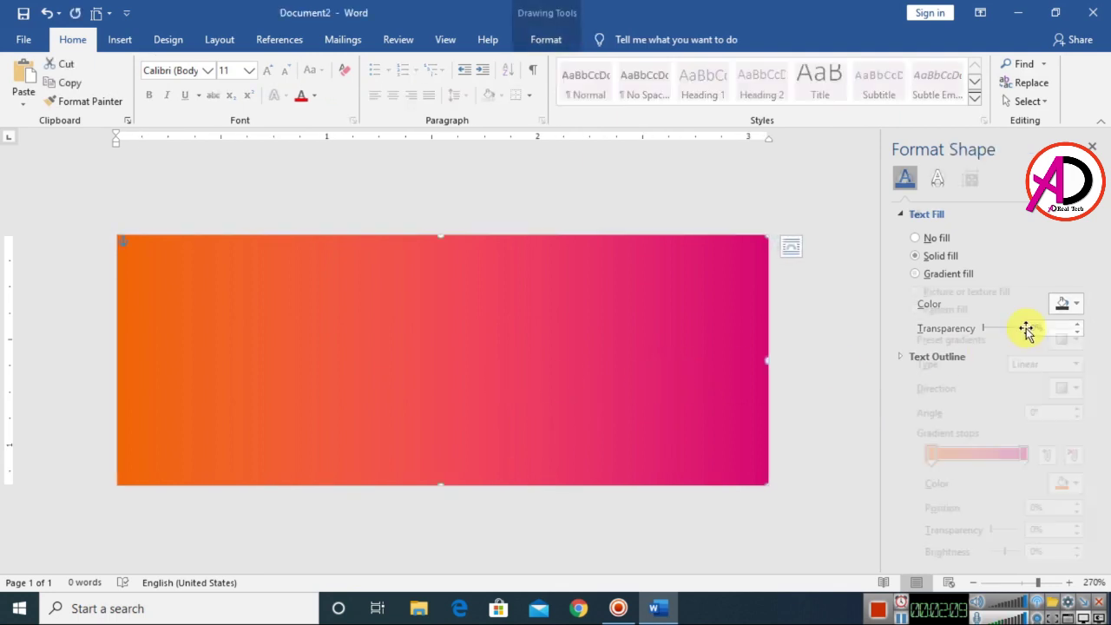
click(974, 460)
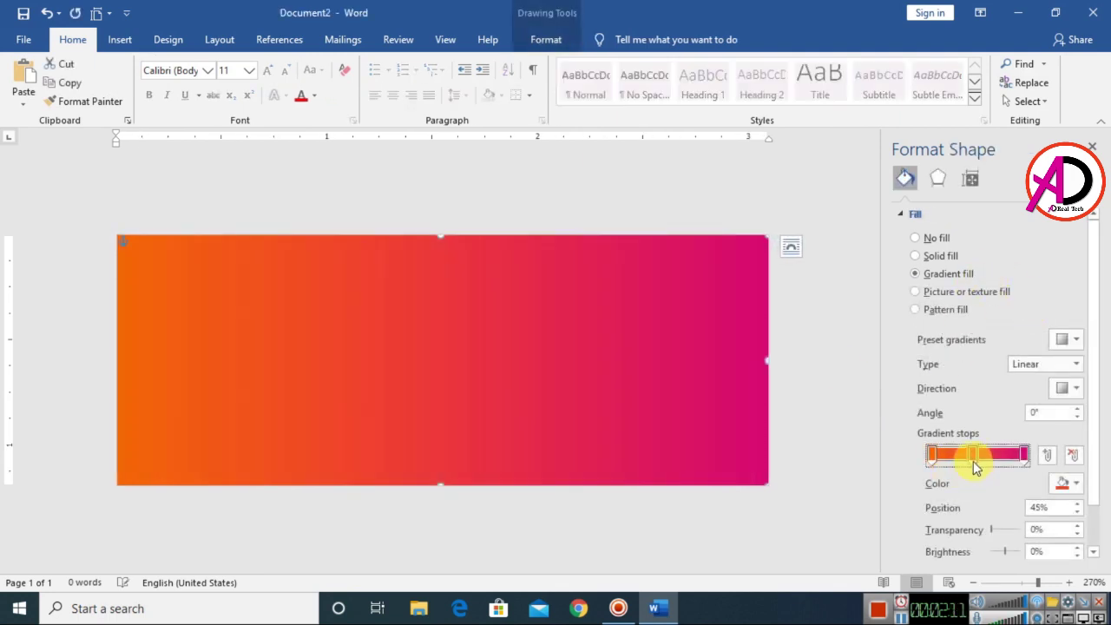
drag(979, 459, 976, 462)
click(1078, 487)
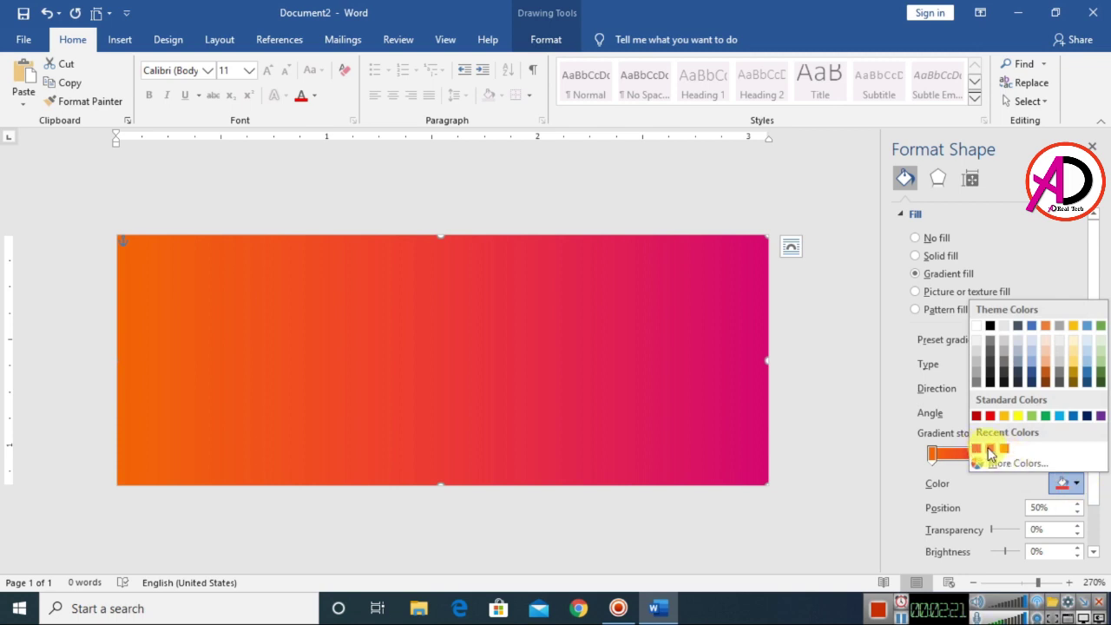
click(990, 449)
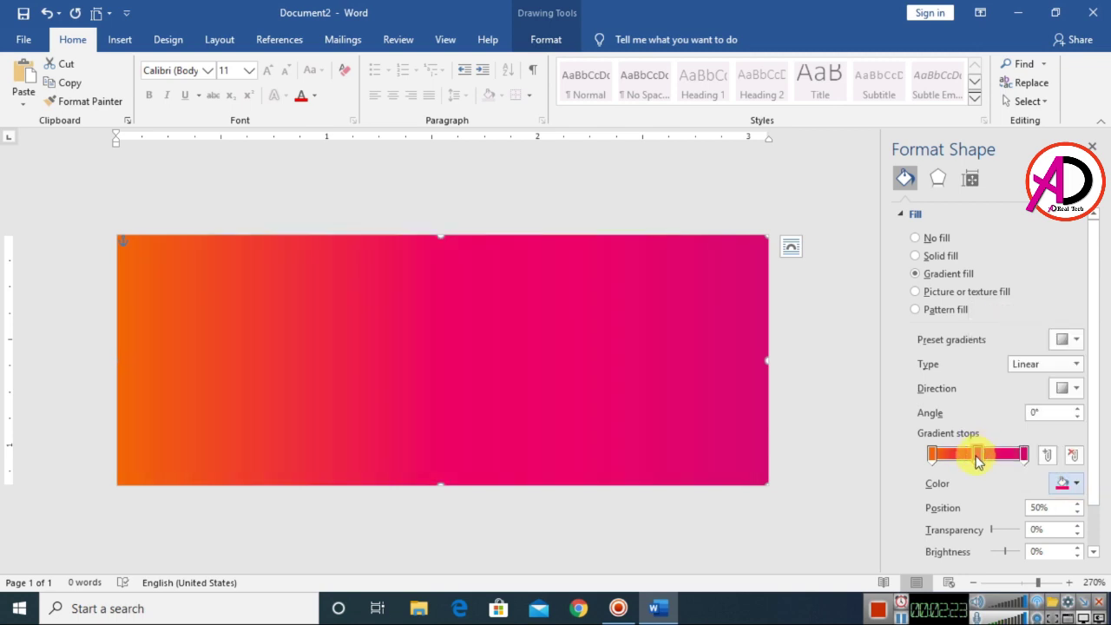
click(1066, 484)
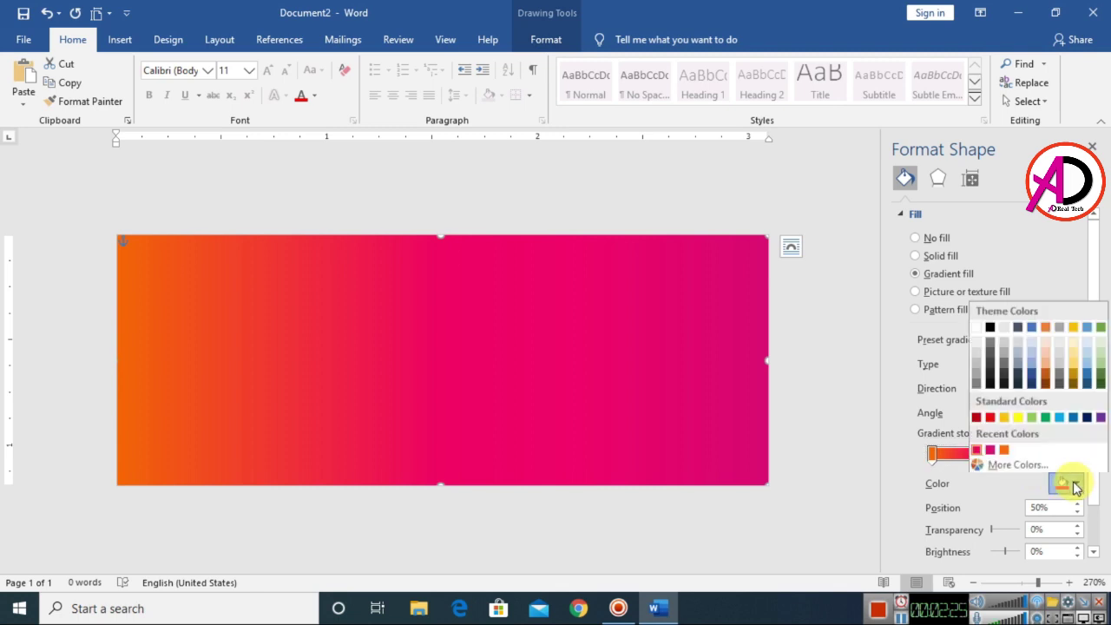
click(991, 450)
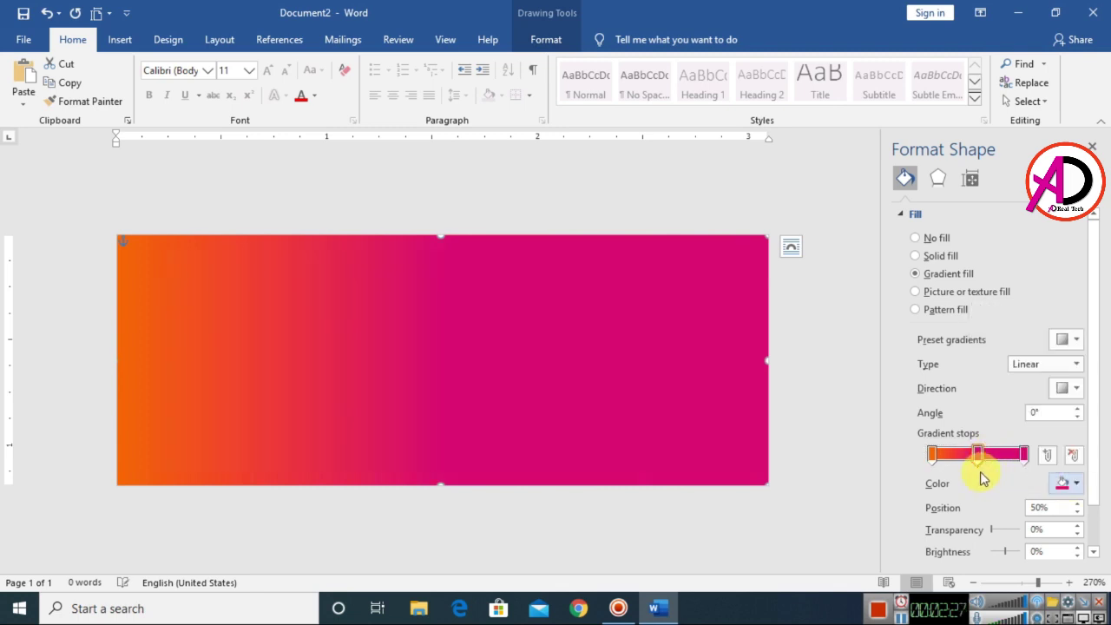
click(1074, 455)
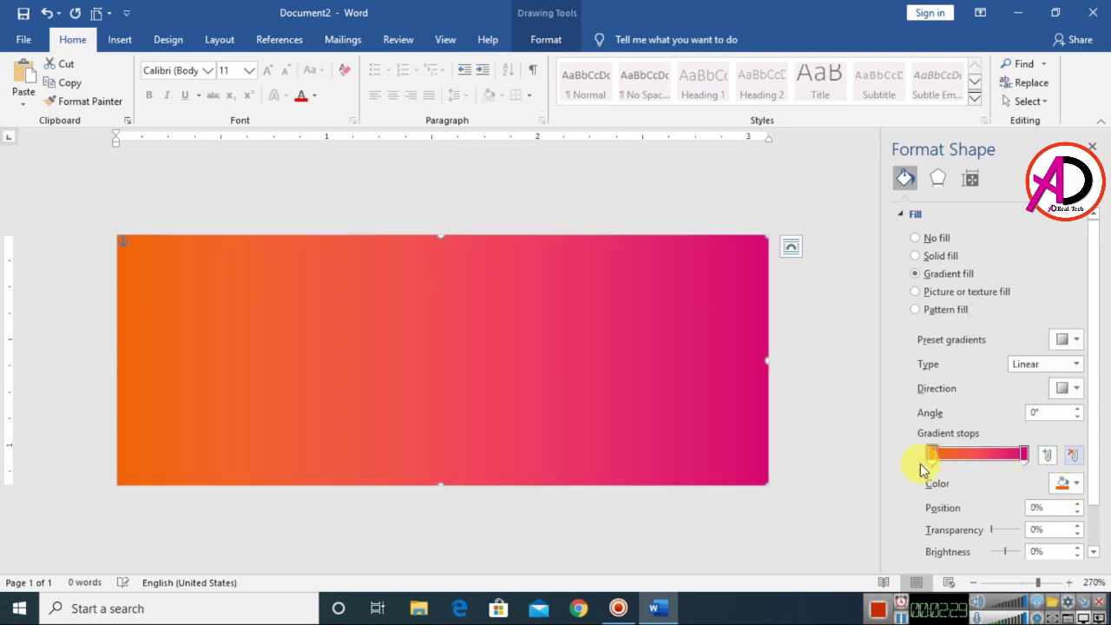
Step: Close the Format Shape pane and deselect the banner
click(1092, 145)
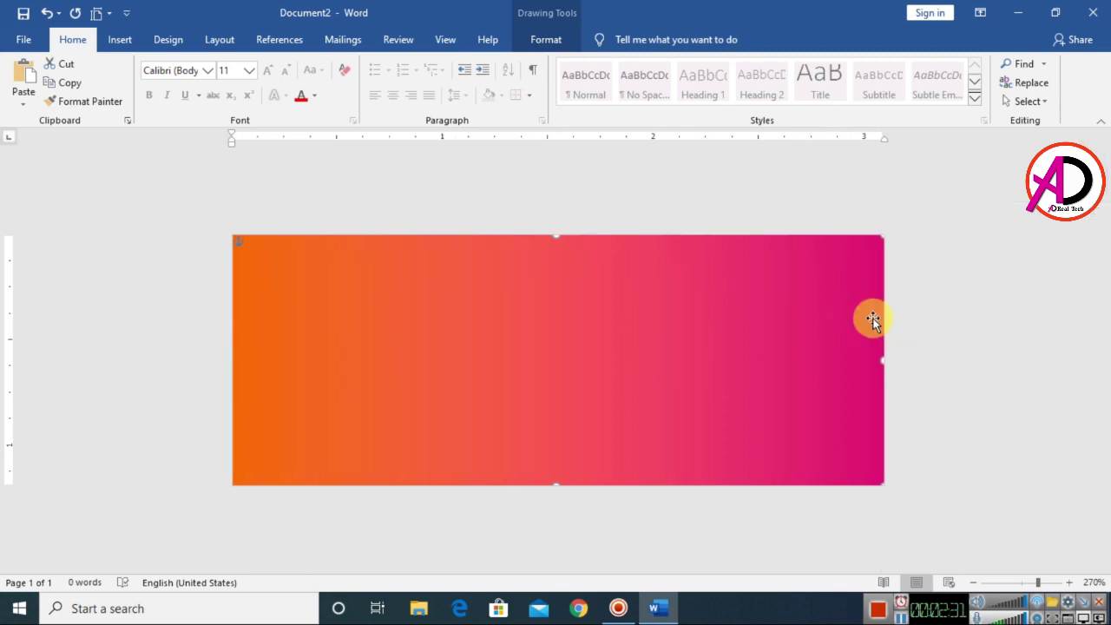
click(882, 326)
scroll(807, 391, down, 2)
scroll(772, 434, down, 5)
scroll(780, 435, up, 6)
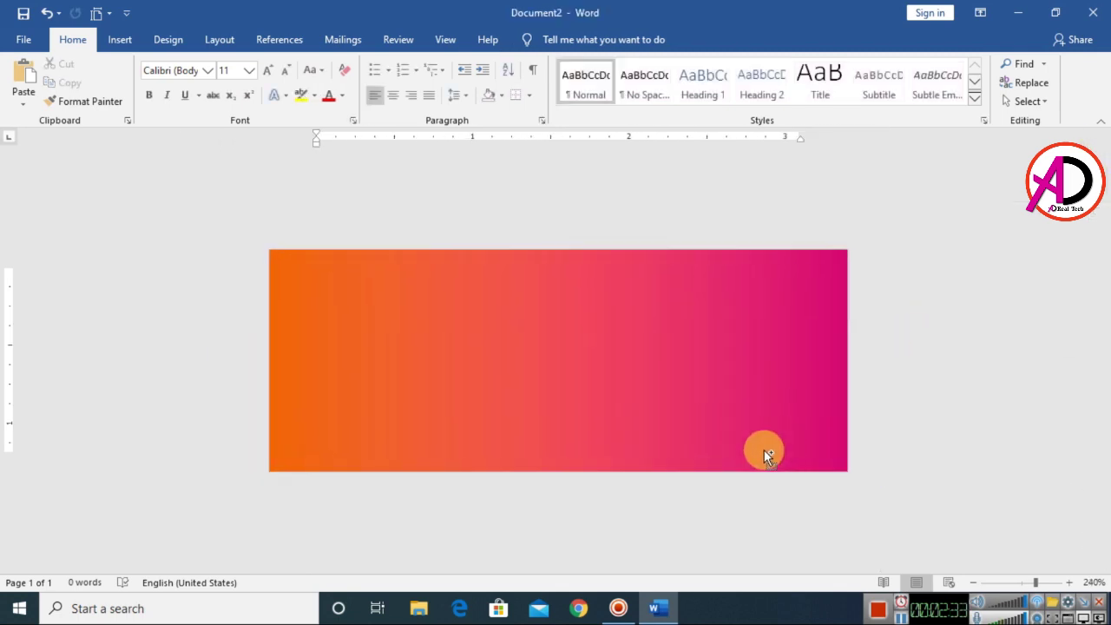
scroll(633, 415, up, 1)
scroll(635, 423, down, 1)
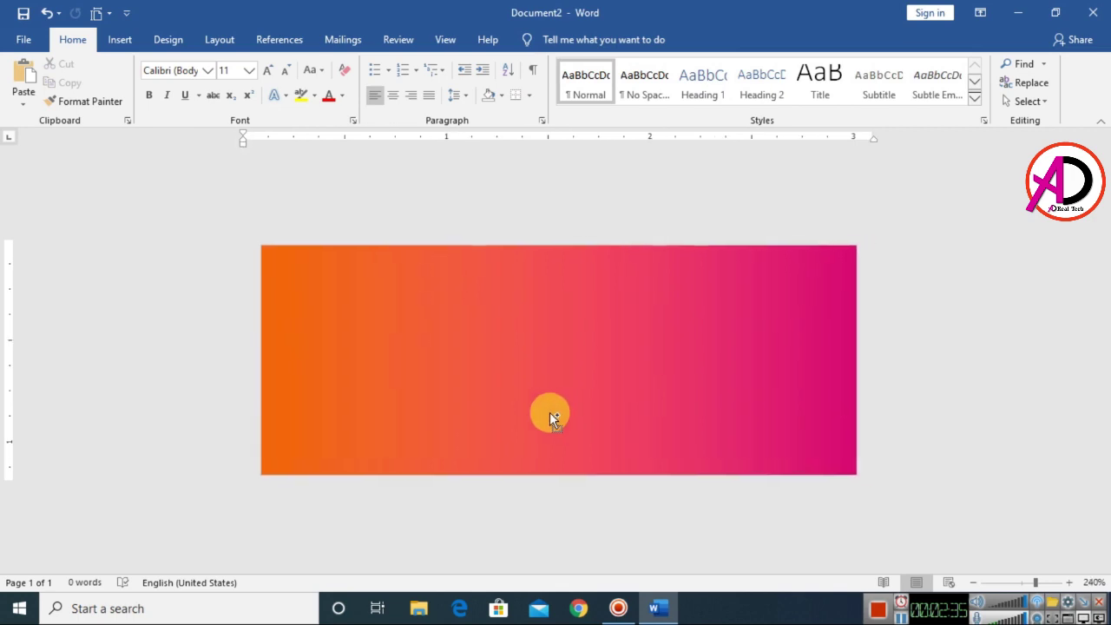
scroll(549, 412, down, 2)
click(122, 41)
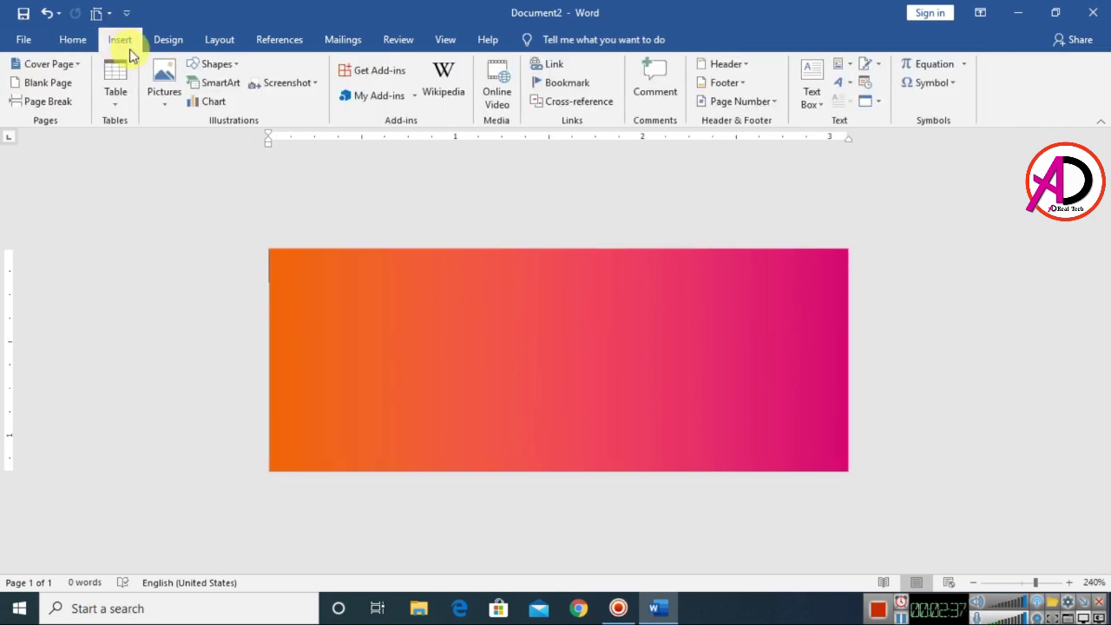
Step: Draw an isosceles triangle spanning the banner's full height just right of centre
click(217, 64)
click(249, 107)
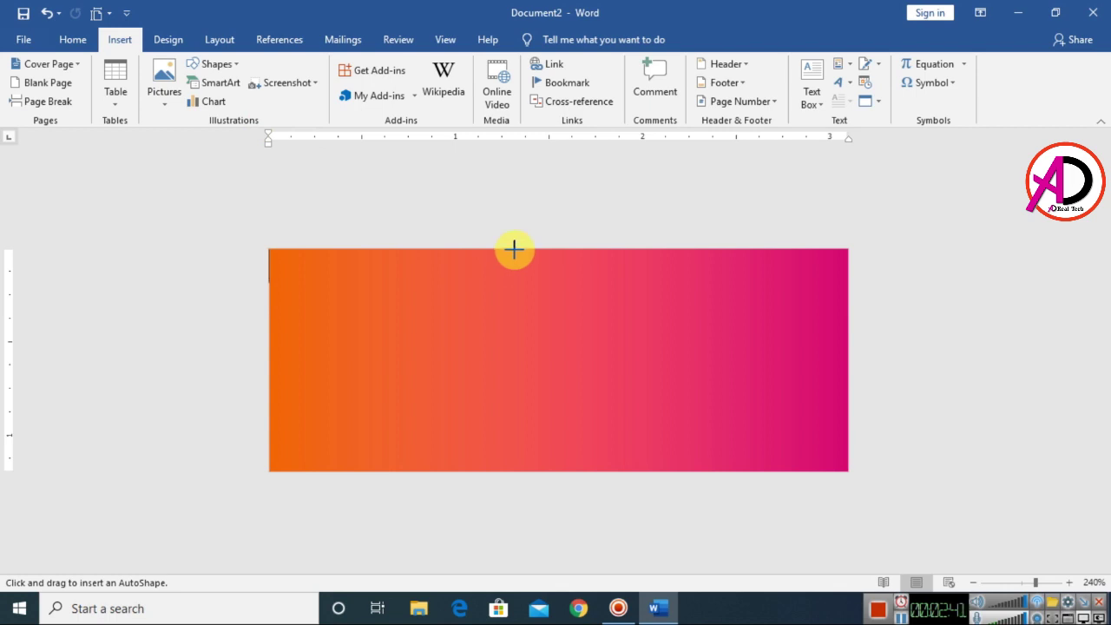
click(219, 65)
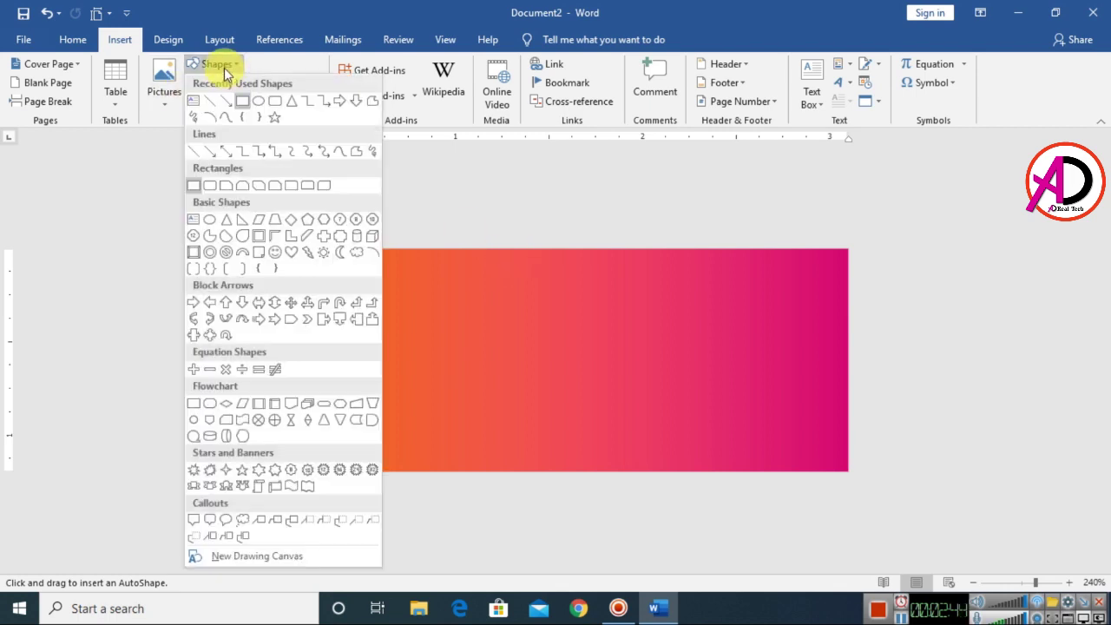
click(291, 102)
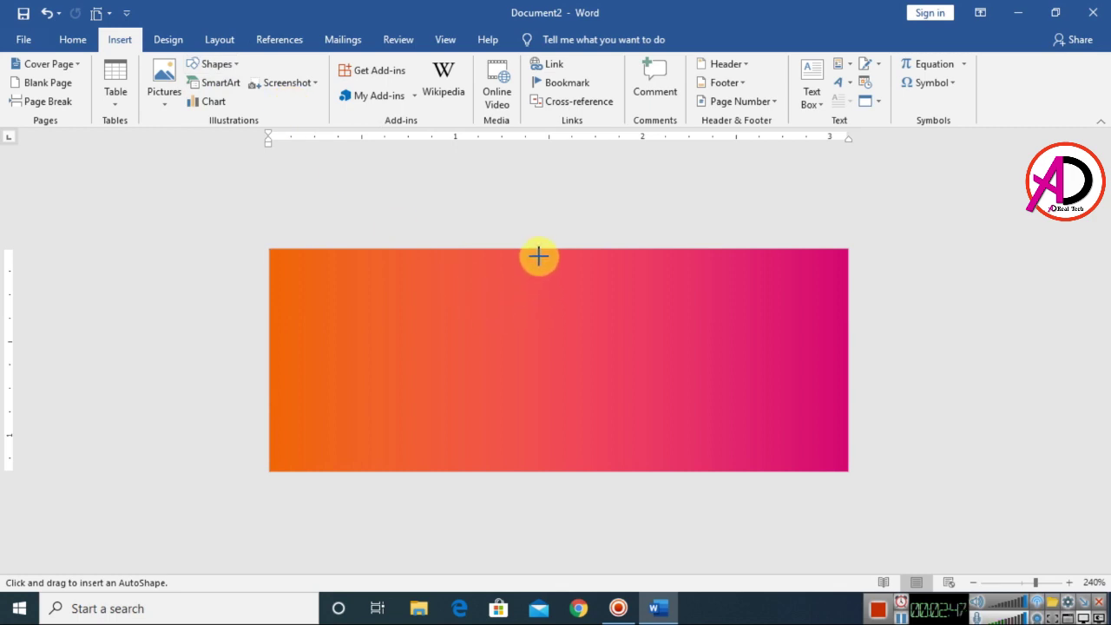
drag(537, 251, 688, 471)
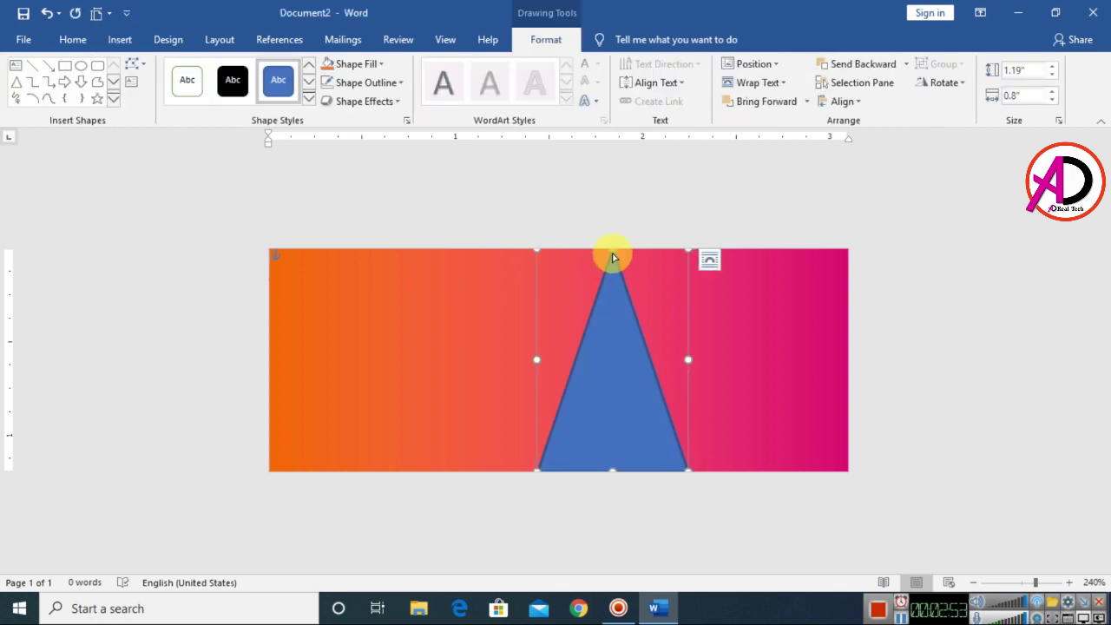
Step: Remove the triangle's outline and drag its apex to the left edge
click(360, 82)
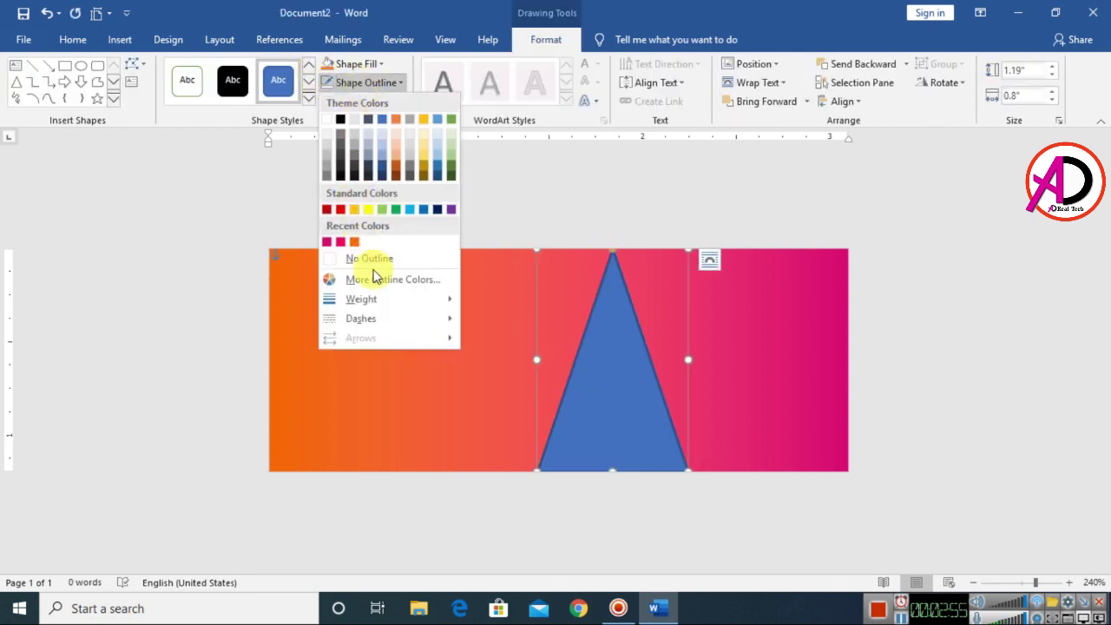
click(369, 255)
ctrl+scroll(565, 374, up, 2)
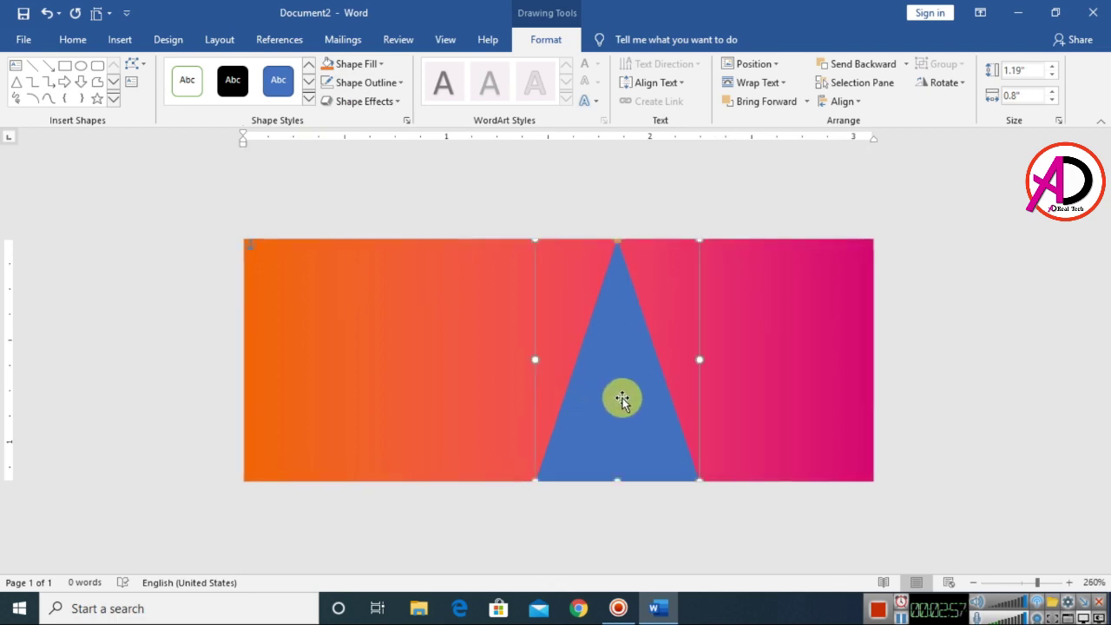
drag(617, 247, 530, 243)
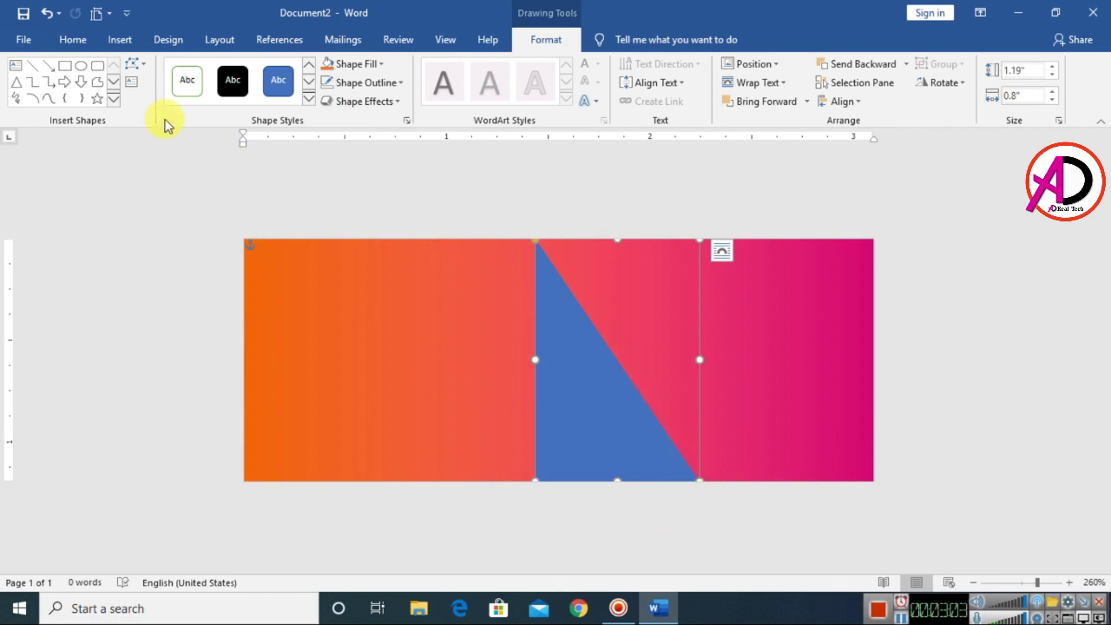
Step: Curve the triangle's edges with Edit Points into a crescent-like swoosh spanning the banner
click(139, 65)
click(152, 105)
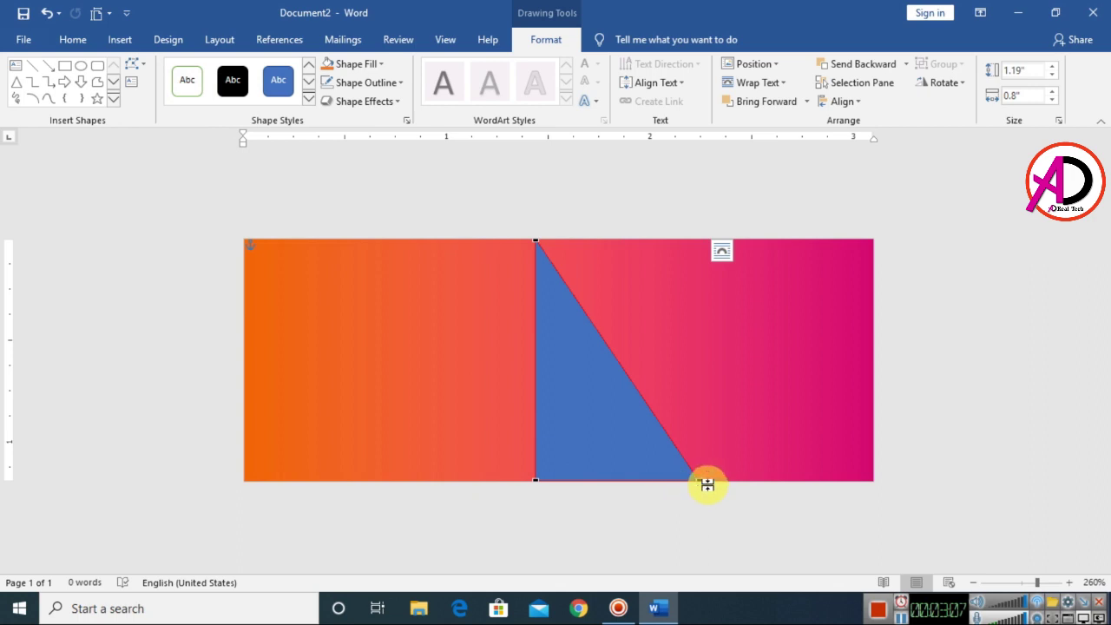
click(700, 481)
drag(645, 400, 714, 357)
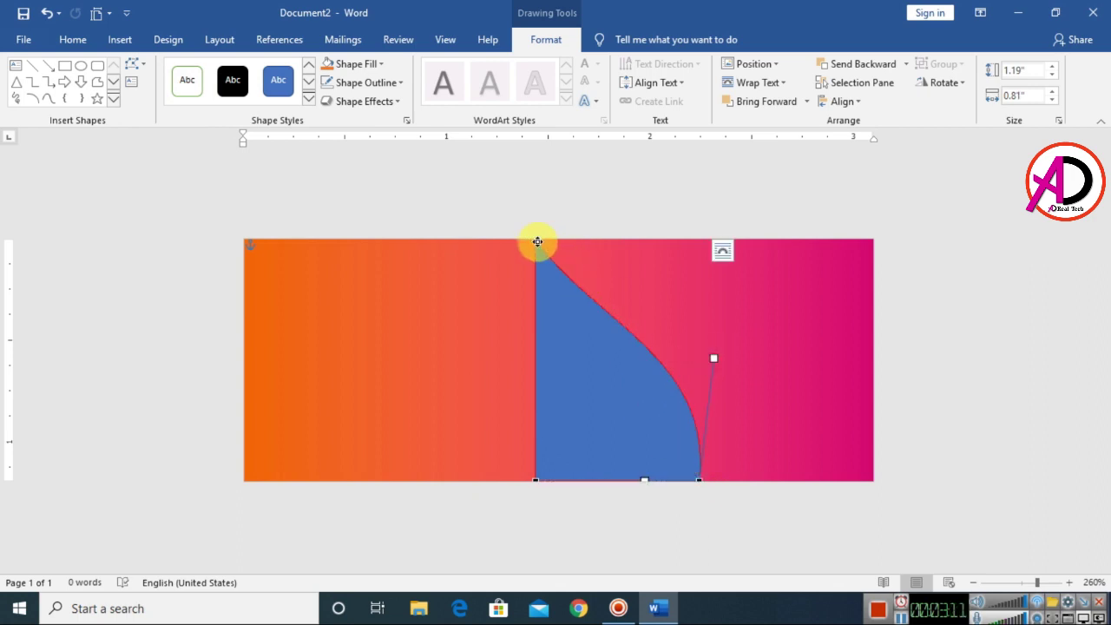
drag(590, 319, 646, 287)
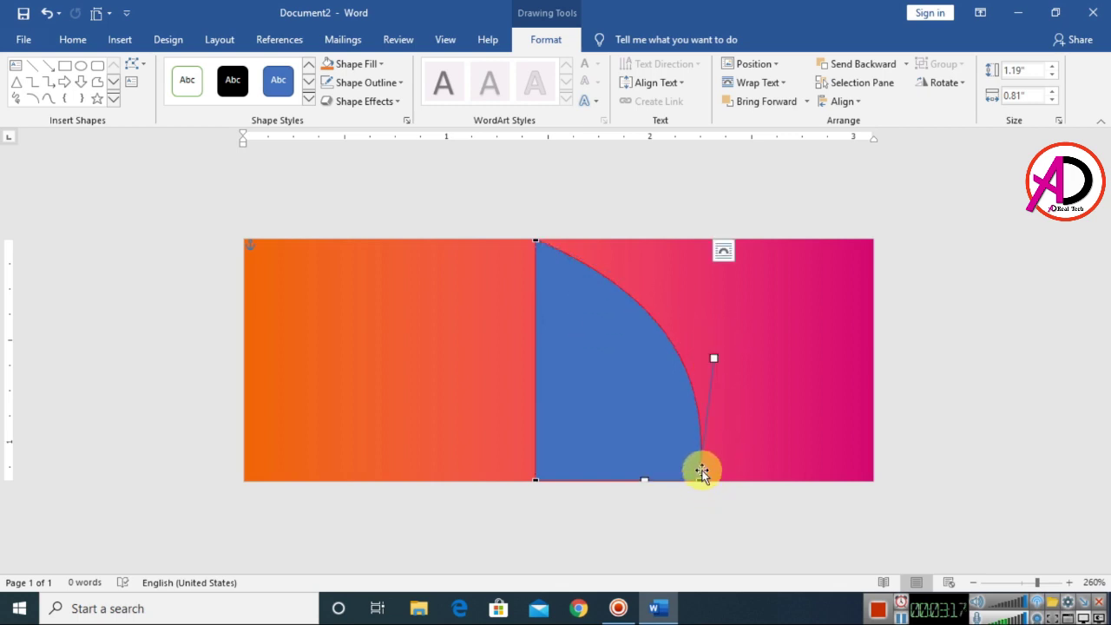
drag(716, 358, 731, 361)
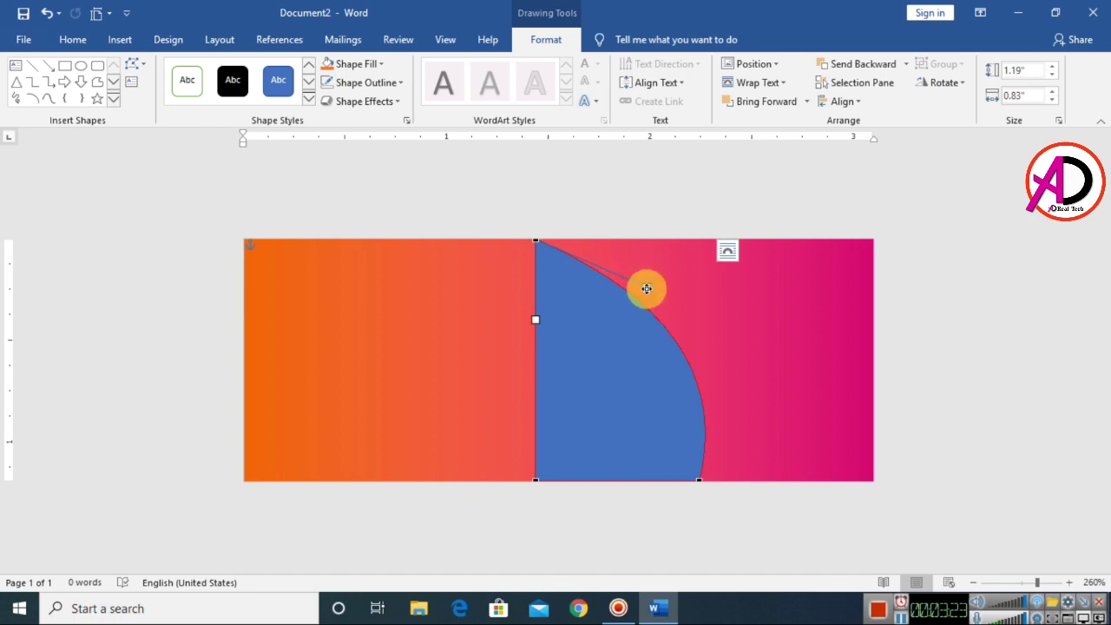
drag(641, 285, 615, 277)
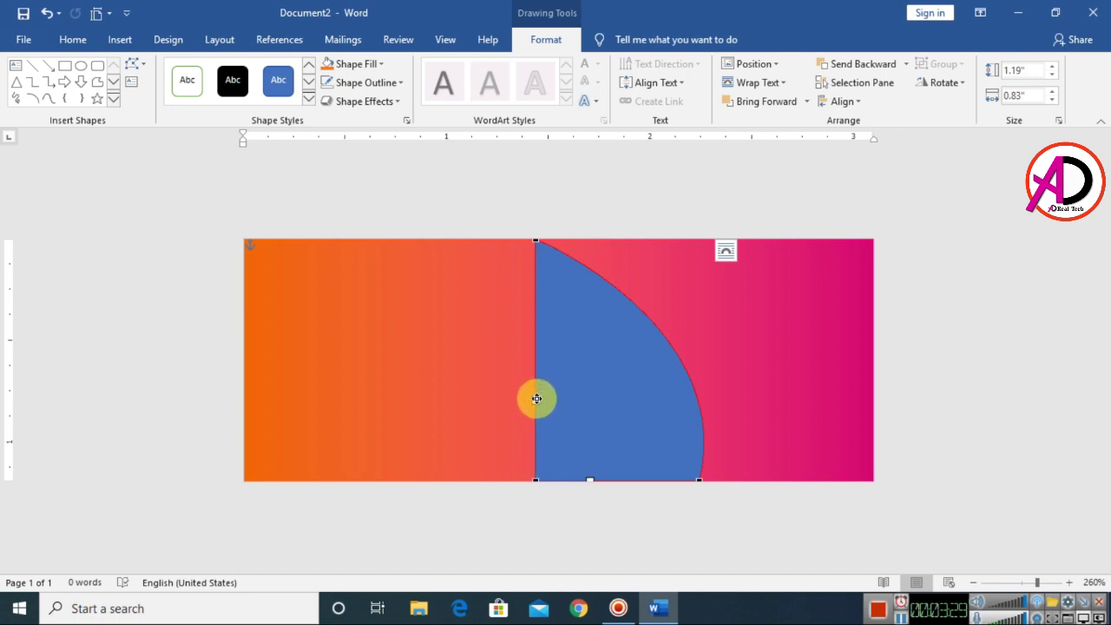
drag(537, 399, 645, 404)
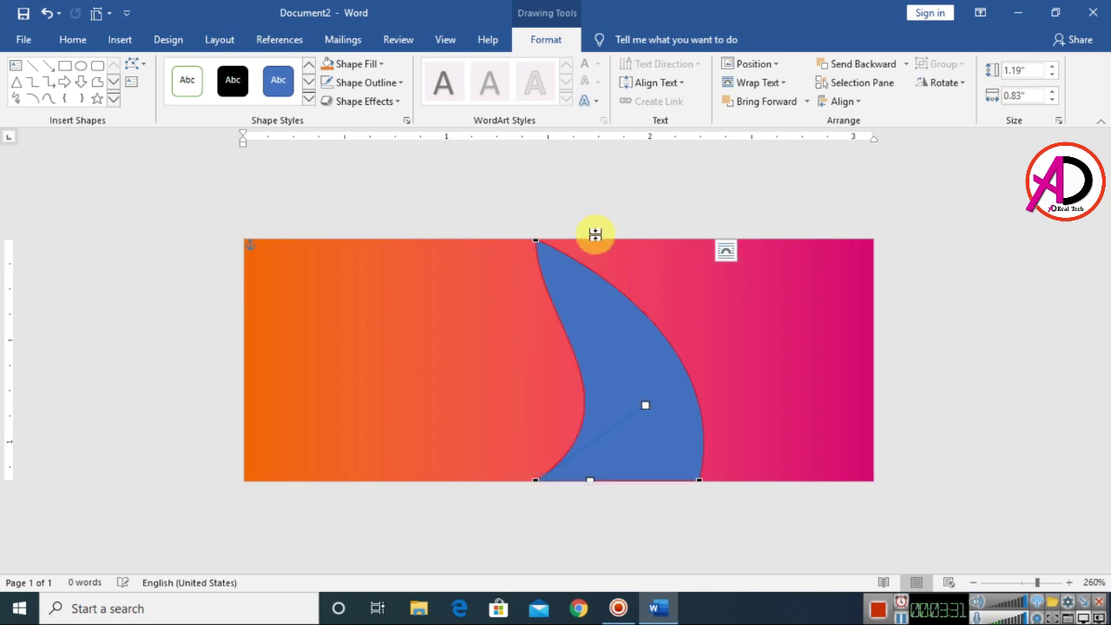
mouse_move(537, 240)
mouse_down()
mouse_move(538, 313)
mouse_move(611, 306)
mouse_up()
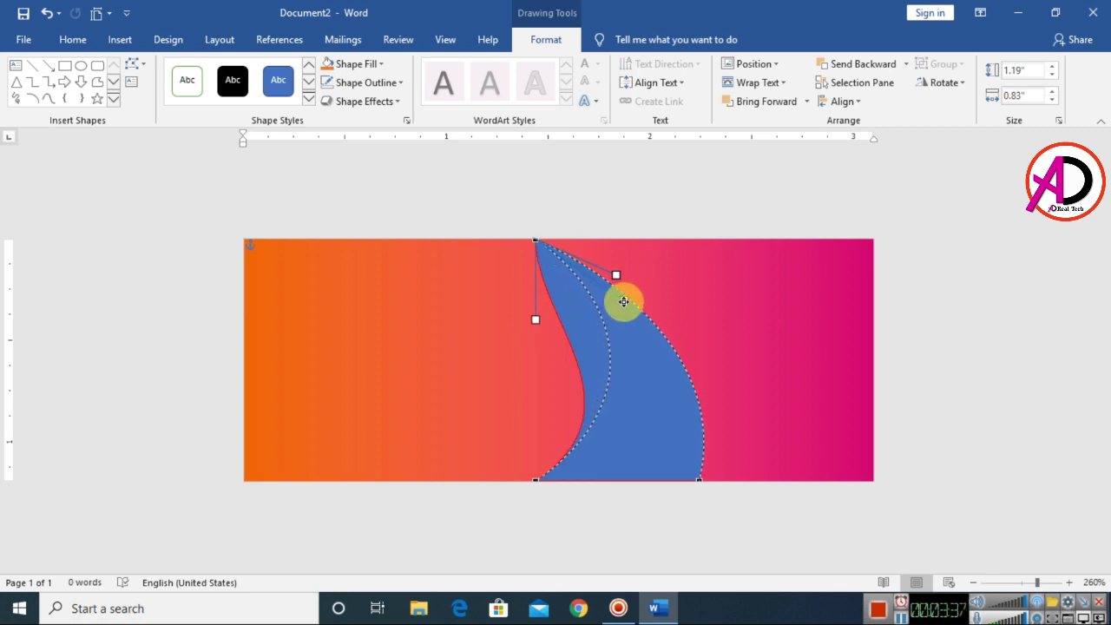
drag(624, 301, 624, 300)
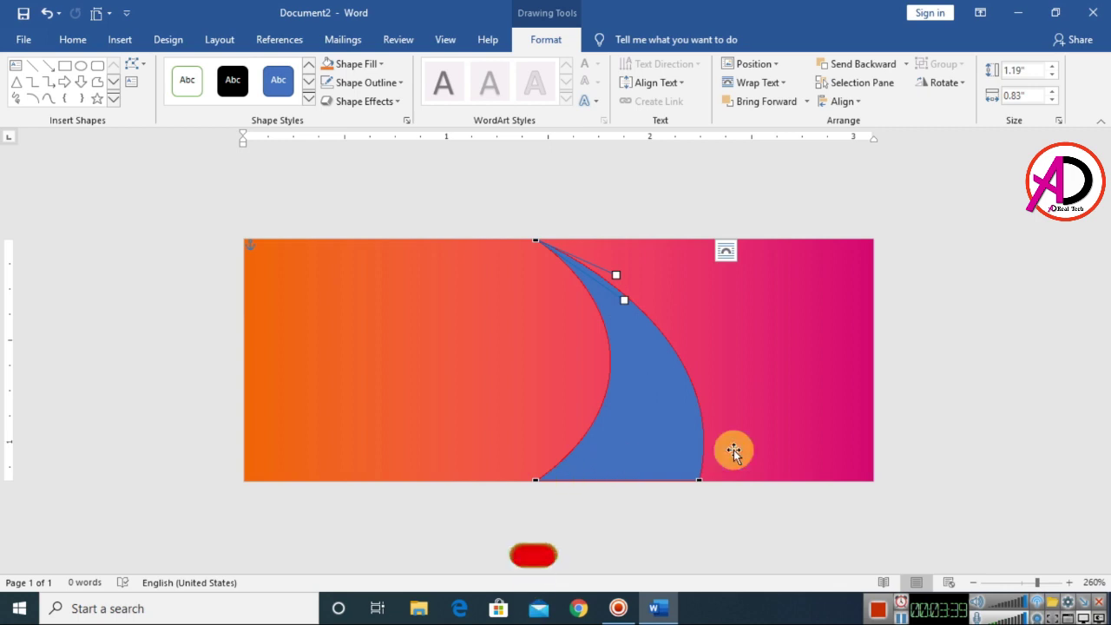
click(1042, 373)
click(655, 409)
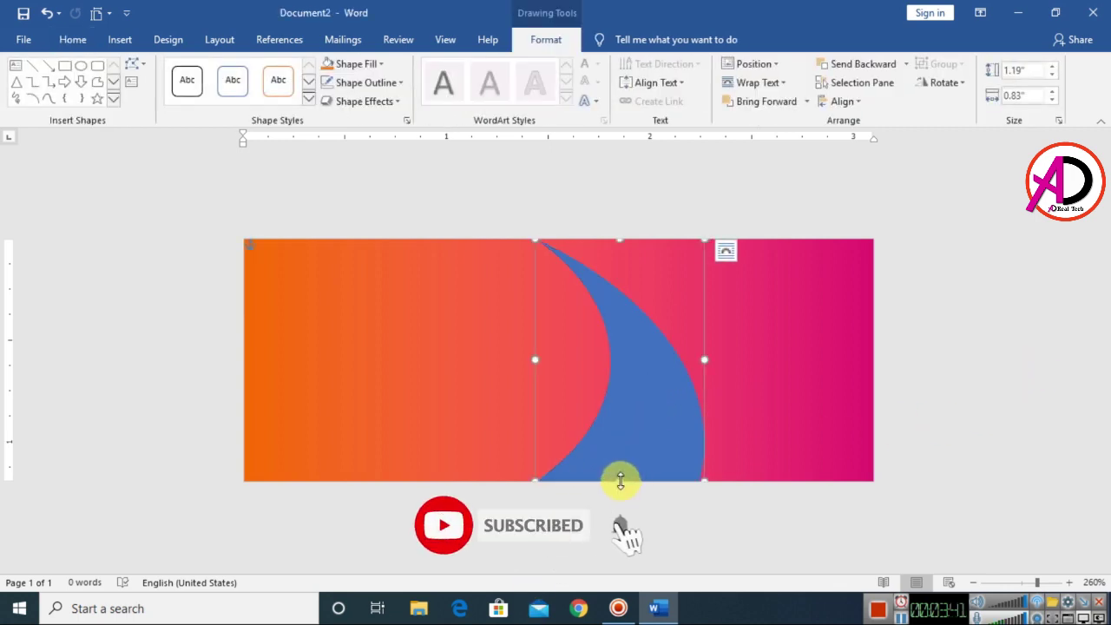
Step: Stretch the curved shape slightly downward and fill it white
drag(618, 487, 618, 494)
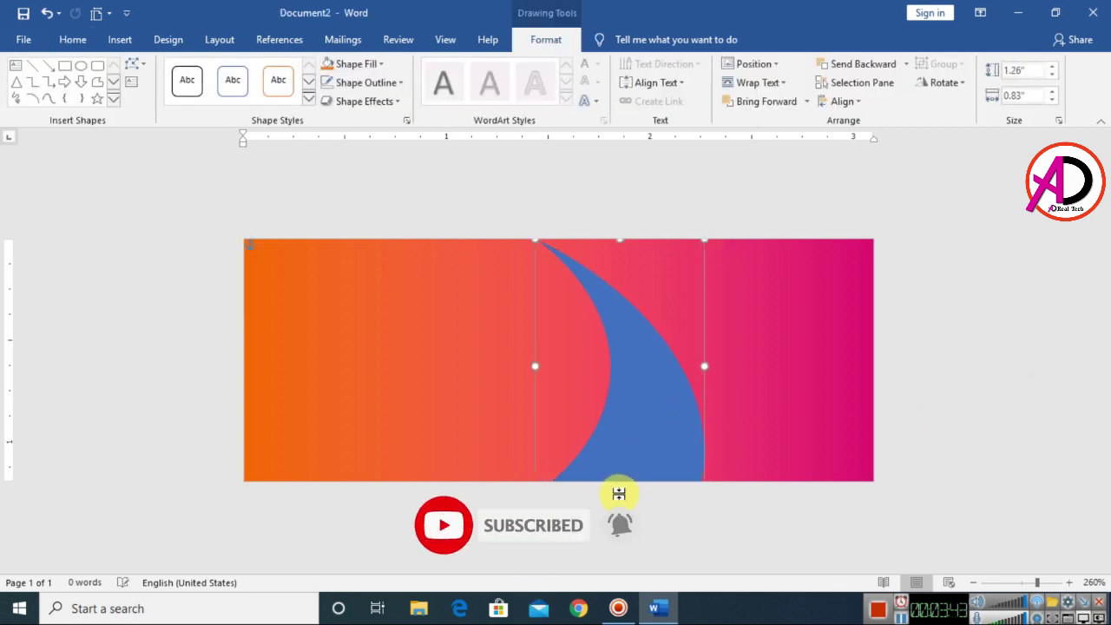
click(351, 64)
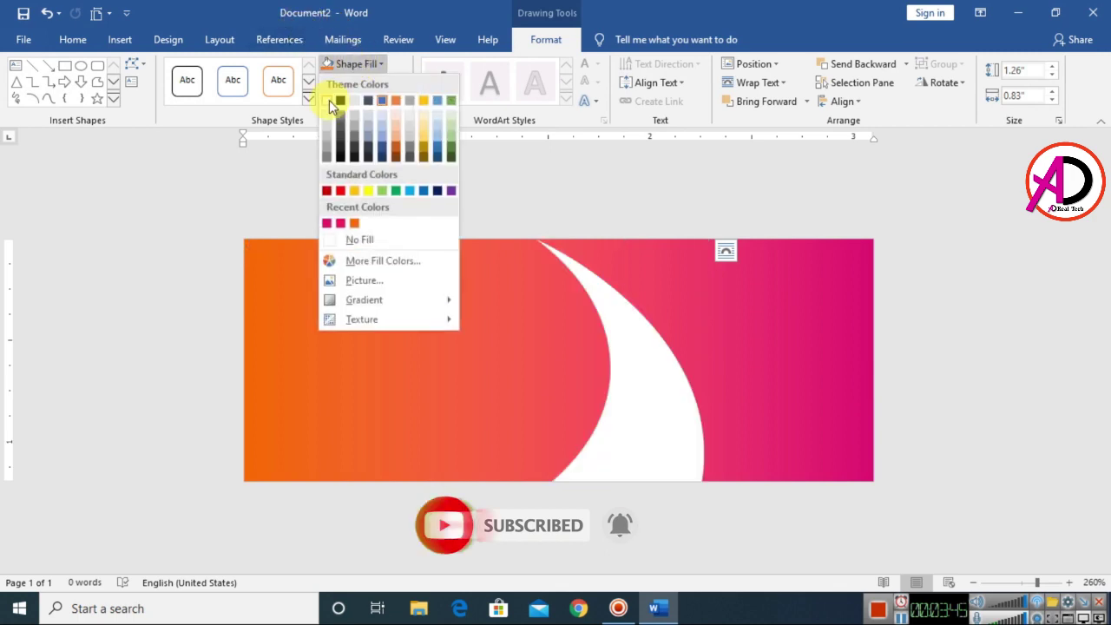
click(332, 106)
click(993, 354)
scroll(803, 376, down, 4)
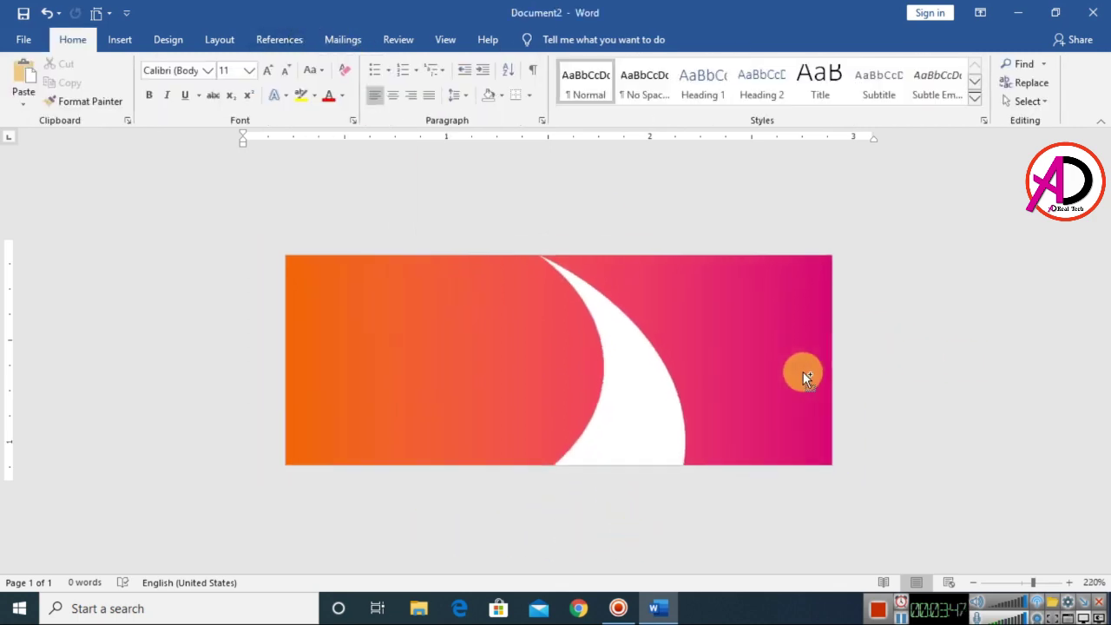
ctrl+scroll(803, 376, up, 2)
Step: Widen, tilt and reposition the white shape so it runs from the banner's top past its bottom
click(648, 375)
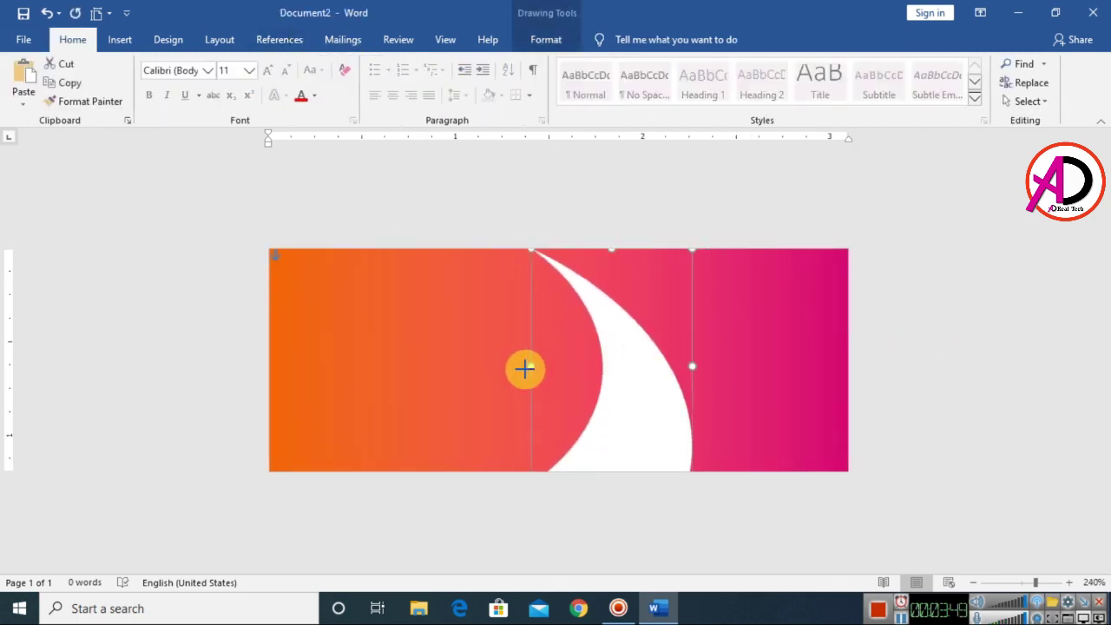
drag(525, 369, 519, 370)
drag(629, 377, 630, 423)
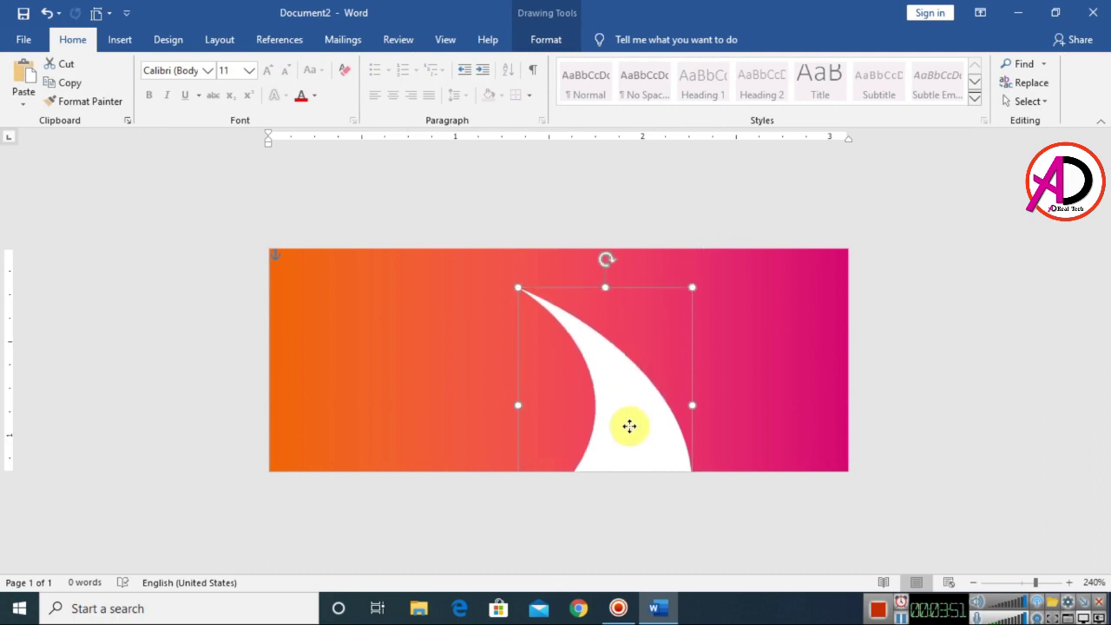
drag(595, 266, 584, 264)
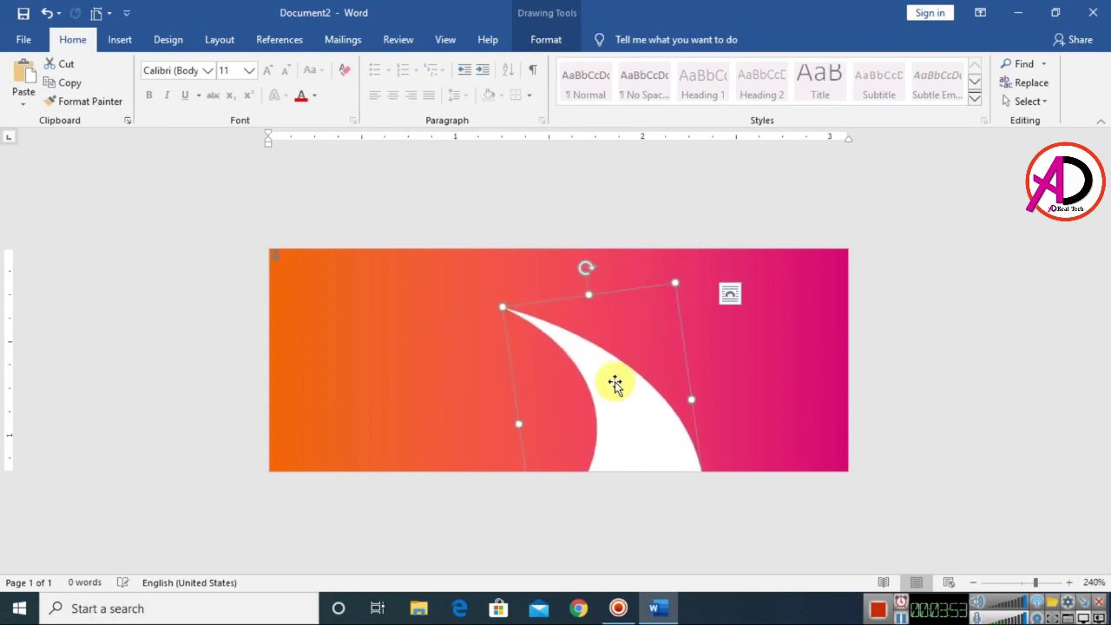
drag(616, 380, 638, 321)
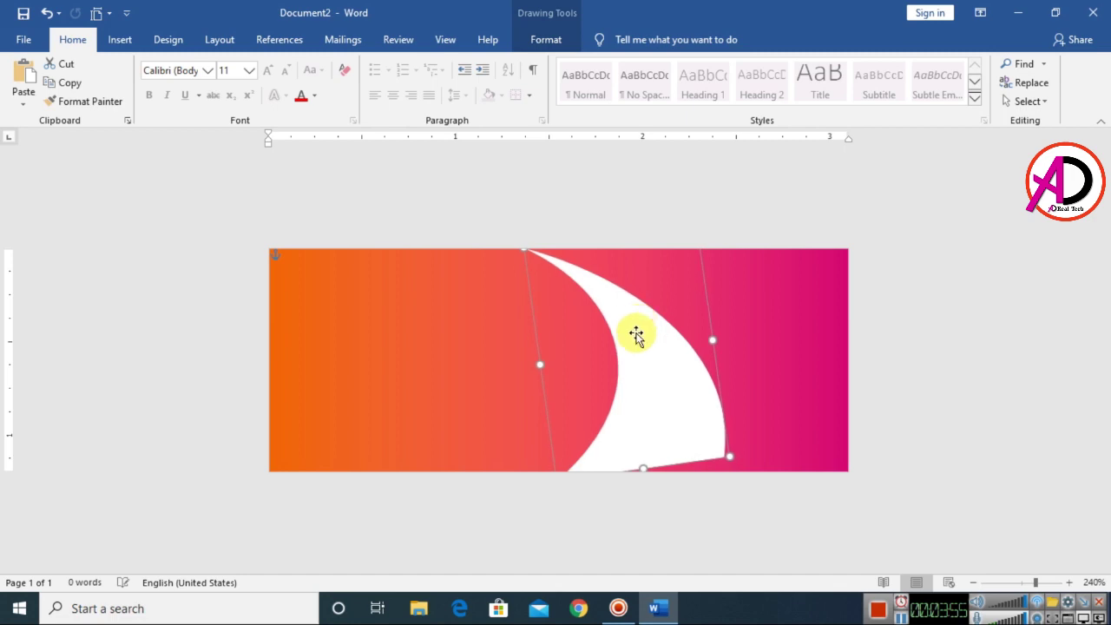
drag(646, 470, 649, 508)
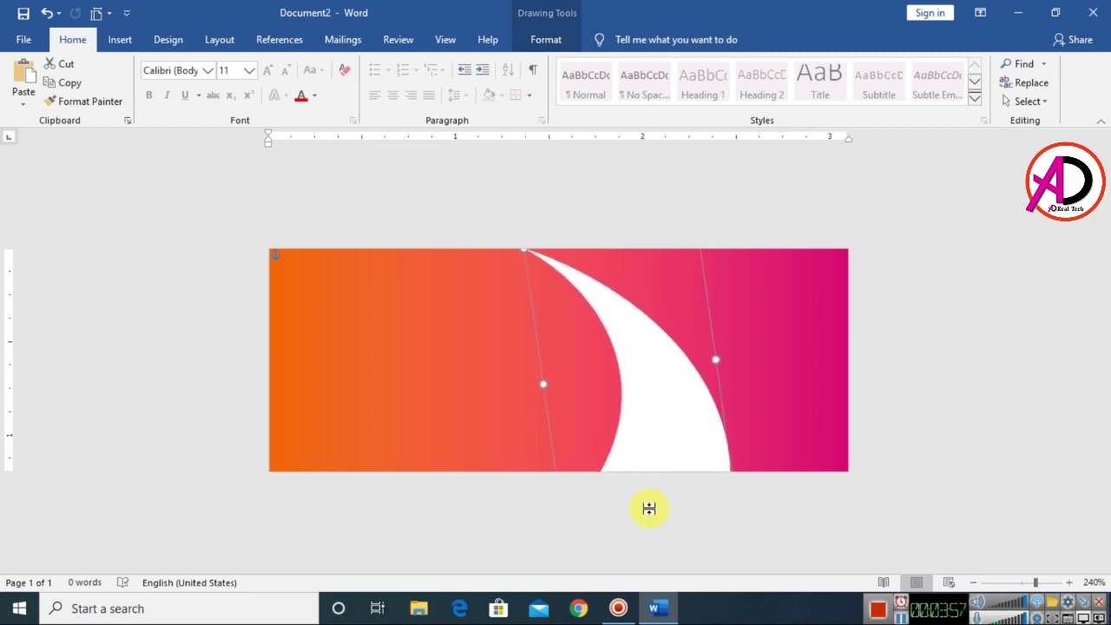
drag(546, 391, 533, 384)
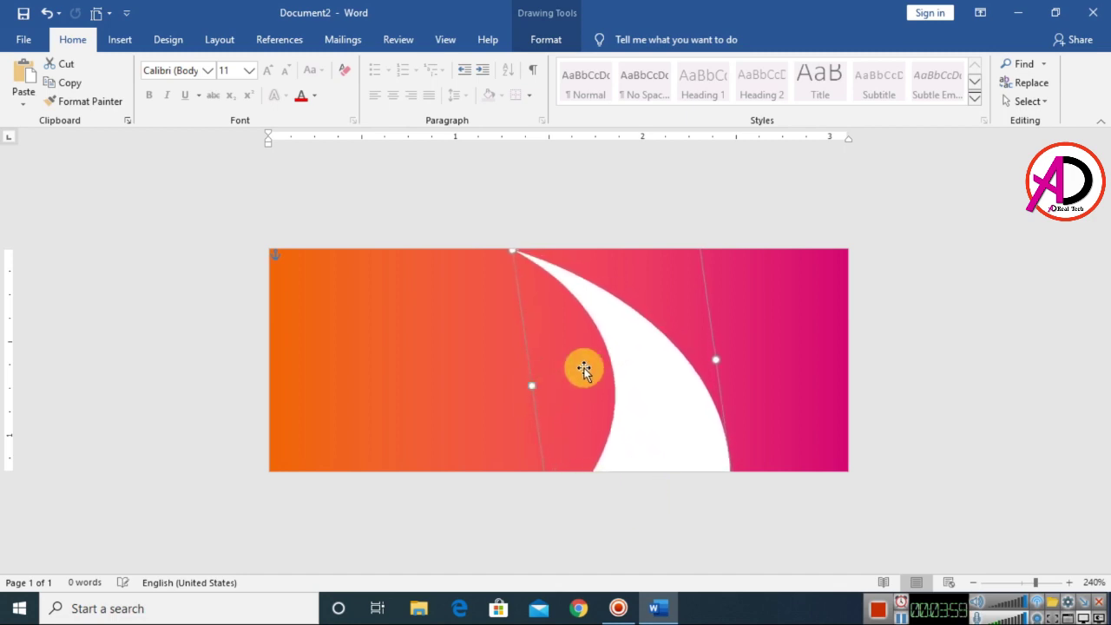
click(890, 398)
scroll(819, 422, down, 2)
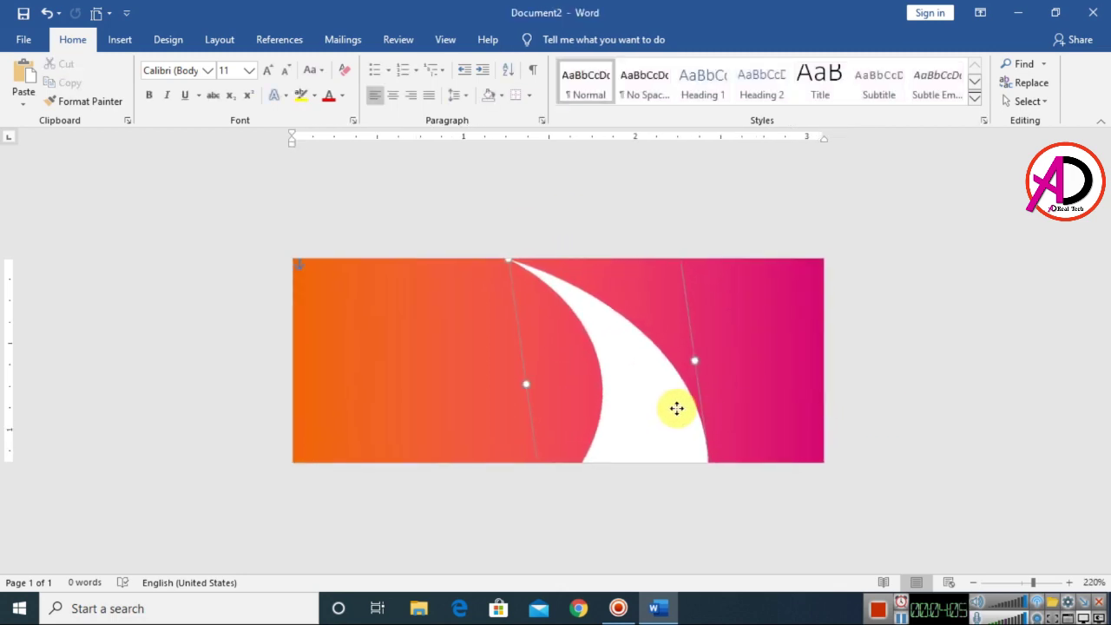
Step: Fine-tune the white band's position, stretch it above the banner and widen its left edge
drag(679, 408, 668, 408)
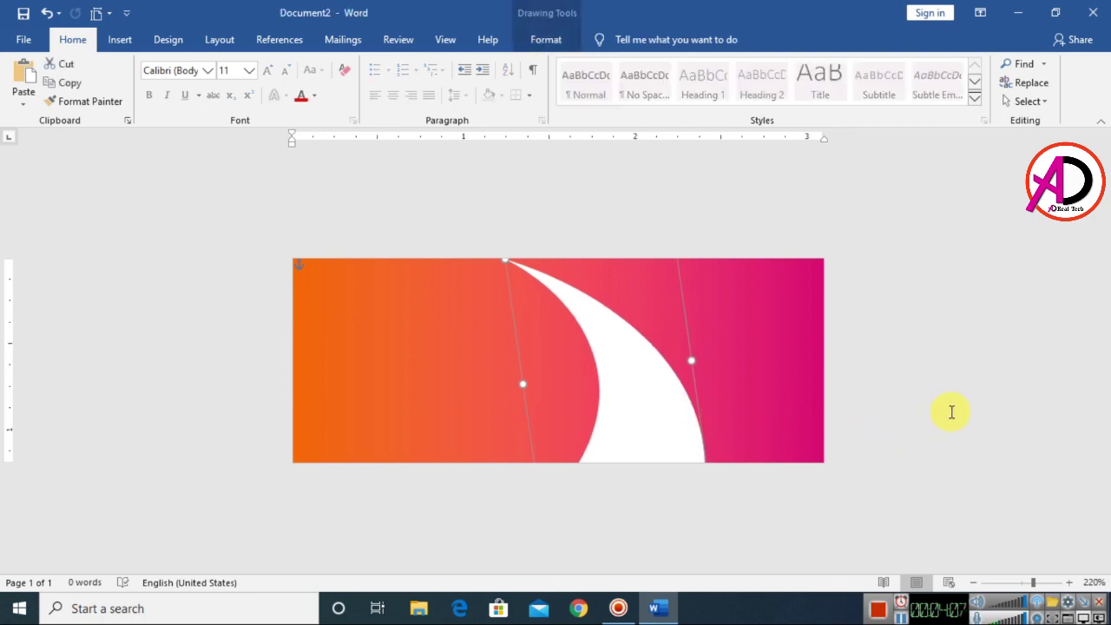
scroll(782, 421, down, 5)
scroll(712, 417, up, 3)
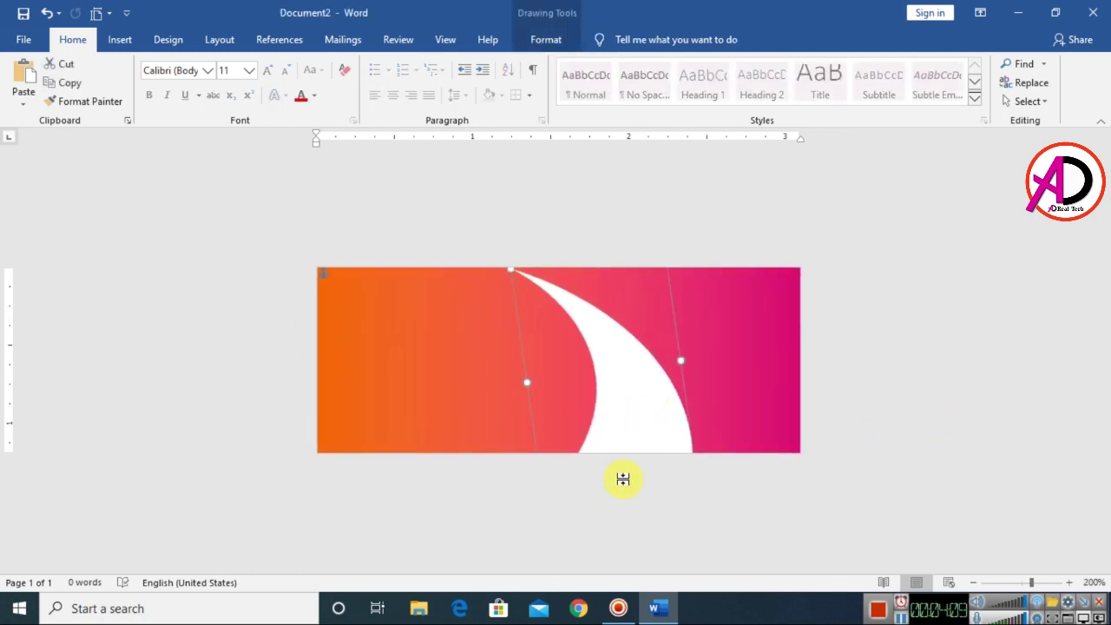
drag(556, 326, 557, 344)
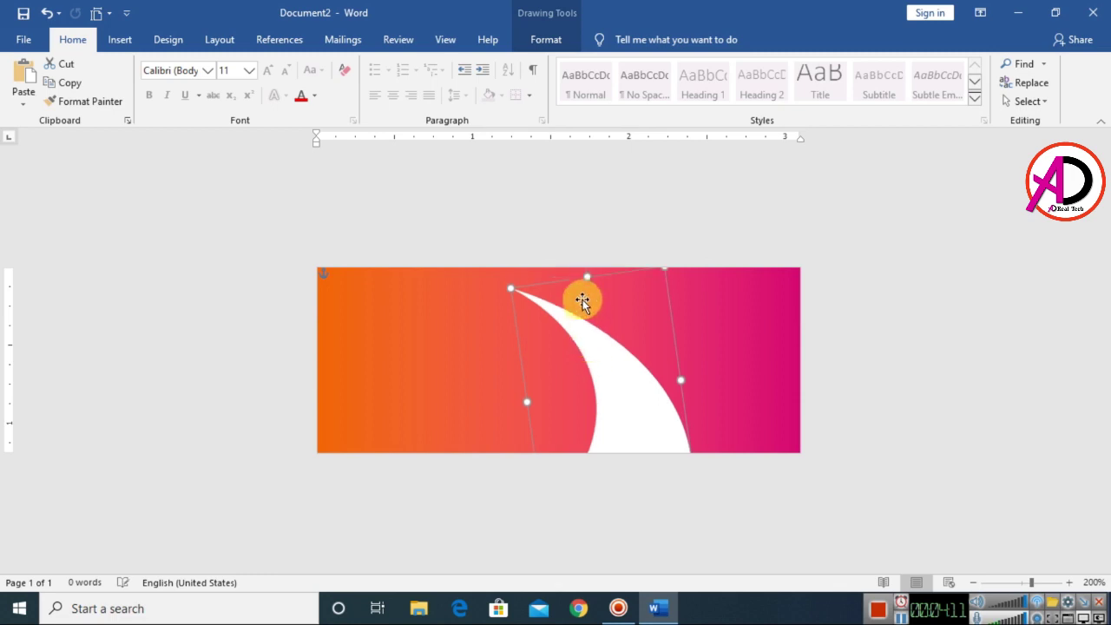
drag(589, 277, 588, 250)
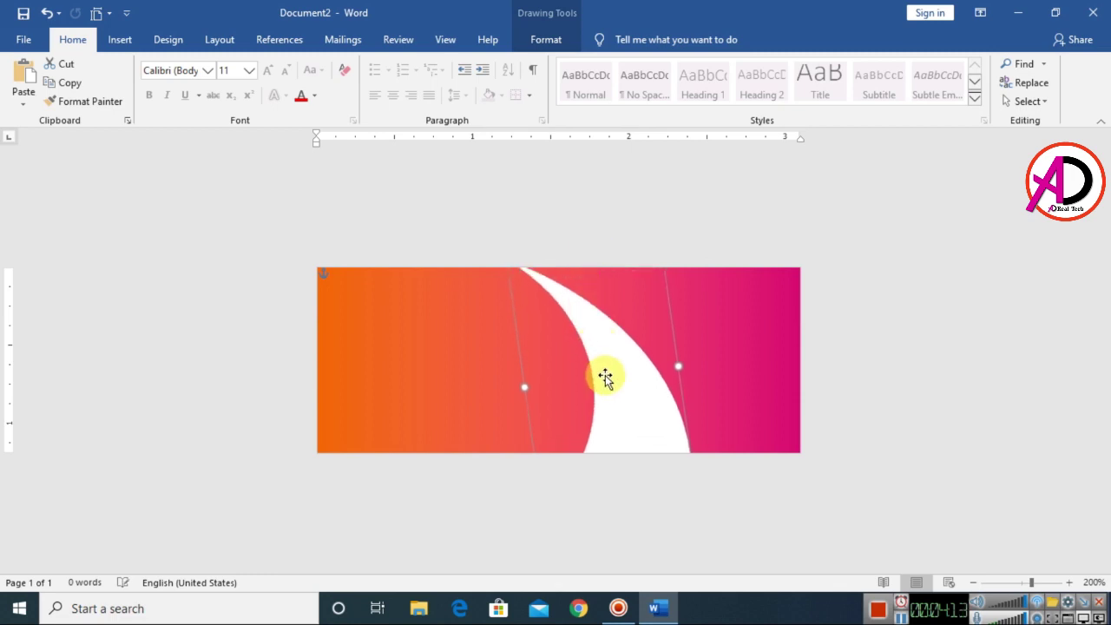
drag(525, 387, 514, 389)
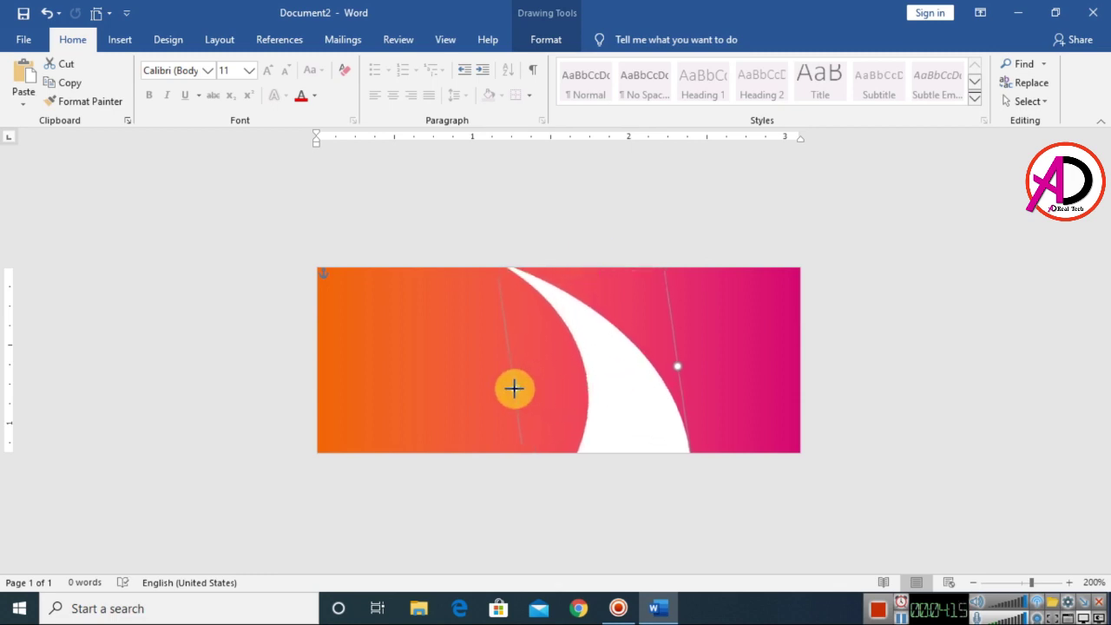
drag(509, 390, 507, 391)
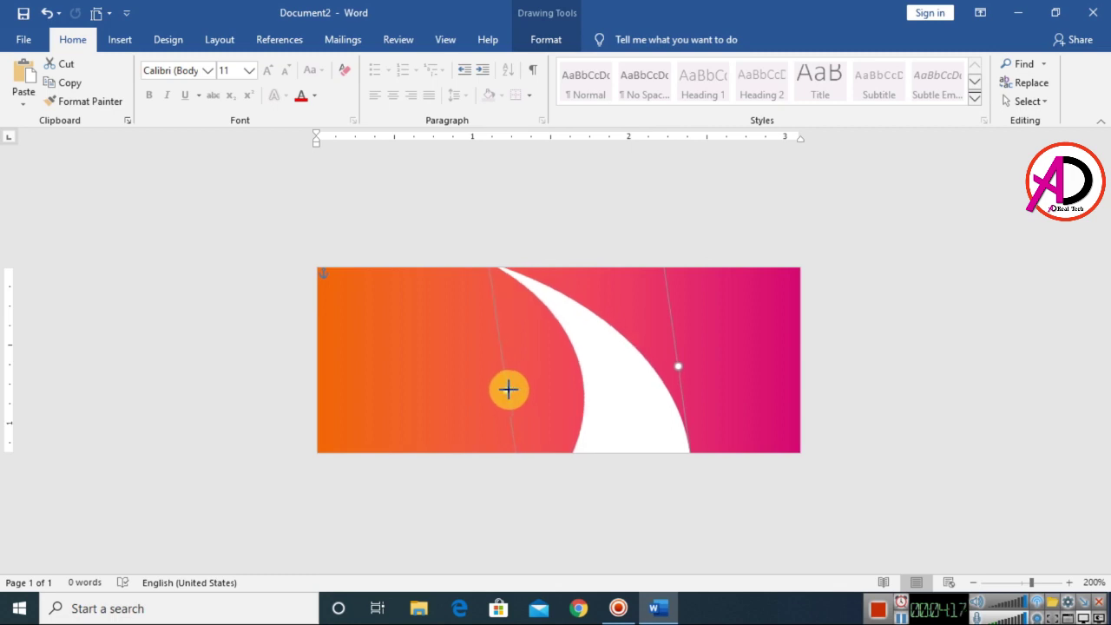
click(872, 398)
ctrl+scroll(674, 395, down, 2)
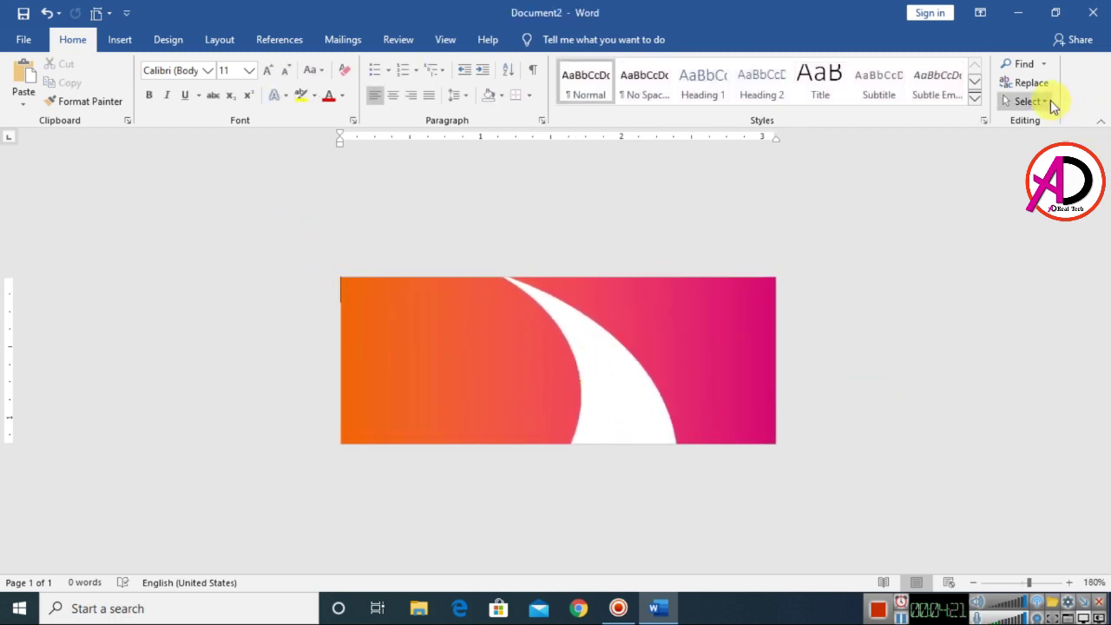
ctrl+scroll(821, 370, up, 2)
ctrl+scroll(821, 370, up, 1)
ctrl+scroll(822, 377, up, 2)
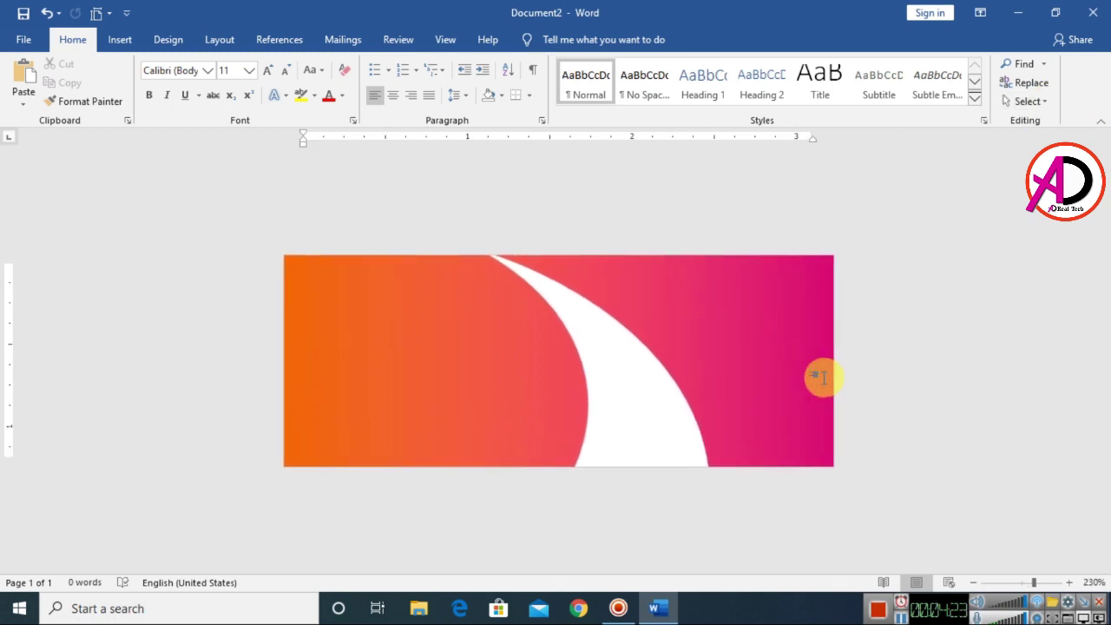
Step: Draw a 0.41-inch oval circle, fill it white with no outline, and tuck it against the banner's top-left edge
click(121, 41)
click(215, 65)
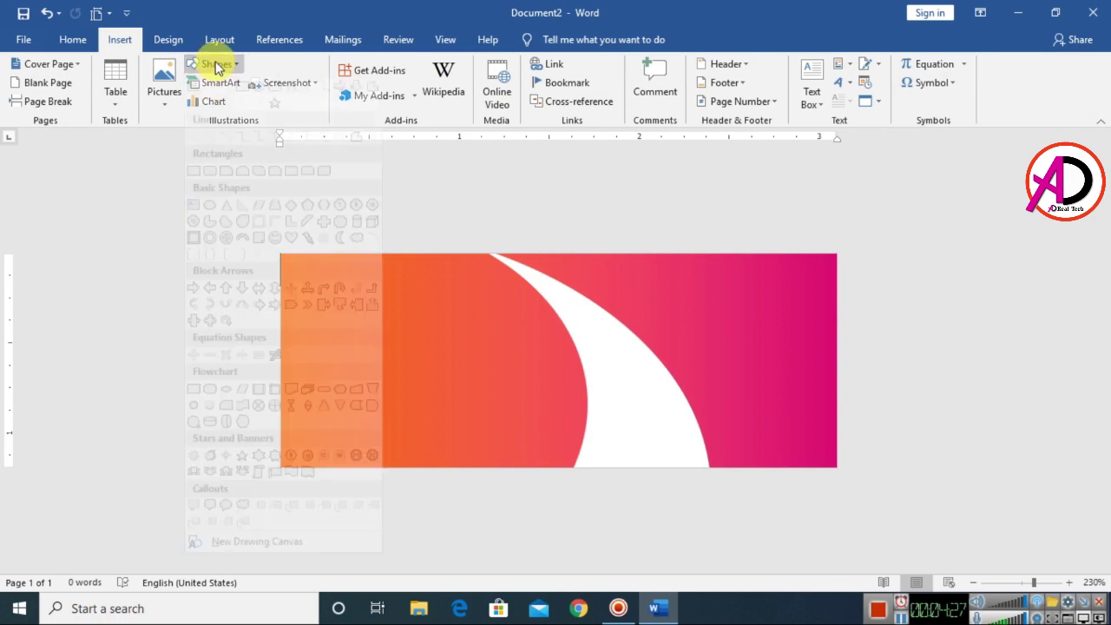
click(260, 113)
drag(335, 298, 409, 371)
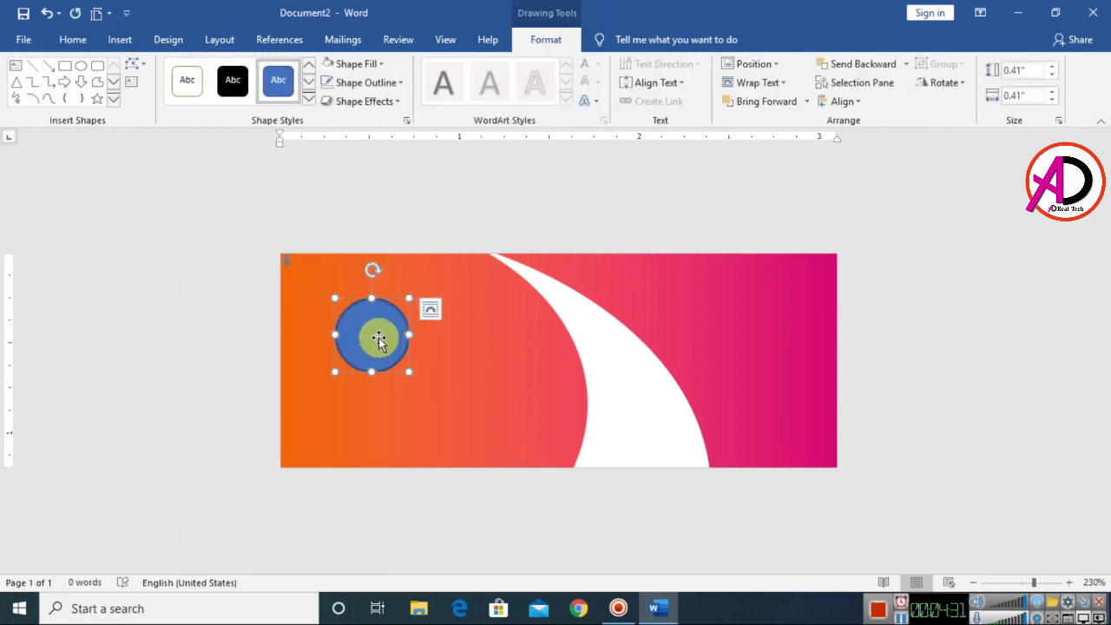
click(362, 64)
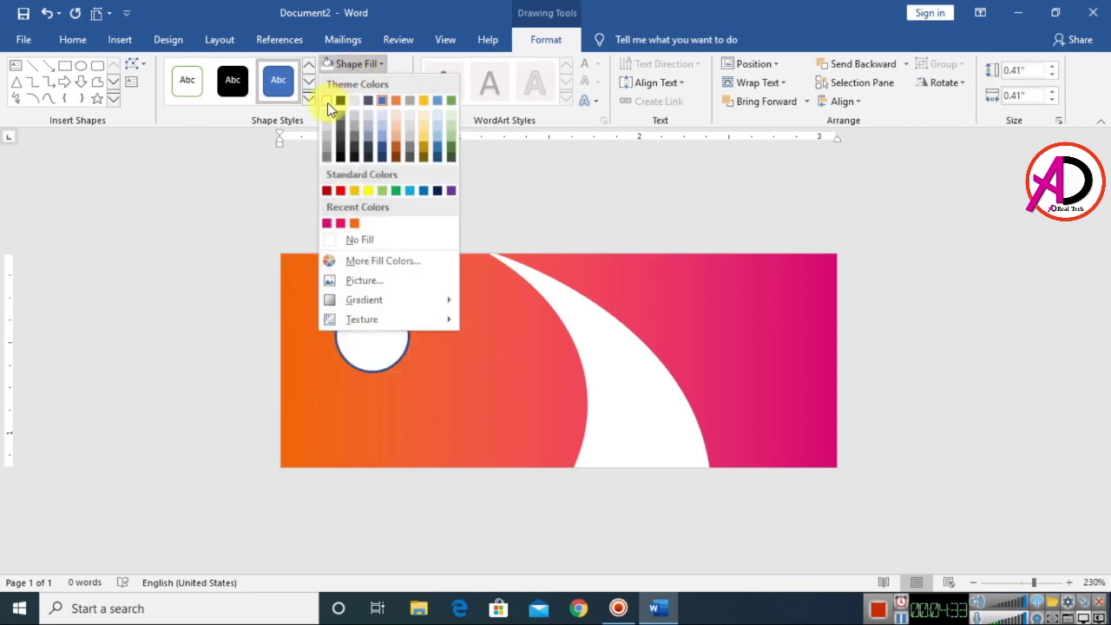
click(327, 103)
click(365, 83)
click(354, 258)
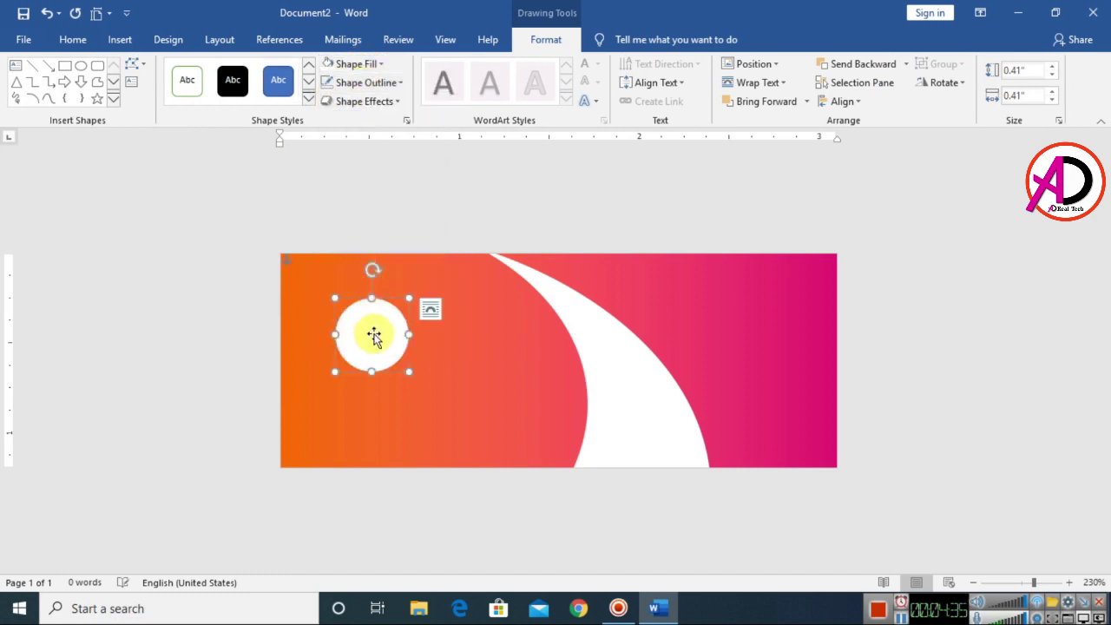
drag(374, 333, 356, 259)
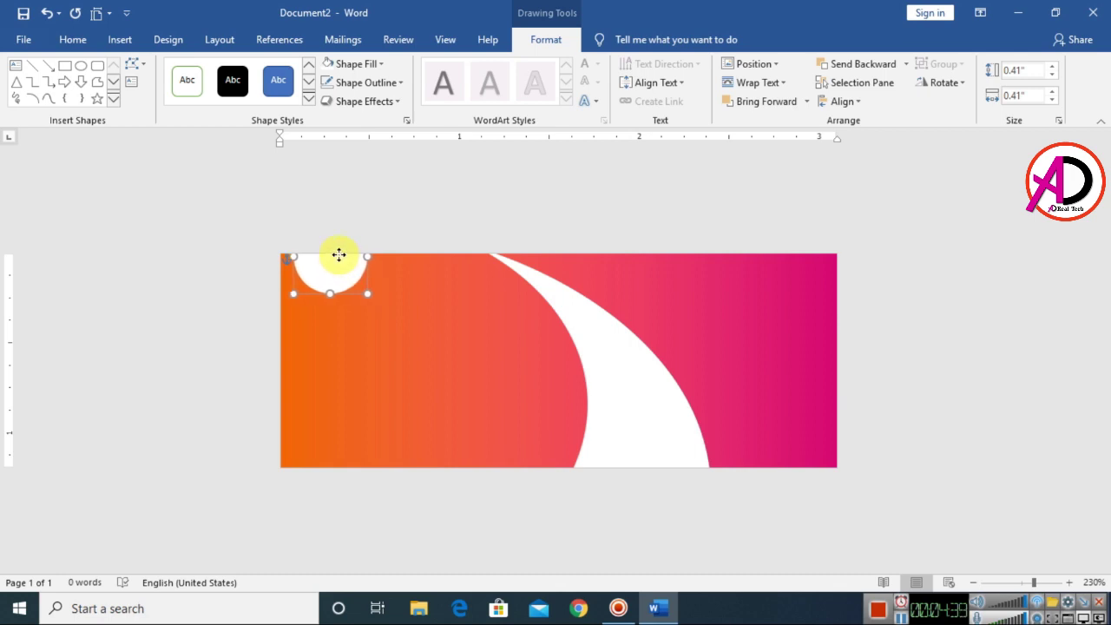
Step: Draw a tall rounded rectangle on the banner and round its corners fully into a pill
click(431, 216)
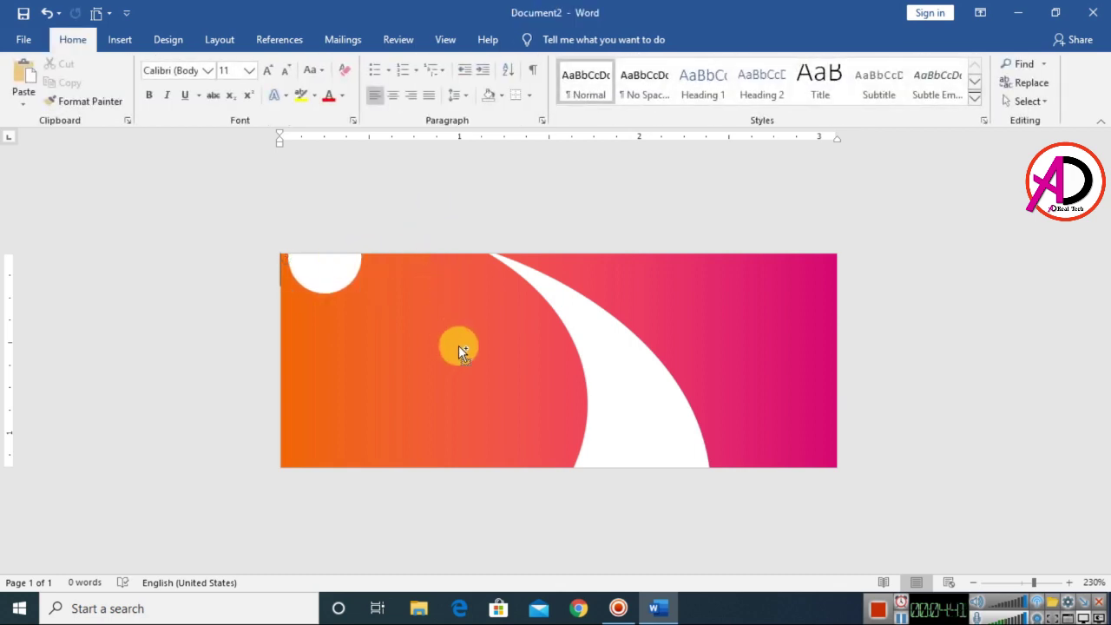
ctrl+scroll(504, 416, down, 5)
ctrl+scroll(507, 416, up, 4)
ctrl+scroll(512, 425, up, 4)
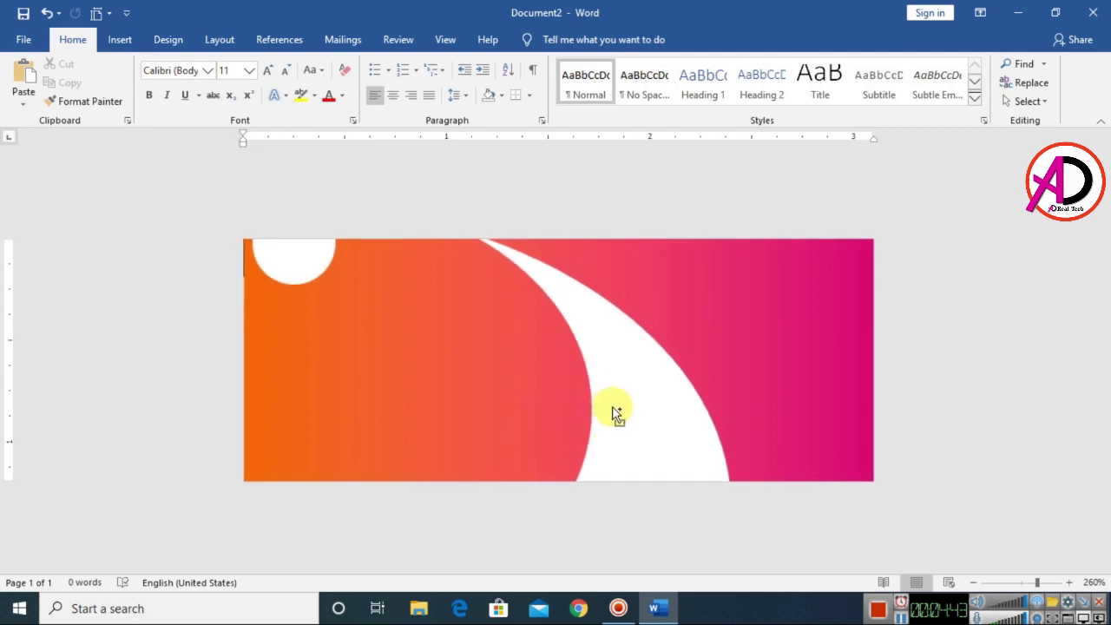
ctrl+scroll(615, 414, up, 2)
click(120, 43)
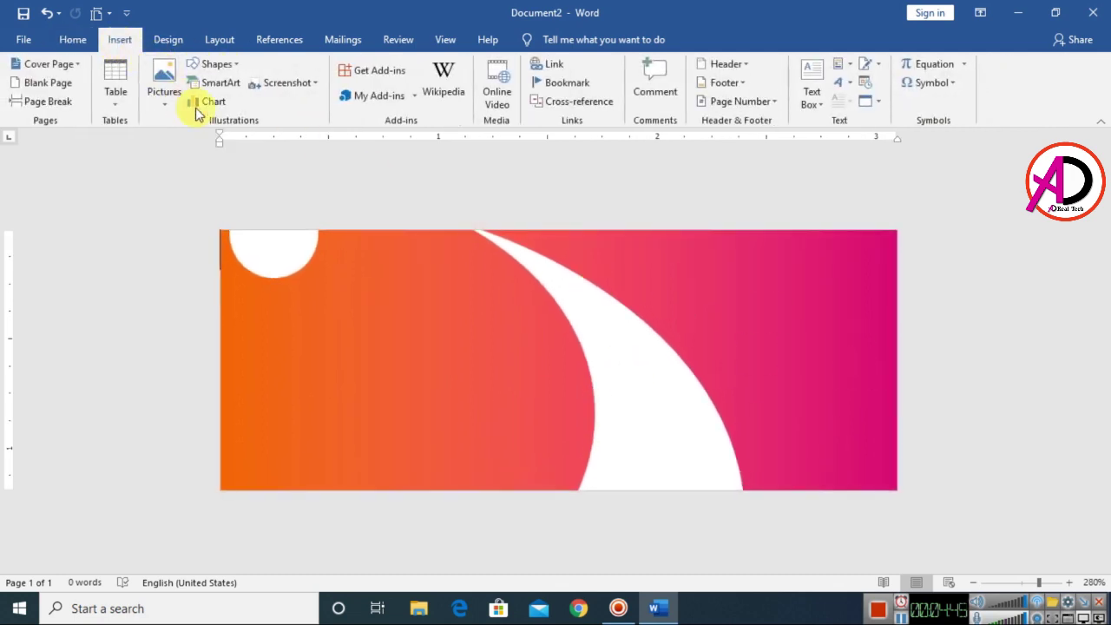
click(216, 64)
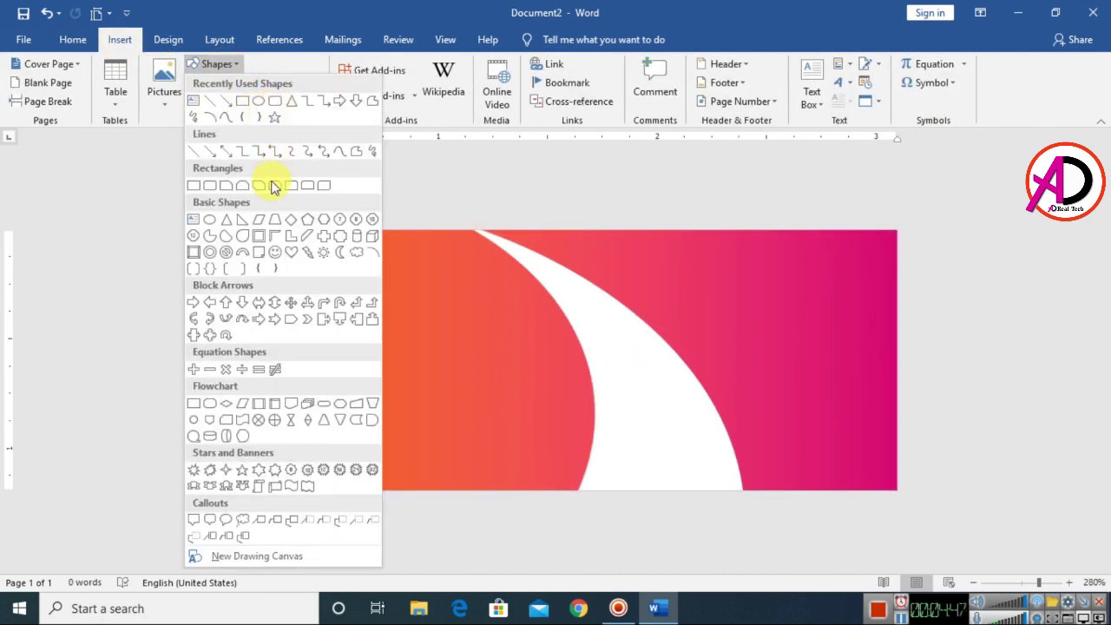
click(211, 186)
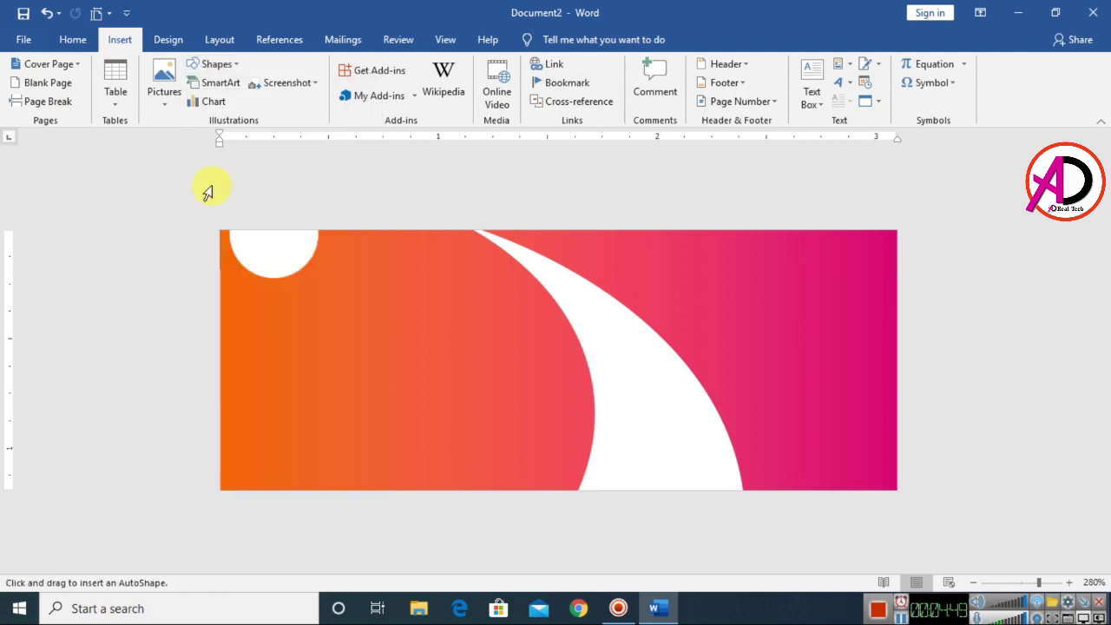
drag(492, 273, 603, 473)
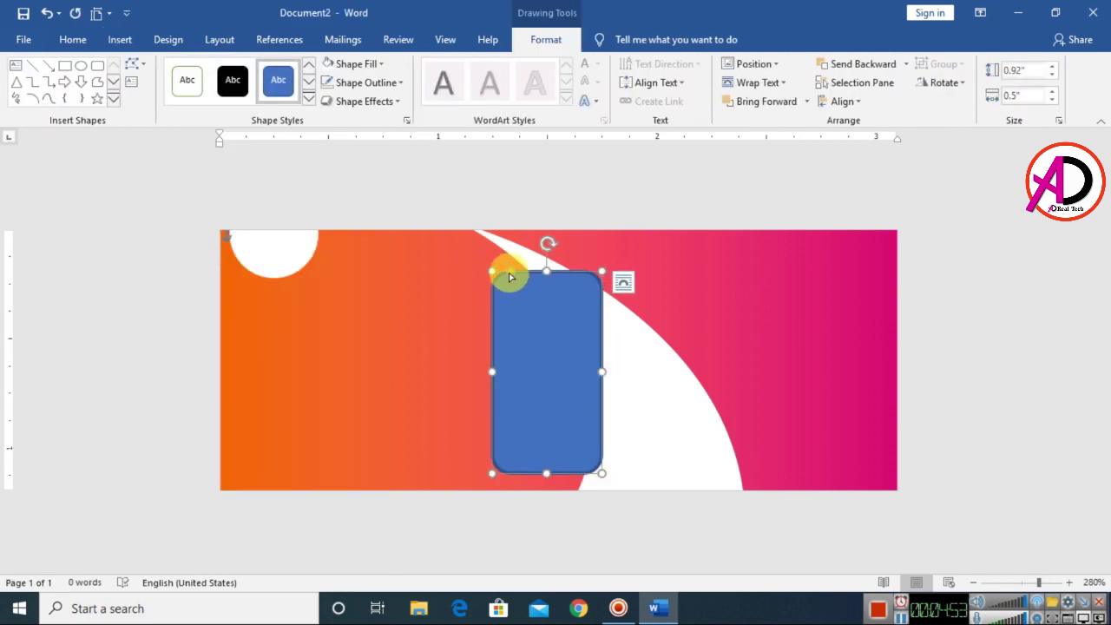
drag(512, 276, 580, 276)
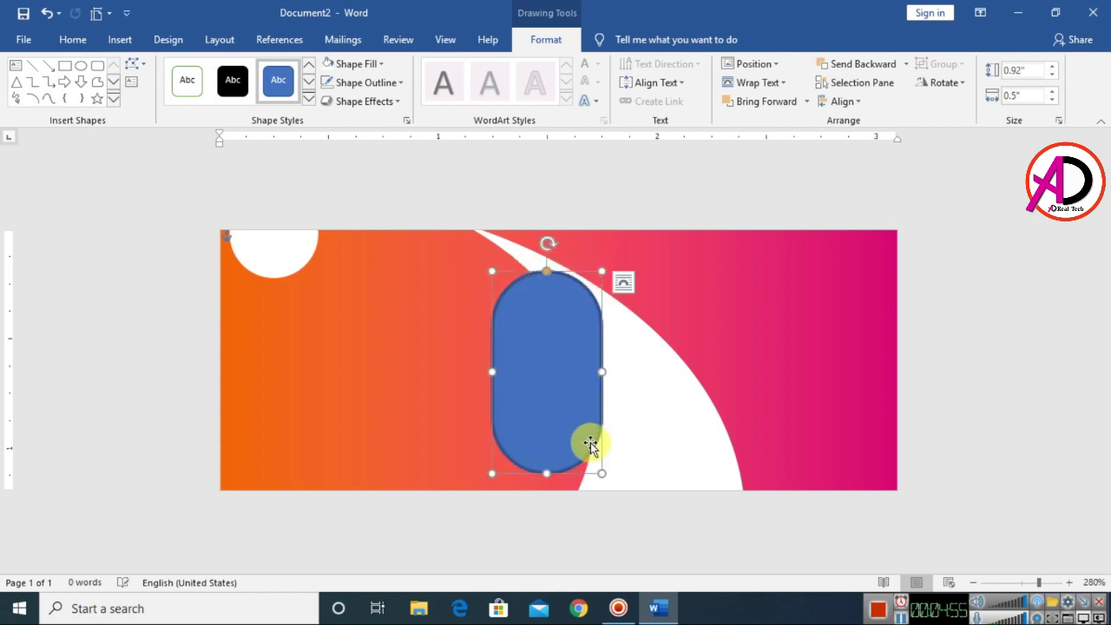
Step: Resize the pill to about 1.07 by 0.56 inches and position it on the banner's right
drag(604, 481, 615, 501)
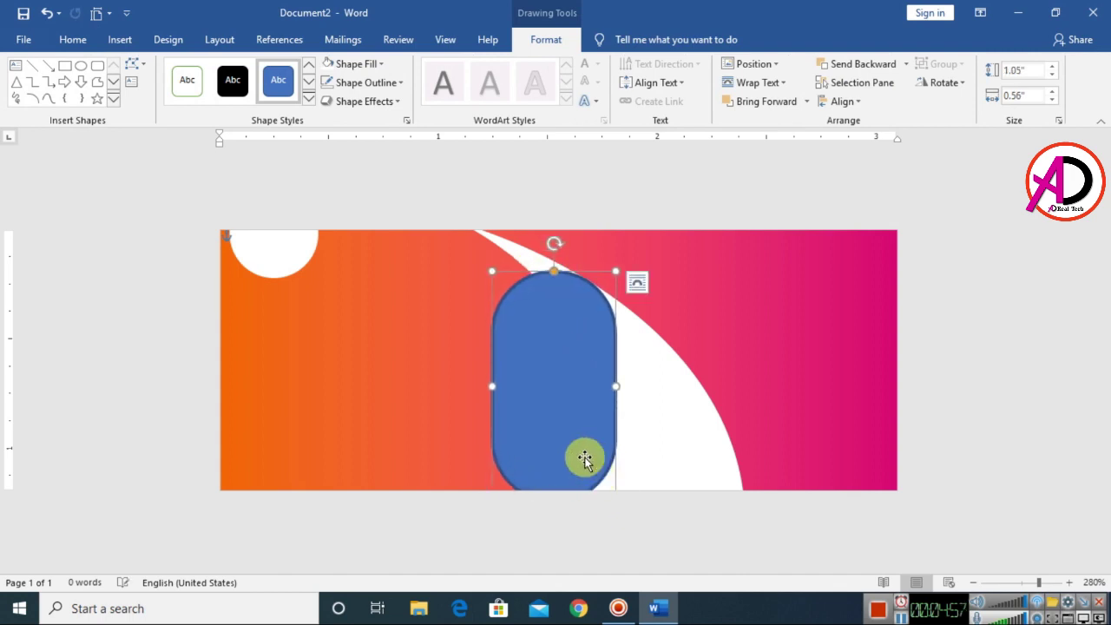
mouse_move(583, 459)
mouse_down()
mouse_move(699, 433)
mouse_move(791, 429)
mouse_up()
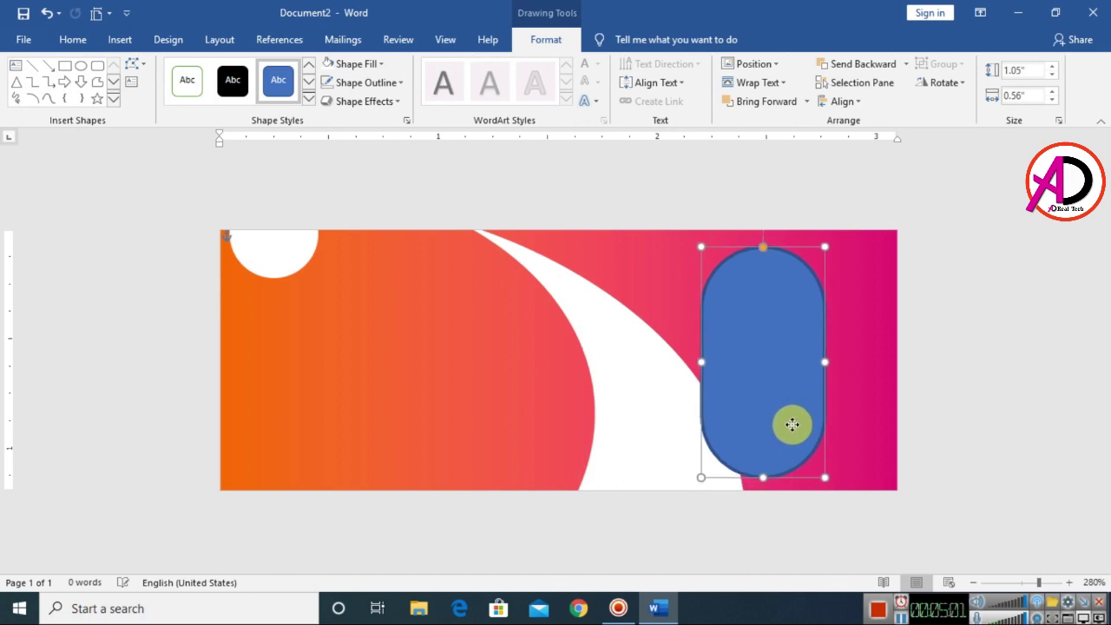
drag(793, 428, 785, 423)
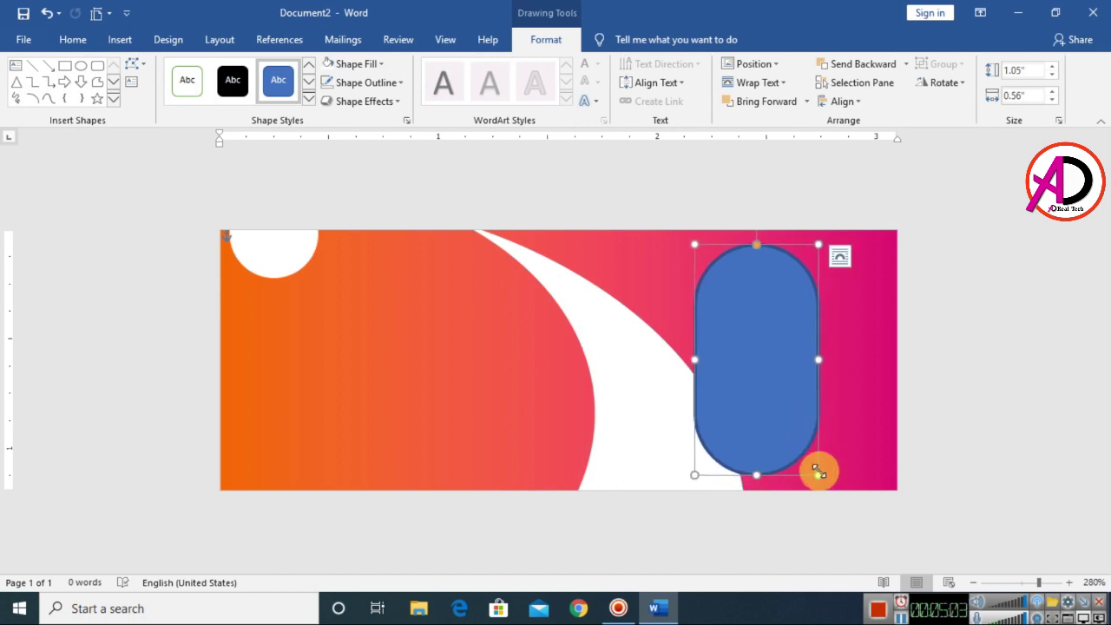
drag(819, 476, 820, 482)
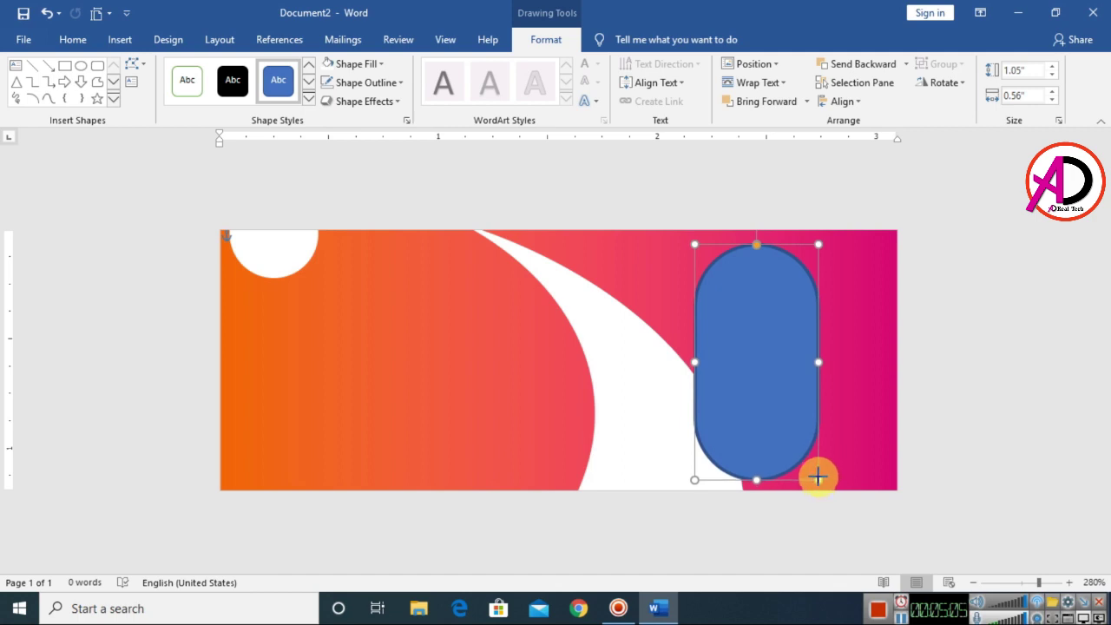
drag(774, 447, 727, 445)
Step: Give the blue pill a white outline with ¾ pt weight
click(364, 82)
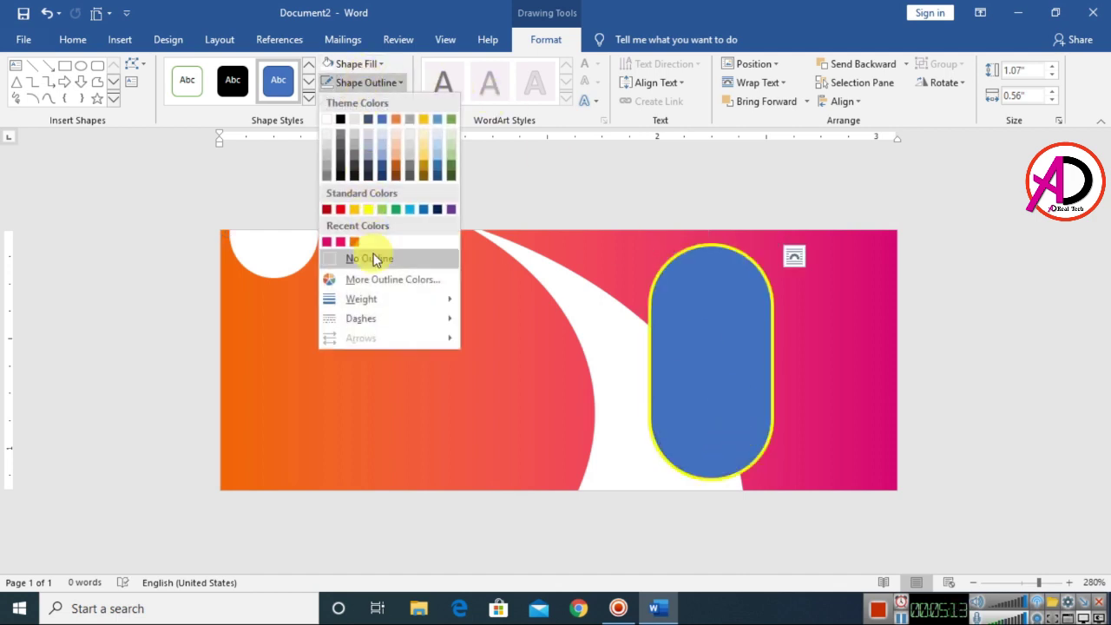
click(327, 121)
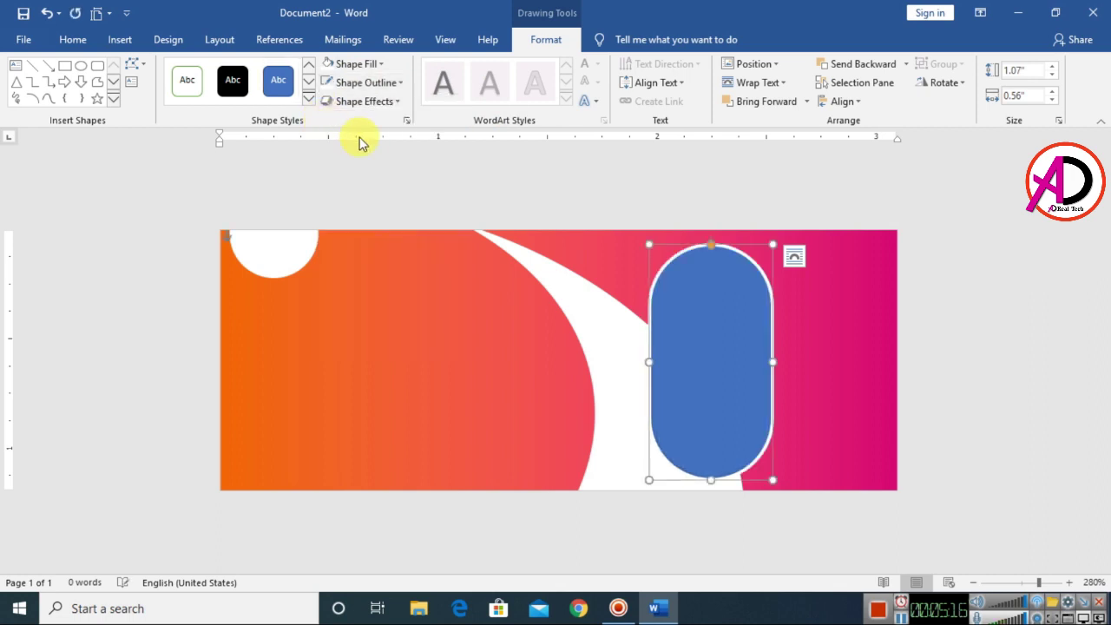
click(366, 83)
mouse_move(422, 300)
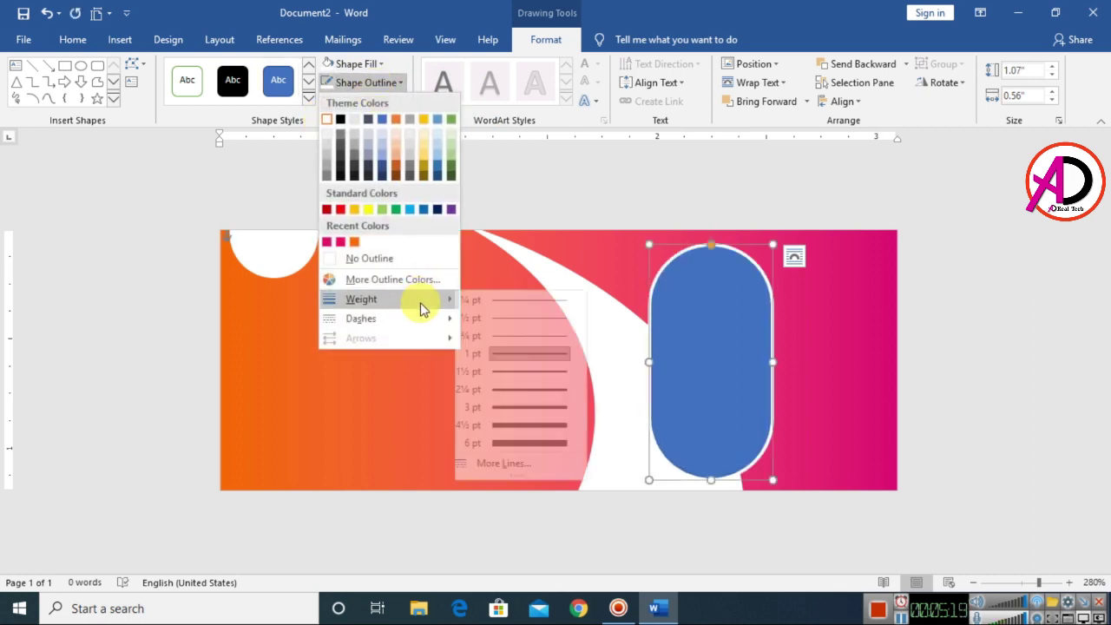
click(540, 372)
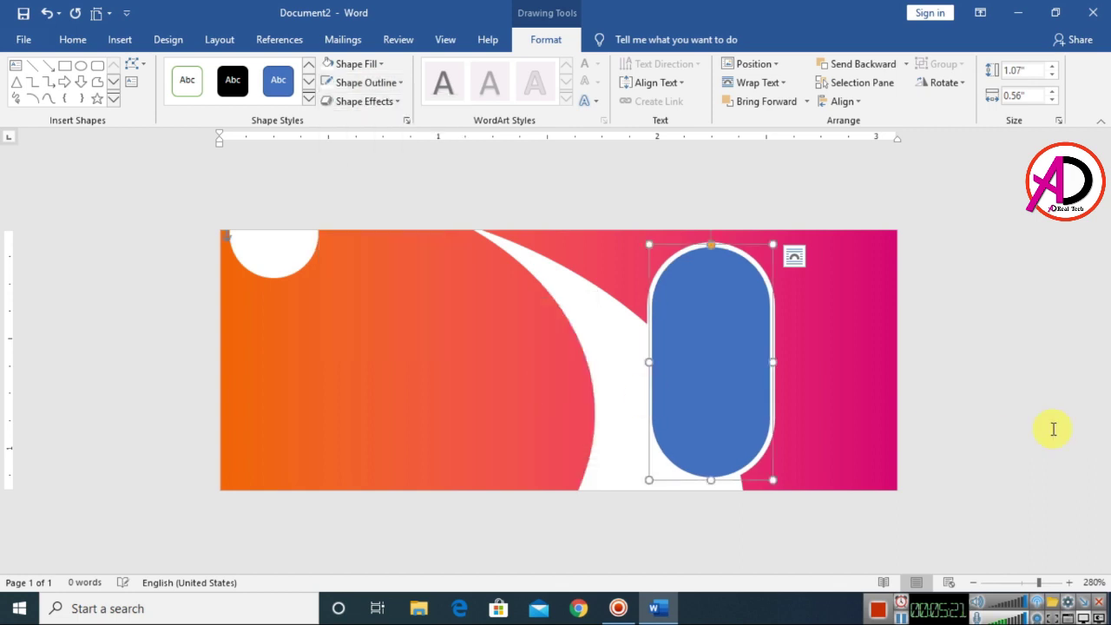
click(366, 83)
mouse_move(390, 298)
click(524, 345)
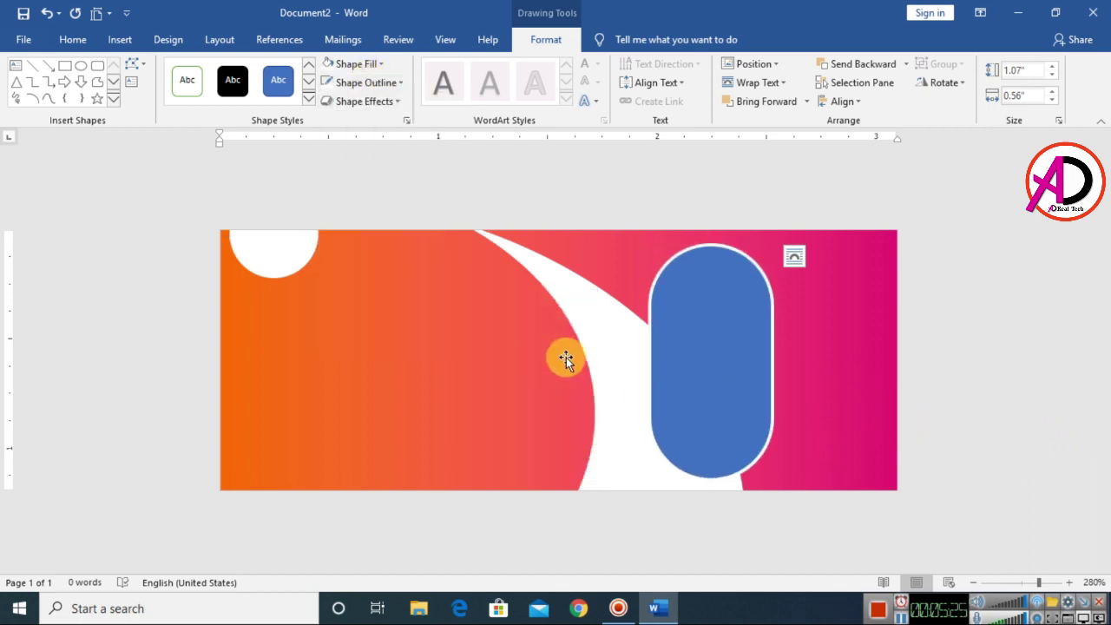
Step: Copy the blue pill shape from its shortcut menu
click(1014, 330)
click(735, 363)
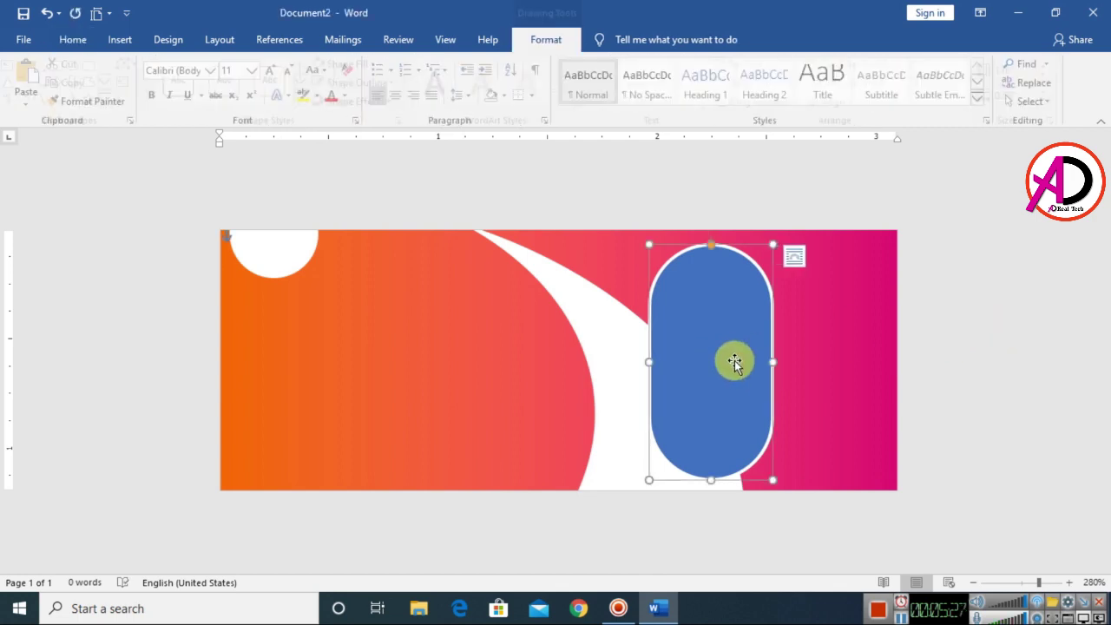
right_click(688, 348)
click(721, 45)
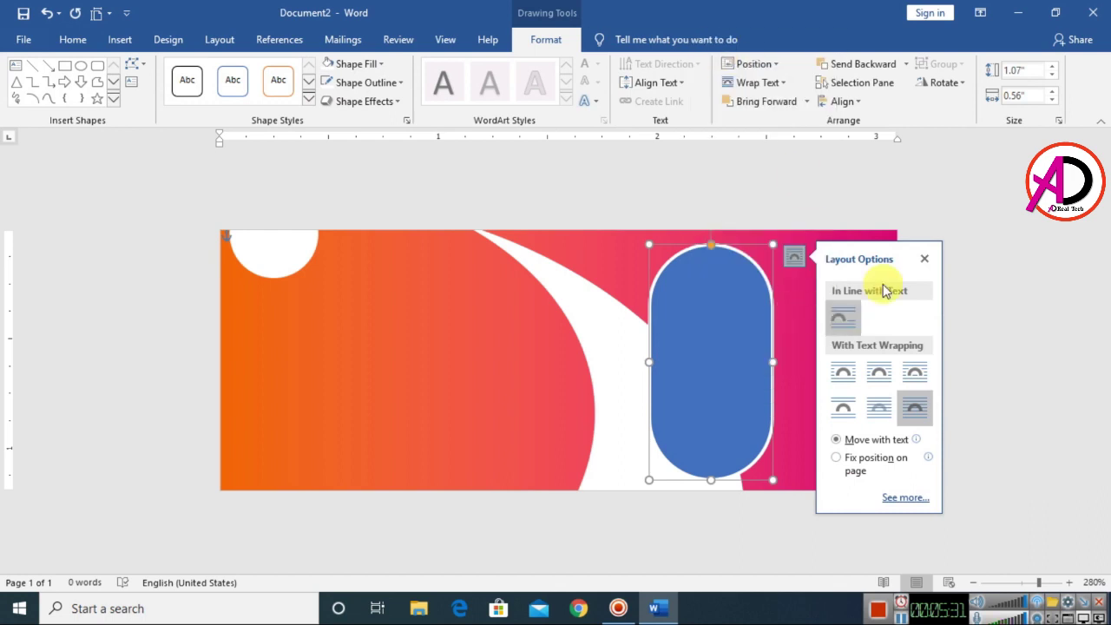
click(925, 259)
click(845, 310)
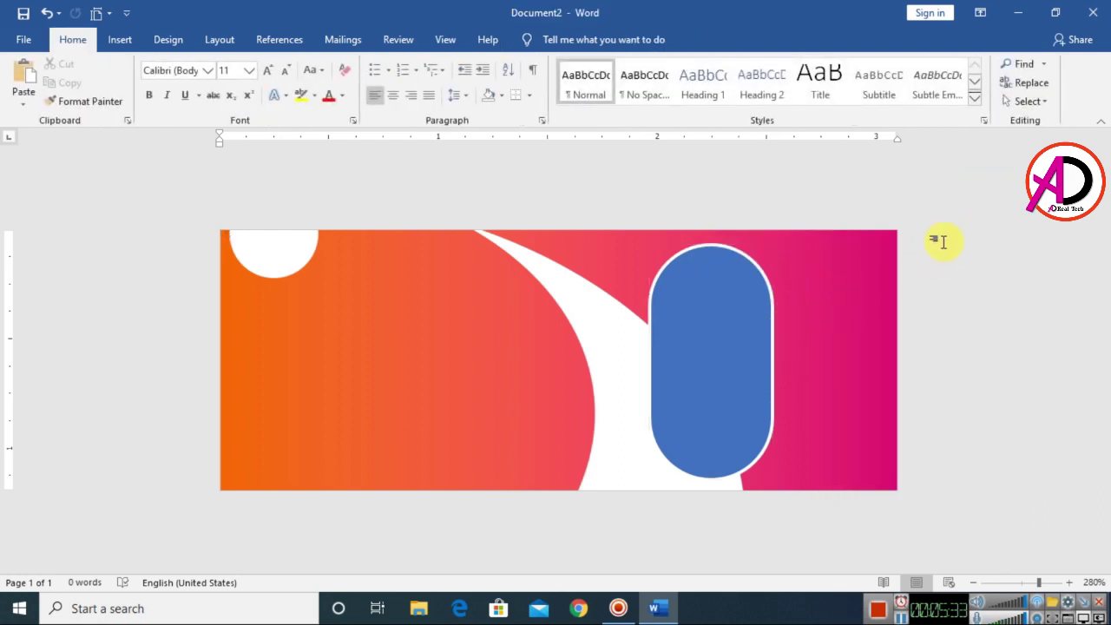
Step: Paste a copy of the pill, shrink it to 0.86 by 0.45 inches, and place it beside the tall pill
right_click(943, 240)
click(979, 314)
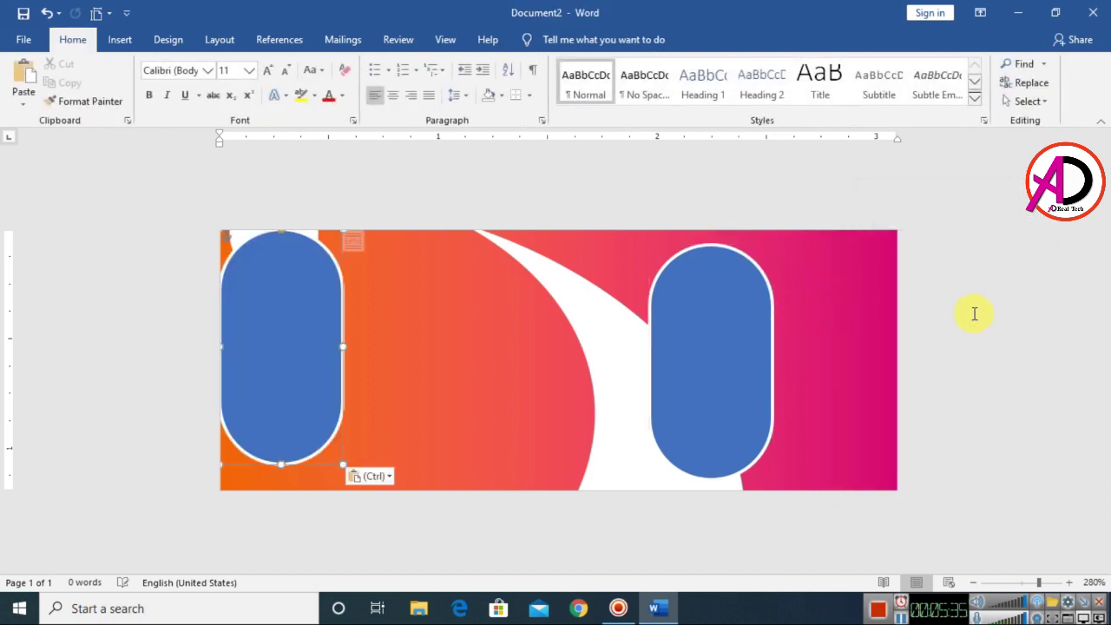
mouse_move(298, 367)
mouse_down()
mouse_move(751, 396)
mouse_move(612, 382)
mouse_up()
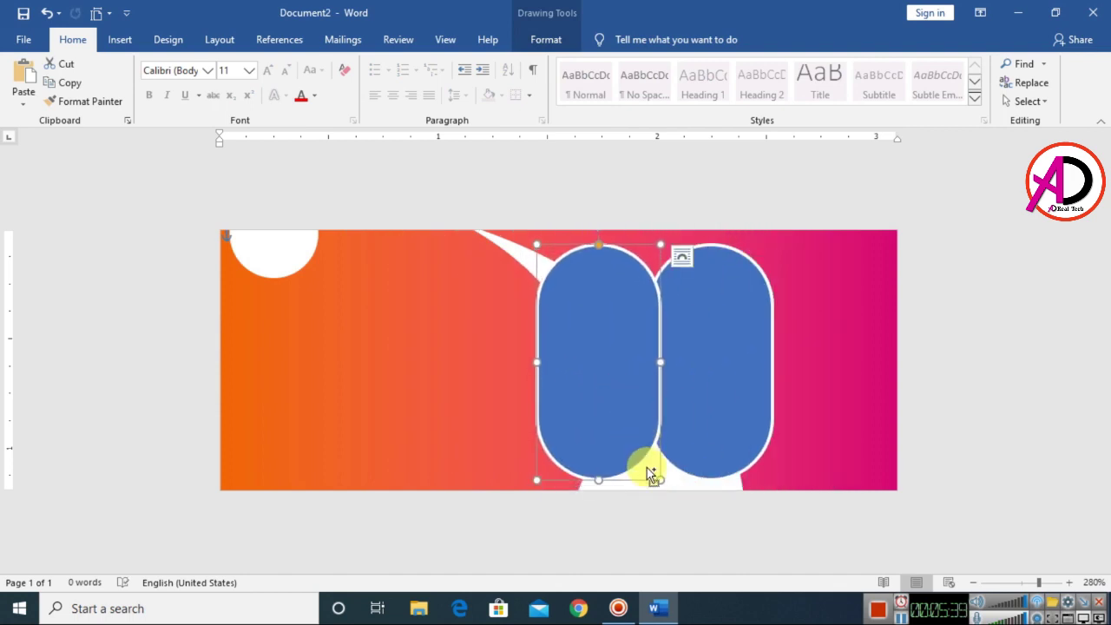
drag(660, 480, 642, 459)
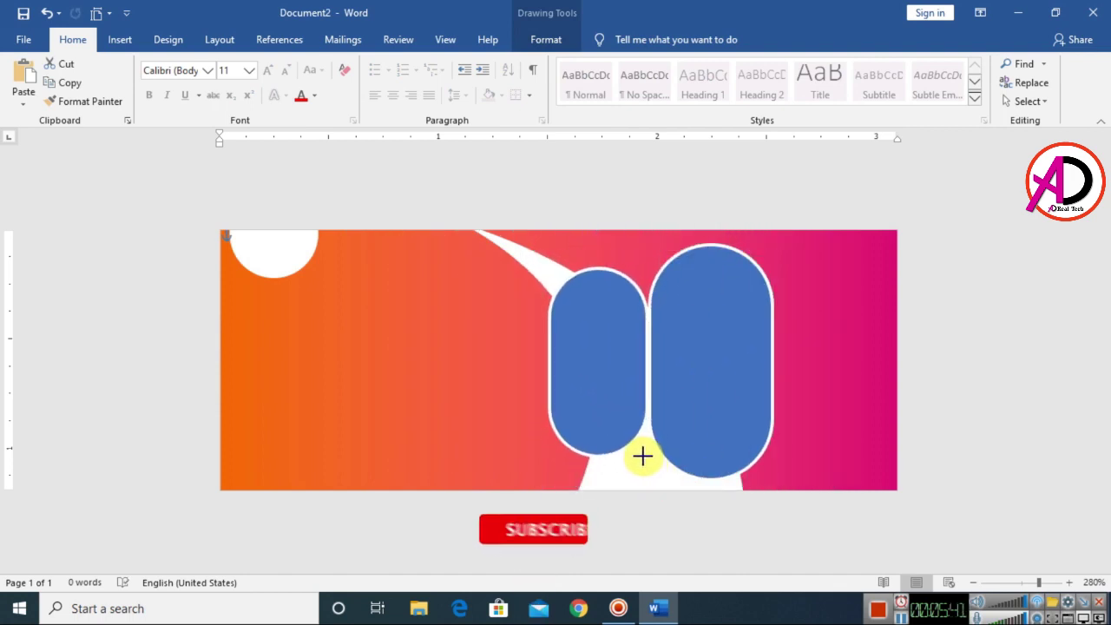
mouse_move(610, 422)
mouse_down()
mouse_move(654, 417)
mouse_move(643, 420)
mouse_up()
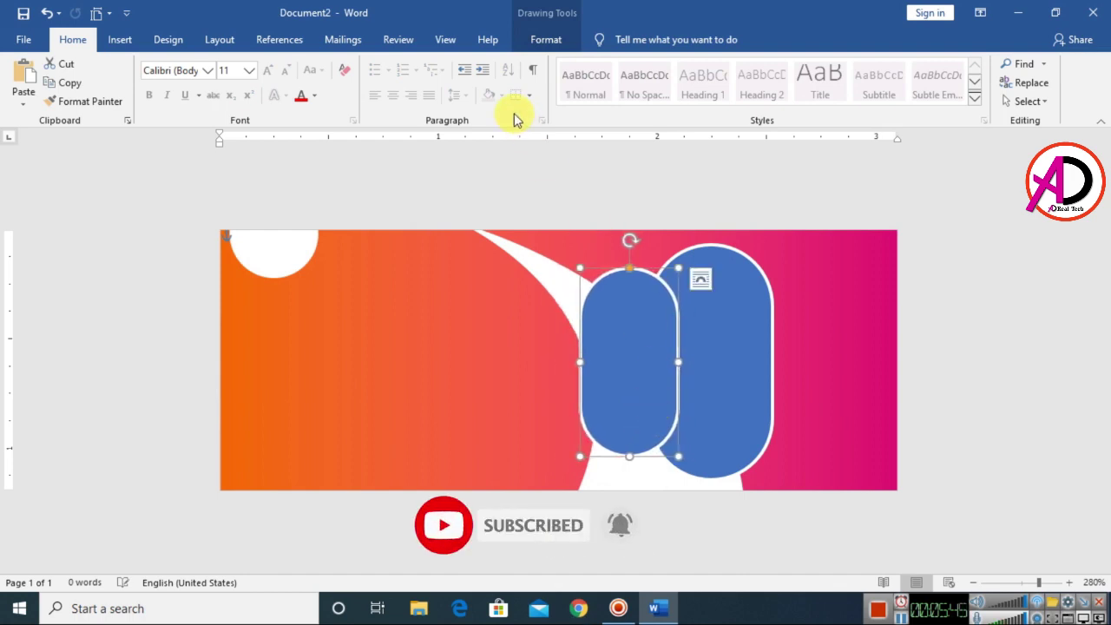
click(542, 40)
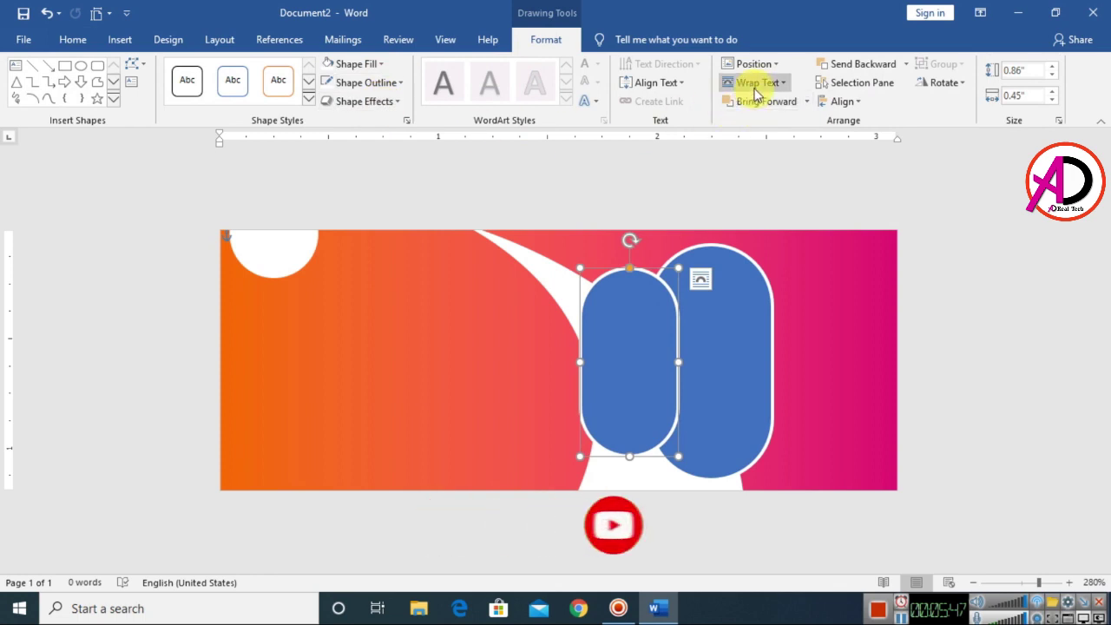
click(995, 301)
drag(608, 362, 787, 343)
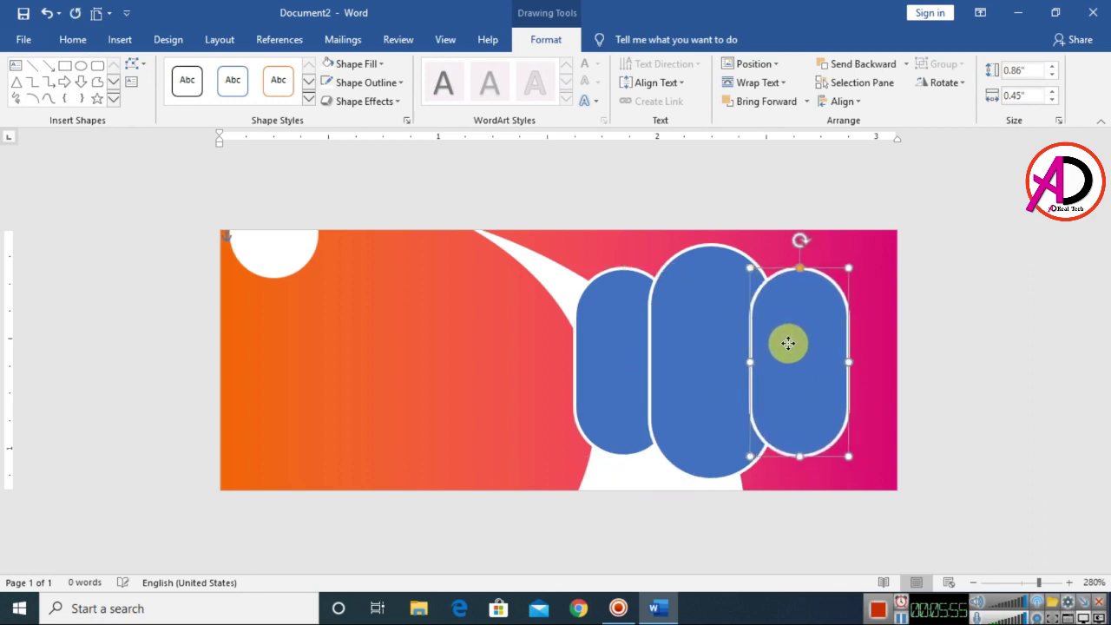
Step: Send the small pills behind the tall pill and arrange one snugly on each side
click(853, 62)
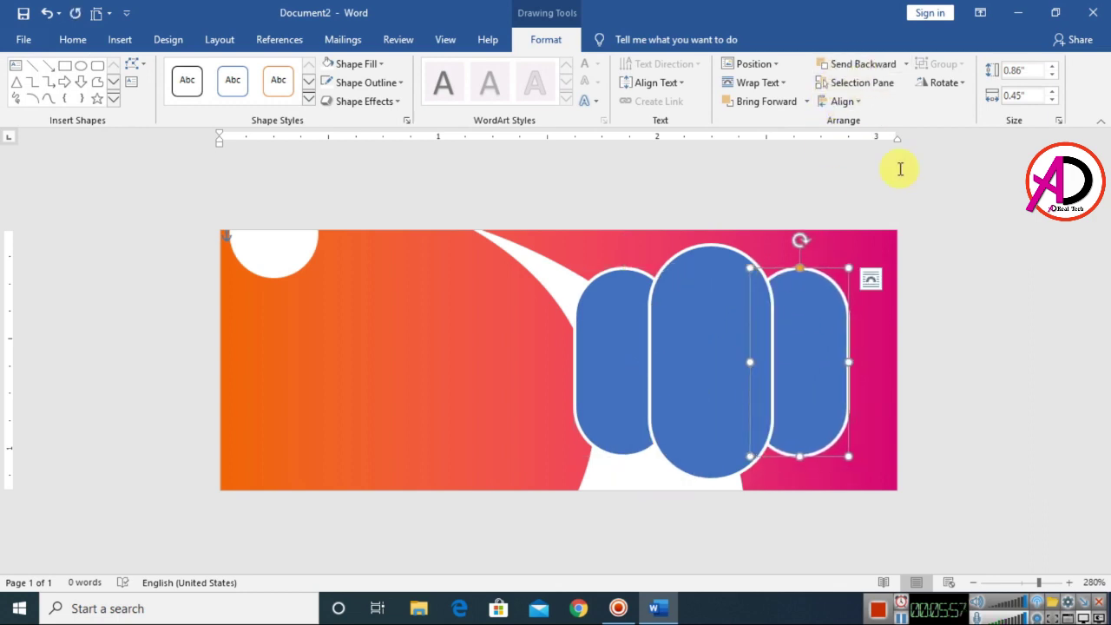
click(1015, 305)
drag(809, 370, 826, 367)
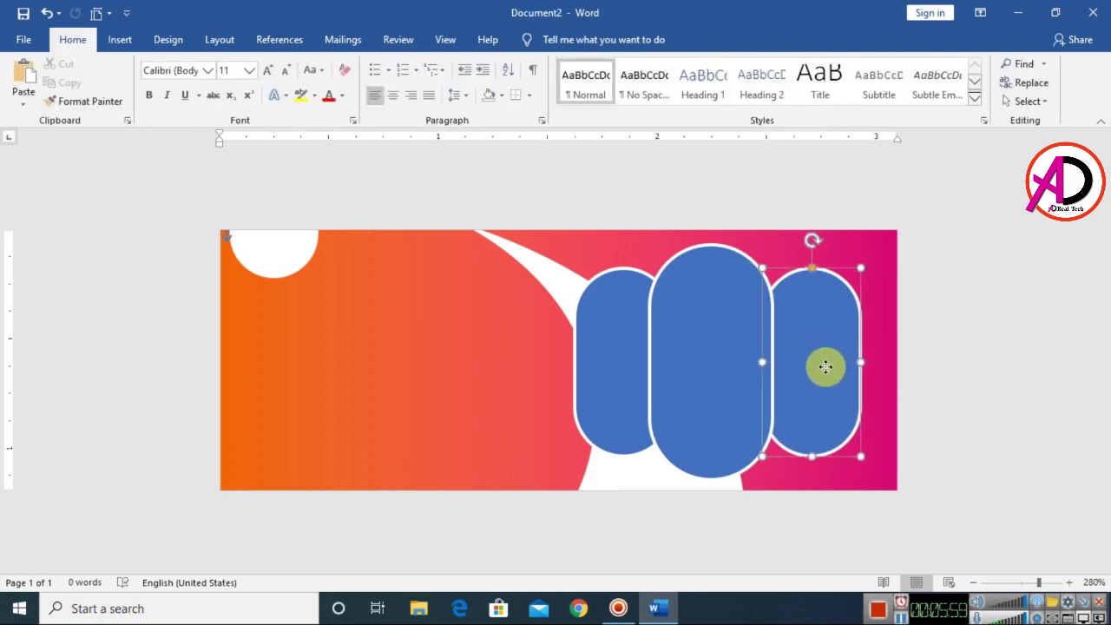
mouse_move(714, 359)
mouse_down()
mouse_move(732, 360)
mouse_move(756, 385)
mouse_up()
click(651, 360)
drag(626, 381, 654, 381)
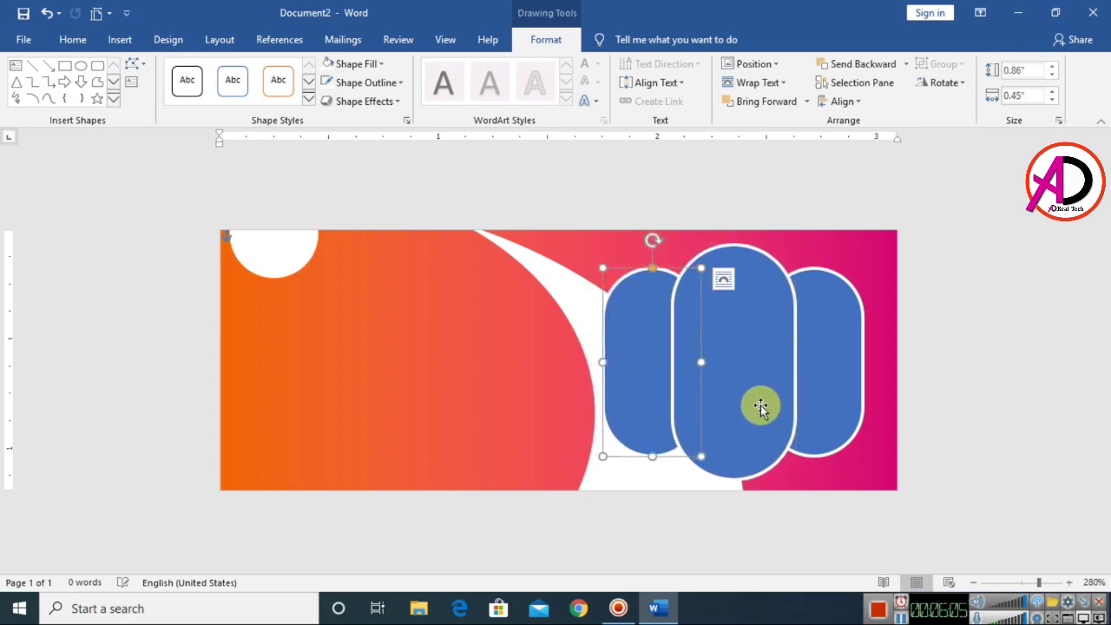
drag(836, 391, 848, 399)
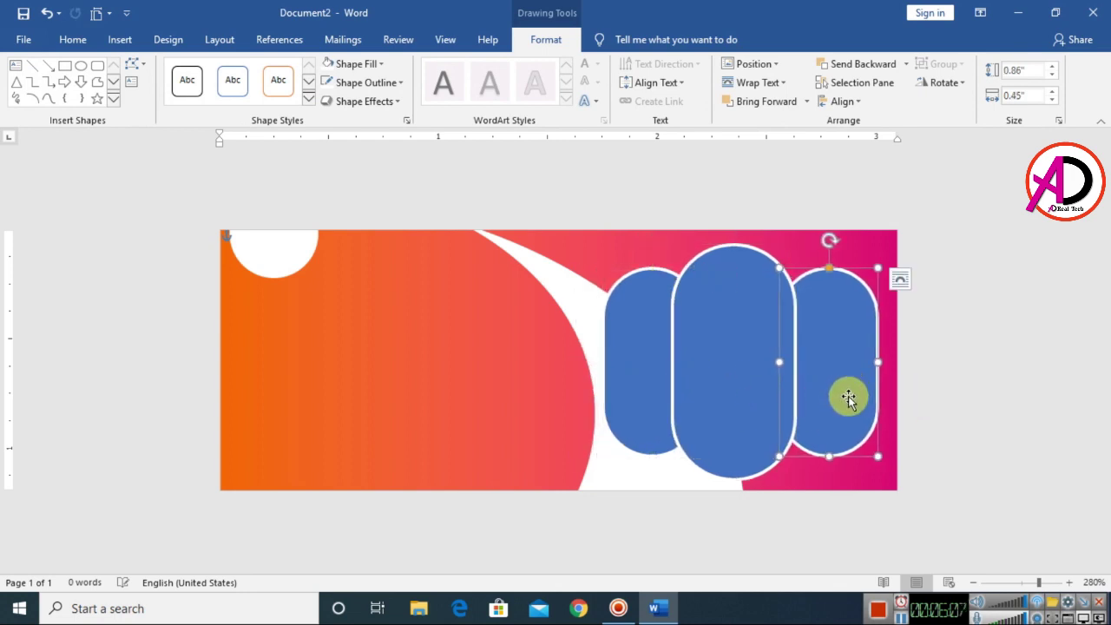
drag(637, 389, 620, 390)
click(1086, 385)
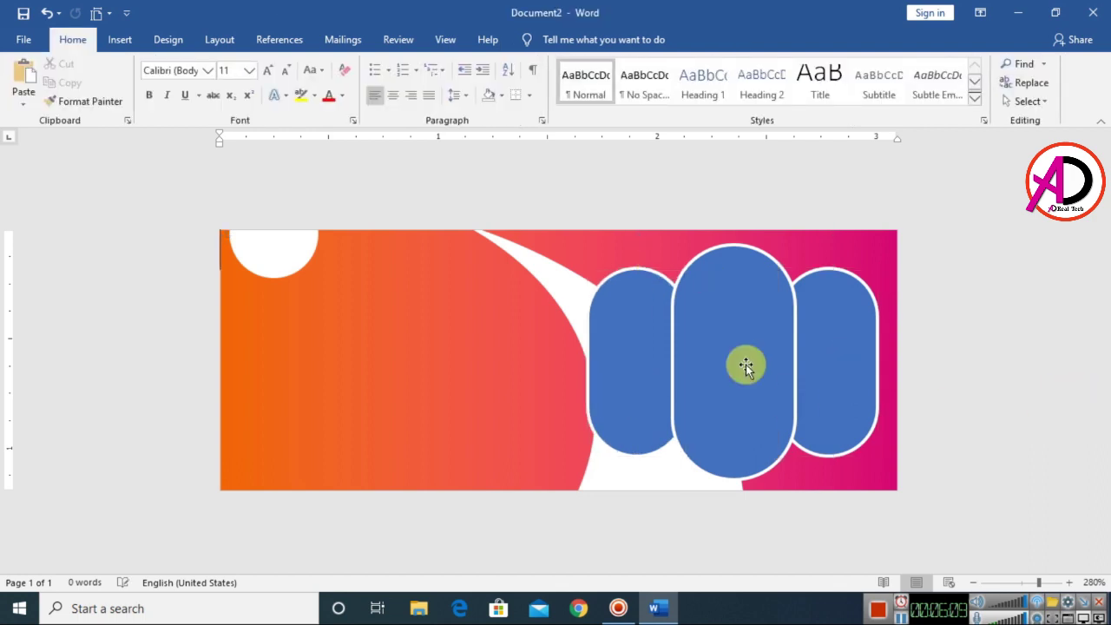
click(745, 364)
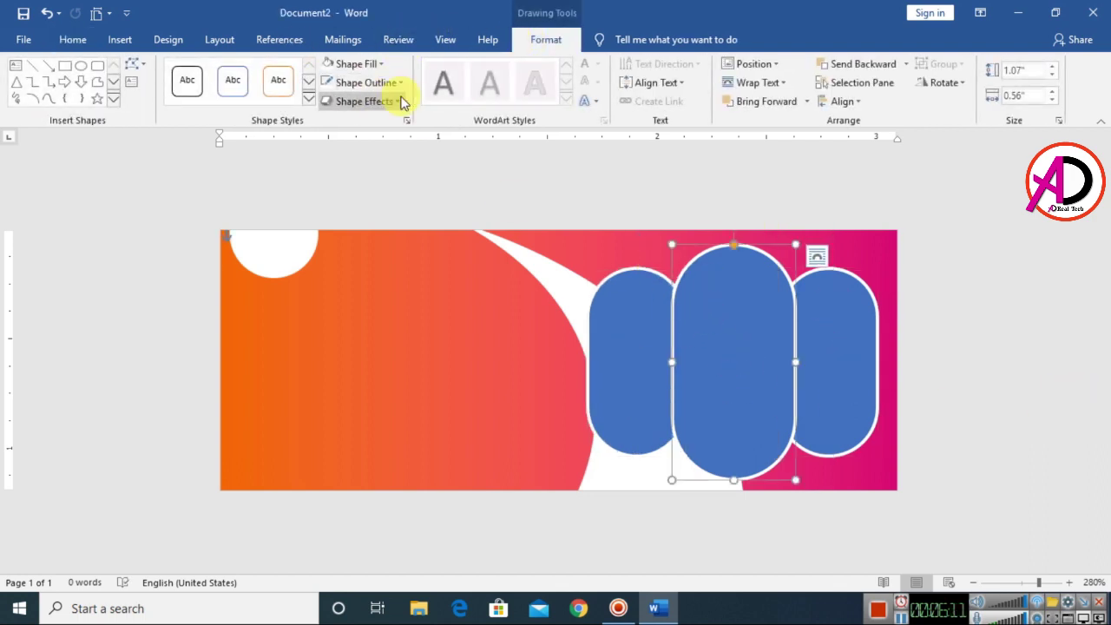
Step: Fill the tall middle pill with the Leaning Tower of Pisa image from Desktop > Banner Item
click(355, 68)
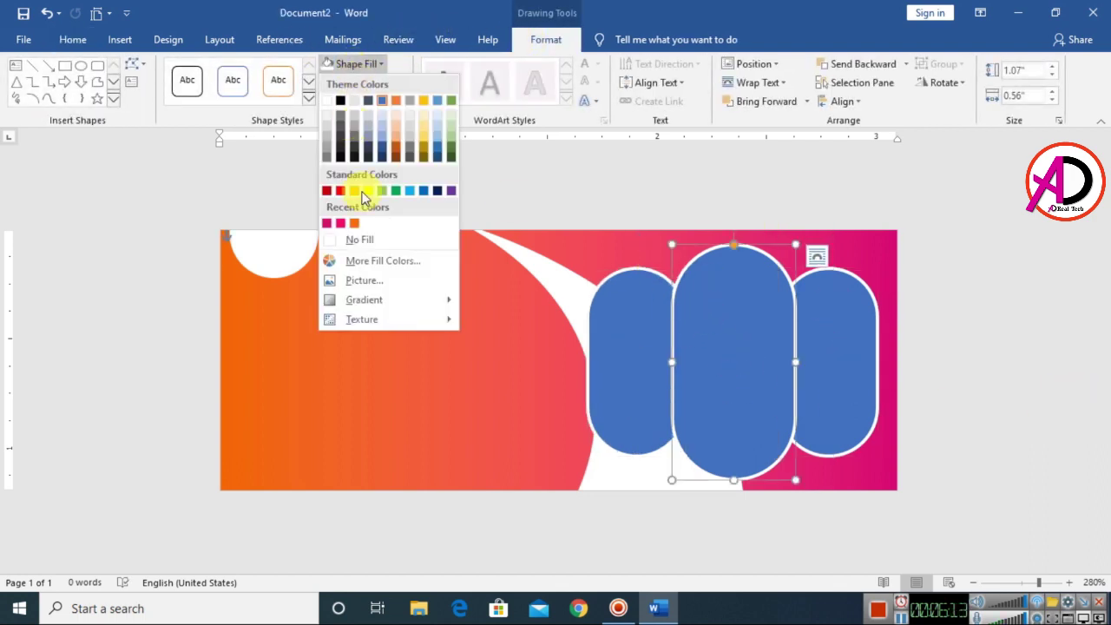
click(367, 279)
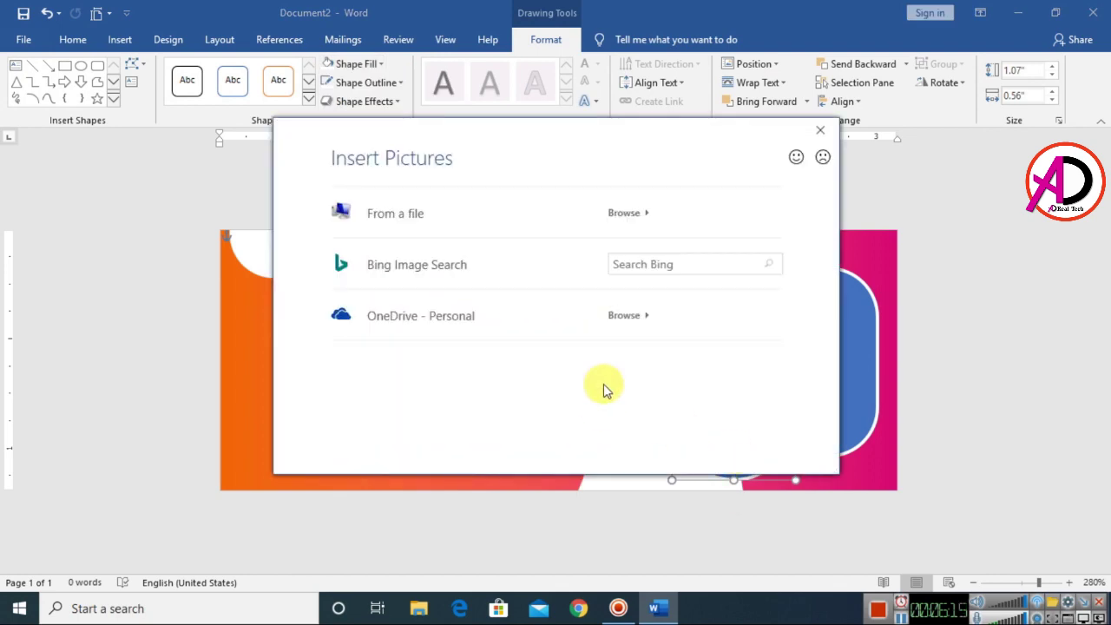
click(432, 213)
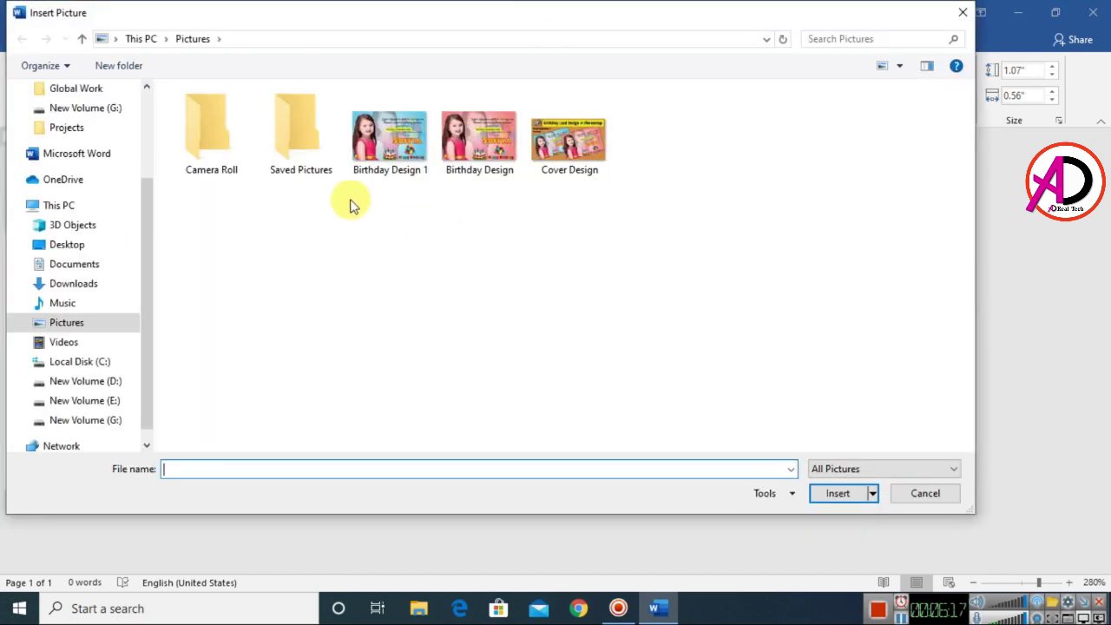
click(67, 244)
double_click(299, 130)
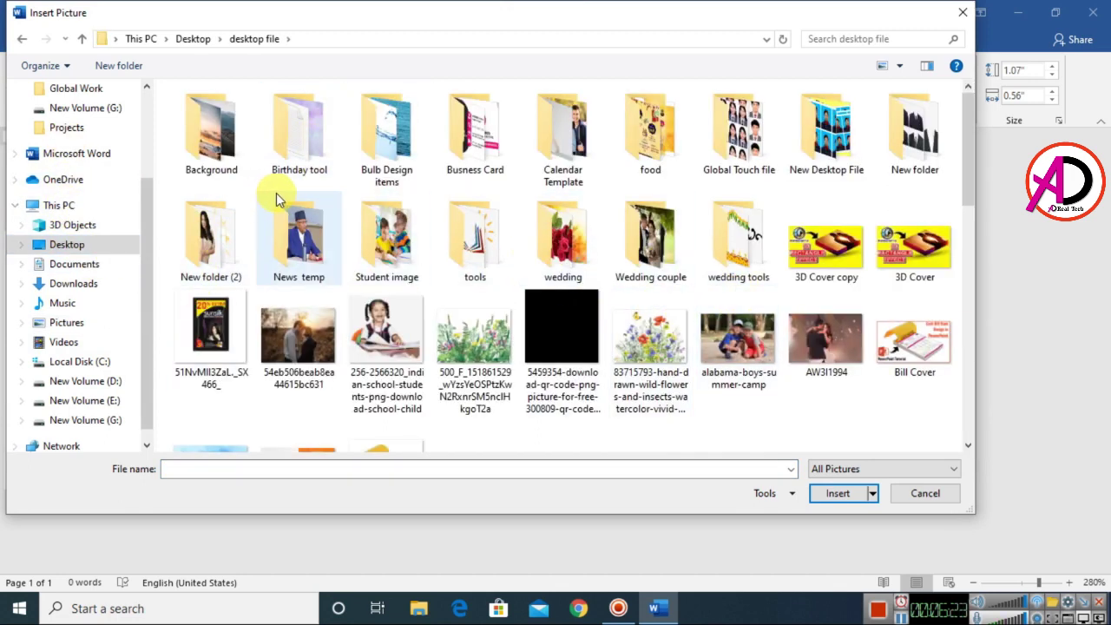
click(78, 247)
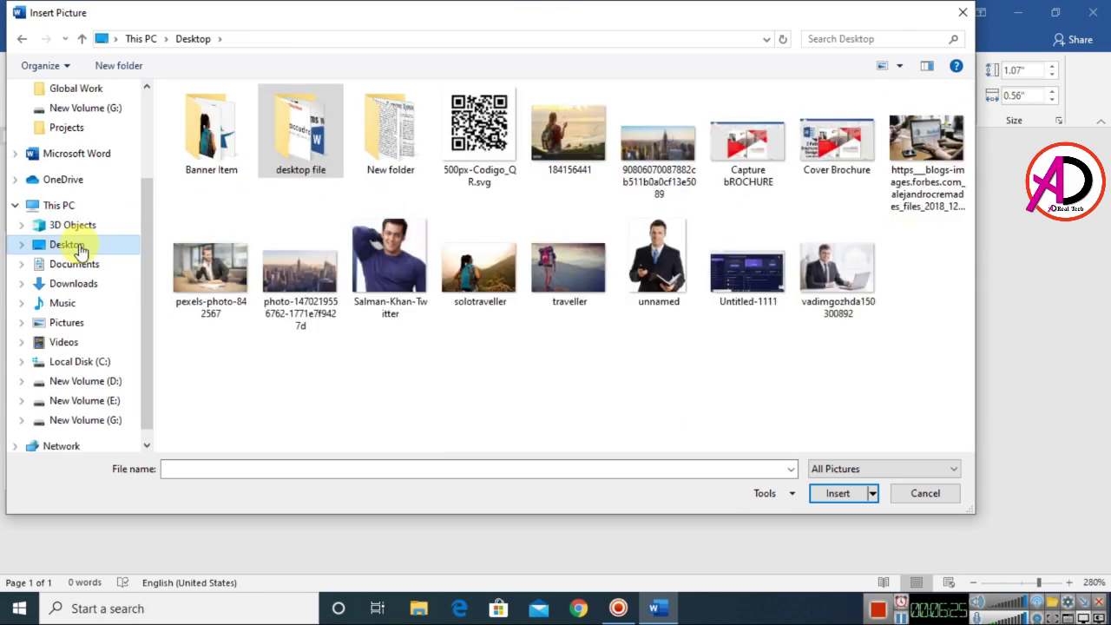
double_click(227, 144)
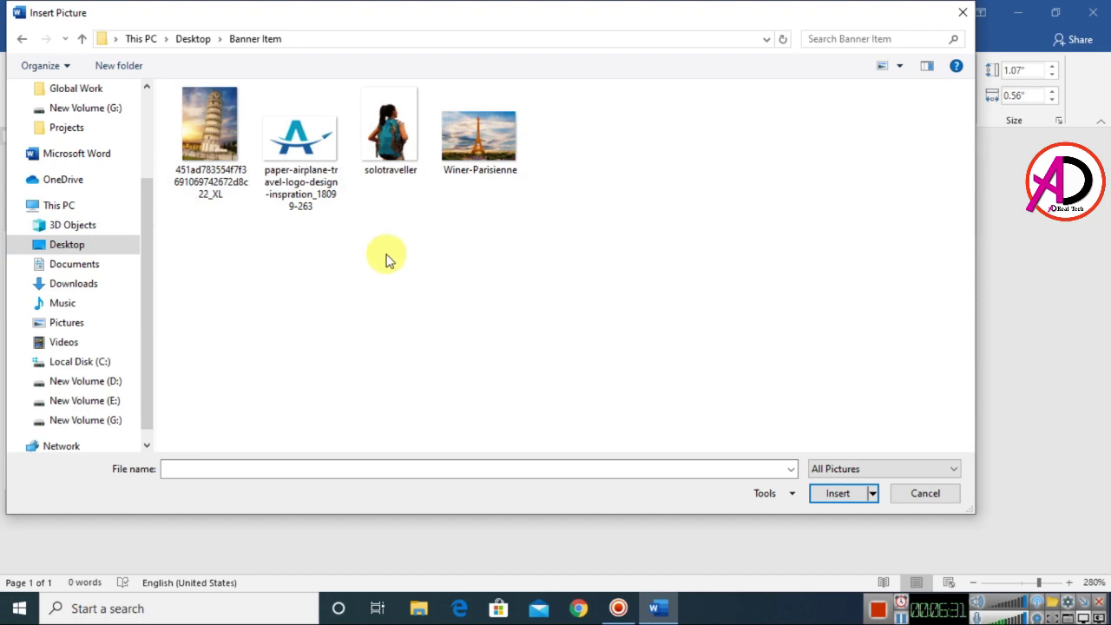
click(221, 138)
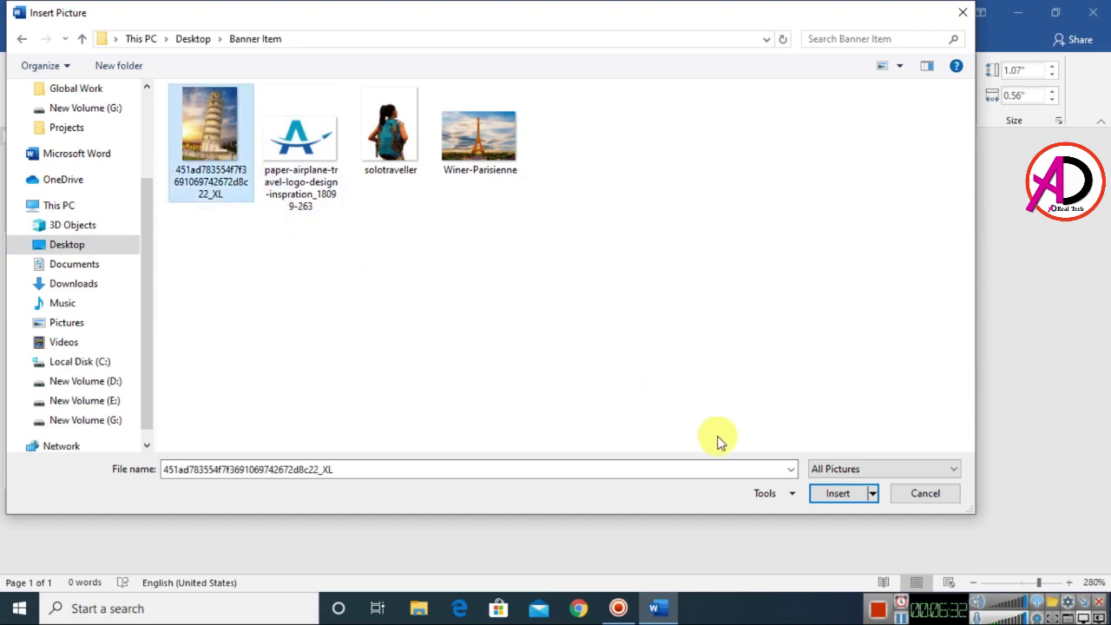
click(838, 494)
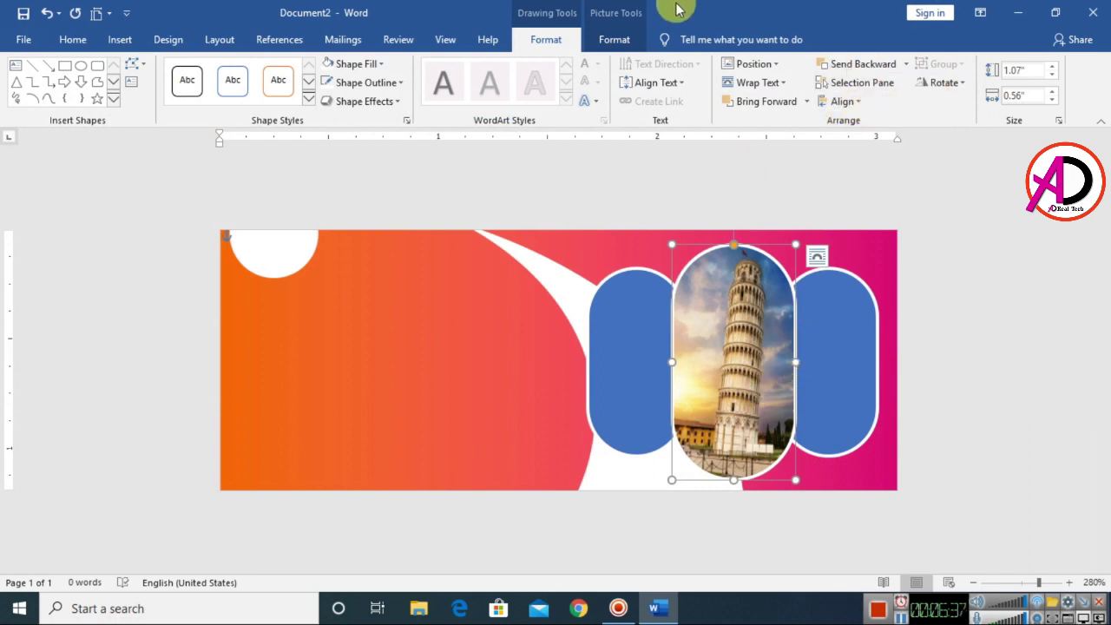
Step: Crop and reposition the Pisa photo so the tower sits centred in the pill
click(615, 39)
click(950, 78)
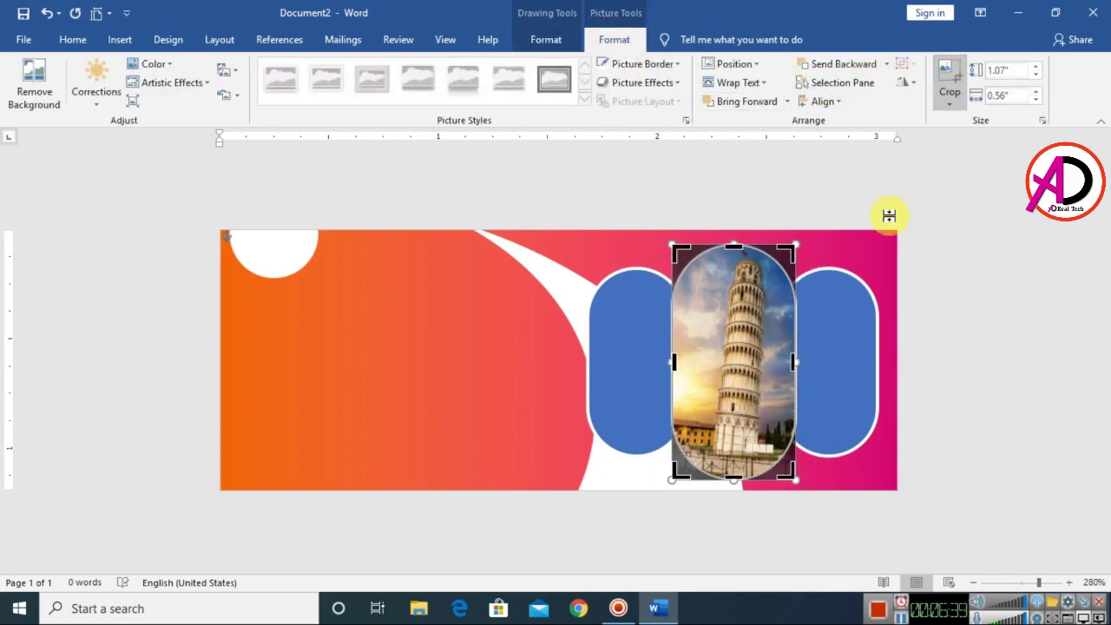
drag(800, 362, 837, 362)
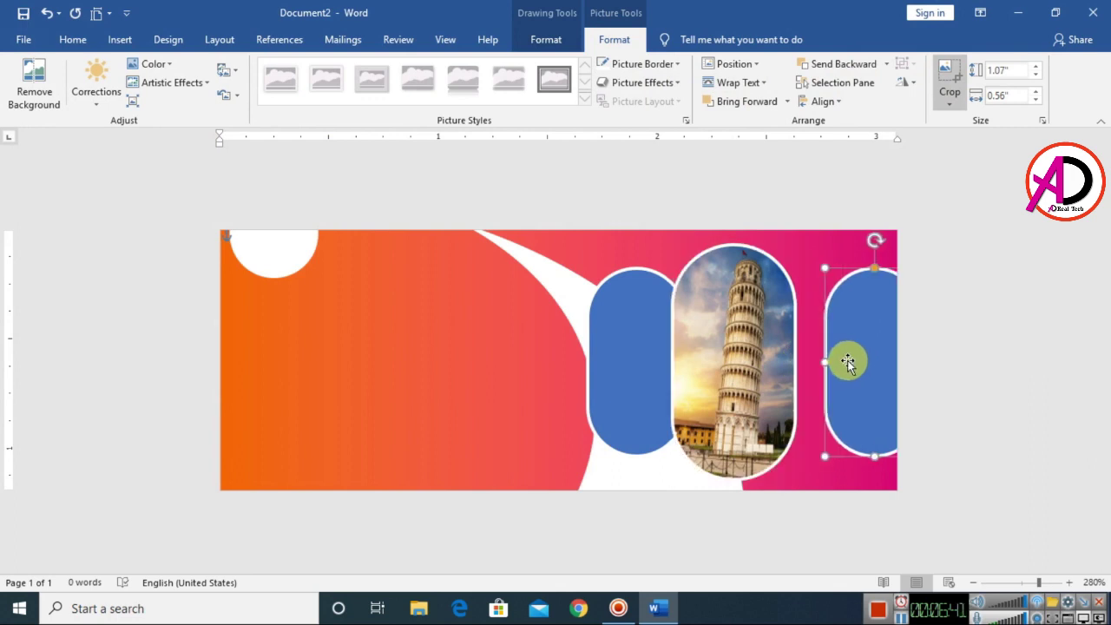
click(714, 368)
click(817, 256)
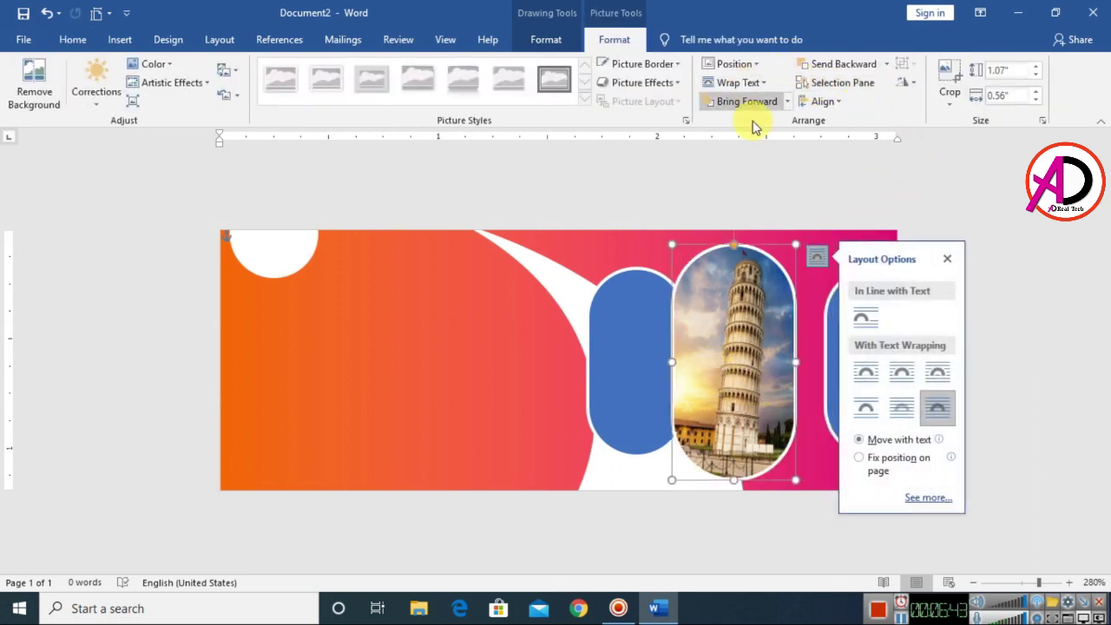
click(949, 261)
click(944, 76)
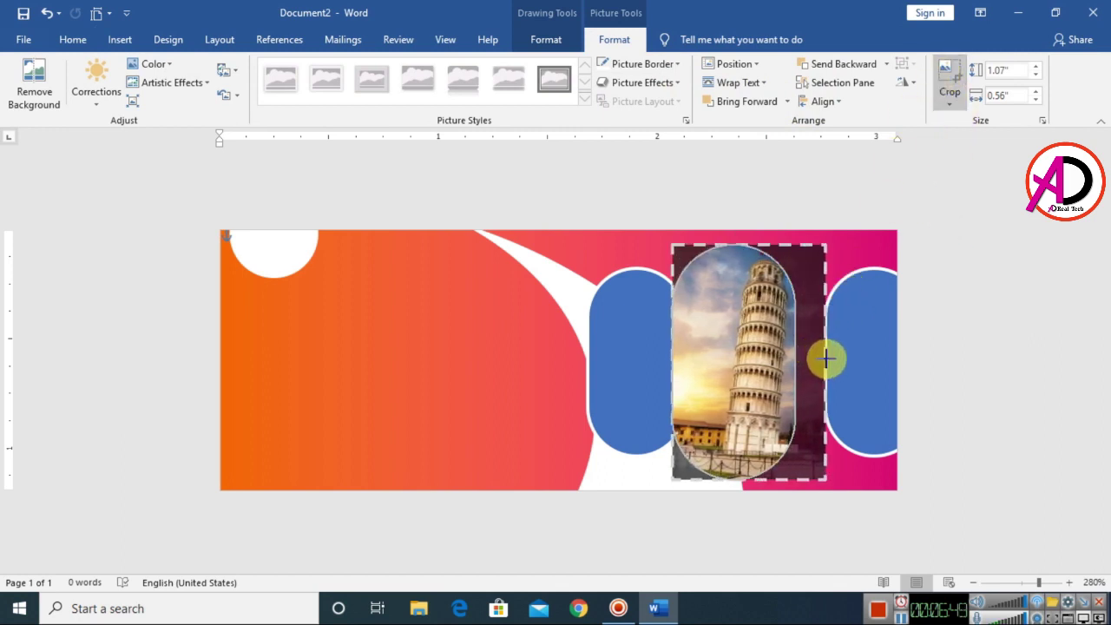
mouse_move(800, 361)
mouse_down()
mouse_move(816, 365)
mouse_move(756, 363)
mouse_move(742, 308)
mouse_up()
drag(651, 364, 637, 365)
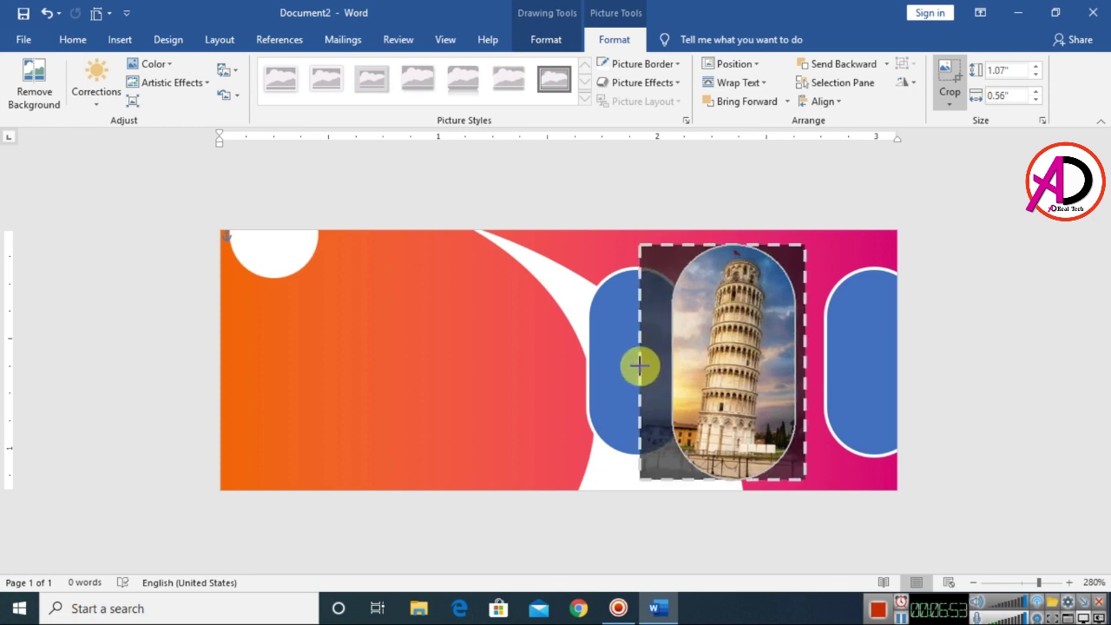
click(1039, 365)
Step: Browse the picture's Corrections, Color and Artistic Effects options without applying any
double_click(727, 366)
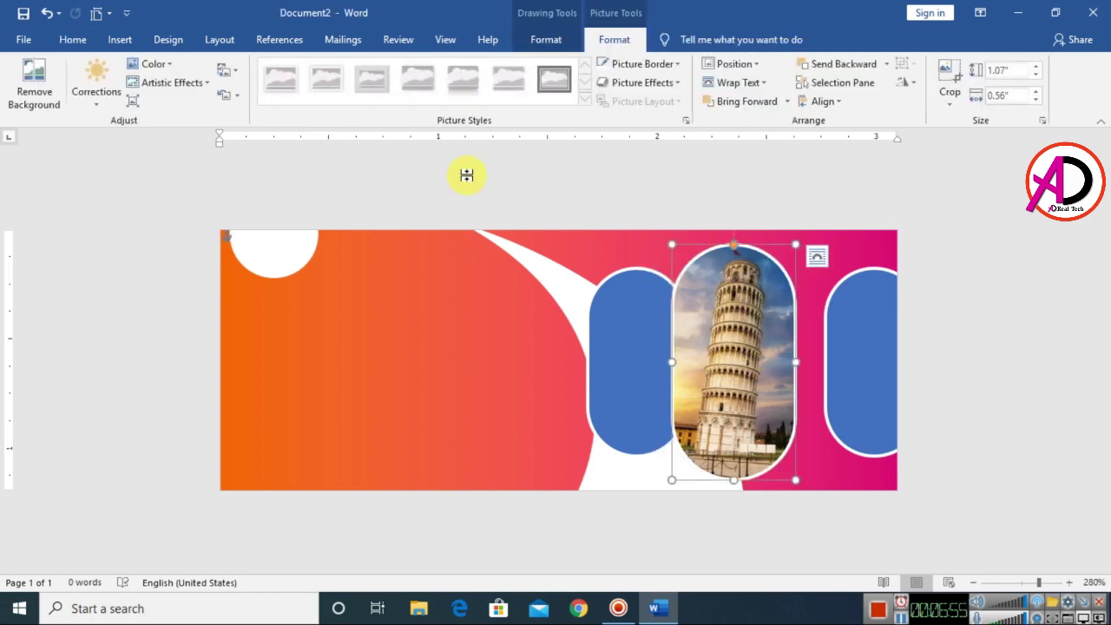
click(97, 91)
click(154, 65)
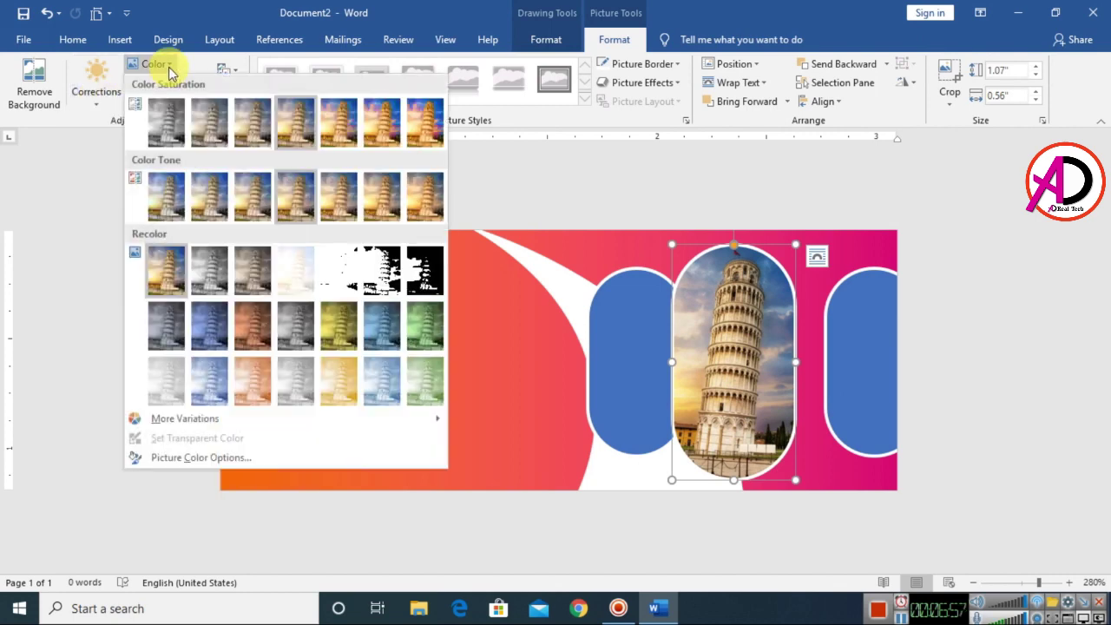
click(170, 71)
click(171, 84)
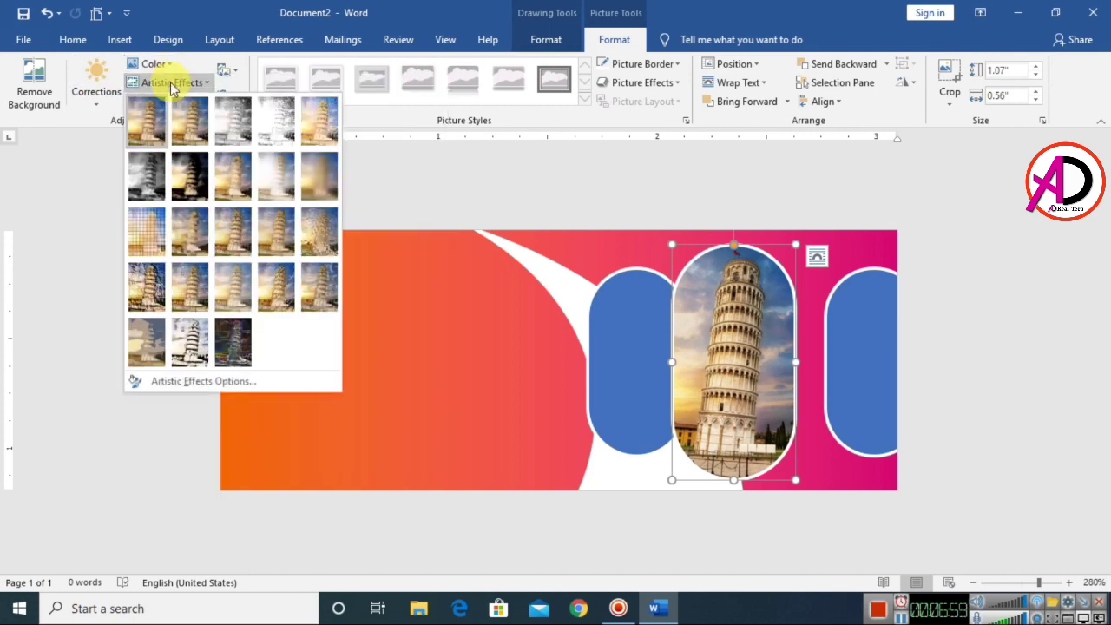
click(171, 84)
click(154, 64)
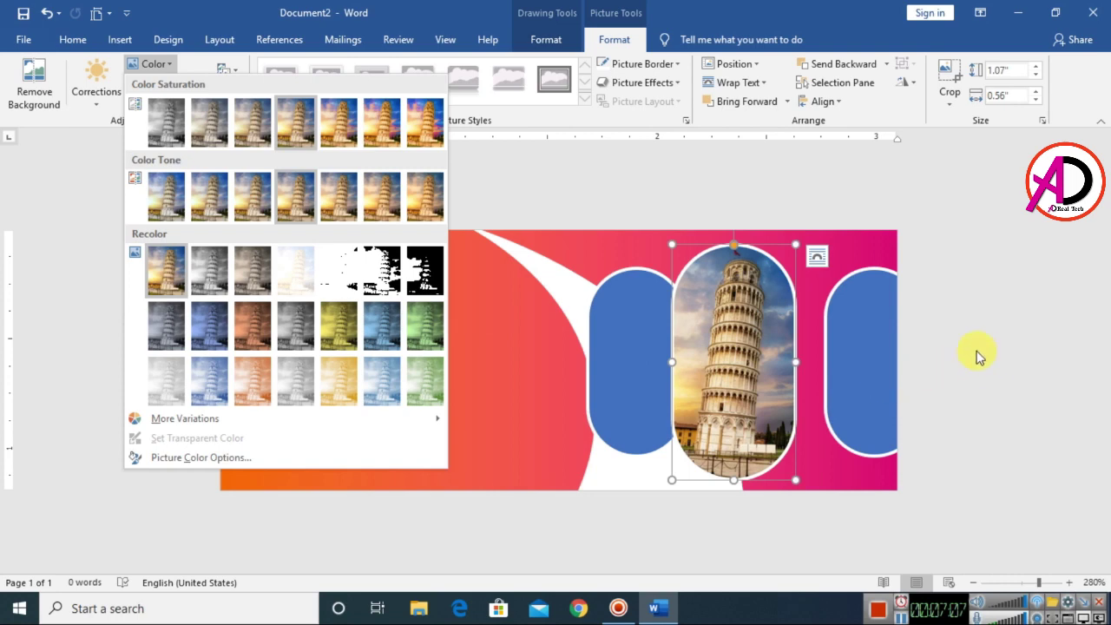
click(1039, 356)
scroll(821, 415, down, 2)
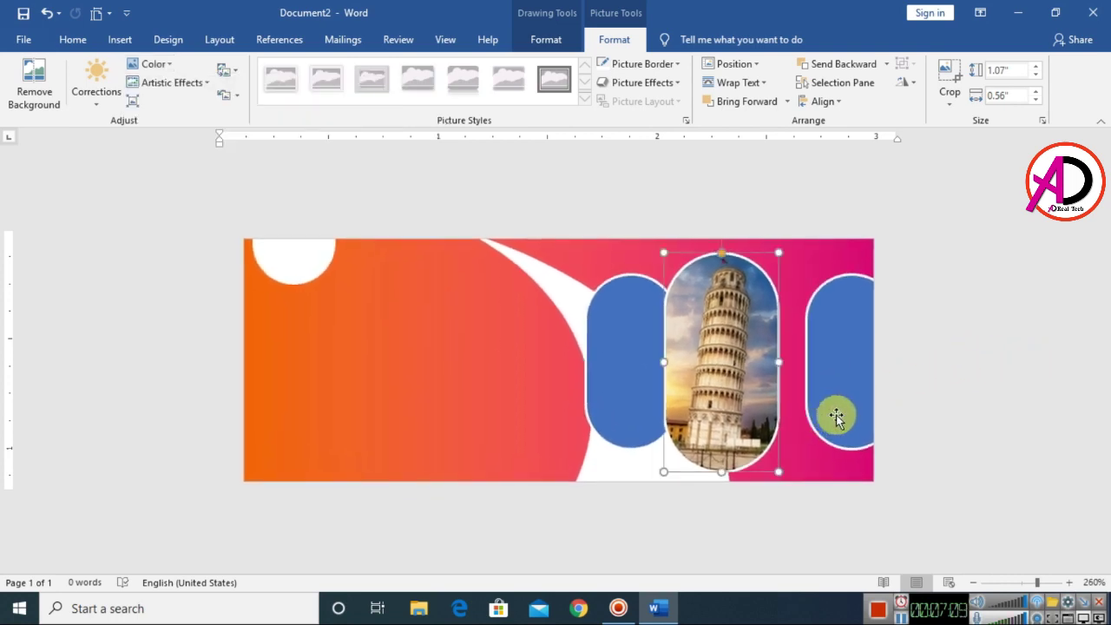
Step: Fill the left small pill with the Winer-Parisienne Eiffel Tower photo
drag(838, 415, 811, 409)
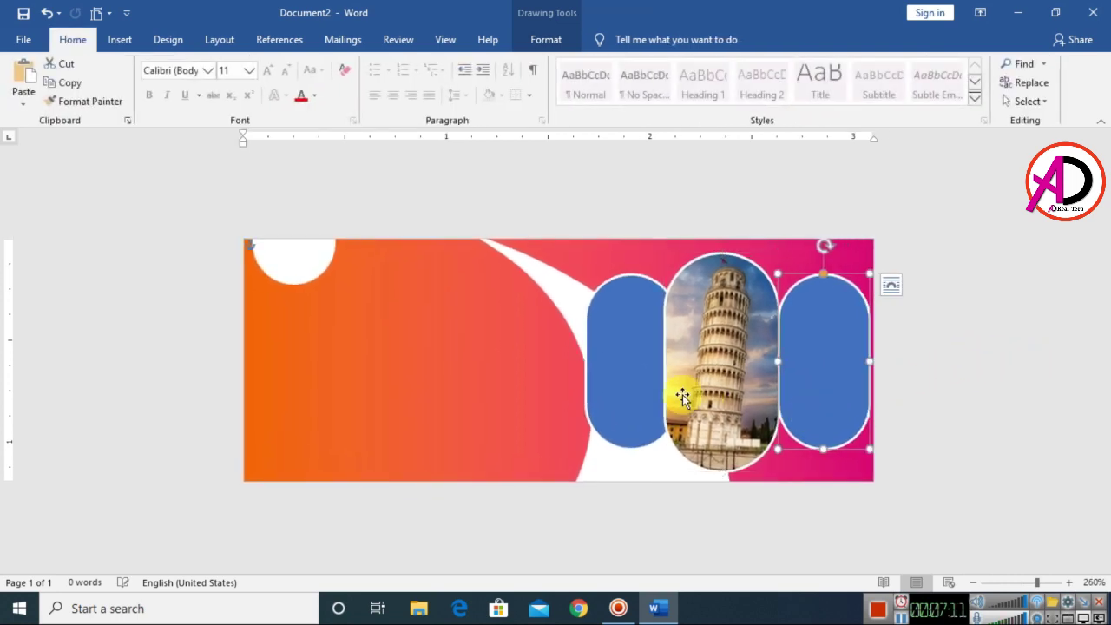
click(626, 391)
click(532, 40)
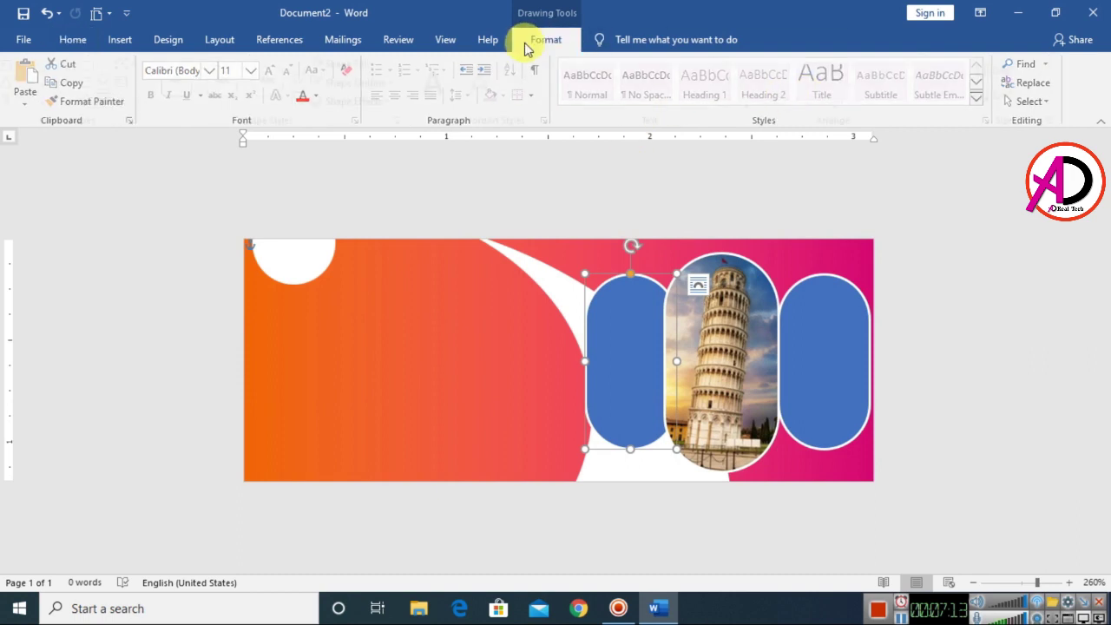
click(369, 65)
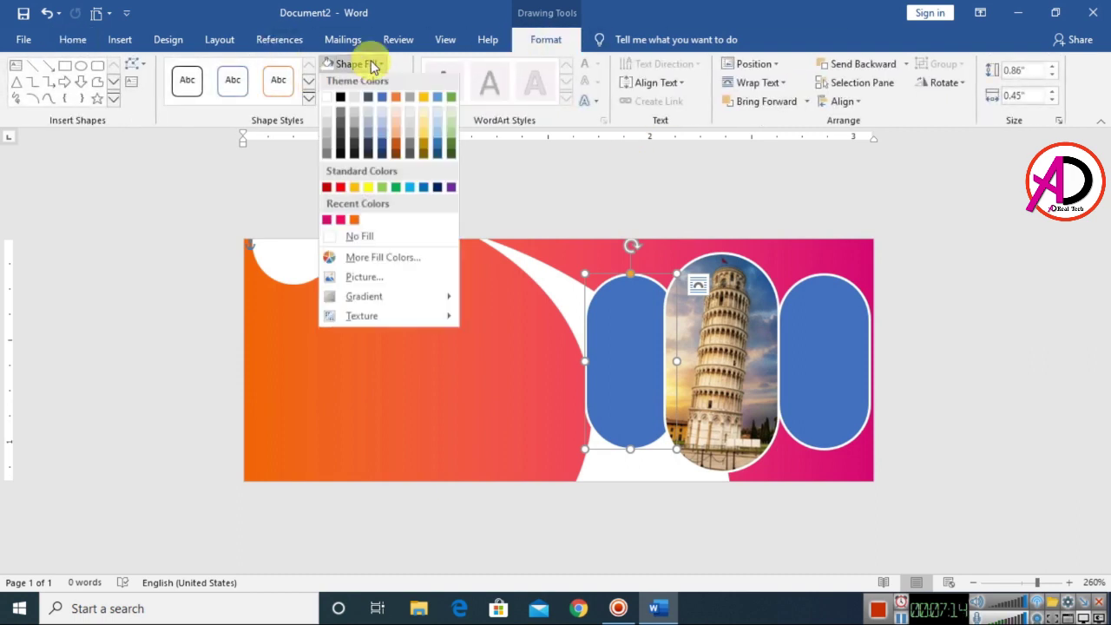
click(365, 285)
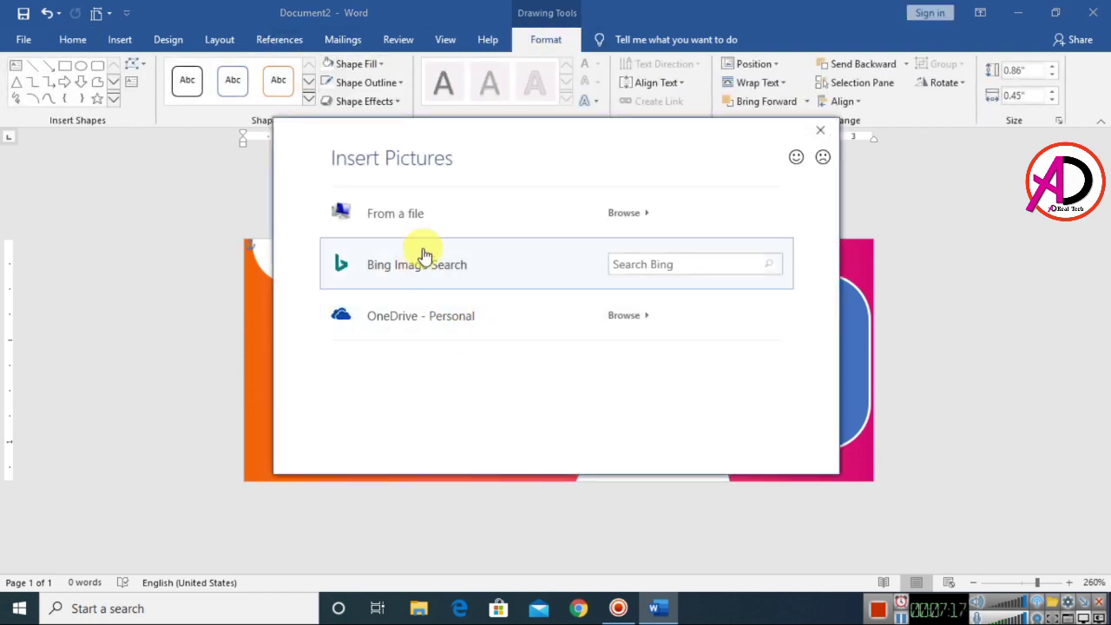
key(Escape)
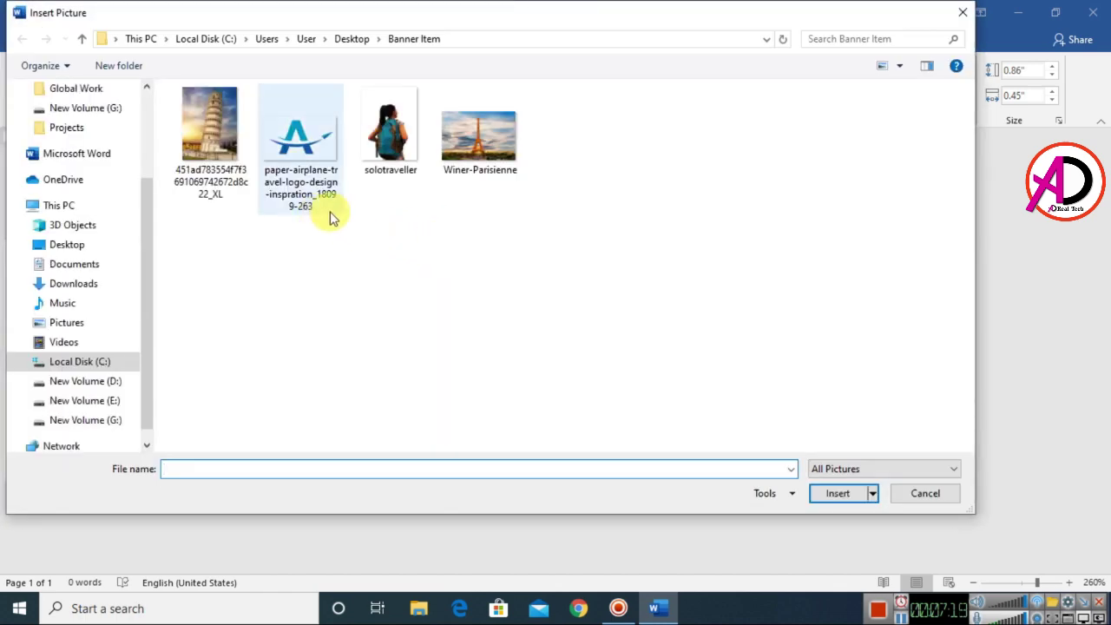
click(499, 168)
click(831, 495)
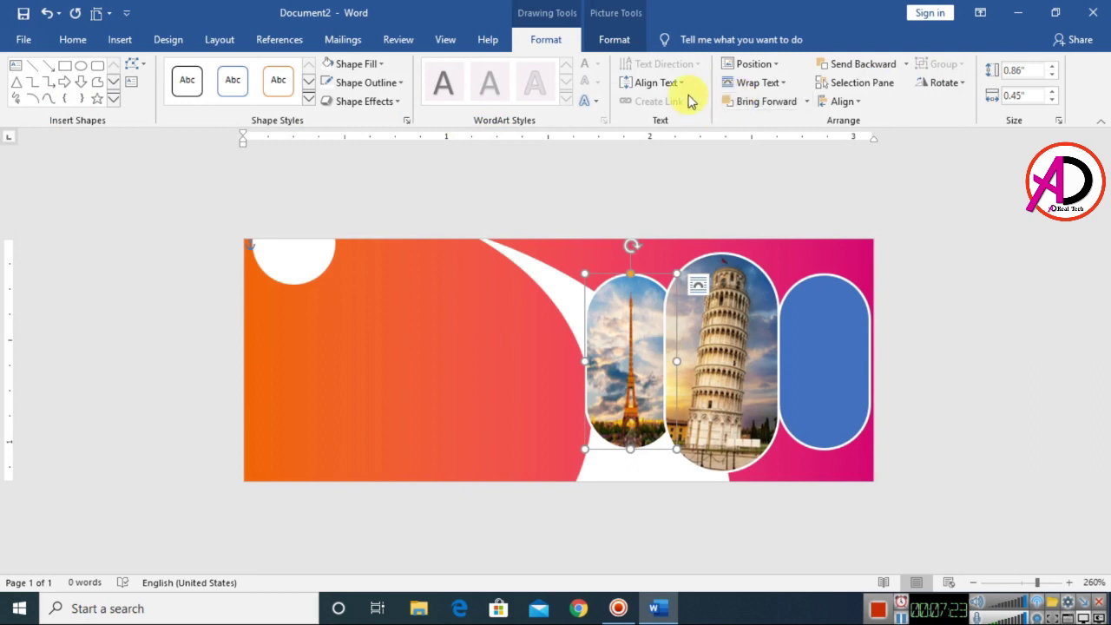
Step: Crop, enlarge and shift the Eiffel photo so the tower sits centred in the pill
click(621, 39)
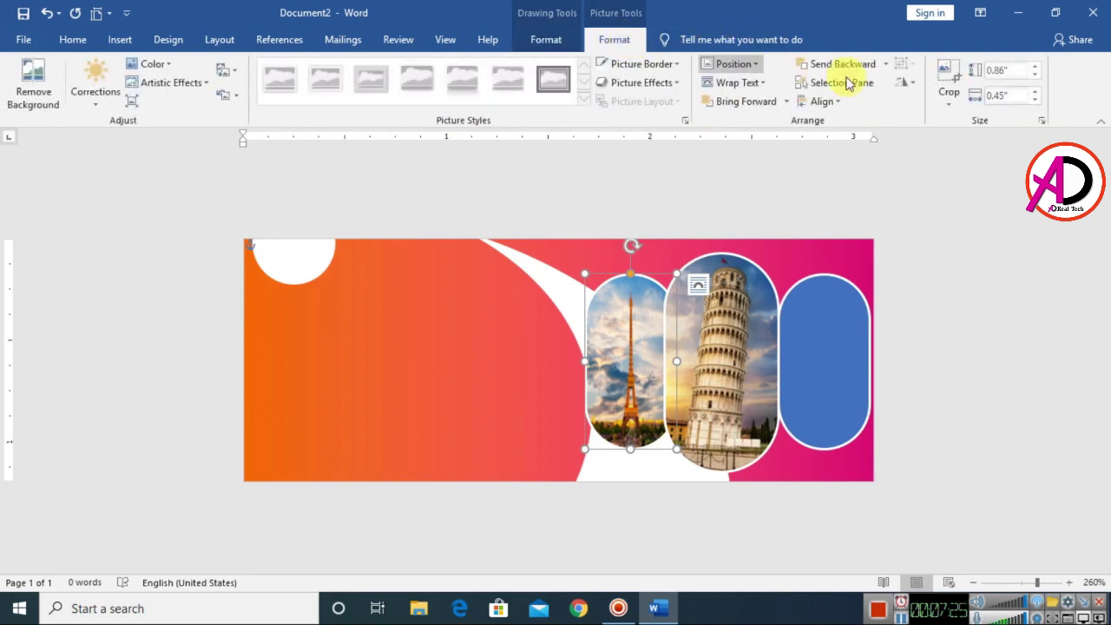
click(947, 73)
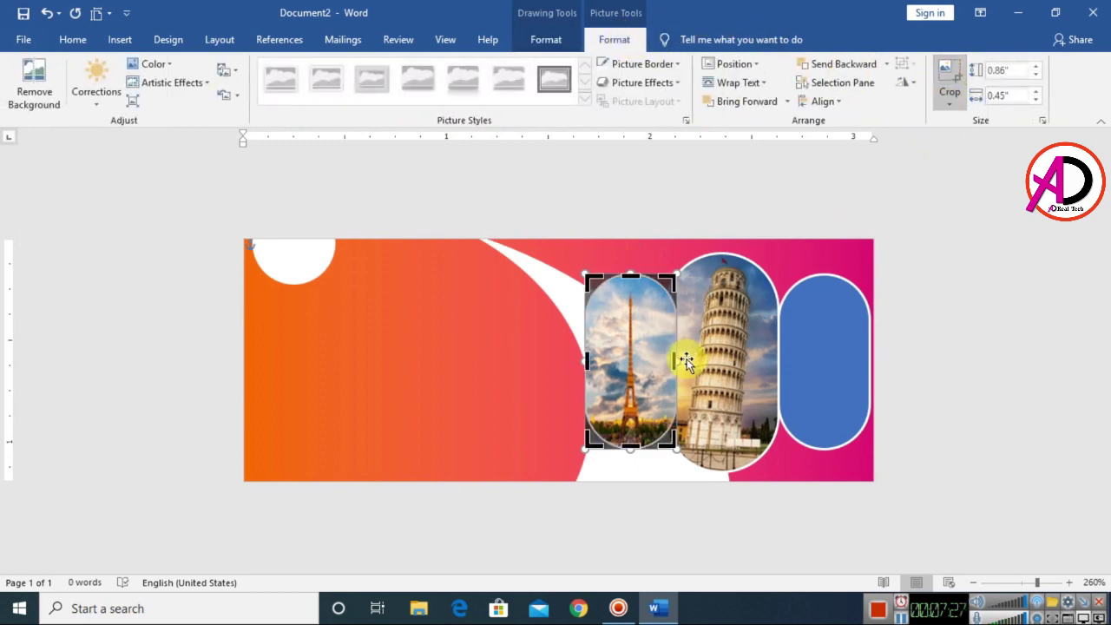
drag(681, 361, 714, 363)
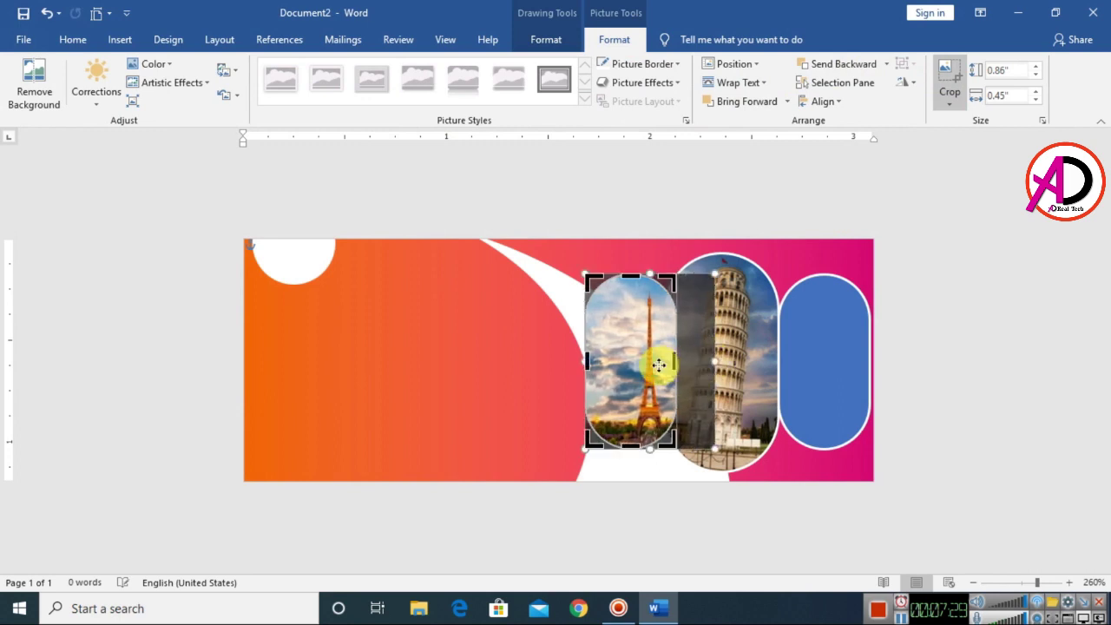
drag(646, 363, 630, 361)
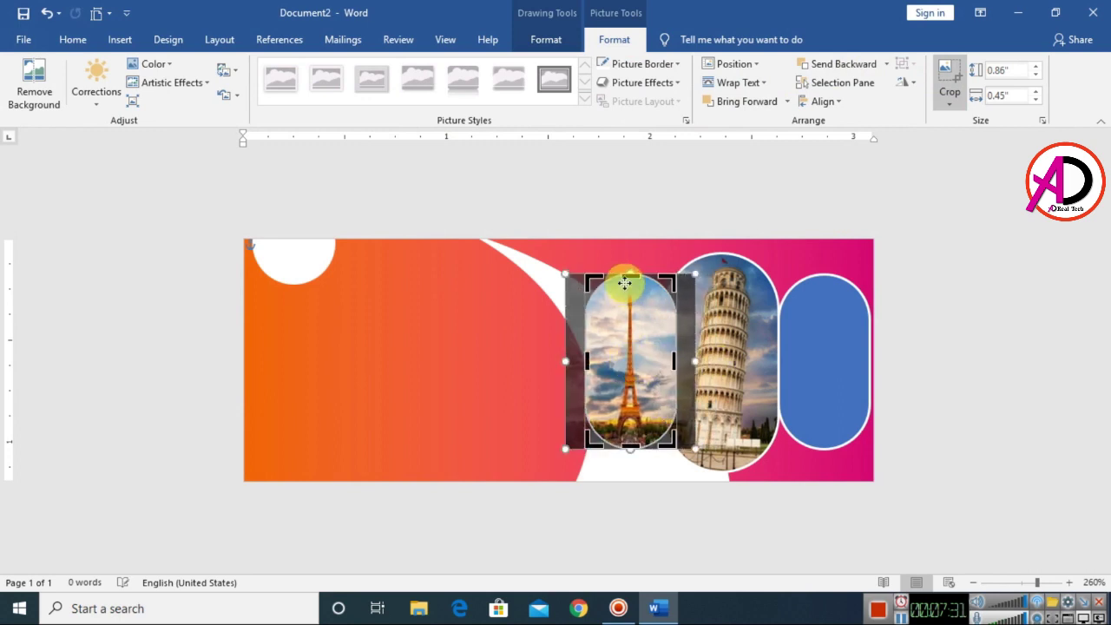
drag(632, 274, 633, 252)
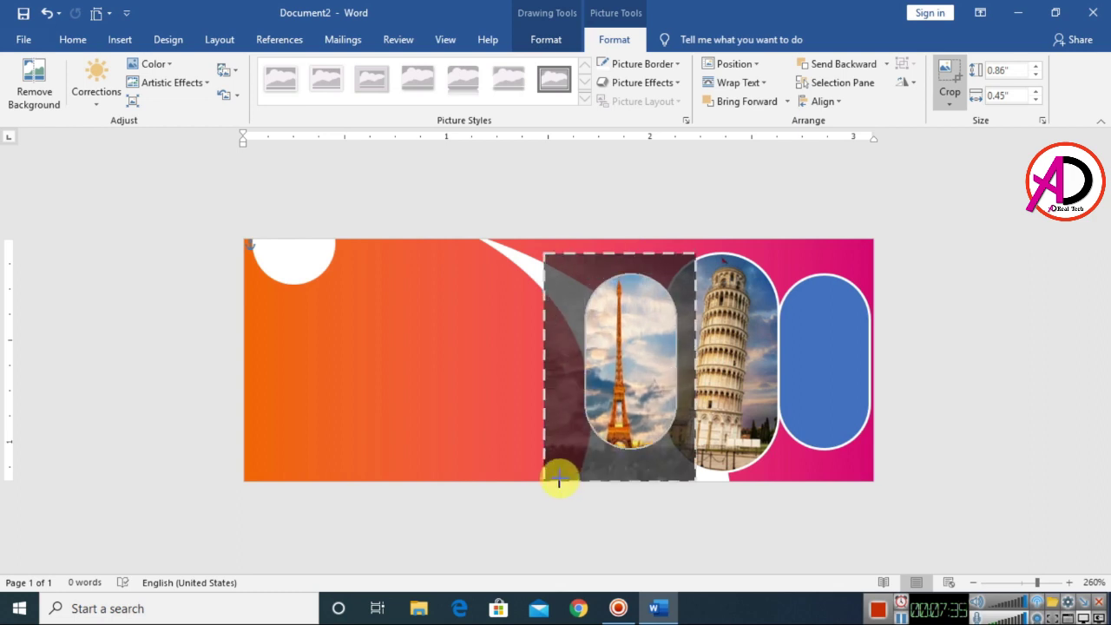
drag(565, 449, 543, 480)
drag(631, 404, 639, 396)
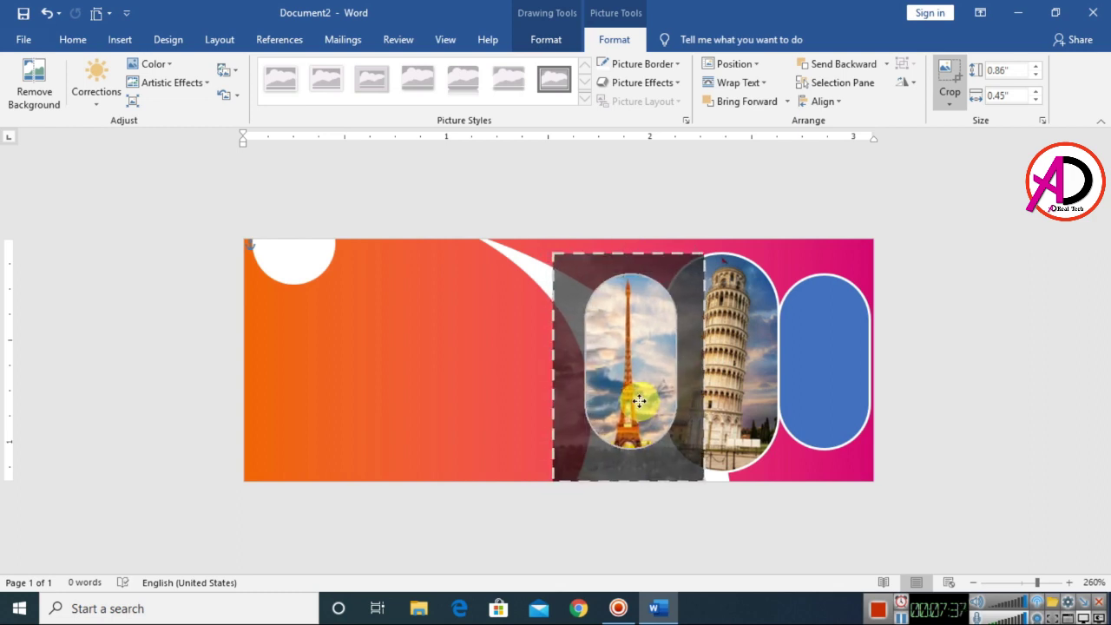
click(974, 377)
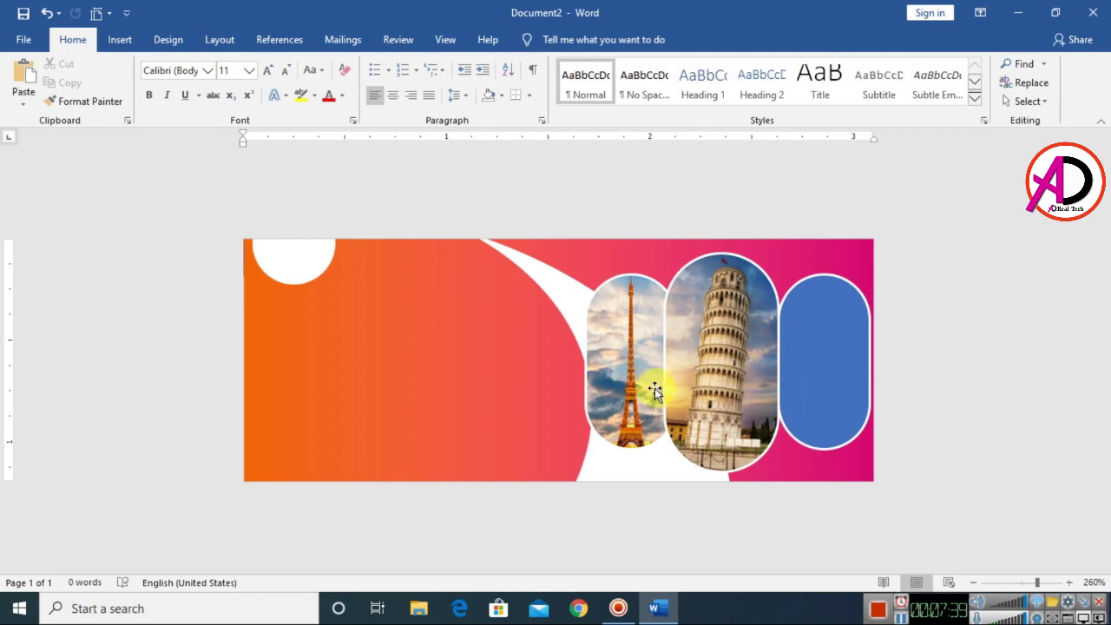
Step: Fill the right blue pill with the cruise_2346550b Burj Al Arab photo
click(825, 360)
click(546, 39)
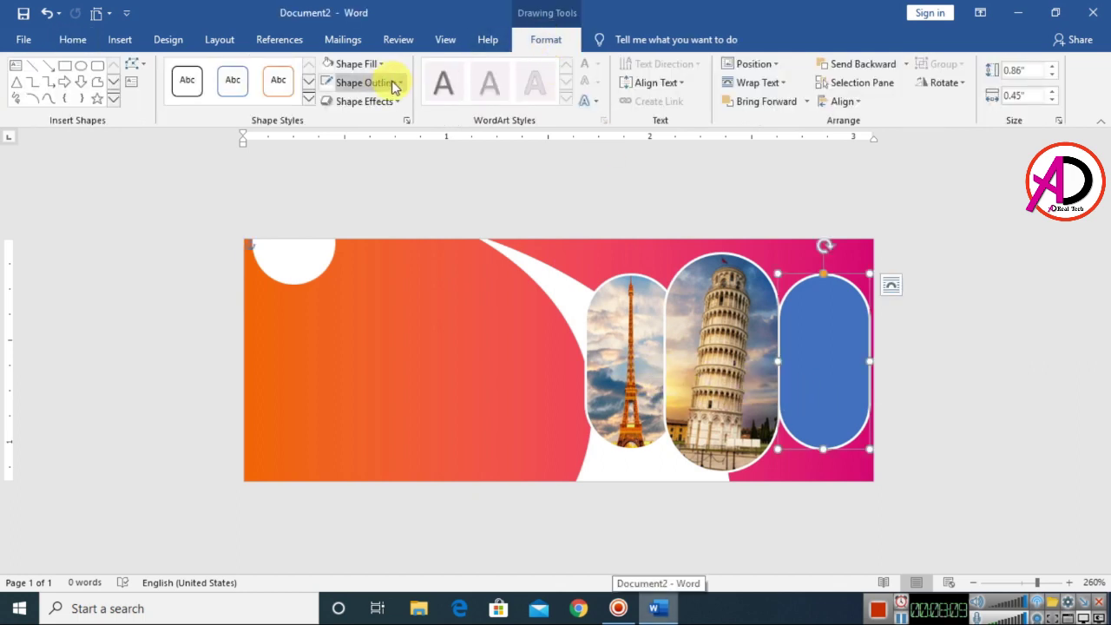
click(363, 63)
click(364, 280)
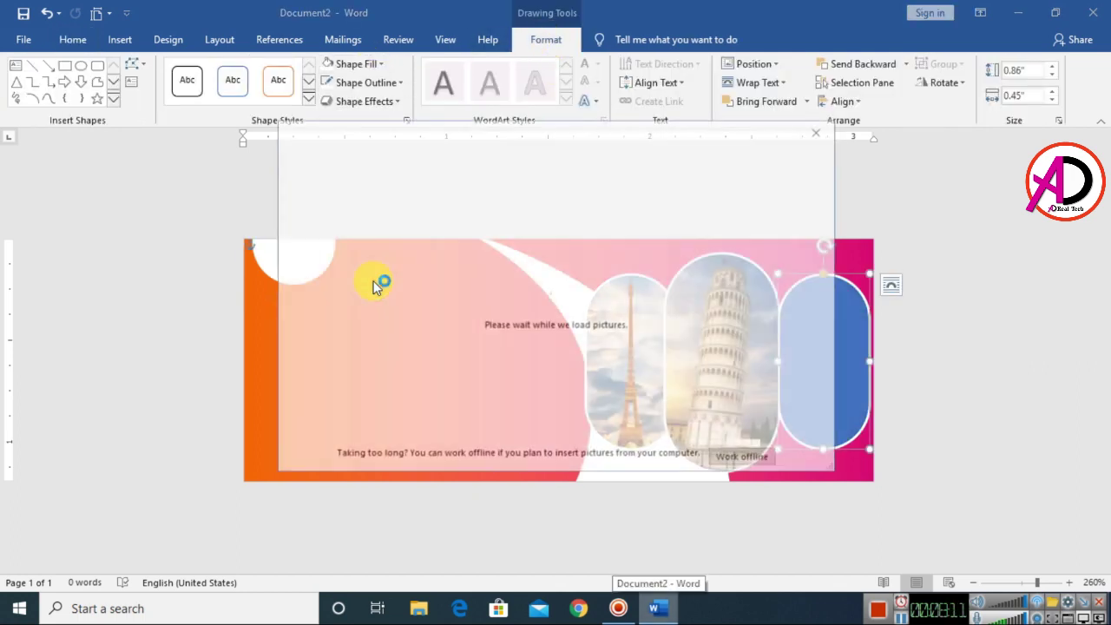
click(432, 234)
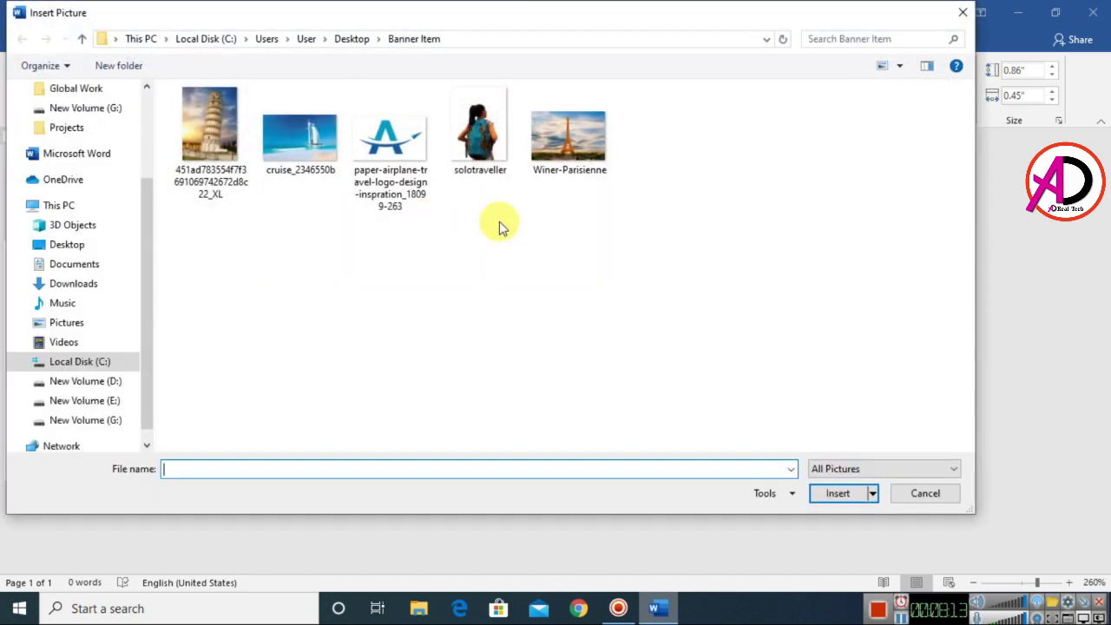
click(301, 152)
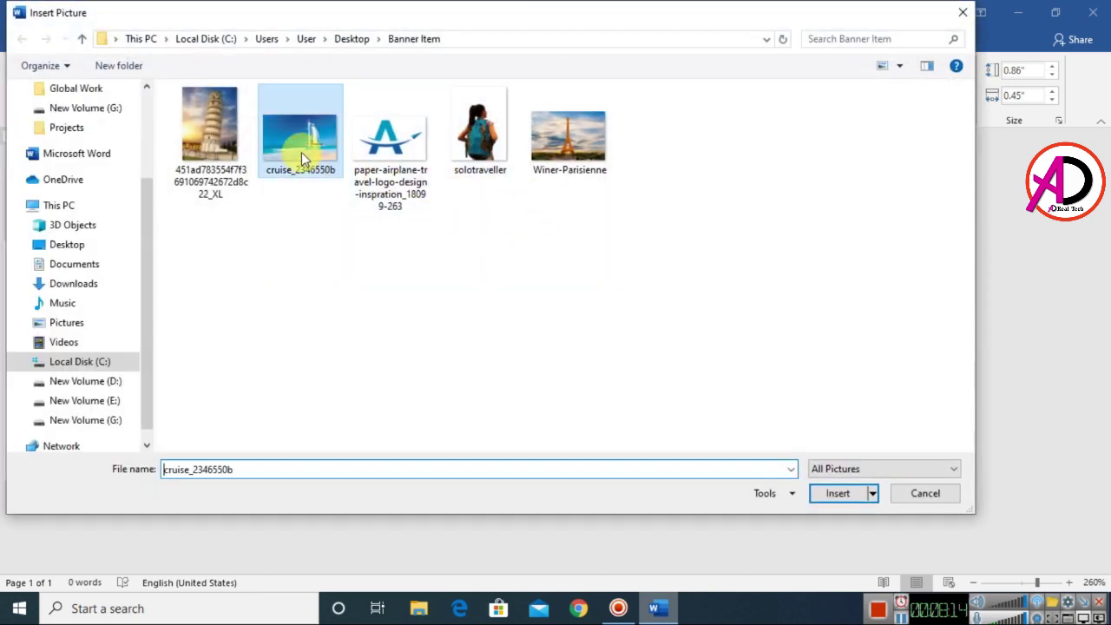
click(832, 491)
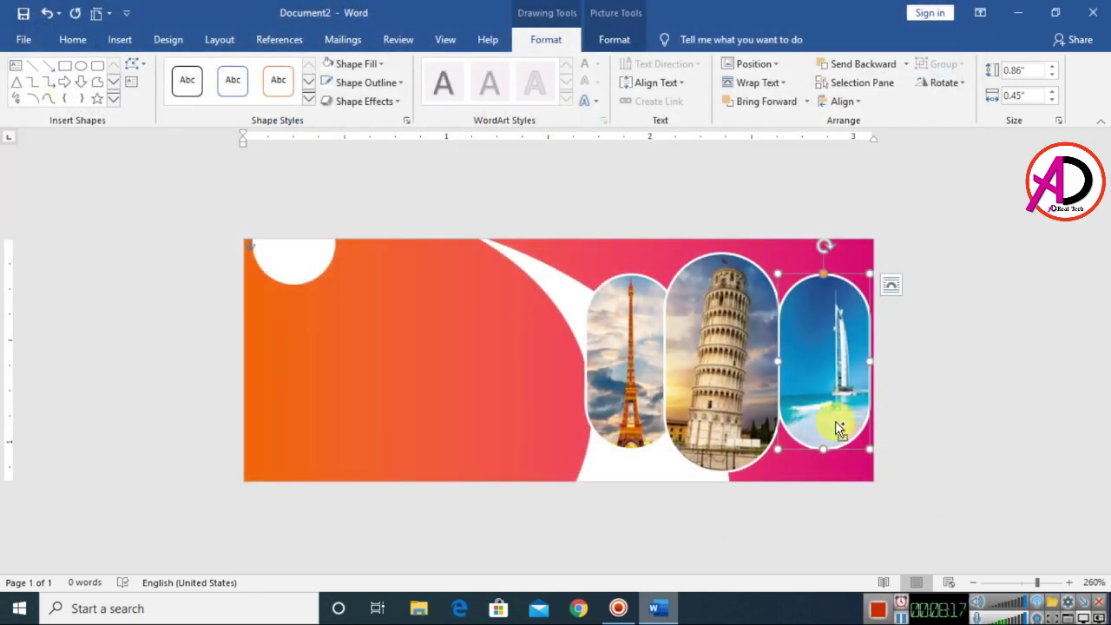
Step: Crop, enlarge and shift the Burj Al Arab photo so the hotel fits in the pill
scroll(835, 420, up, 4)
scroll(836, 420, up, 1)
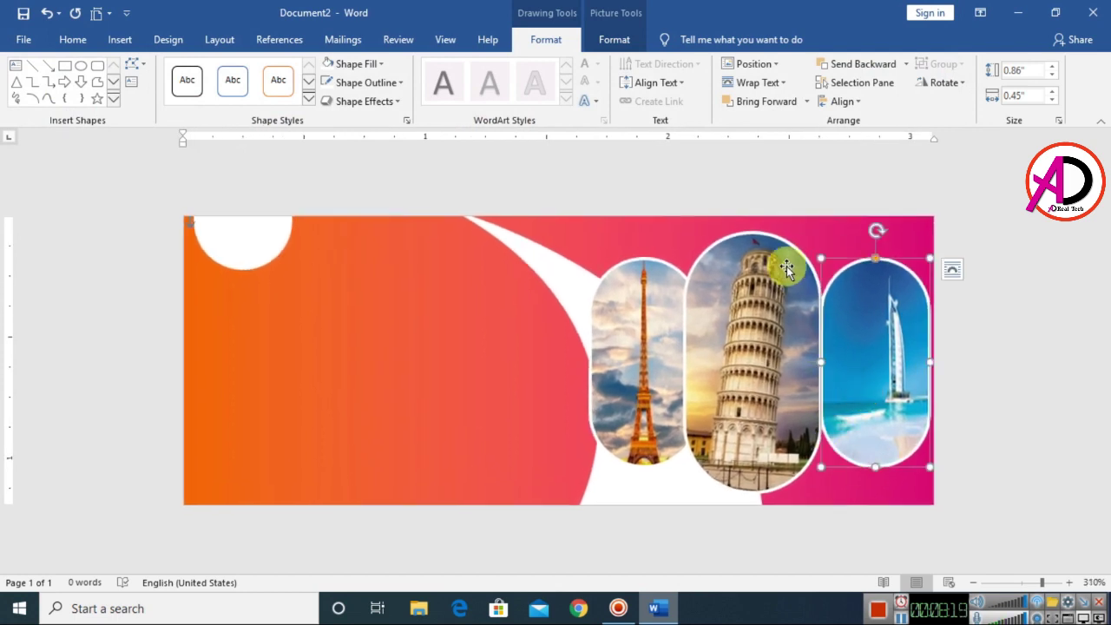
click(626, 39)
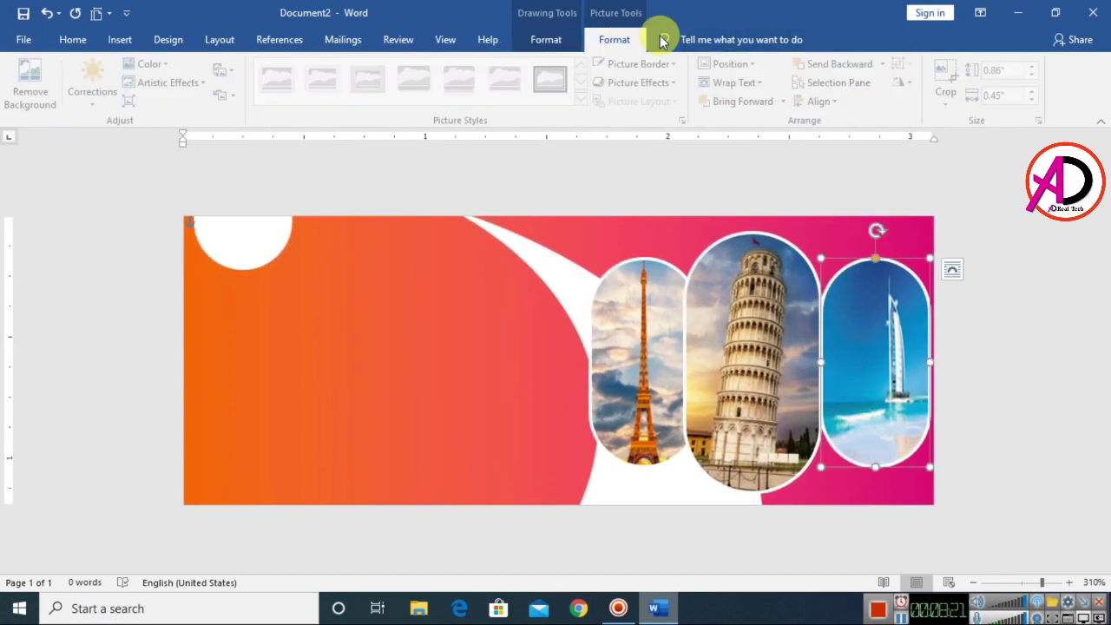
click(950, 80)
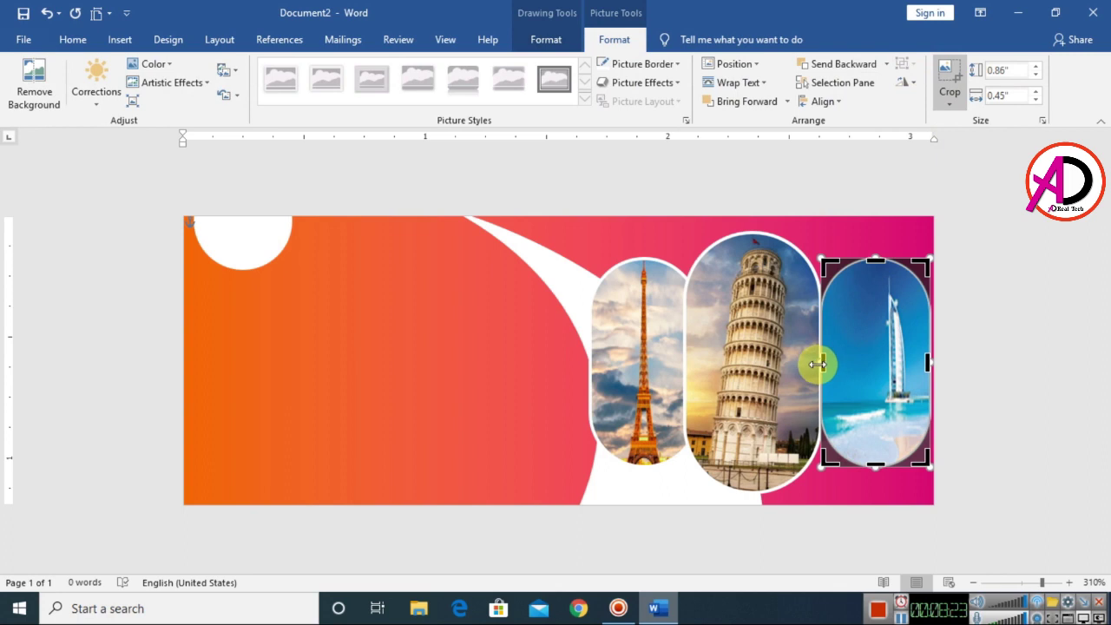
drag(818, 364, 692, 366)
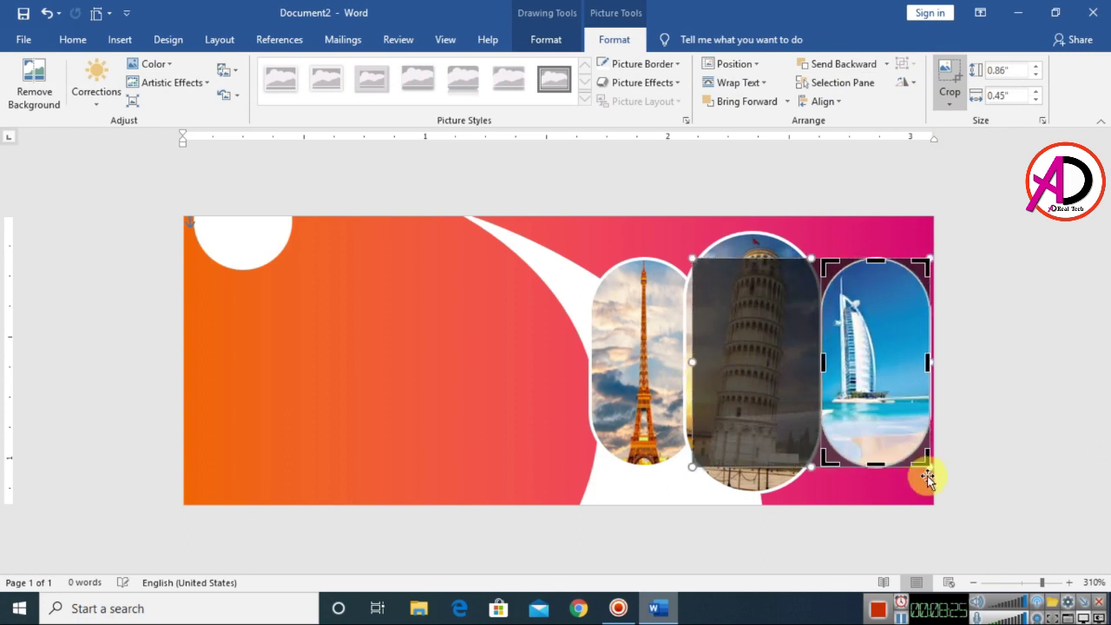
drag(929, 469, 974, 504)
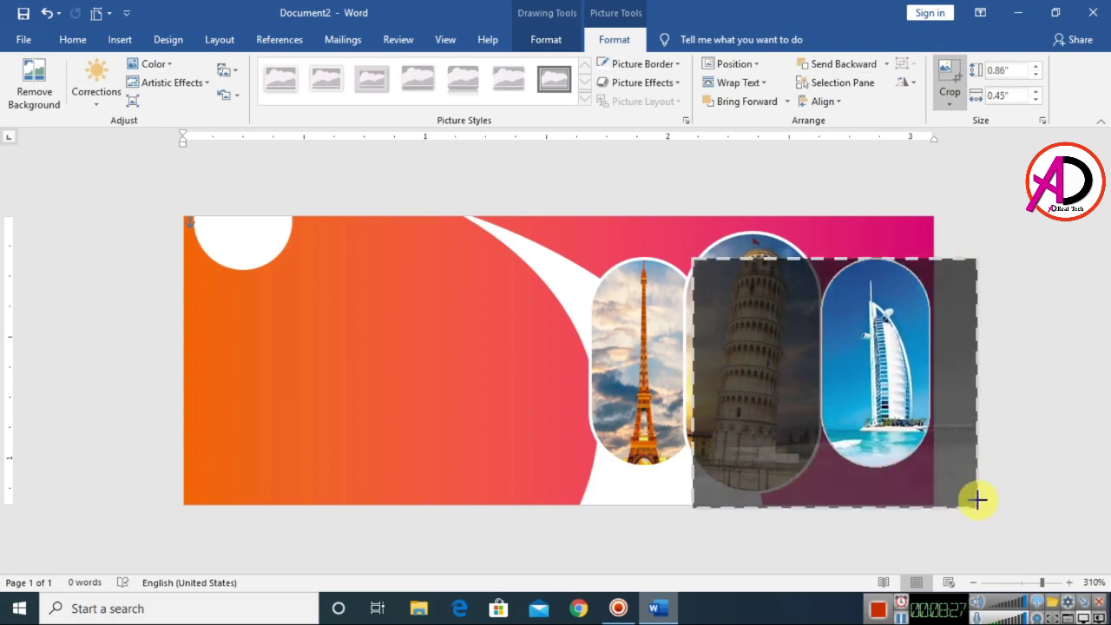
drag(886, 408, 879, 393)
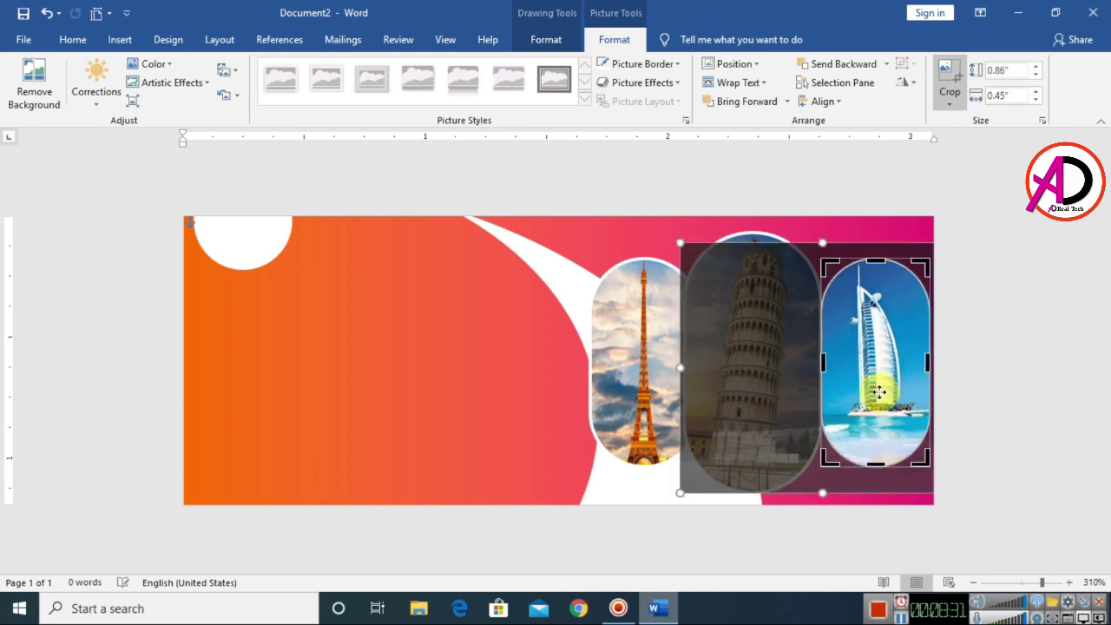
click(1037, 384)
Step: Nudge the Burj Al Arab pill slightly left to line up with the others
ctrl+scroll(920, 395, down, 5)
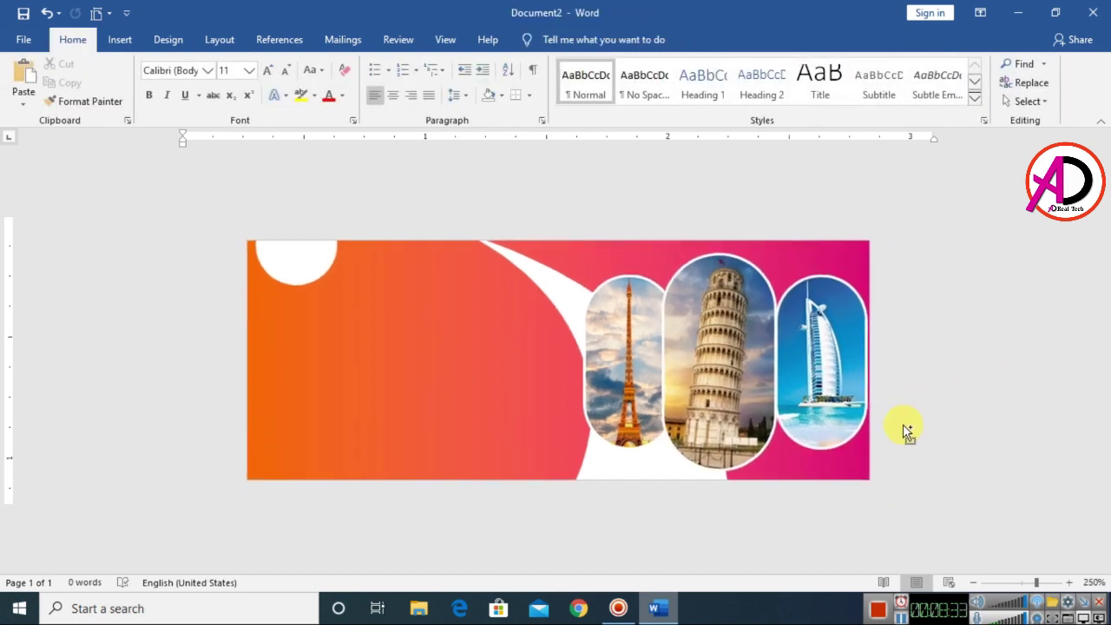
ctrl+scroll(905, 426, down, 4)
drag(782, 404, 774, 401)
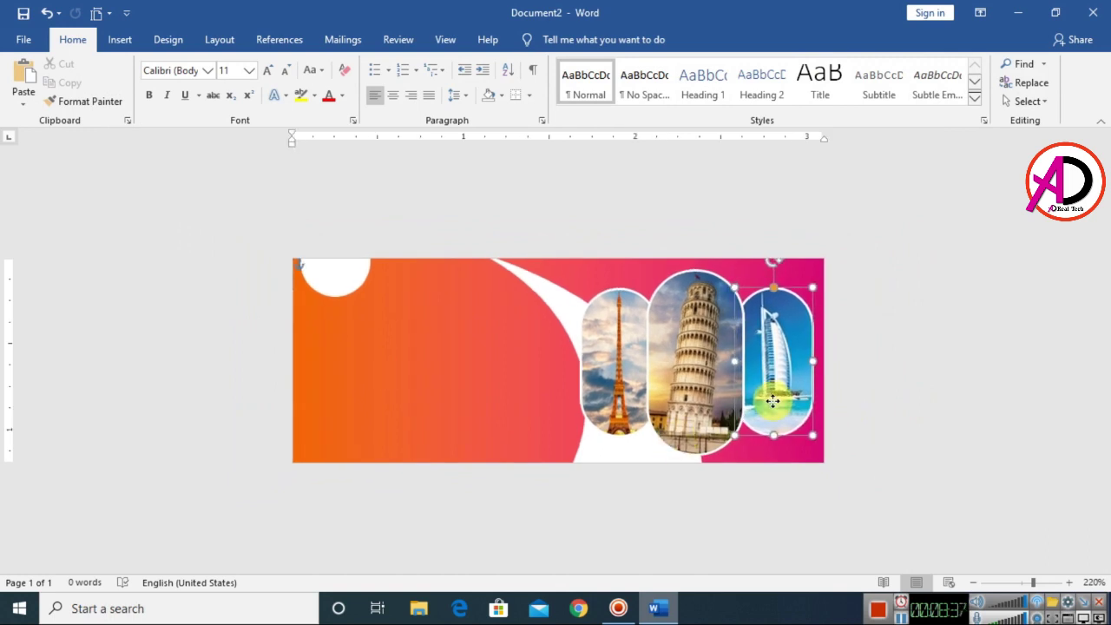
click(968, 402)
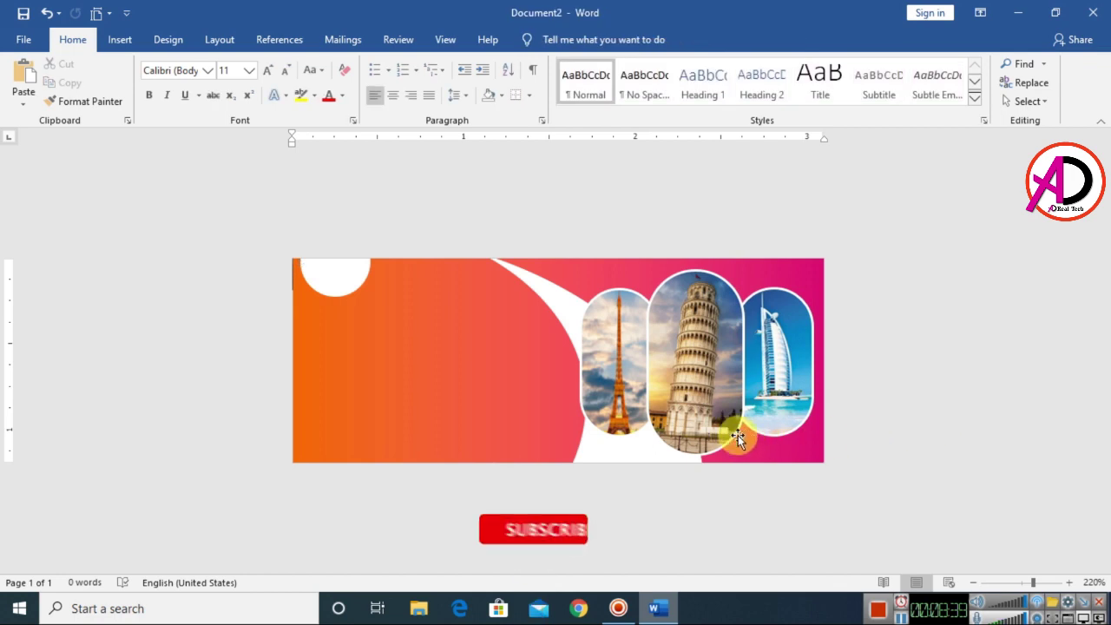
ctrl+scroll(833, 466, up, 3)
ctrl+scroll(834, 465, up, 1)
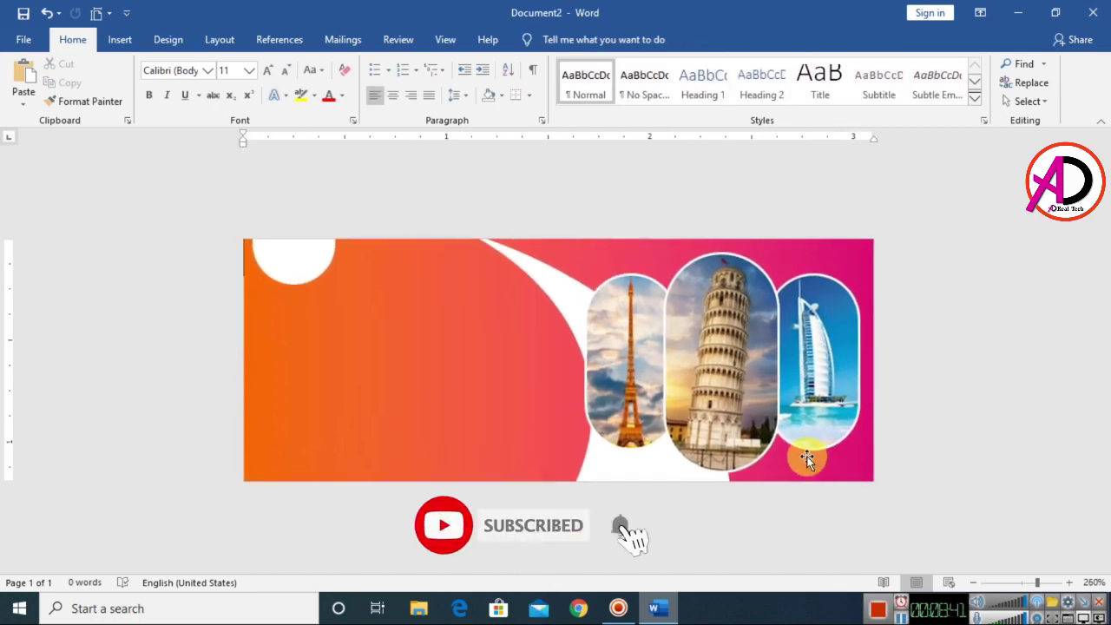
ctrl+scroll(693, 426, up, 1)
Step: Draw a short white vertical line on the banner
click(119, 40)
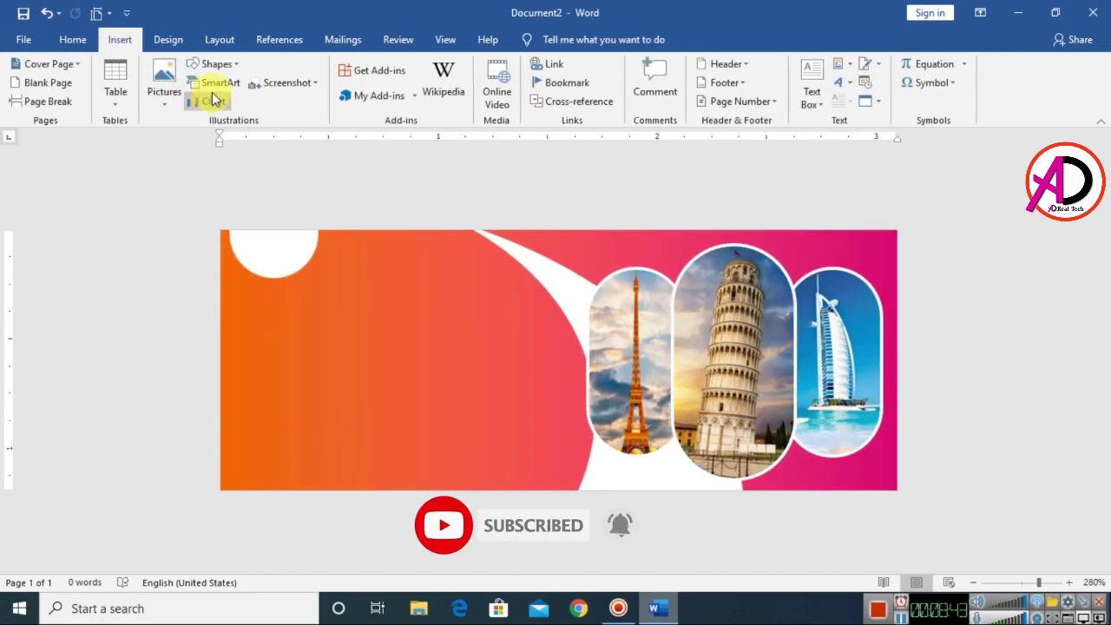
click(216, 64)
click(212, 102)
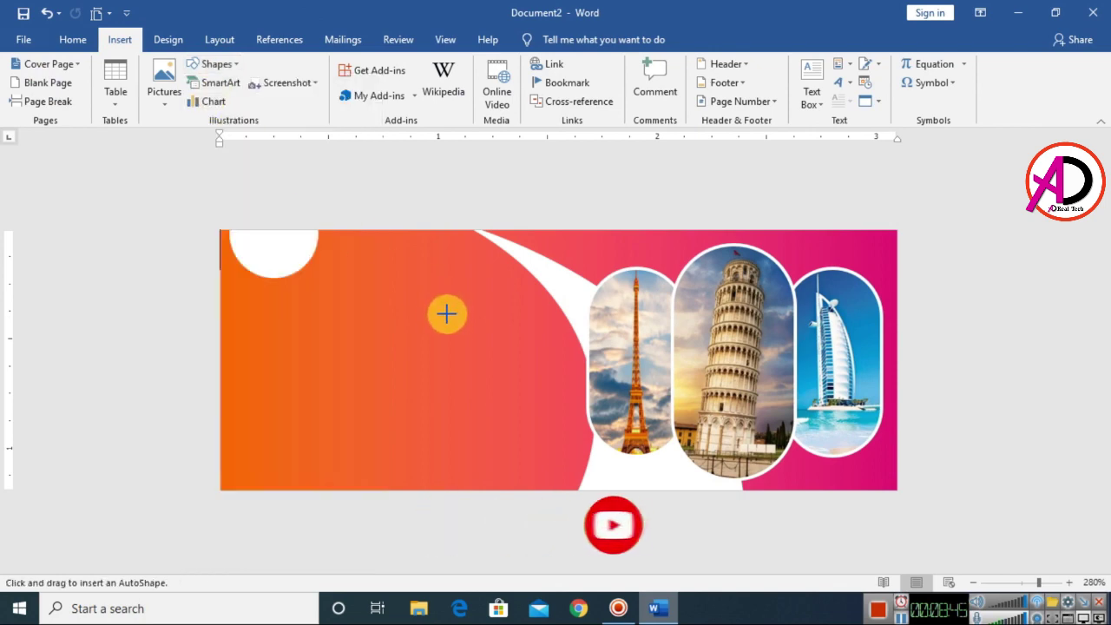
drag(448, 316, 448, 358)
click(351, 83)
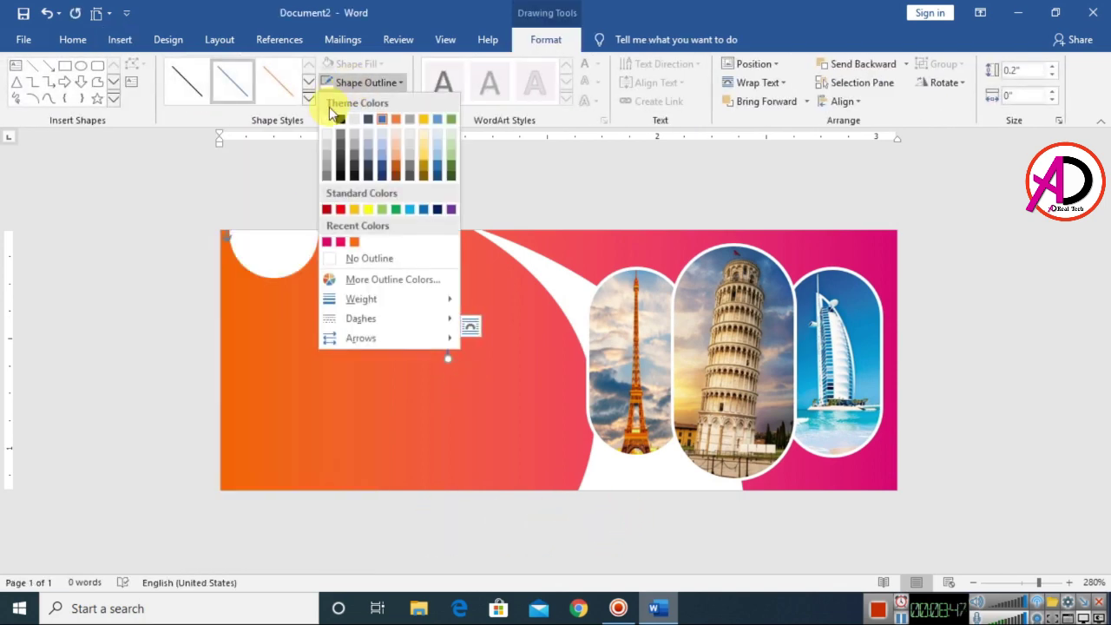
click(329, 119)
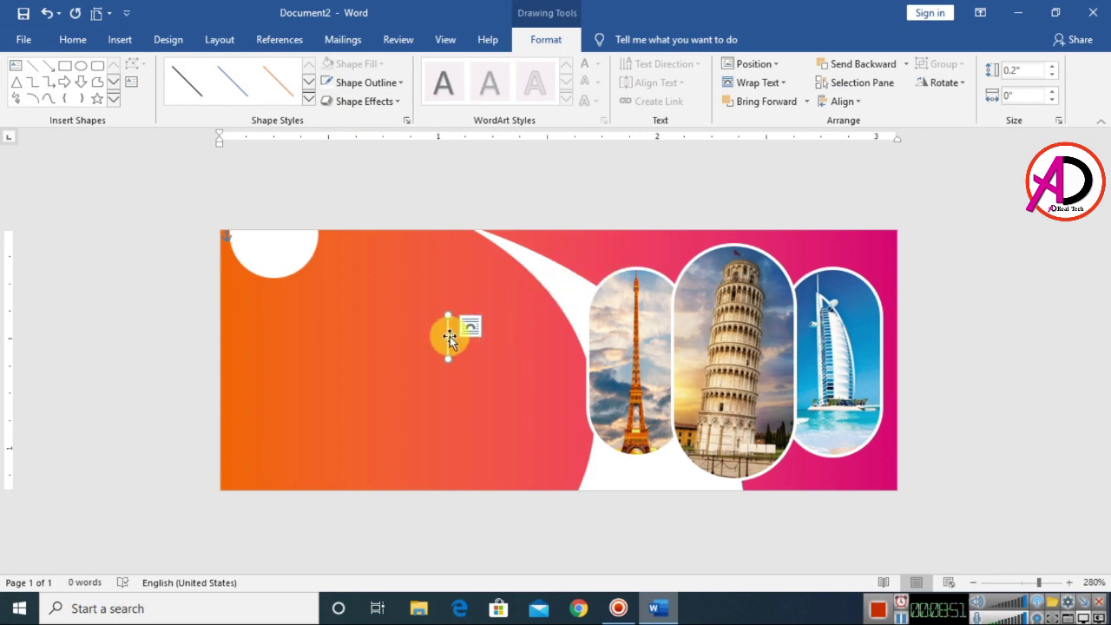
Step: Position the white line from the banner's top edge down to the Burj Al Arab photo
drag(450, 336, 643, 241)
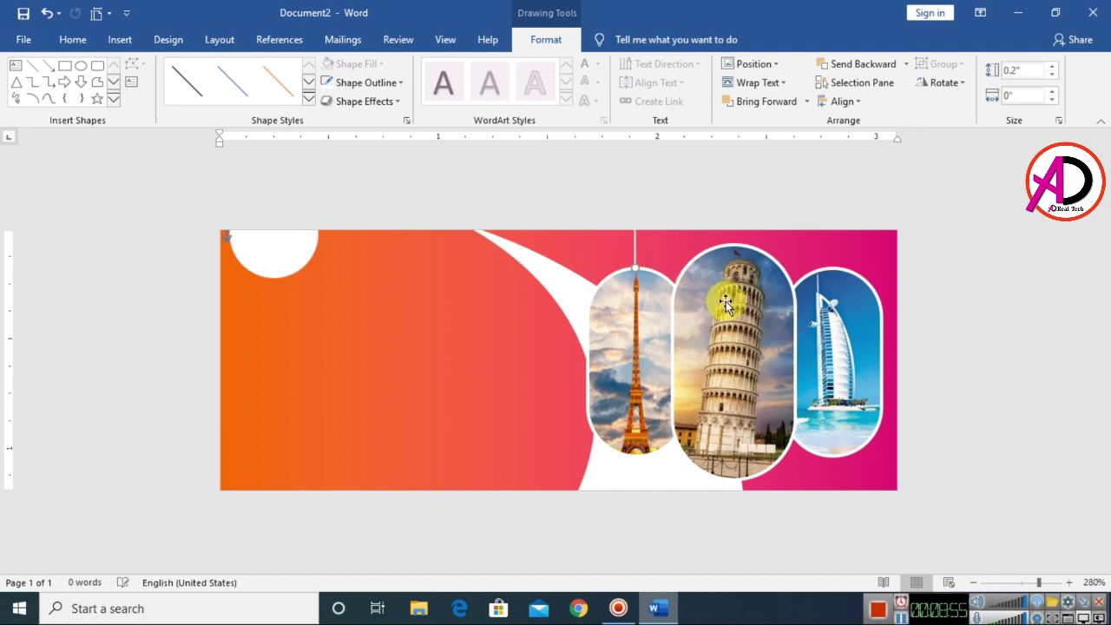
drag(672, 280, 740, 238)
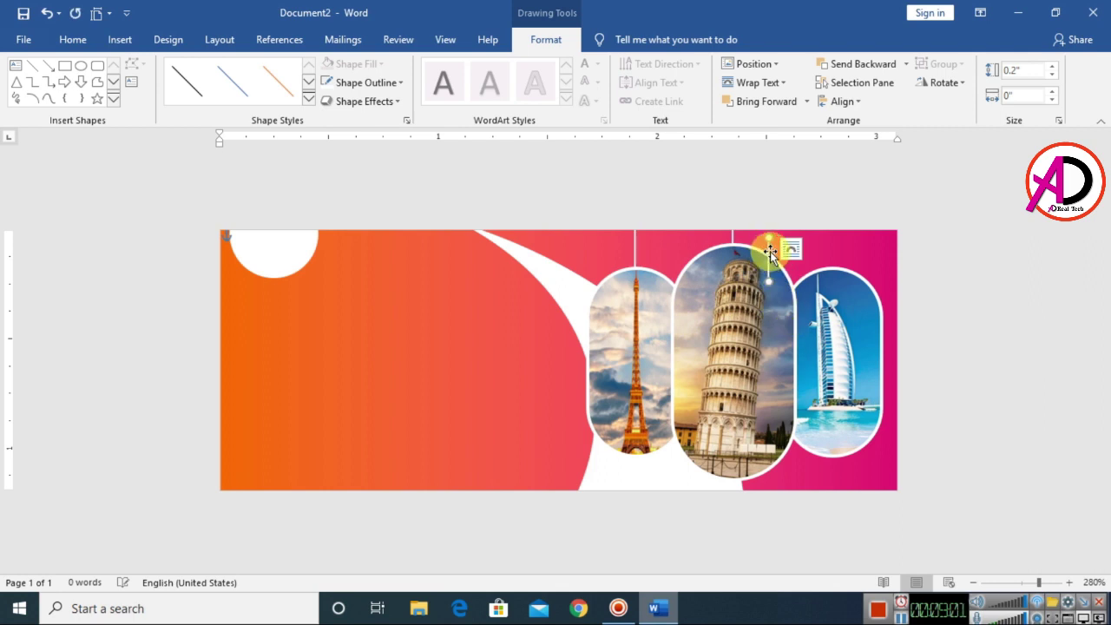
drag(770, 252, 829, 241)
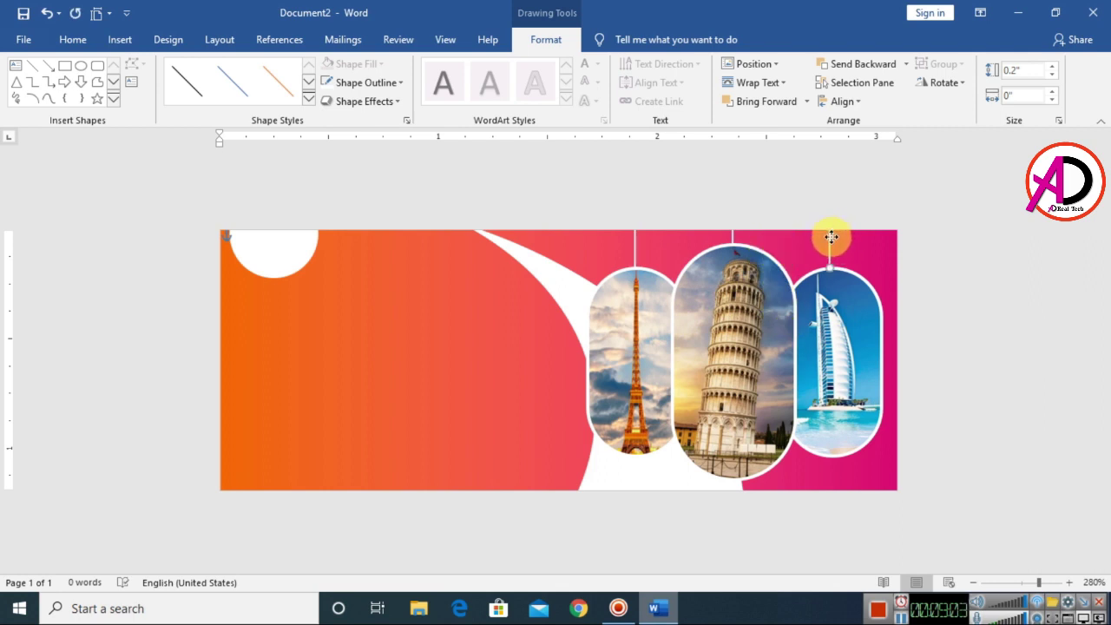
click(913, 295)
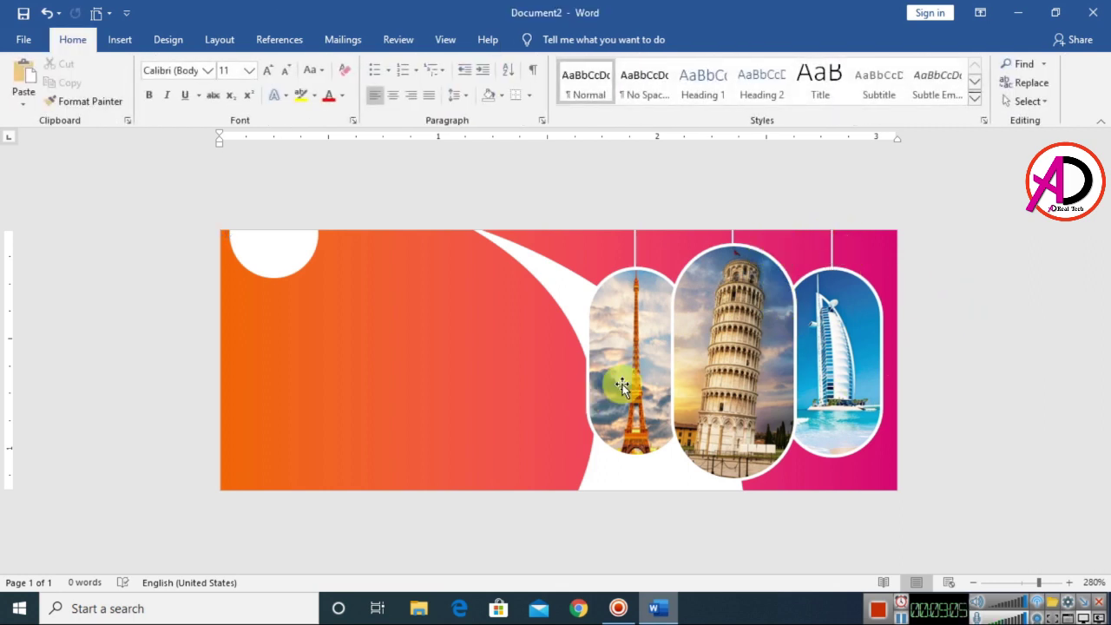
Step: Give the Pisa and Eiffel Tower photo pills a soft outer shadow
click(730, 393)
click(363, 101)
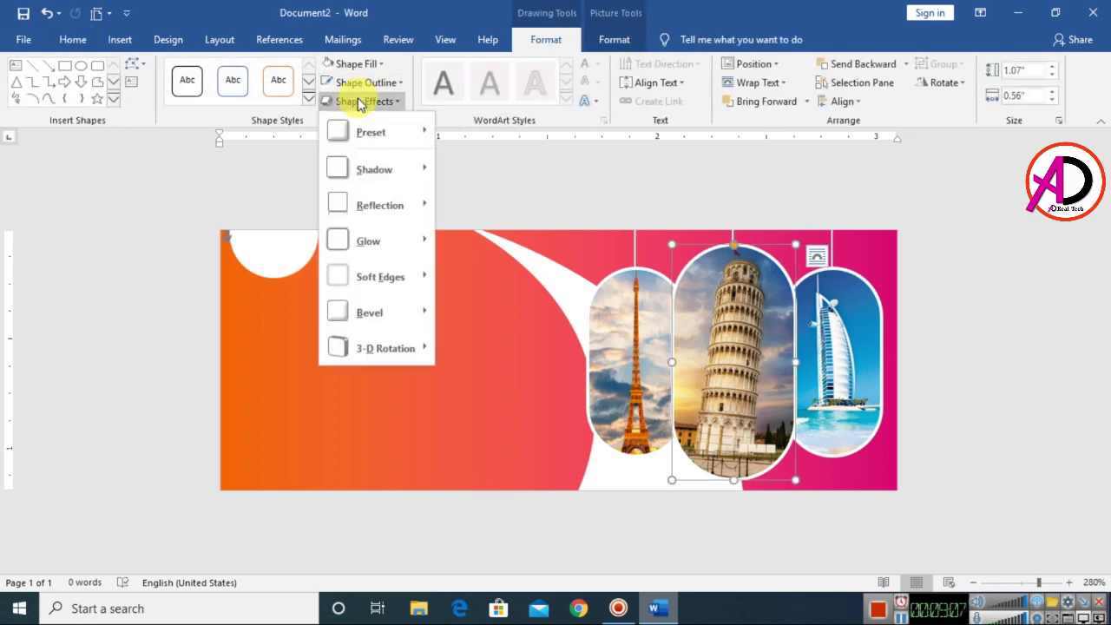
mouse_move(379, 180)
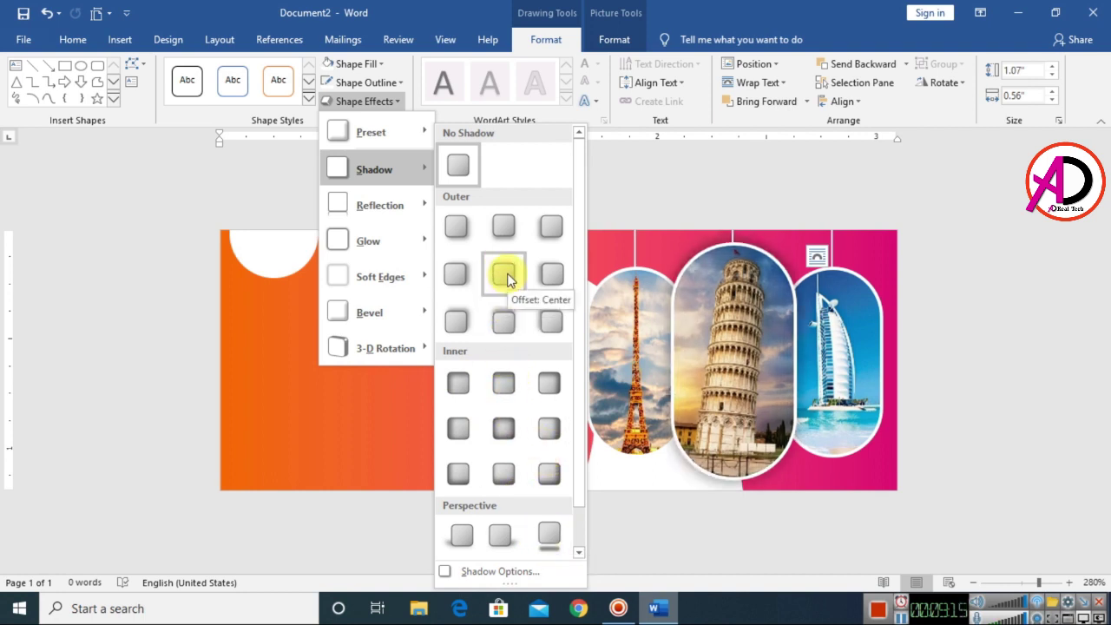
click(507, 278)
click(633, 397)
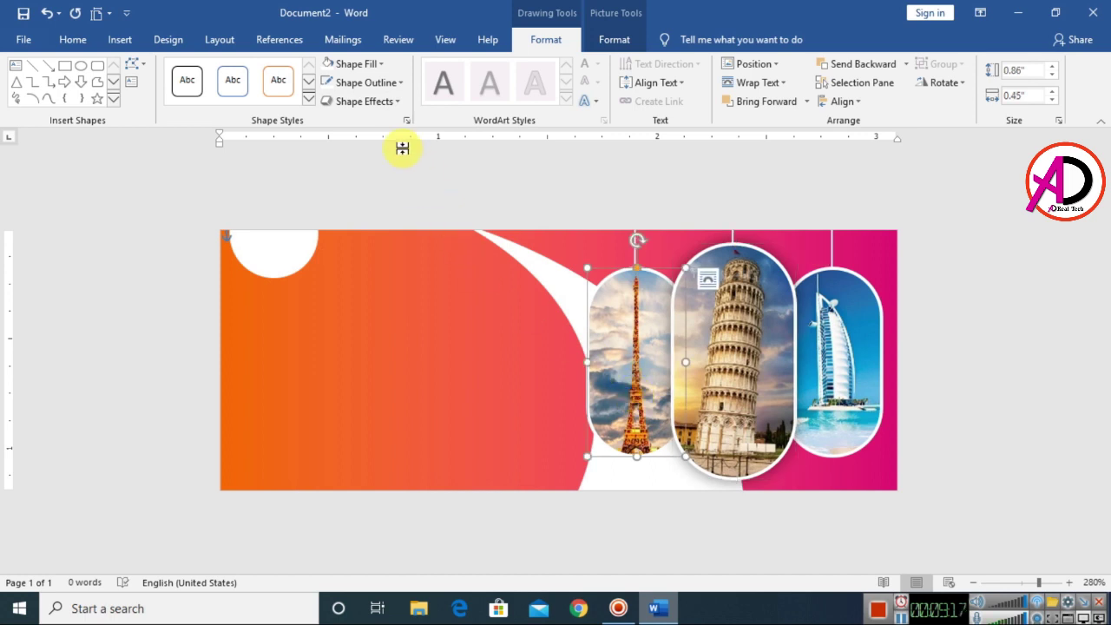
click(360, 101)
mouse_move(369, 240)
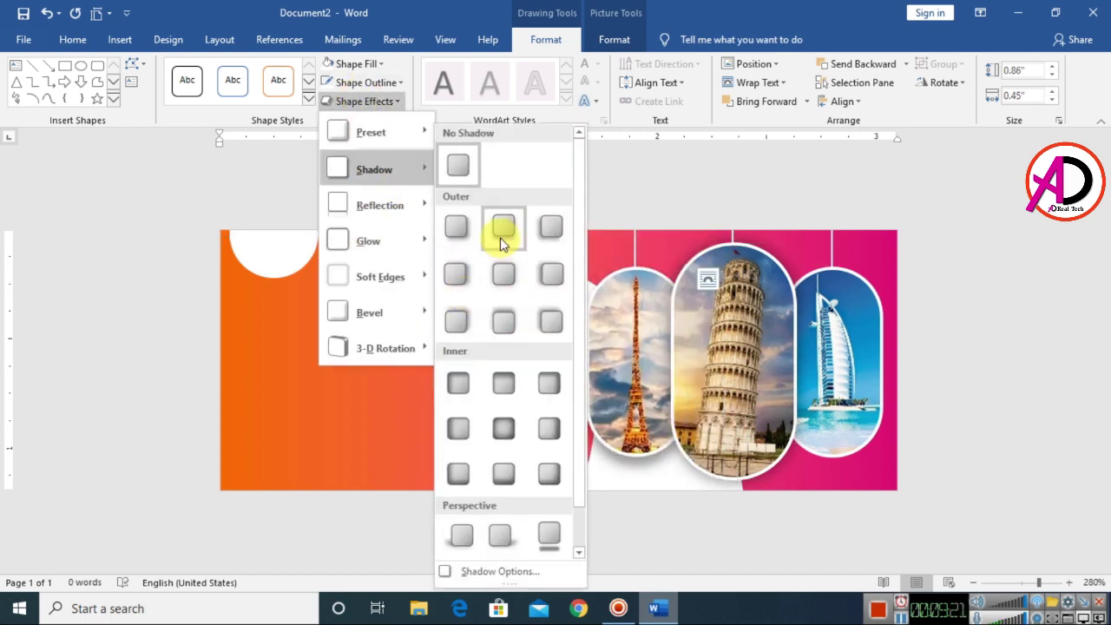
click(502, 228)
Step: Add the same outer shadow to the Burj Al Arab pill and reapply it to Pisa
click(868, 384)
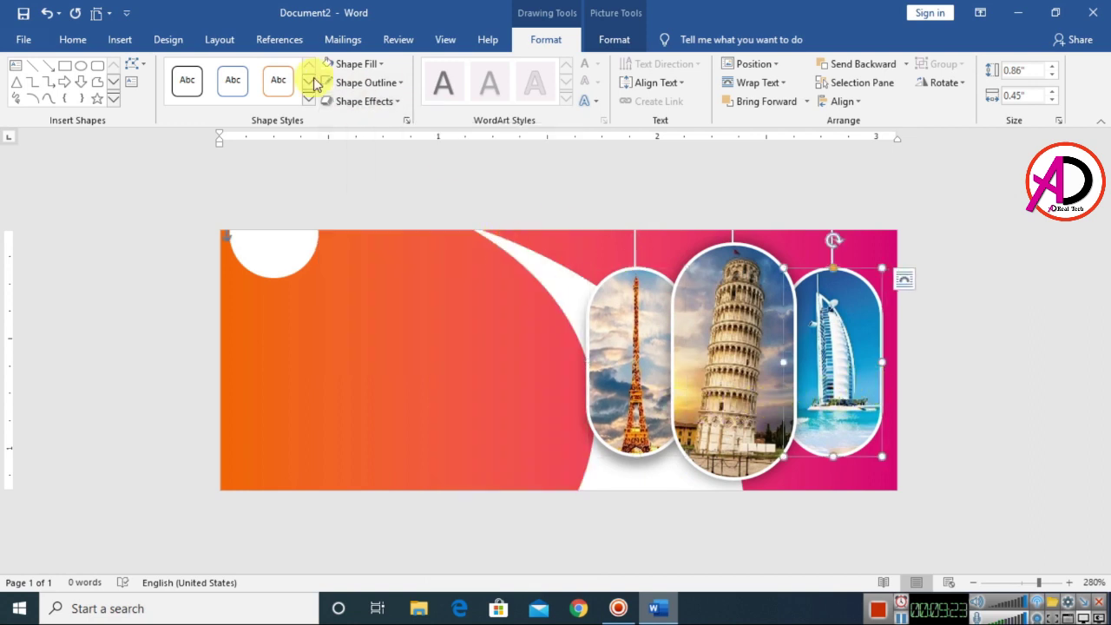
click(365, 100)
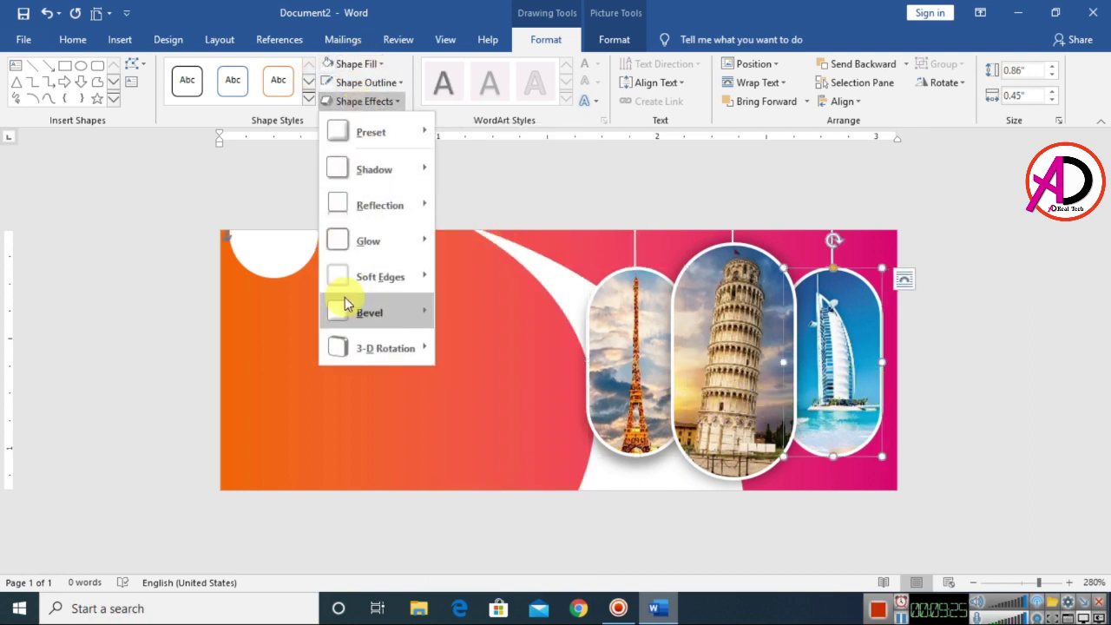
mouse_move(372, 171)
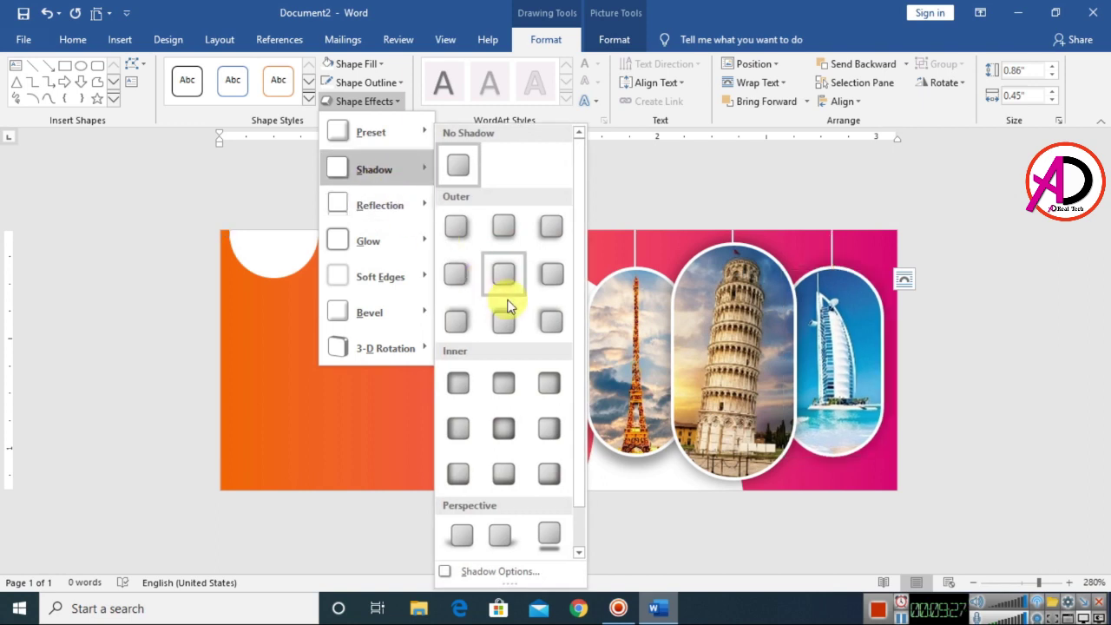
click(499, 238)
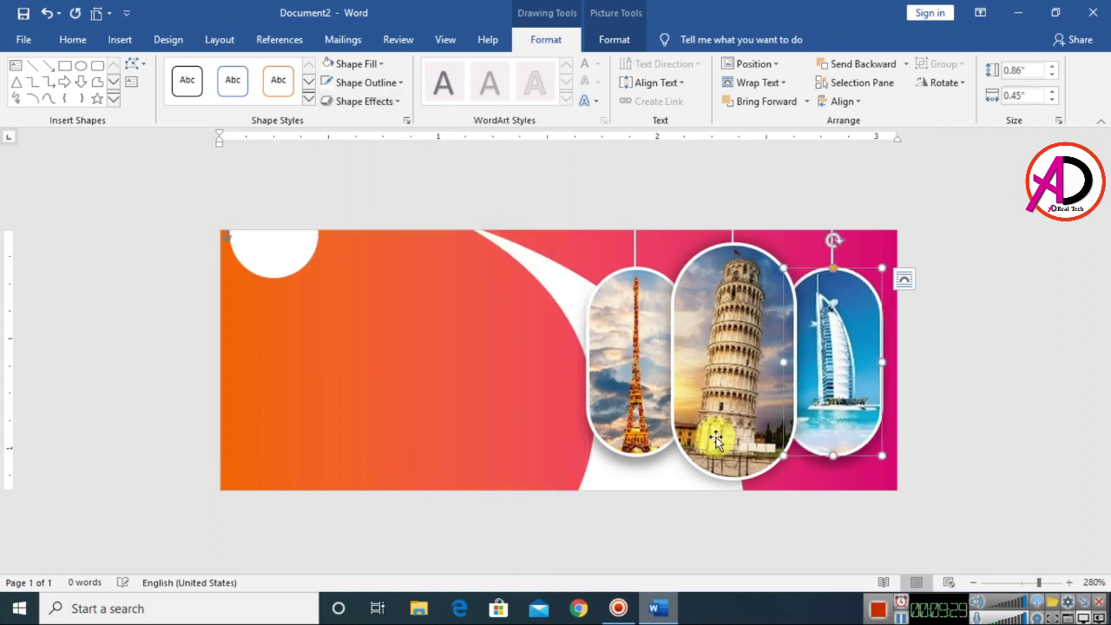
click(712, 434)
click(369, 105)
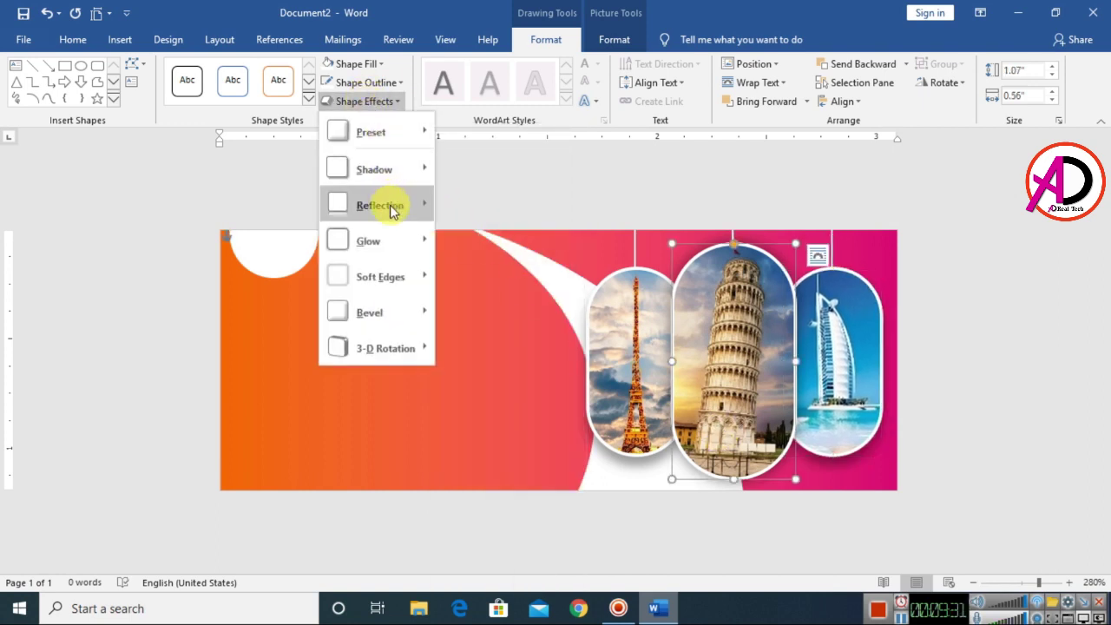
mouse_move(385, 173)
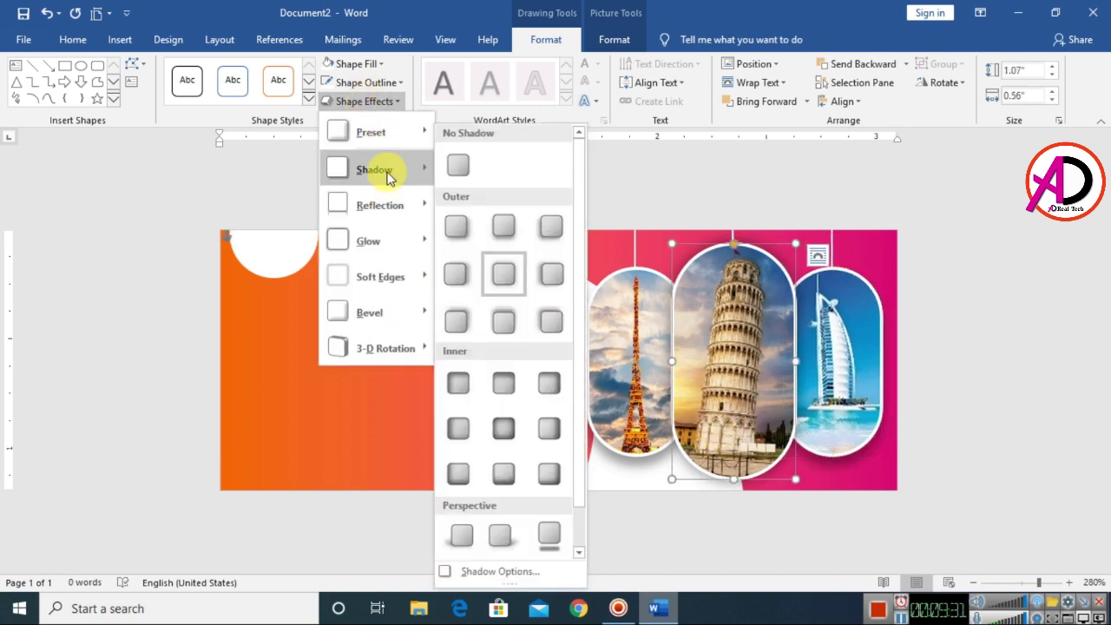
click(499, 236)
click(962, 397)
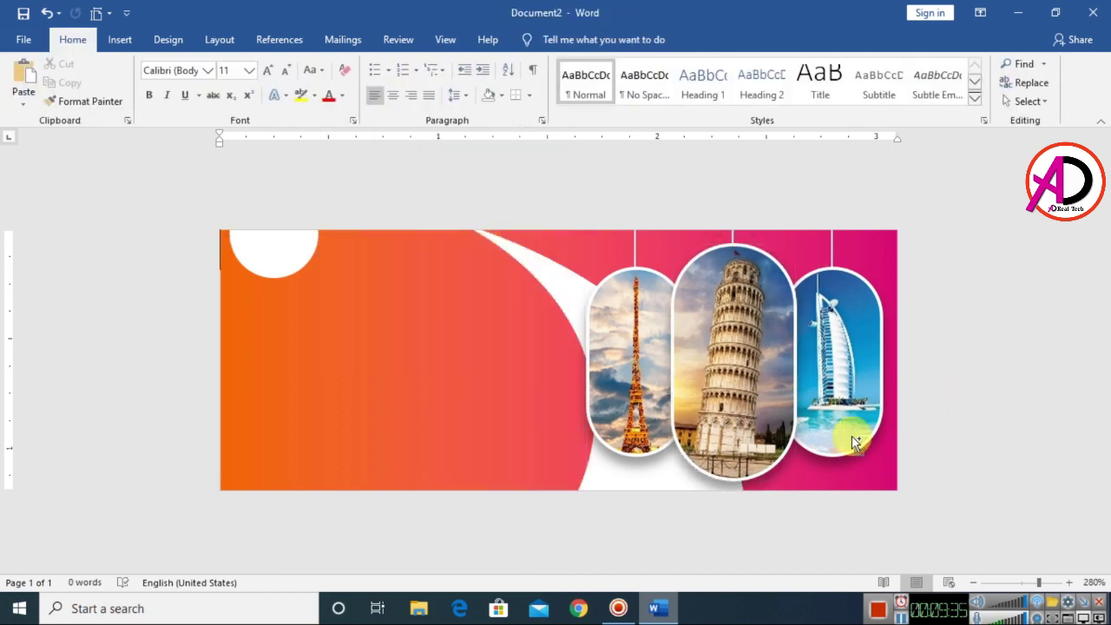
scroll(850, 445, down, 7)
Step: Insert a WordArt box cleared to plain text reading 'Pisa' at top-left, and shorten it
scroll(848, 449, up, 4)
scroll(816, 456, up, 6)
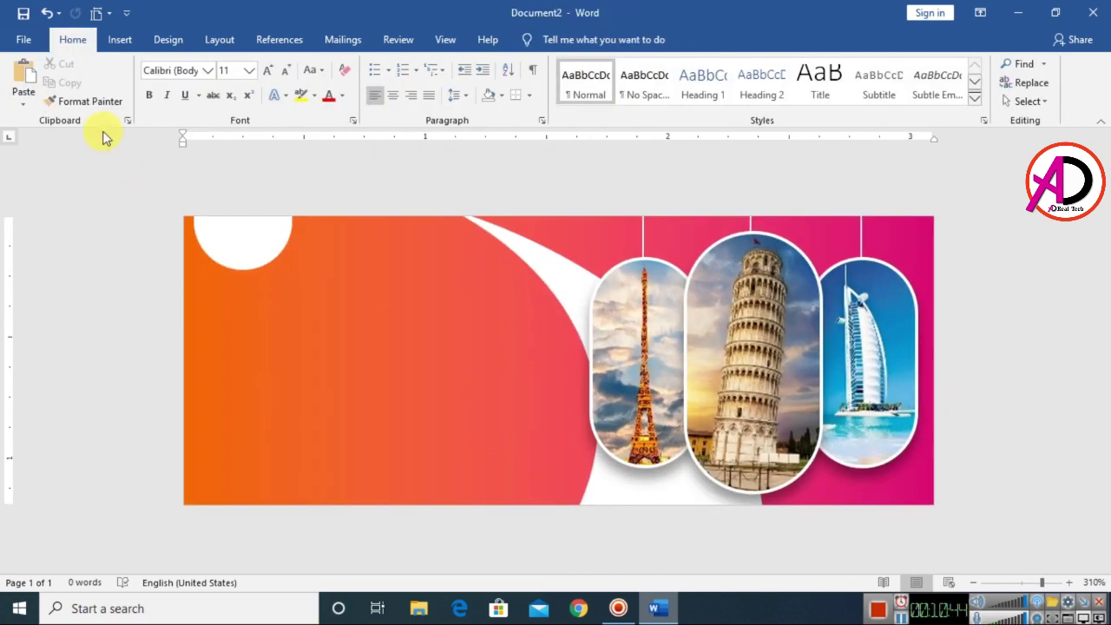
click(119, 39)
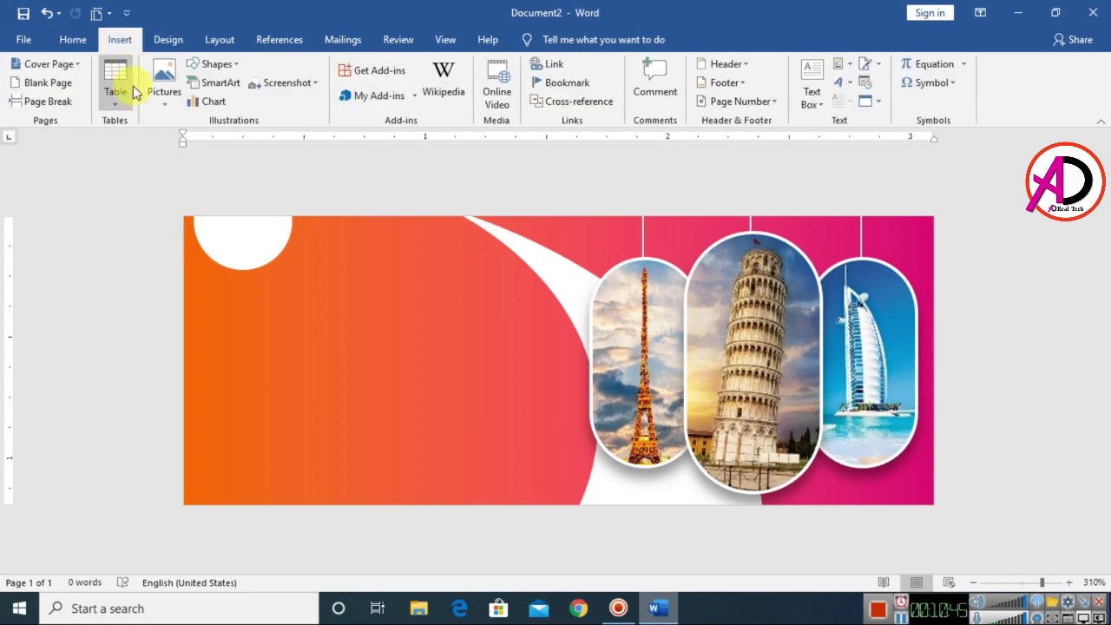
click(848, 94)
click(851, 116)
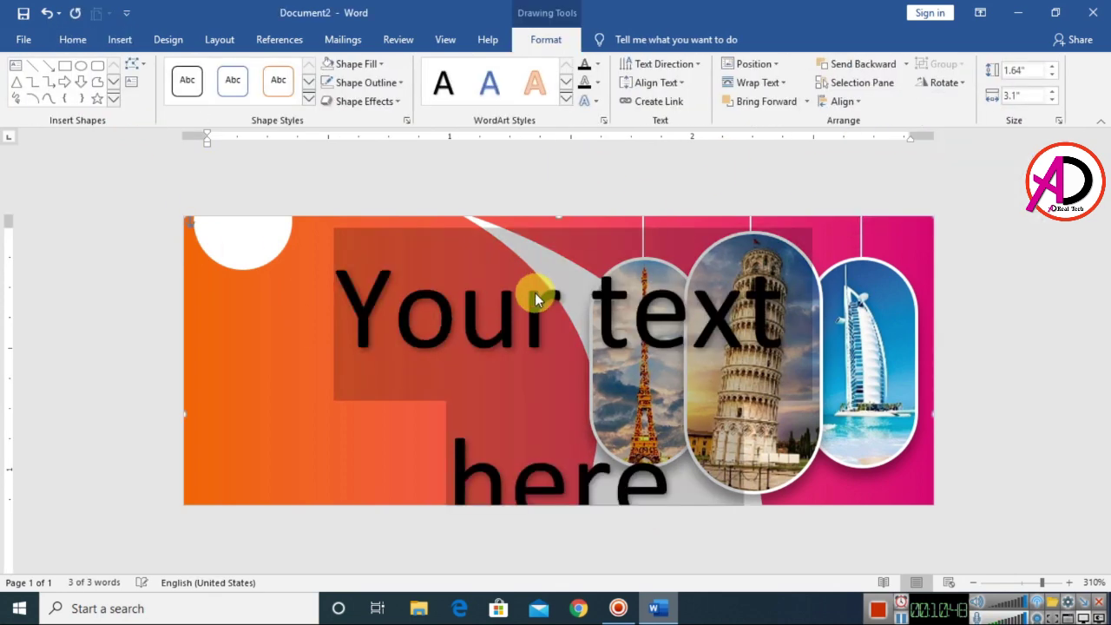
click(73, 39)
click(345, 70)
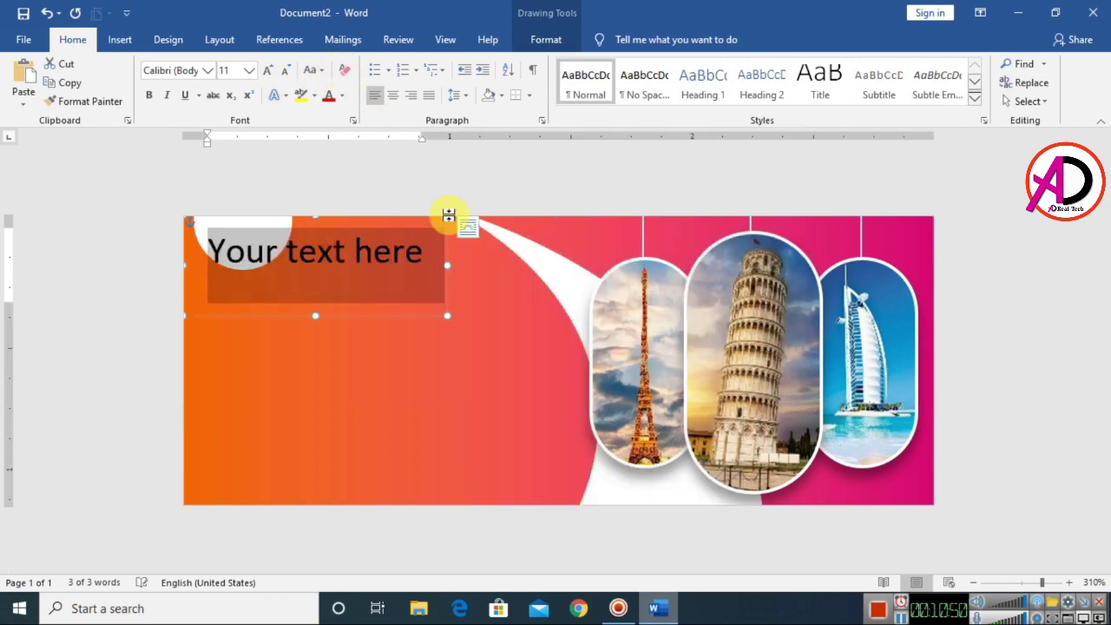
text(P)
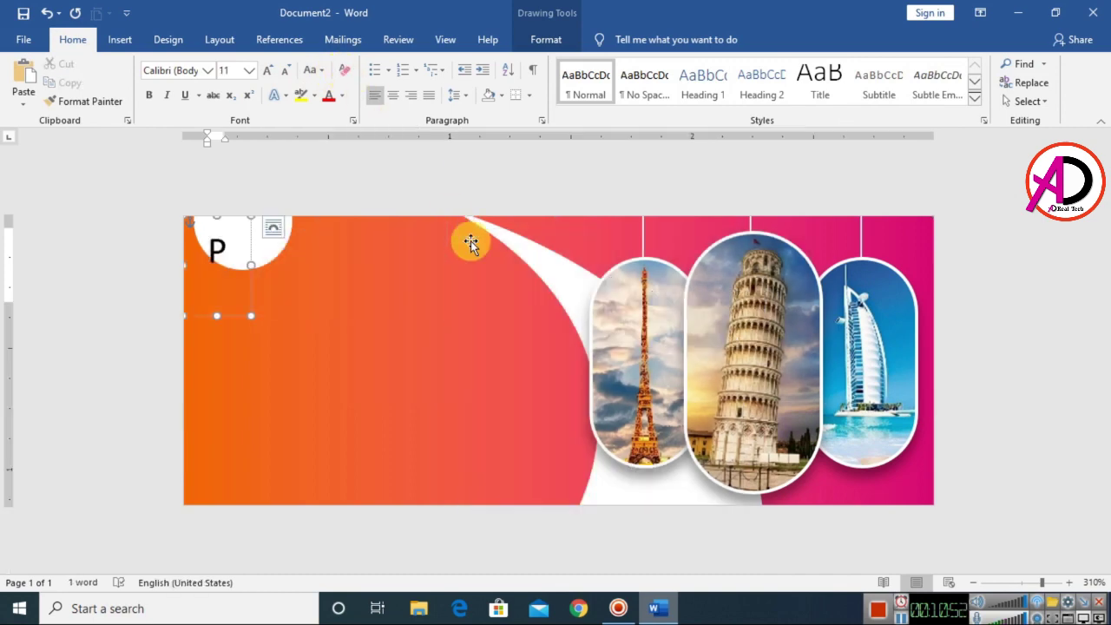
text(isa)
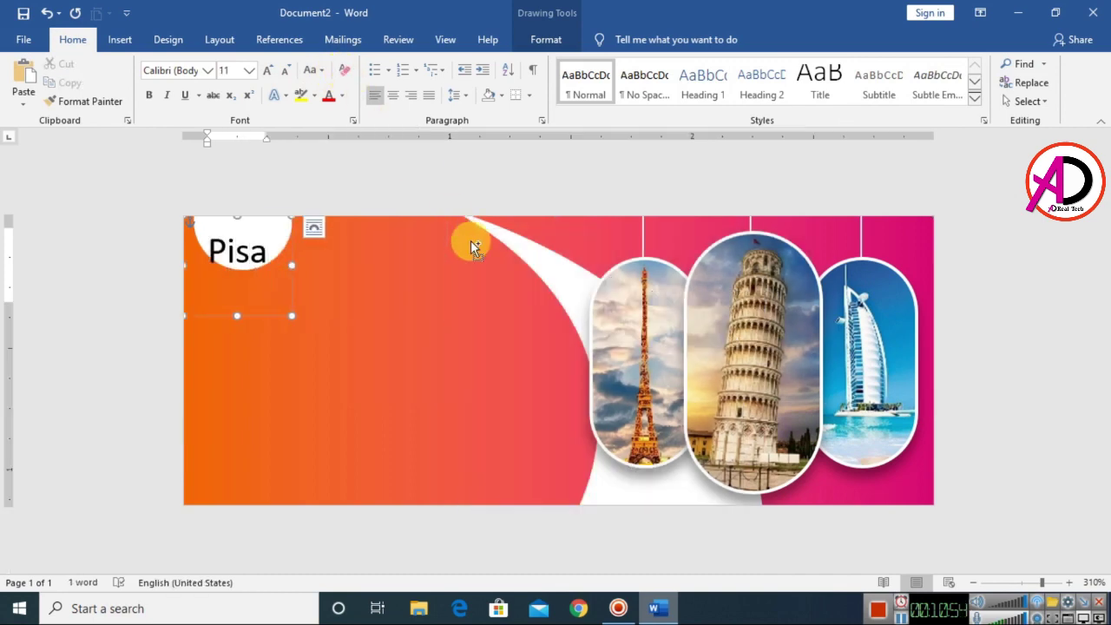
click(314, 227)
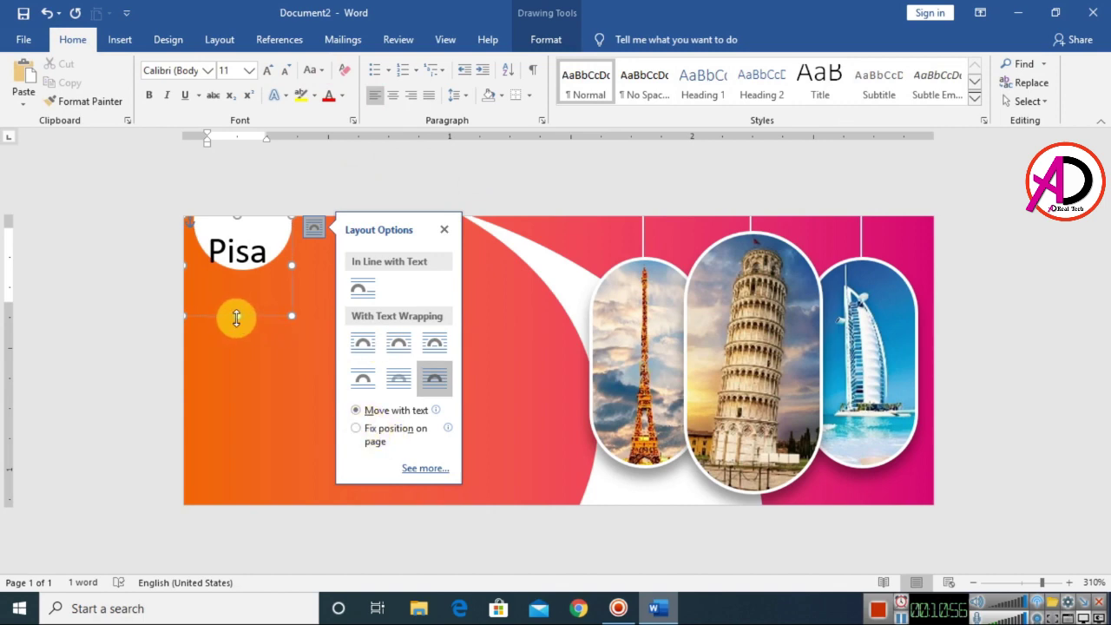
drag(236, 316, 244, 299)
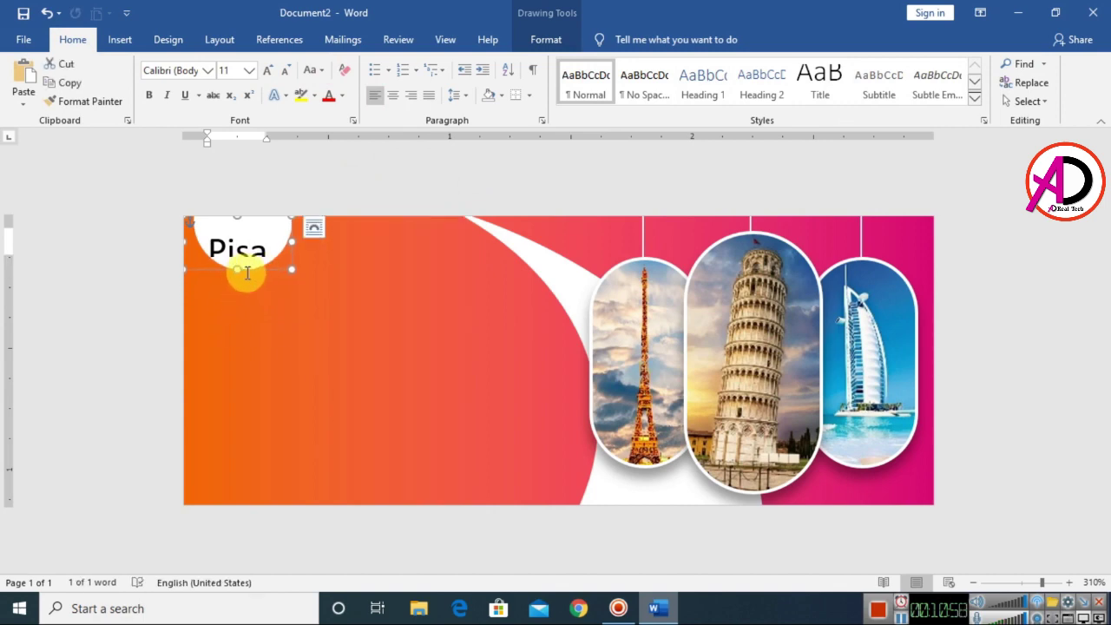
click(257, 269)
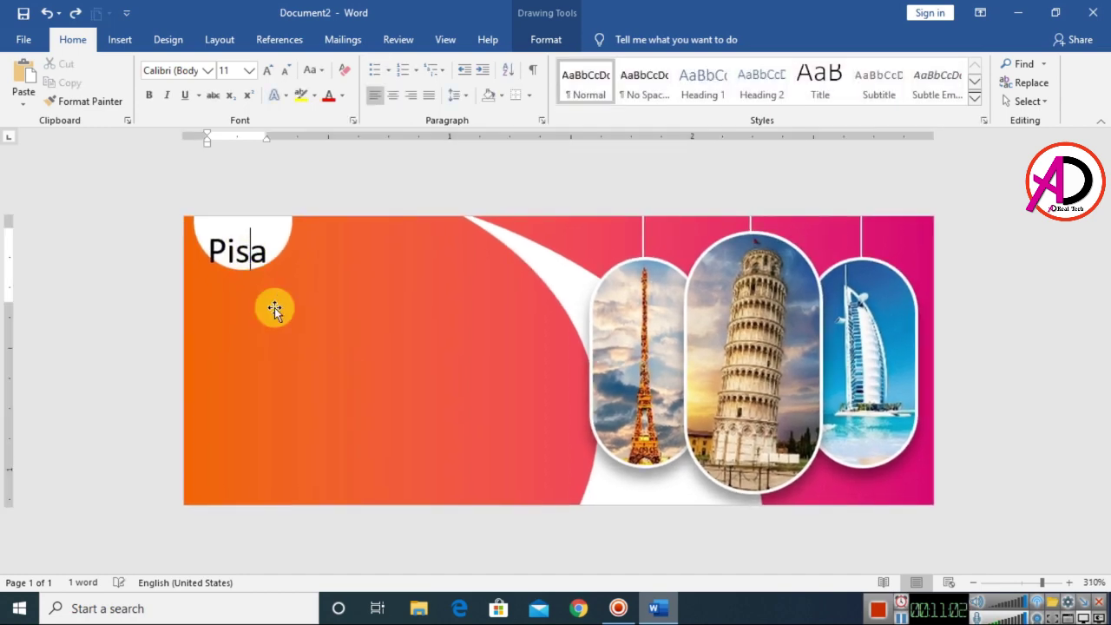
Step: Move the Pisa text box to mid-banner and resize it so Pisa fits one line
scroll(274, 308, down, 5)
drag(317, 325, 518, 427)
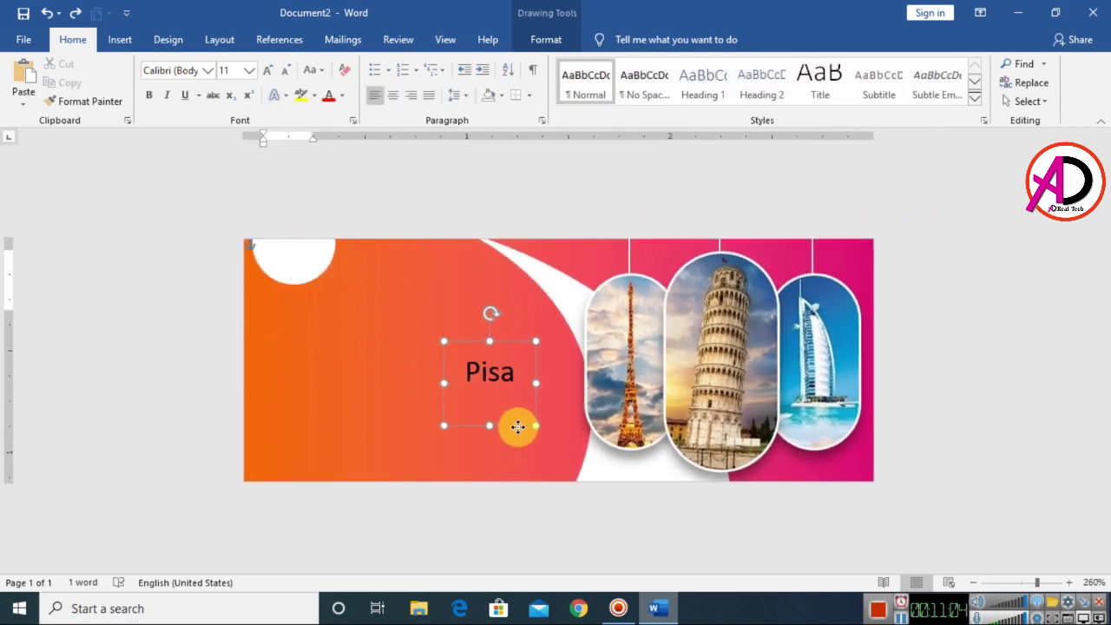
ctrl+scroll(508, 443, up, 10)
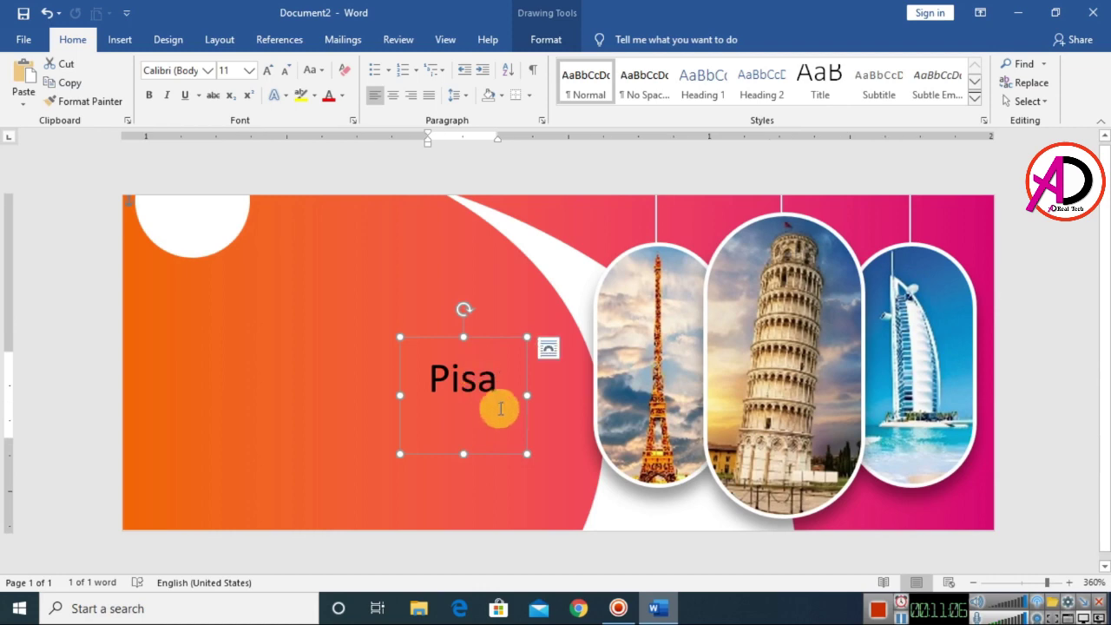
drag(466, 453, 469, 414)
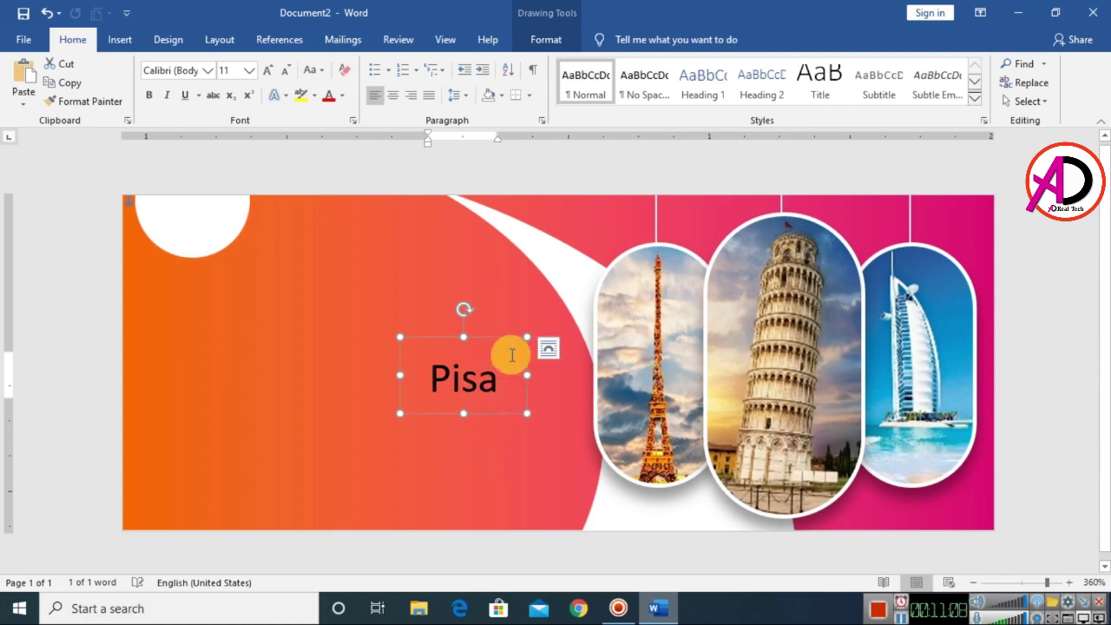
drag(459, 335, 461, 341)
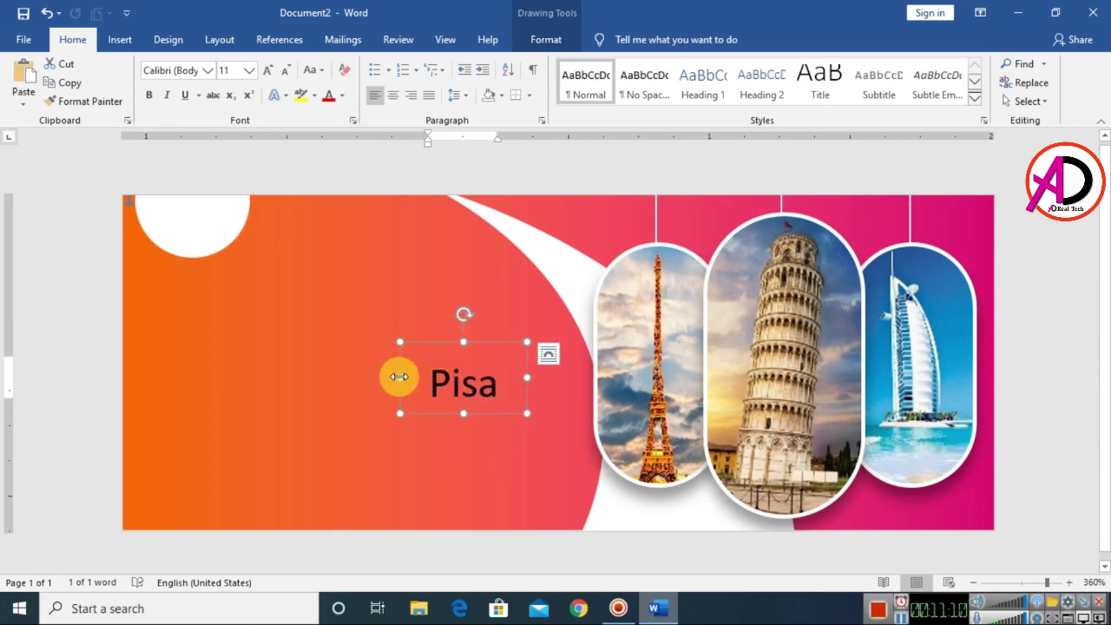
drag(401, 377, 397, 379)
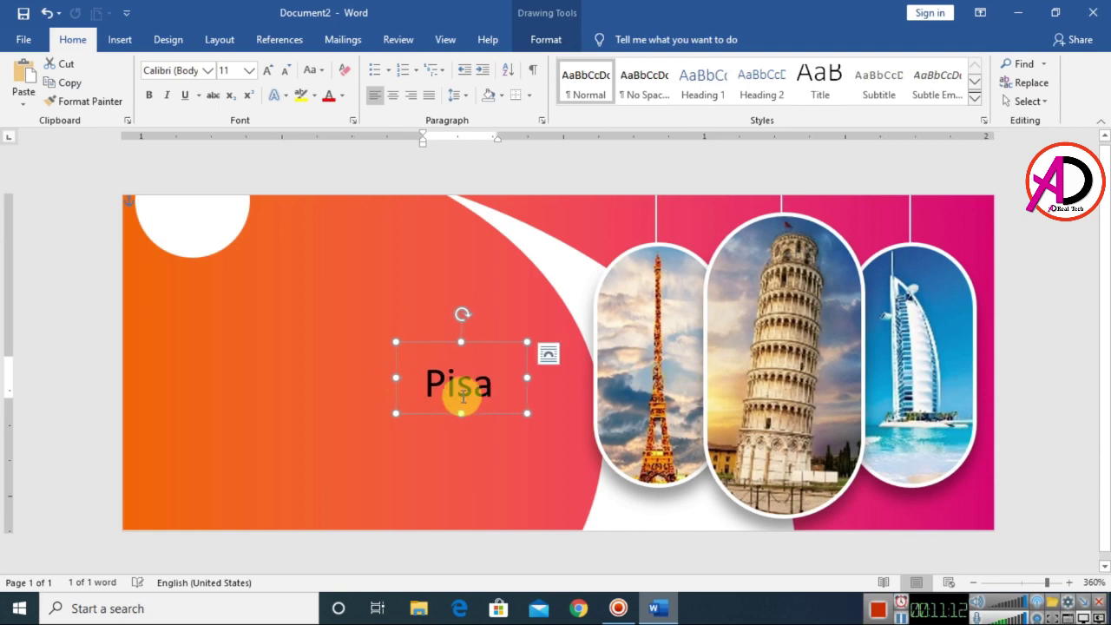
drag(491, 384, 405, 382)
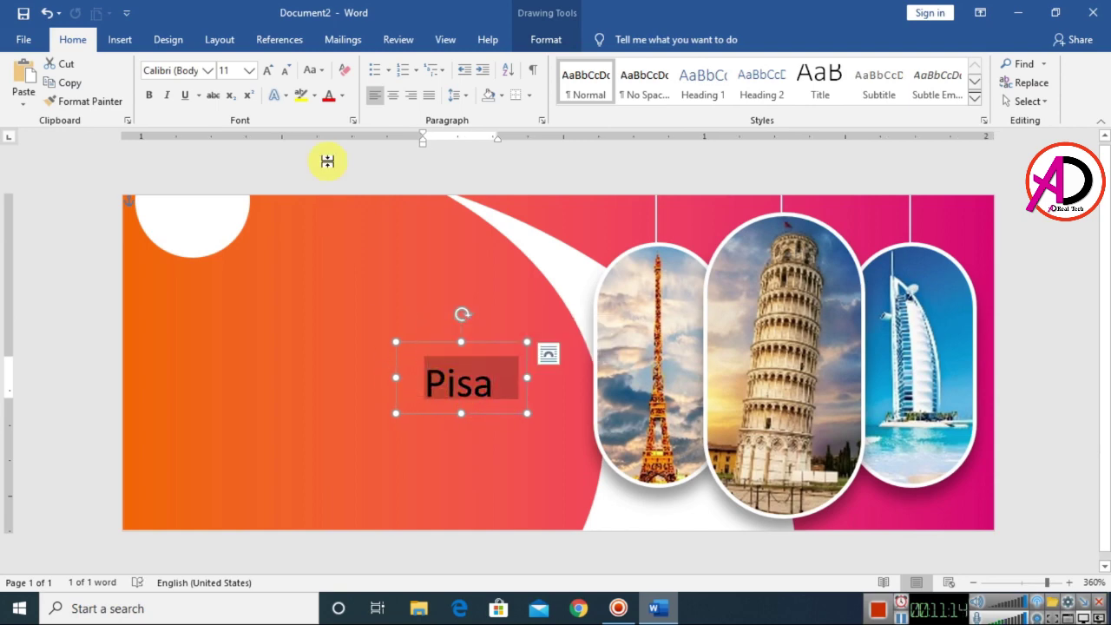
Step: Set Pisa in white Brush Script and move it onto the leaning tower photo
click(269, 71)
click(285, 71)
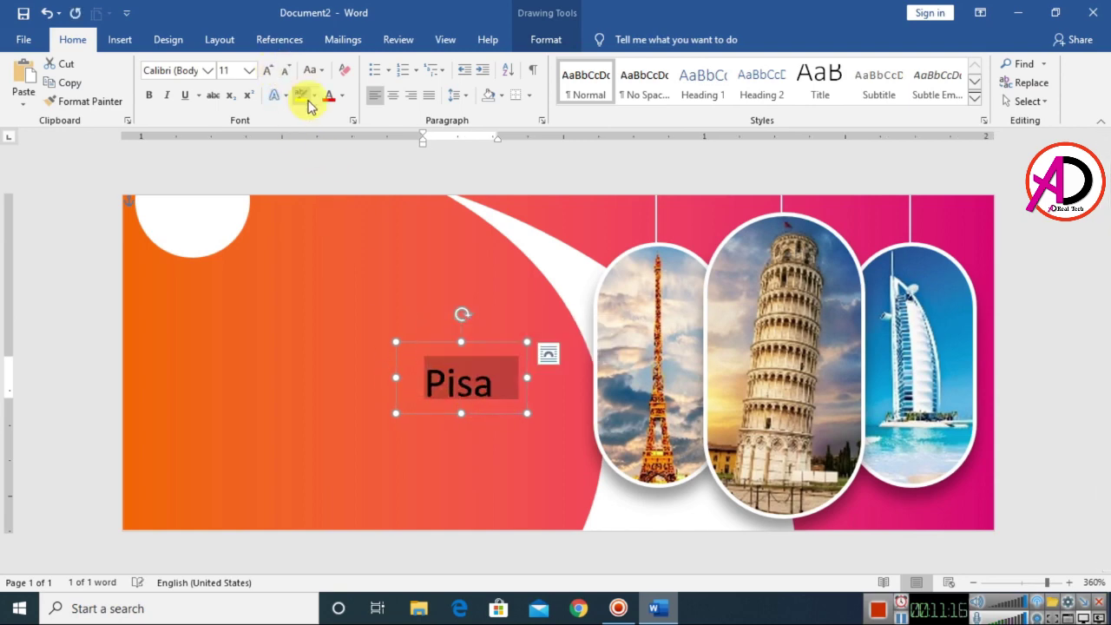
click(209, 71)
click(217, 206)
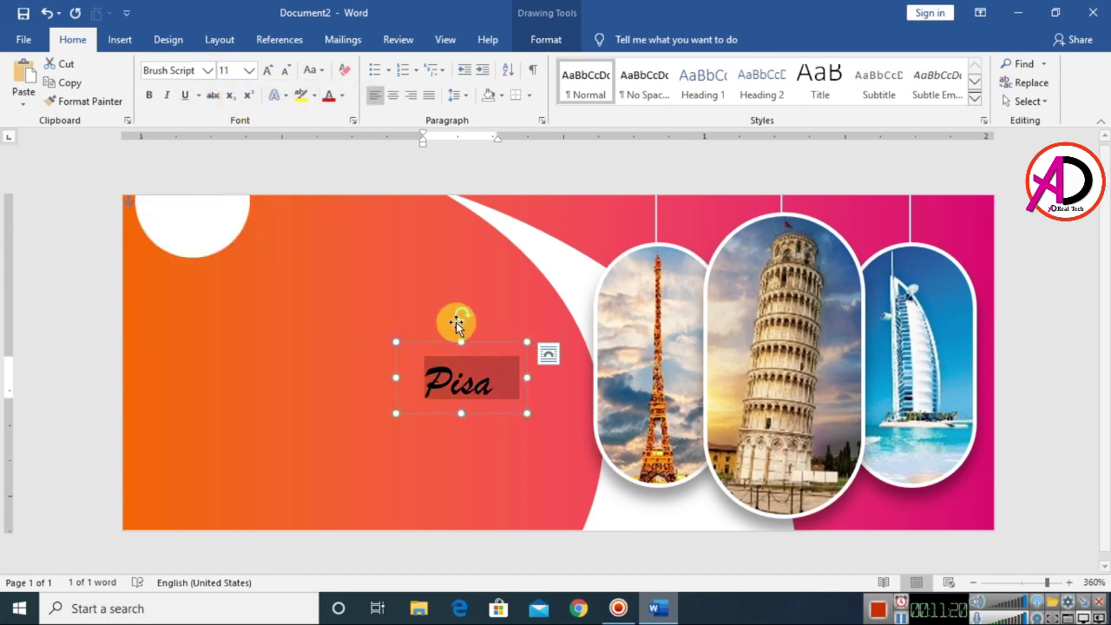
click(342, 95)
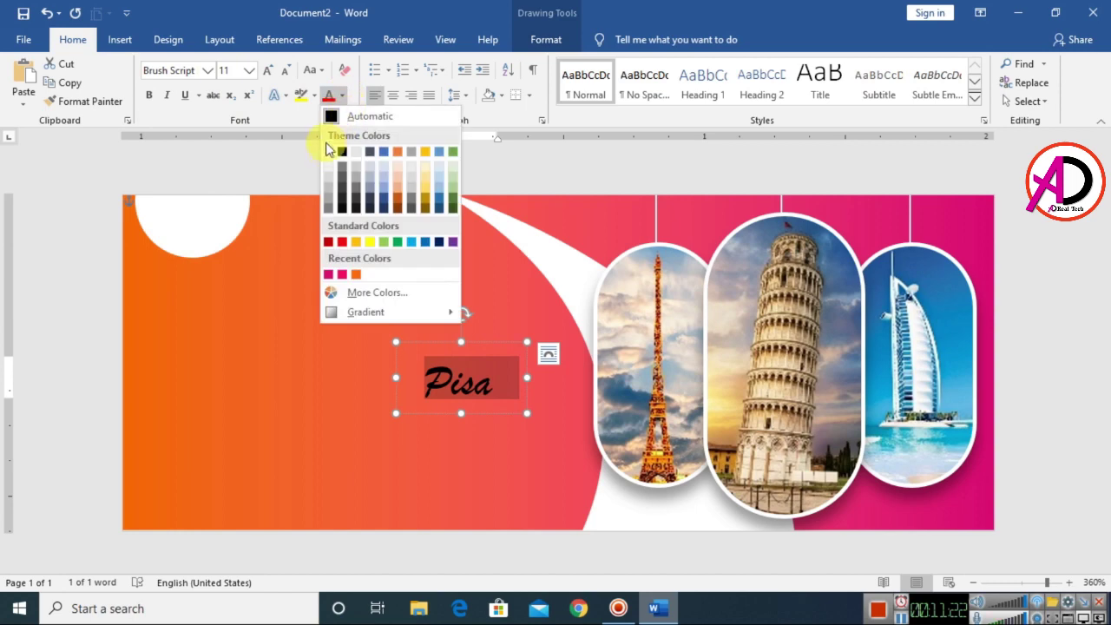
click(400, 254)
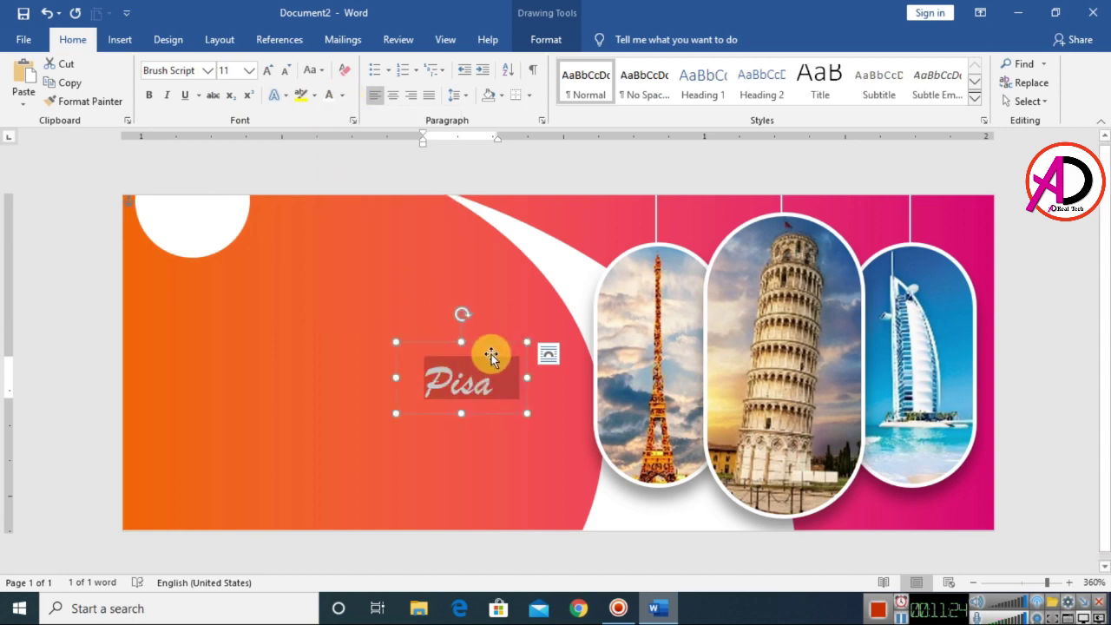
drag(490, 346, 807, 416)
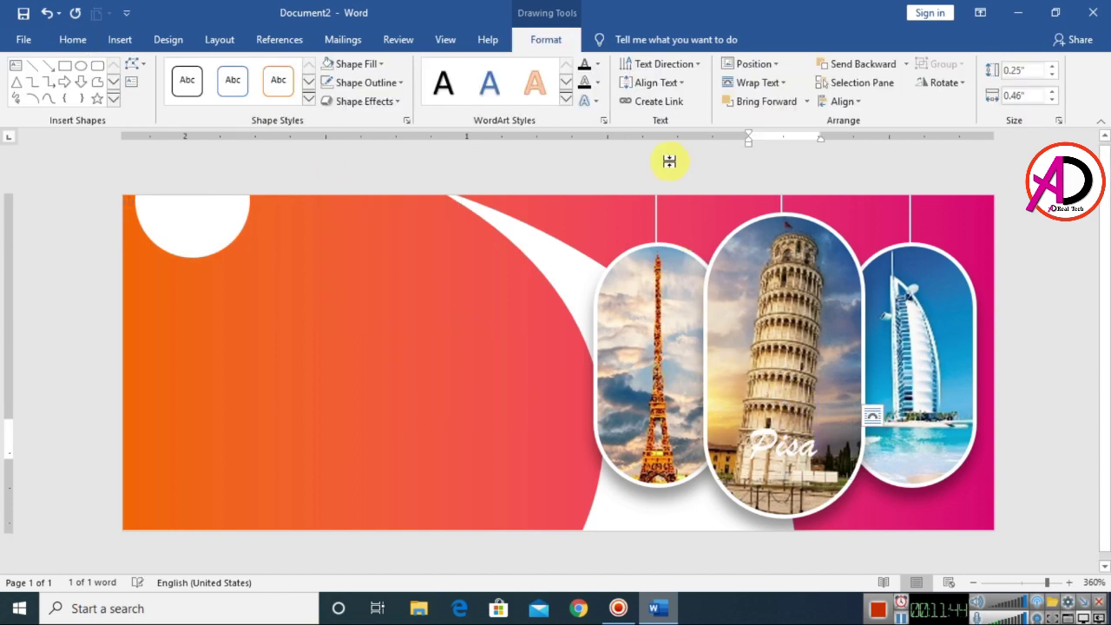
Step: Give the Pisa caption an outer text shadow, replacing a first inner shadow
click(600, 99)
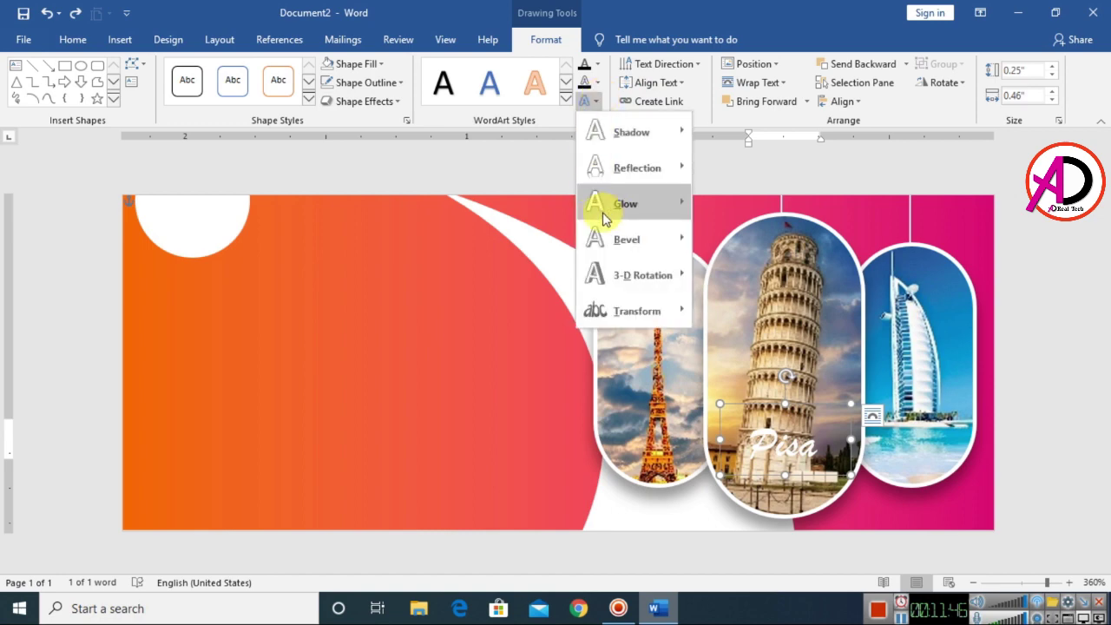
mouse_move(625, 141)
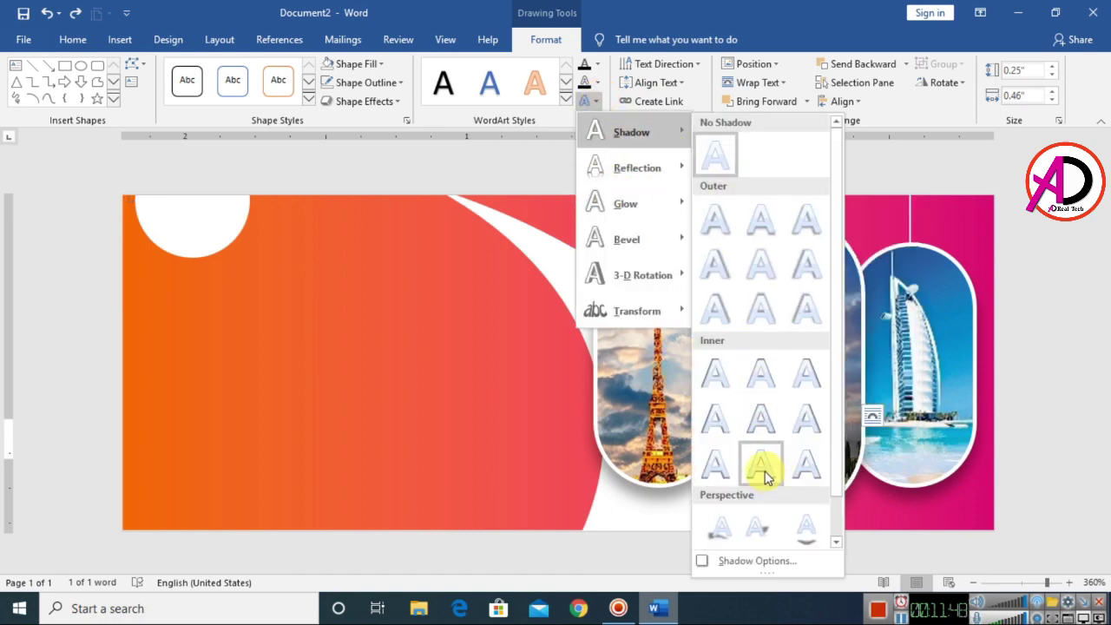
click(762, 440)
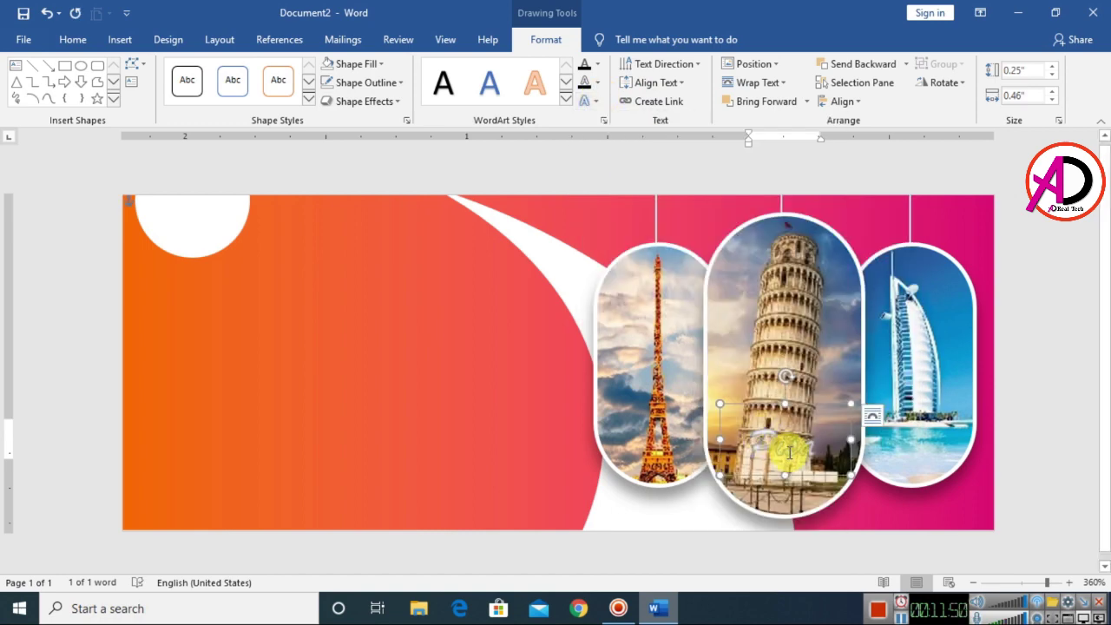
click(593, 100)
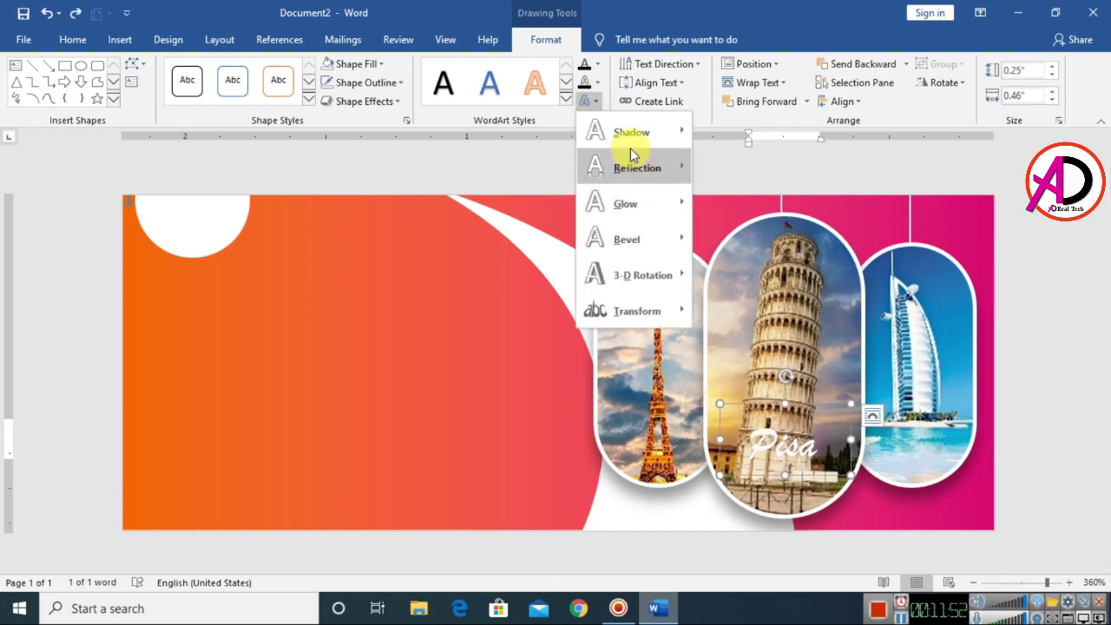
mouse_move(629, 138)
click(719, 259)
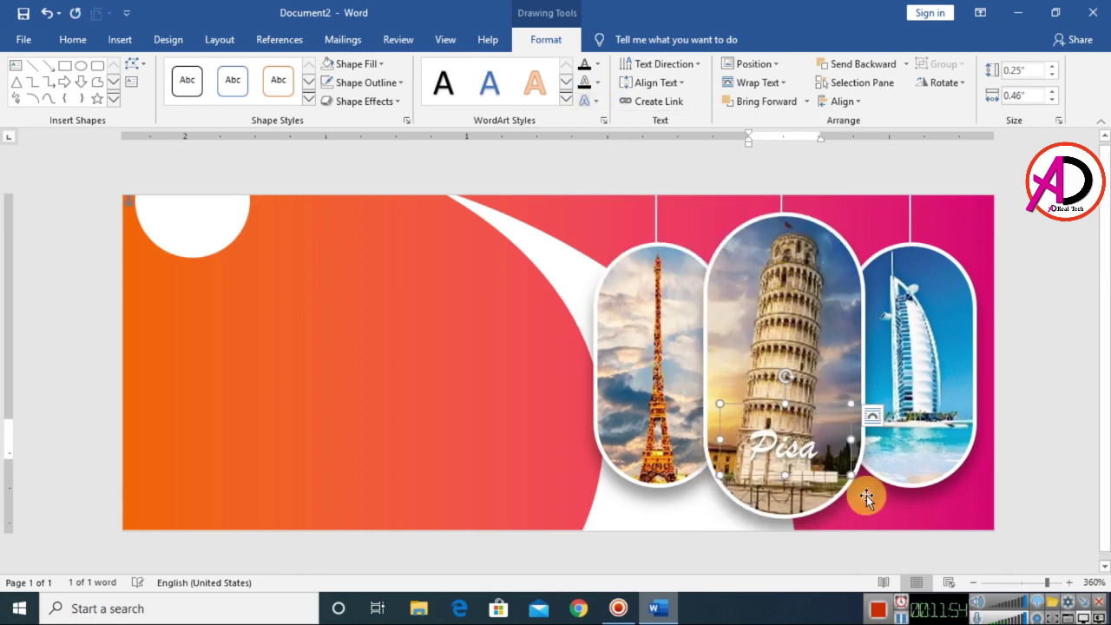
click(1086, 449)
ctrl+scroll(874, 508, up, 1)
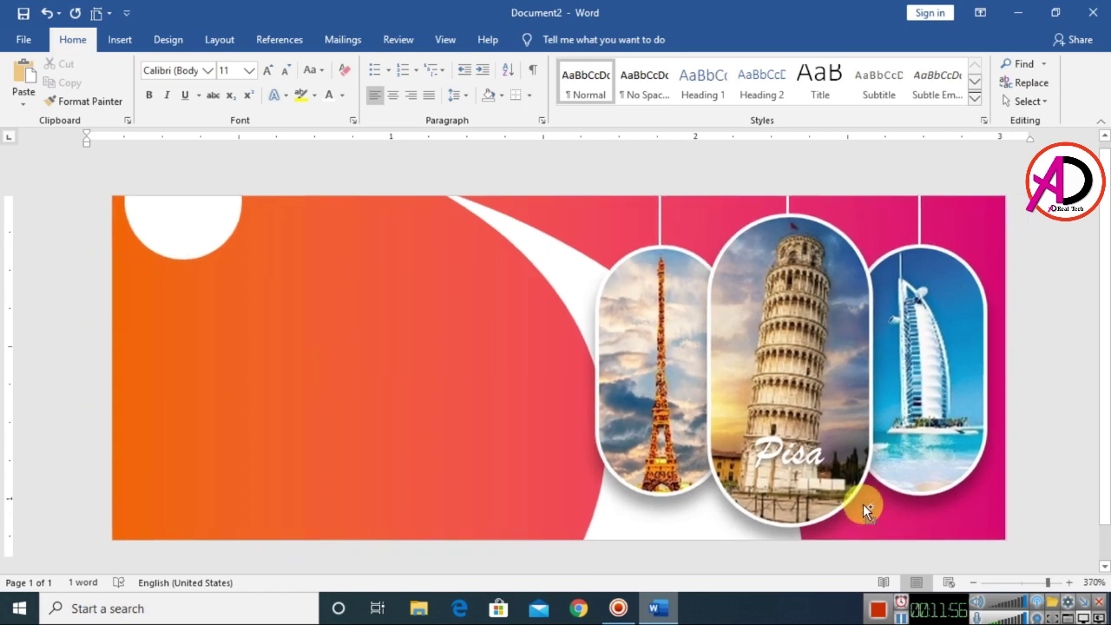
Step: Copy the Pisa caption as 'Tower' beneath it, then place another Tower copy at the banner's left
click(814, 423)
drag(818, 415, 822, 404)
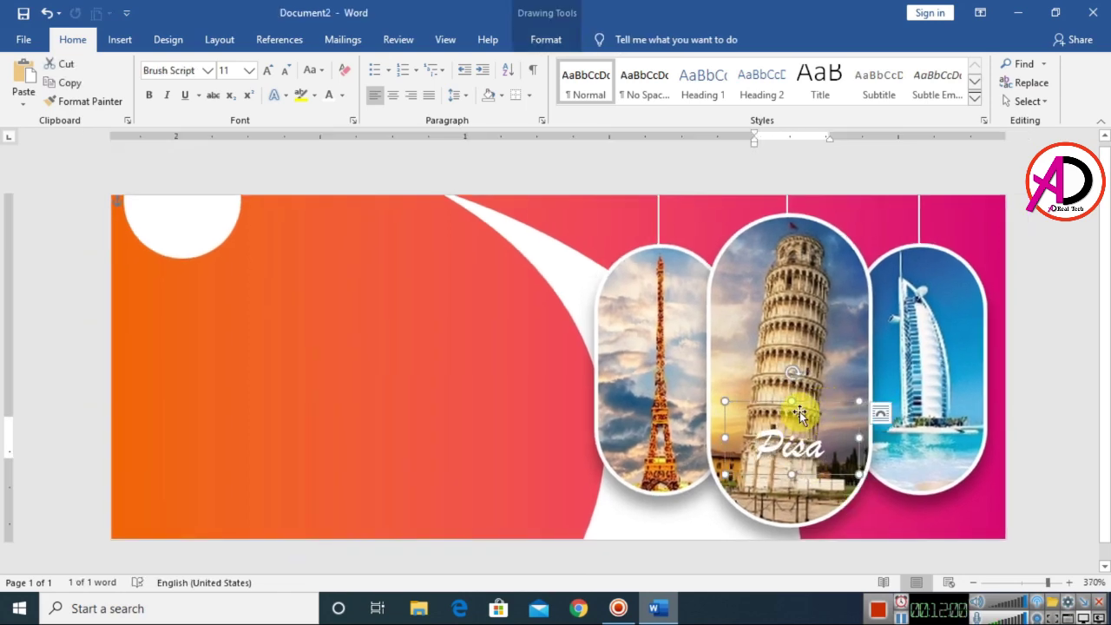
ctrl+drag(805, 419, 868, 464)
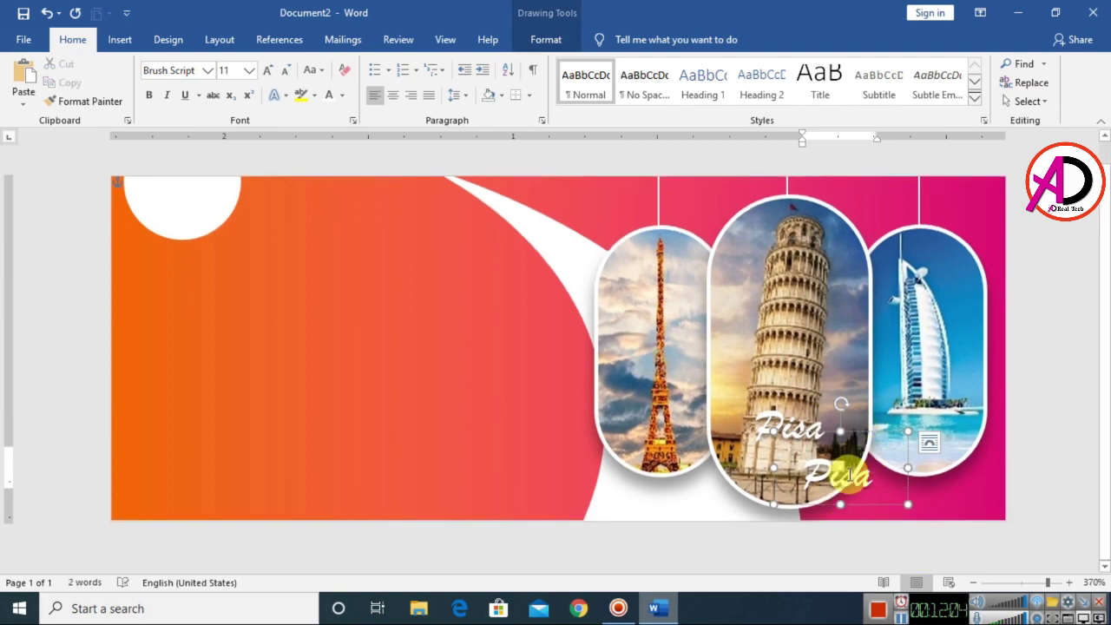
drag(877, 475, 767, 475)
text(ToT)
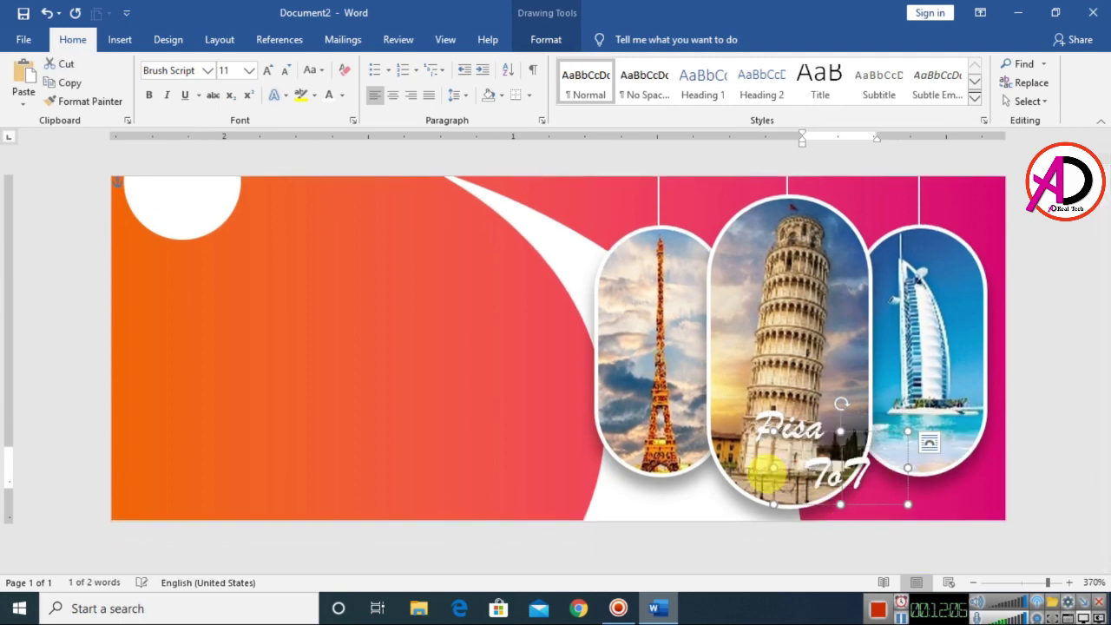
key(shift+Left)
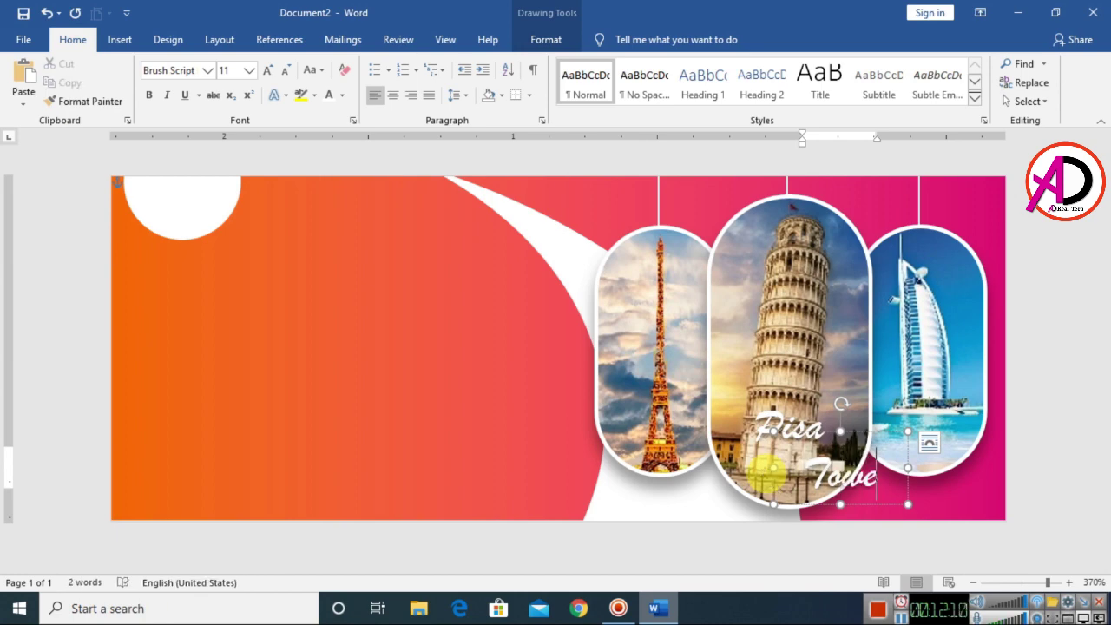
mouse_move(907, 469)
mouse_down()
mouse_move(919, 468)
mouse_move(837, 416)
mouse_move(805, 417)
mouse_up()
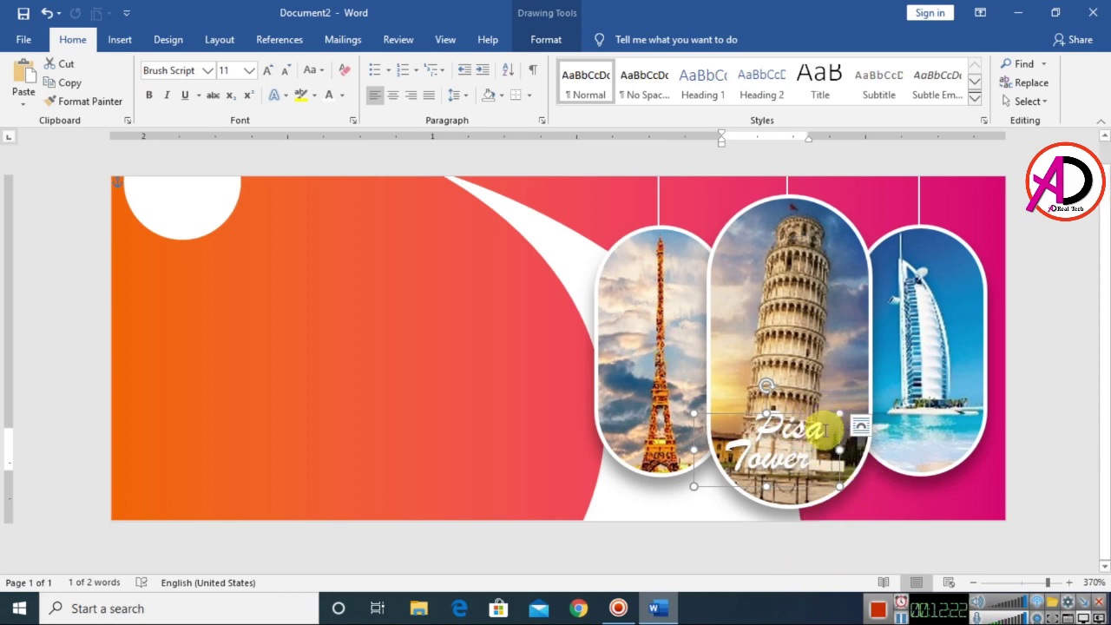
mouse_move(825, 426)
mouse_down()
mouse_move(816, 481)
mouse_move(534, 352)
mouse_up()
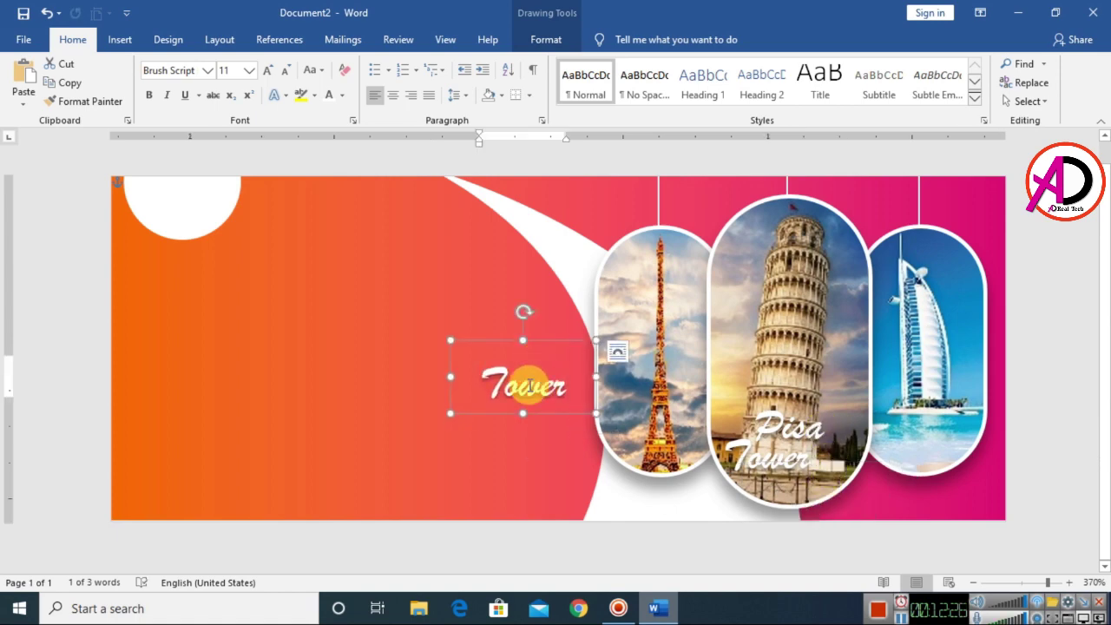
Step: Retype the spare Tower copy as 'FROM $1.50' and widen its box
drag(560, 388, 466, 385)
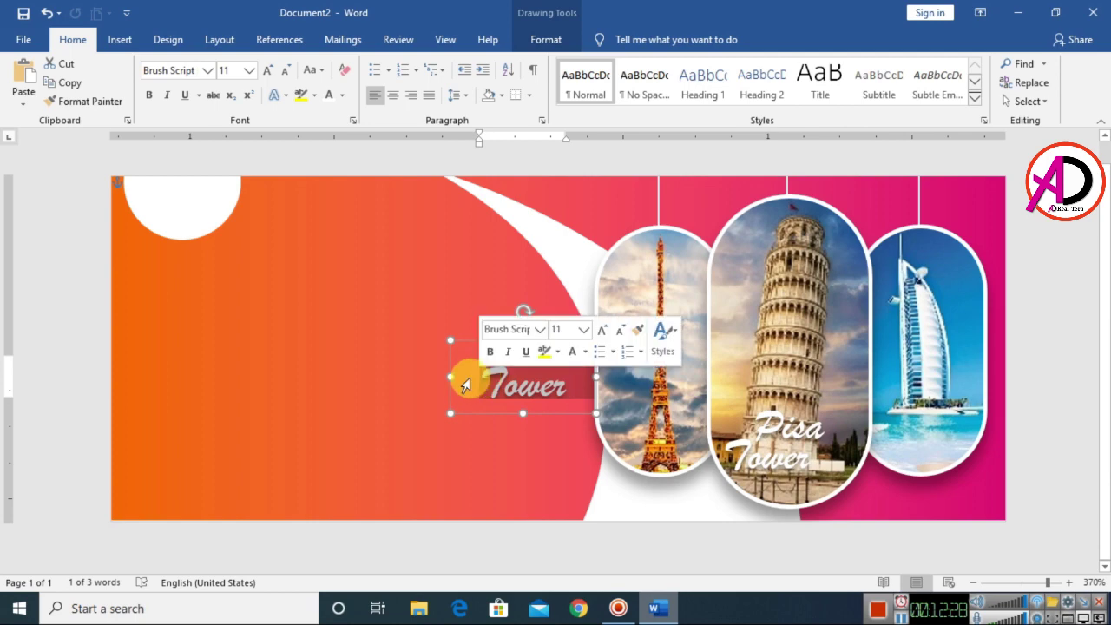
text(FOR)
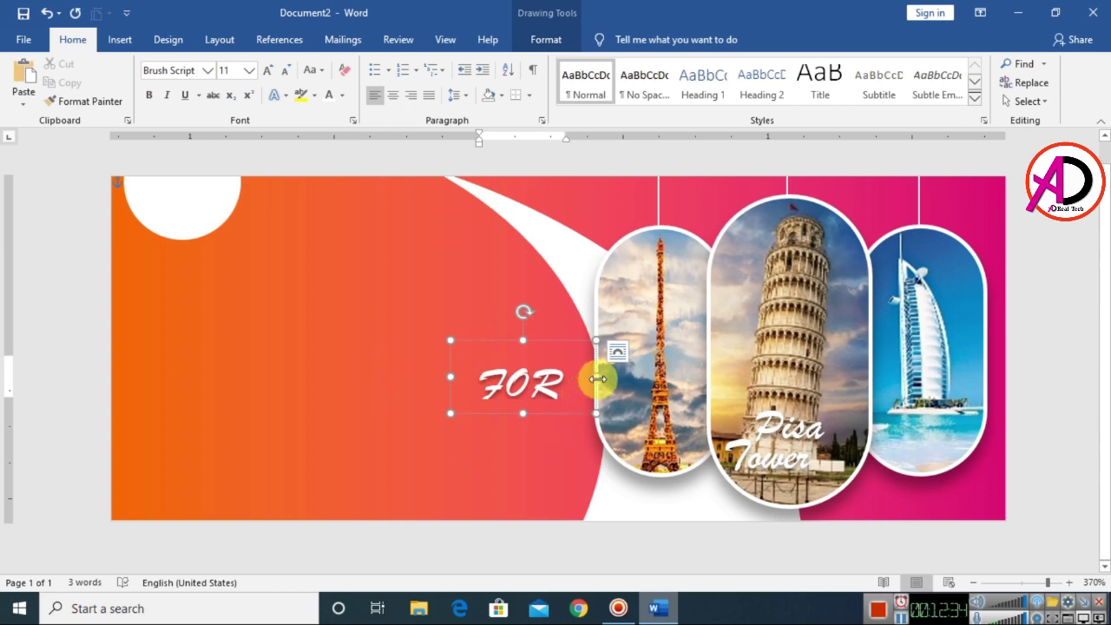
drag(598, 378, 787, 377)
drag(627, 382, 453, 376)
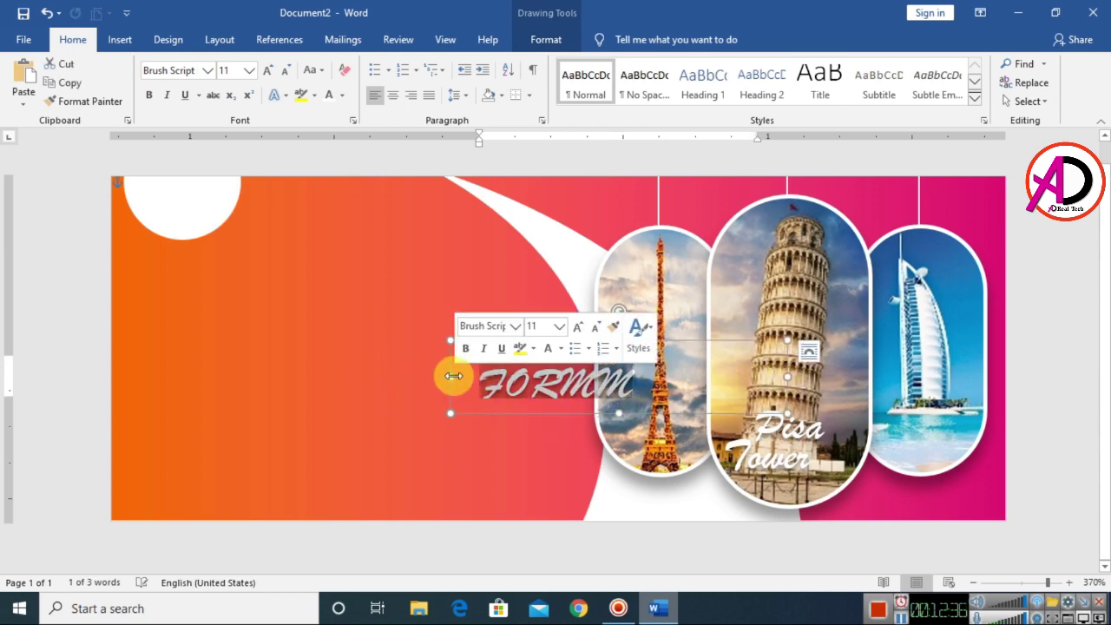
text(F)
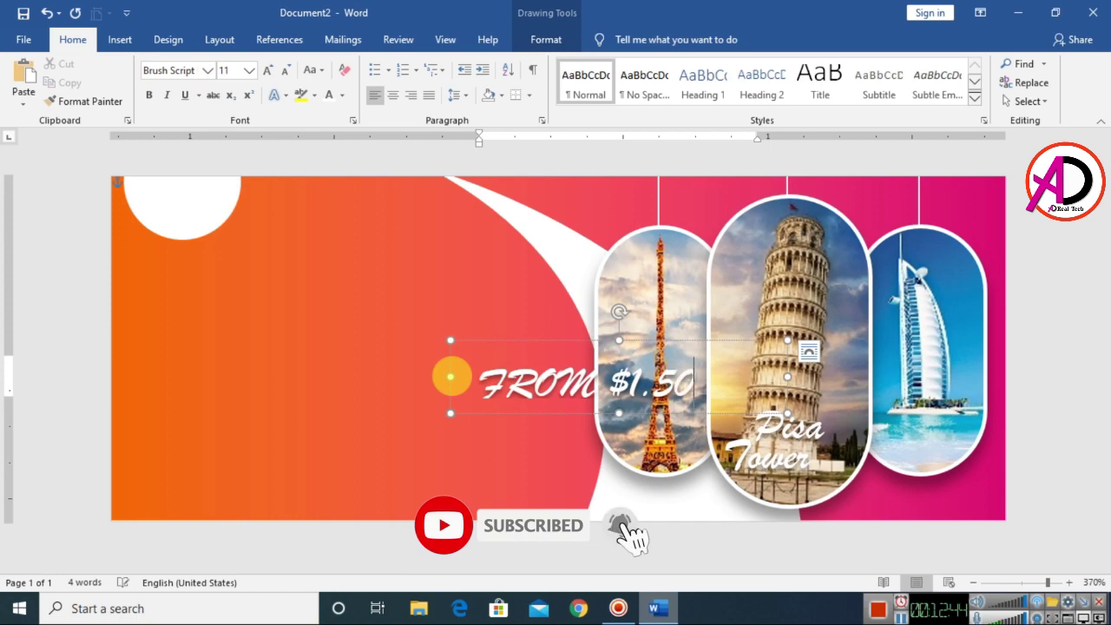
Step: Format the price text in bold Calibri at size 5
key(ctrl+a)
click(208, 70)
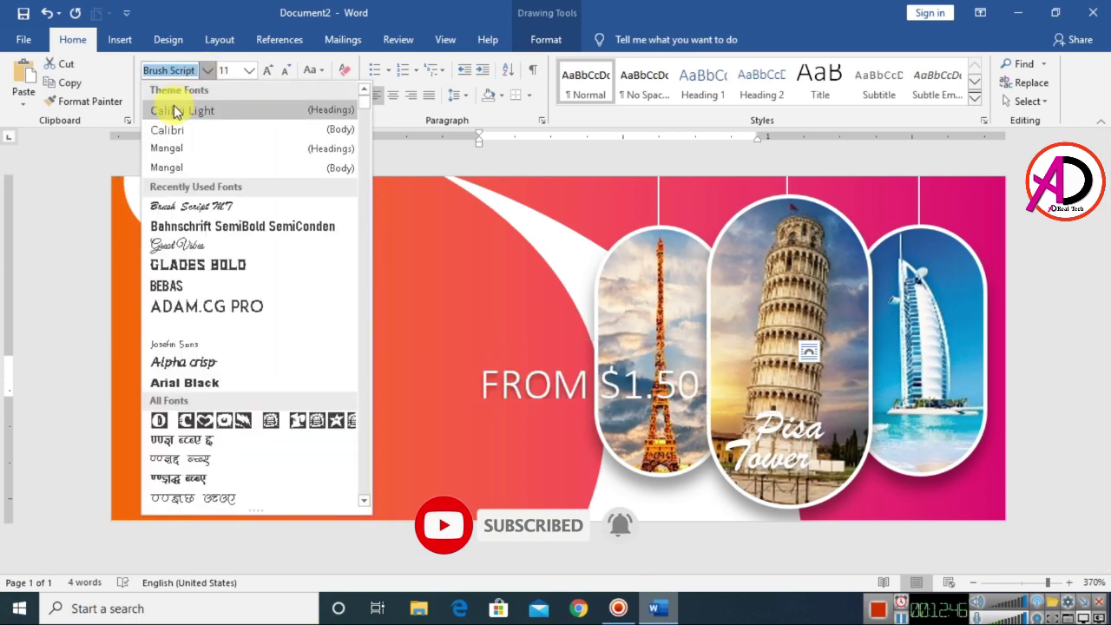
click(176, 111)
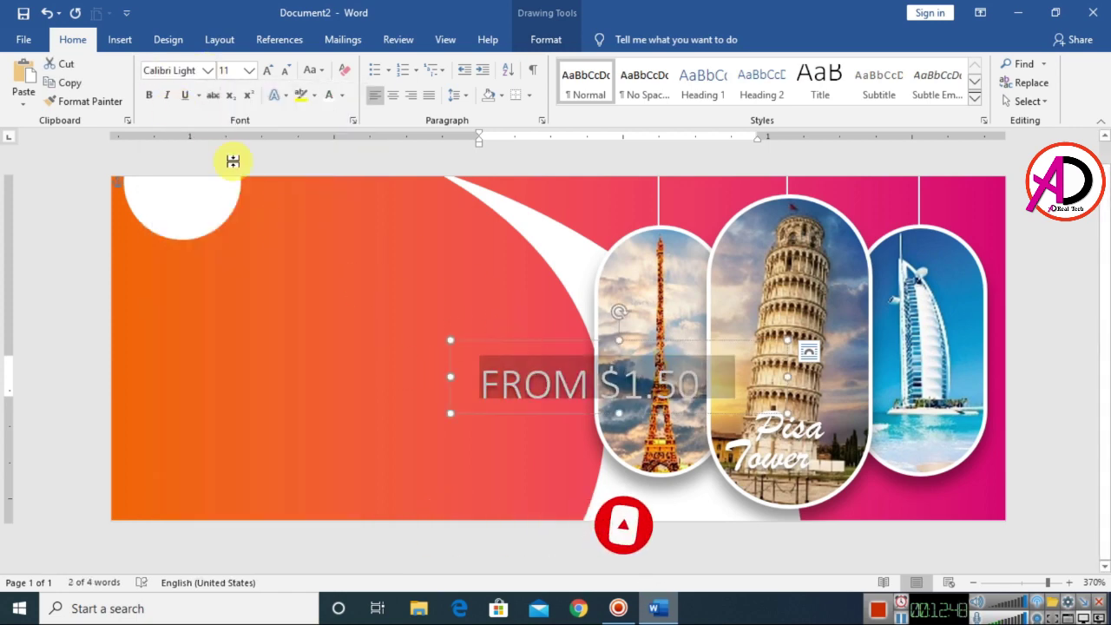
click(207, 70)
click(184, 131)
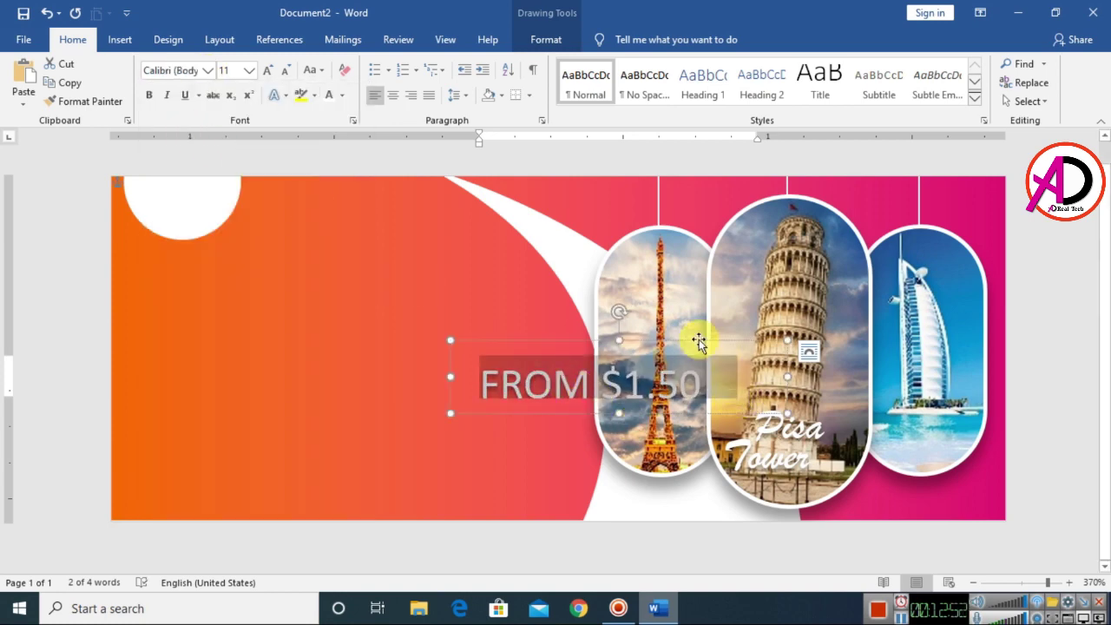
key(ctrl+bracketleft)
key(ctrl+bracketleft)
key(ctrl+bracketleft)
key(ctrl+bracketleft)
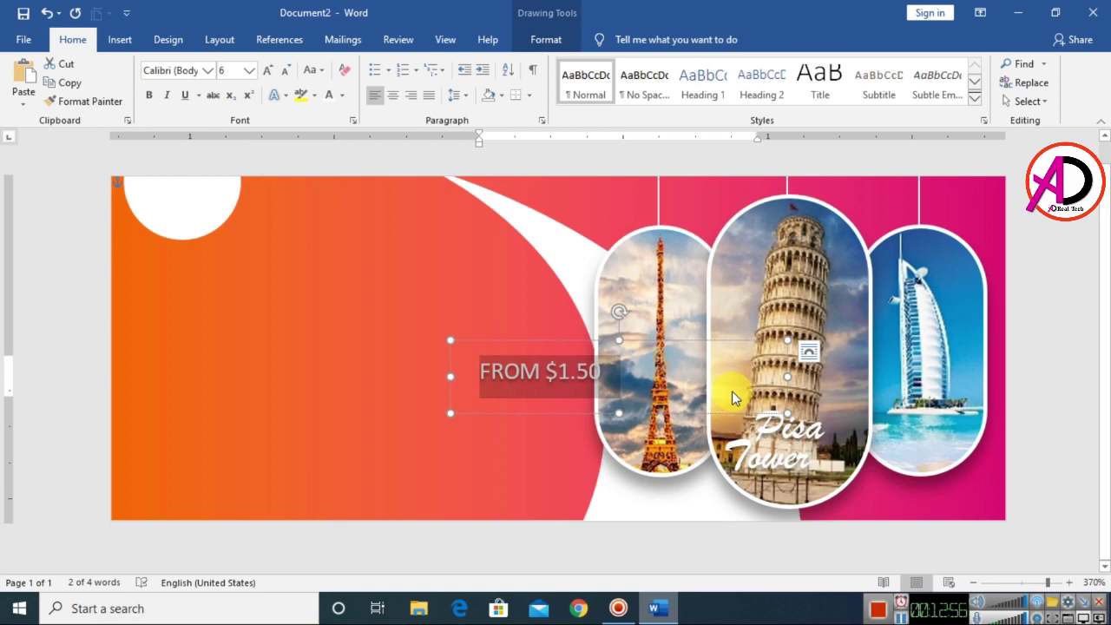
key(ctrl+bracketleft)
click(154, 94)
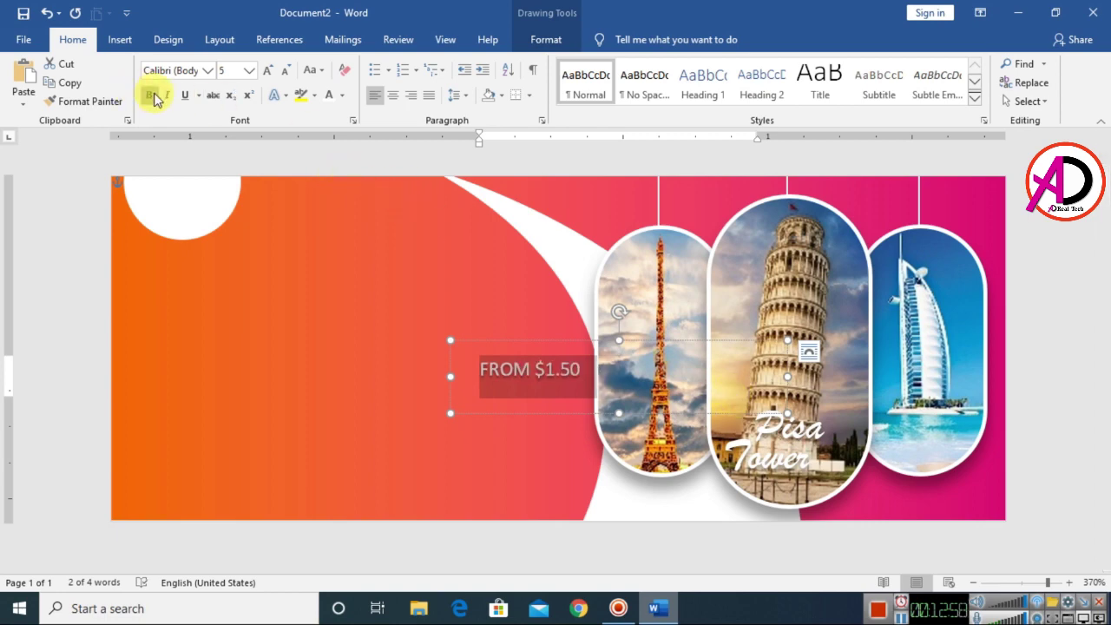
Step: Shrink the price text to size 3 and reposition and narrow its box
mouse_move(530, 346)
mouse_down()
mouse_move(795, 470)
mouse_move(845, 527)
mouse_up()
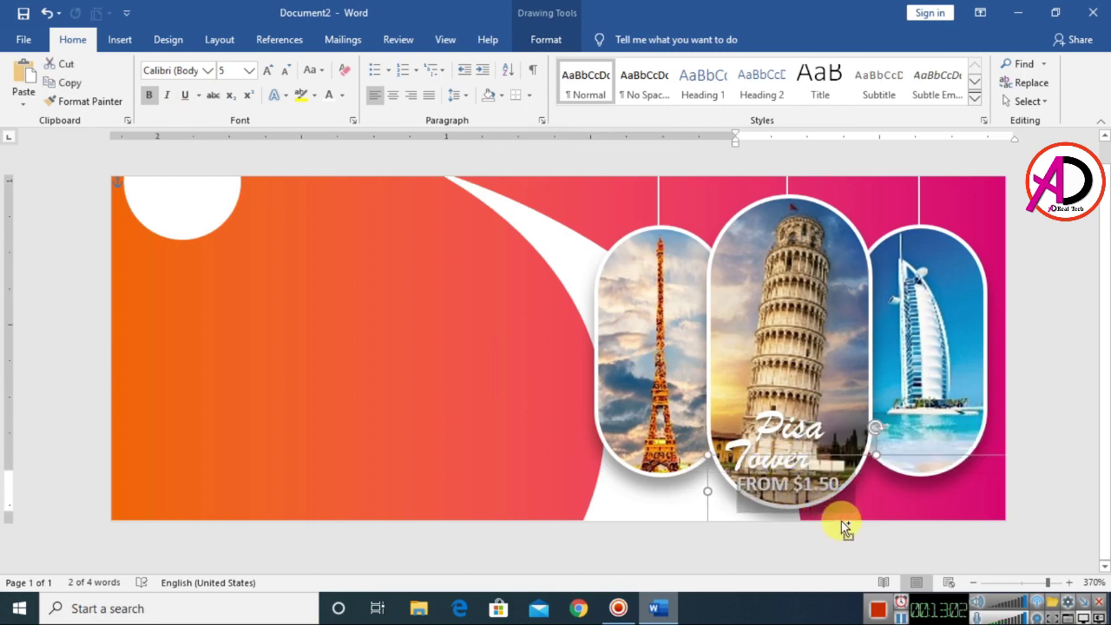
key(ctrl+bracketleft)
key(ctrl+bracketleft)
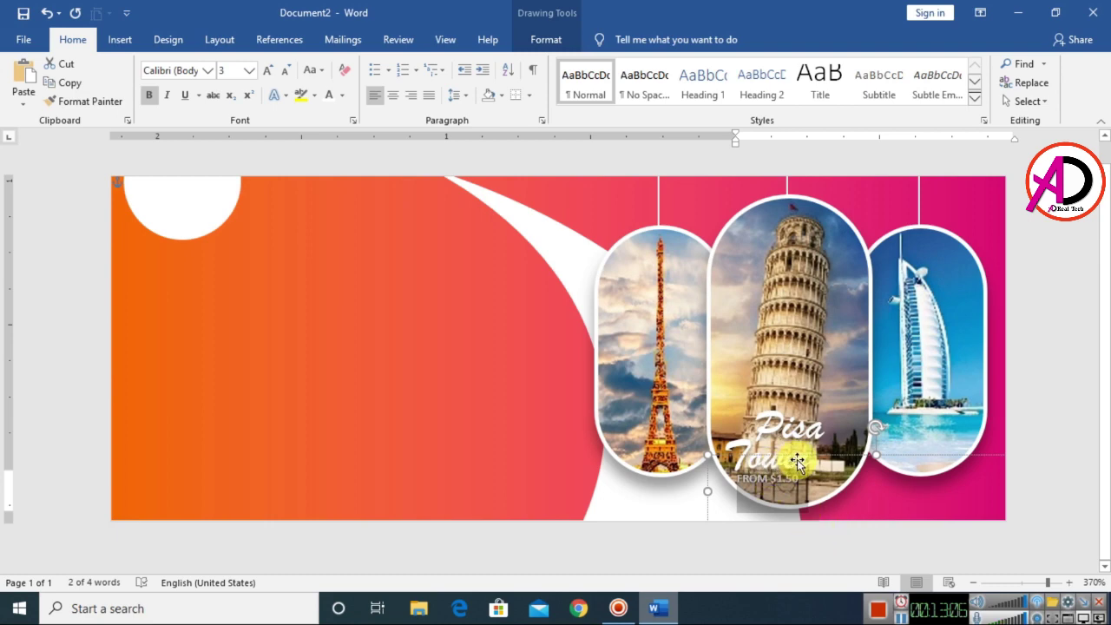
drag(773, 478, 371, 365)
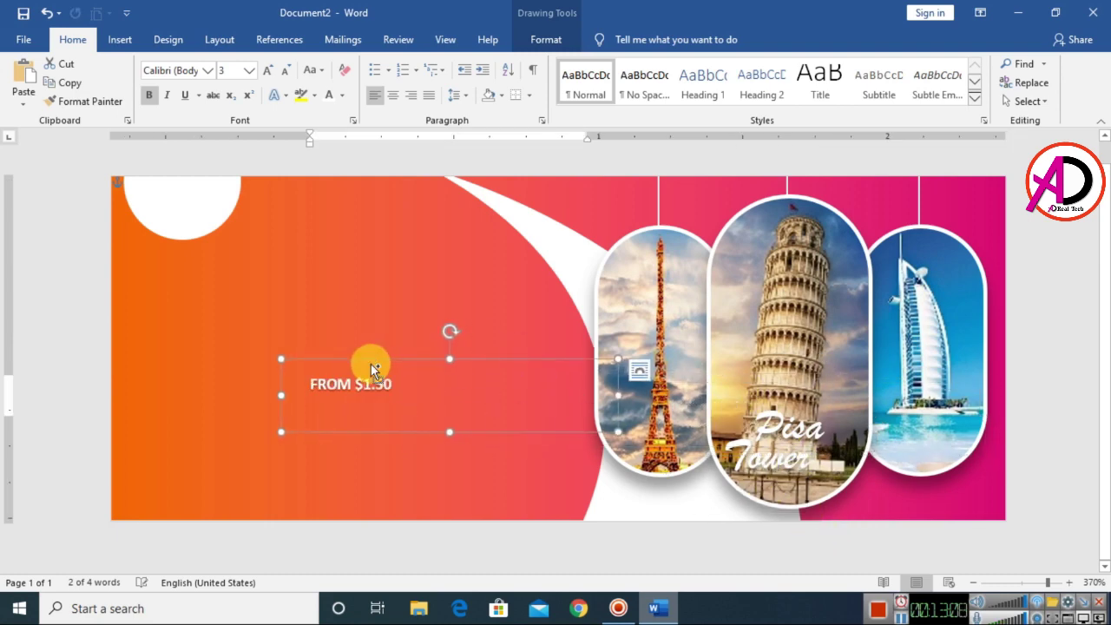
mouse_move(618, 395)
mouse_down()
mouse_move(391, 395)
mouse_move(428, 378)
mouse_move(830, 467)
mouse_move(824, 459)
mouse_up()
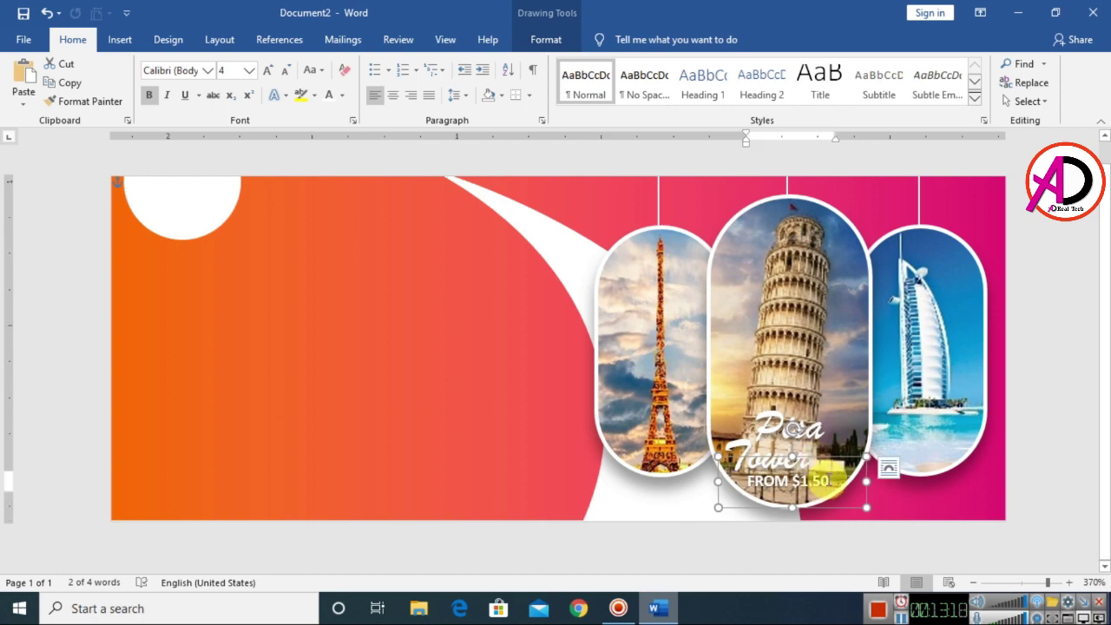
Step: Make the FROM $1.50 price text yellow
click(343, 99)
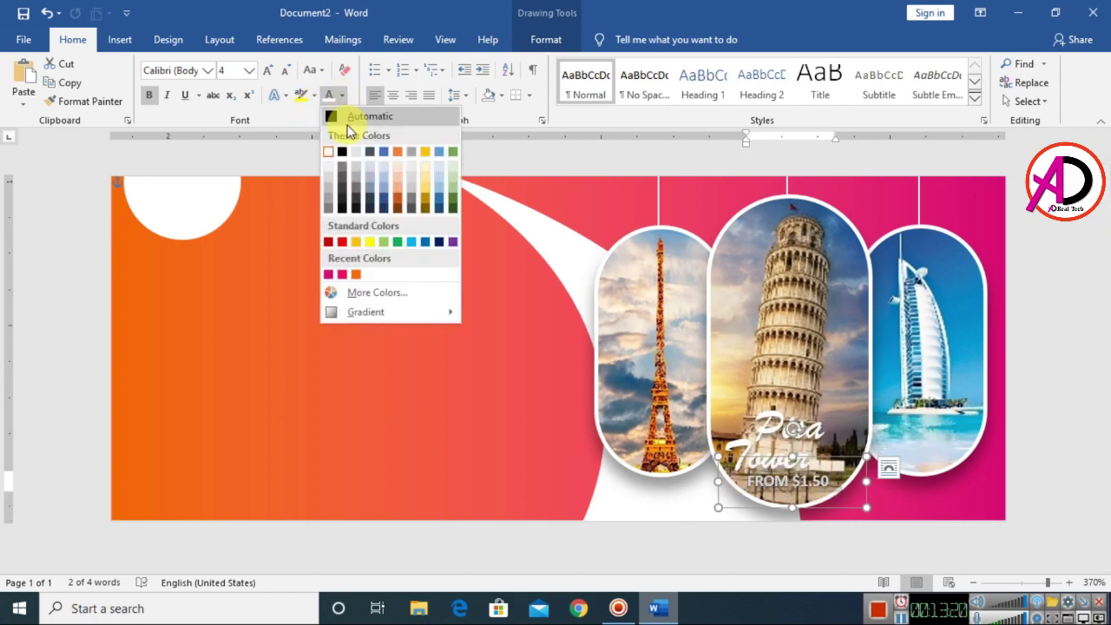
click(364, 242)
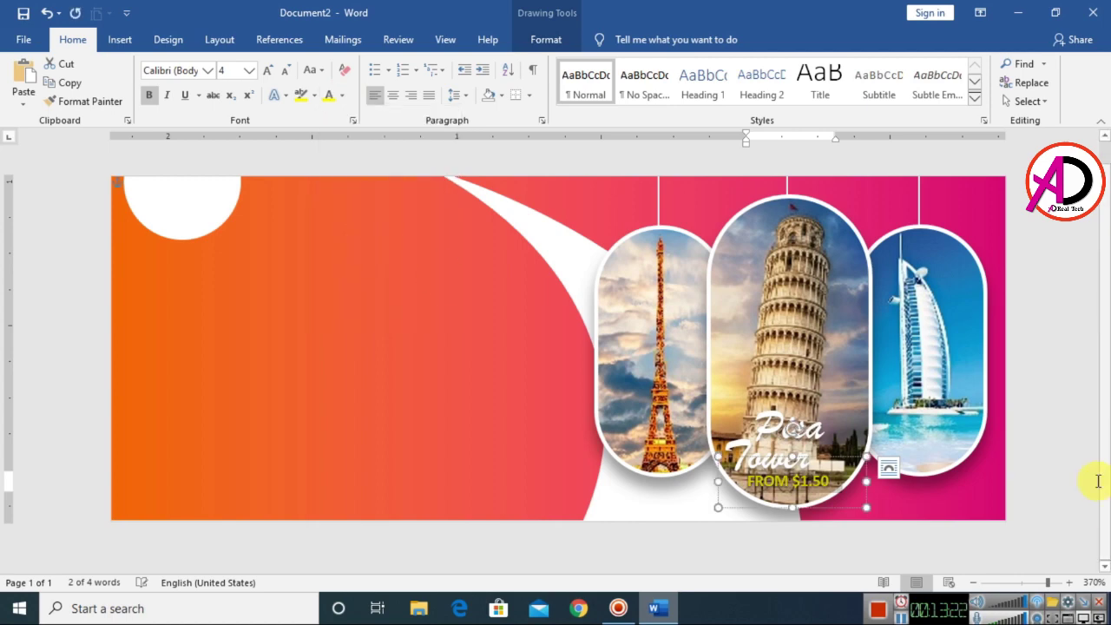
click(1054, 470)
scroll(1037, 492, up, 2)
Step: Copy the Pisa Tower title and price line onto the Dubai photo pill
click(812, 427)
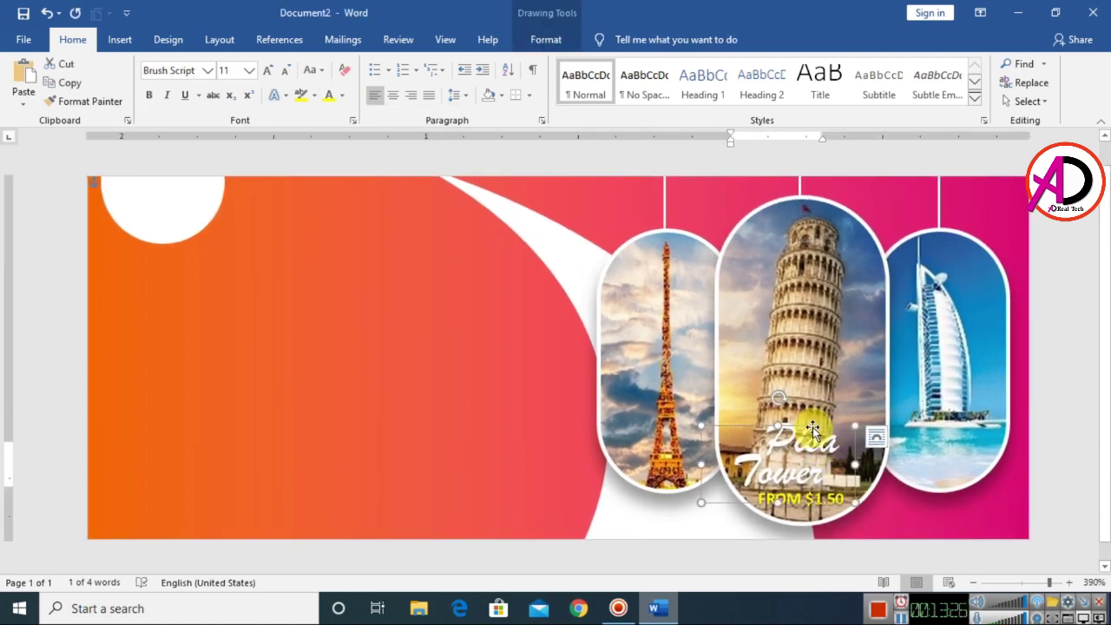
drag(815, 431, 894, 427)
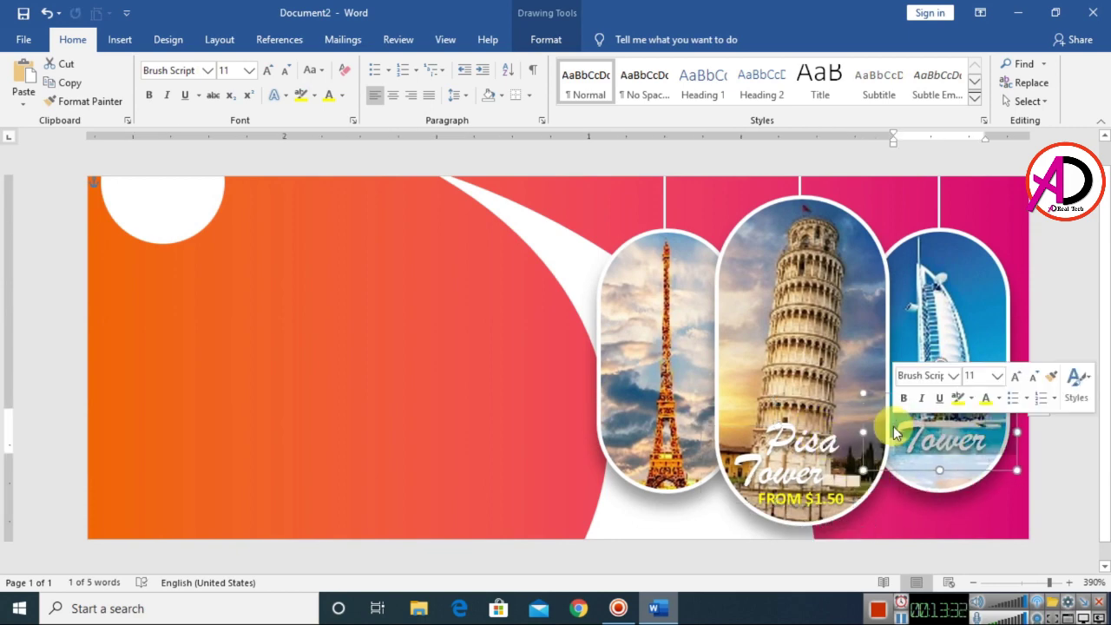
text(Dubai)
drag(1016, 432, 1062, 446)
drag(799, 499, 943, 467)
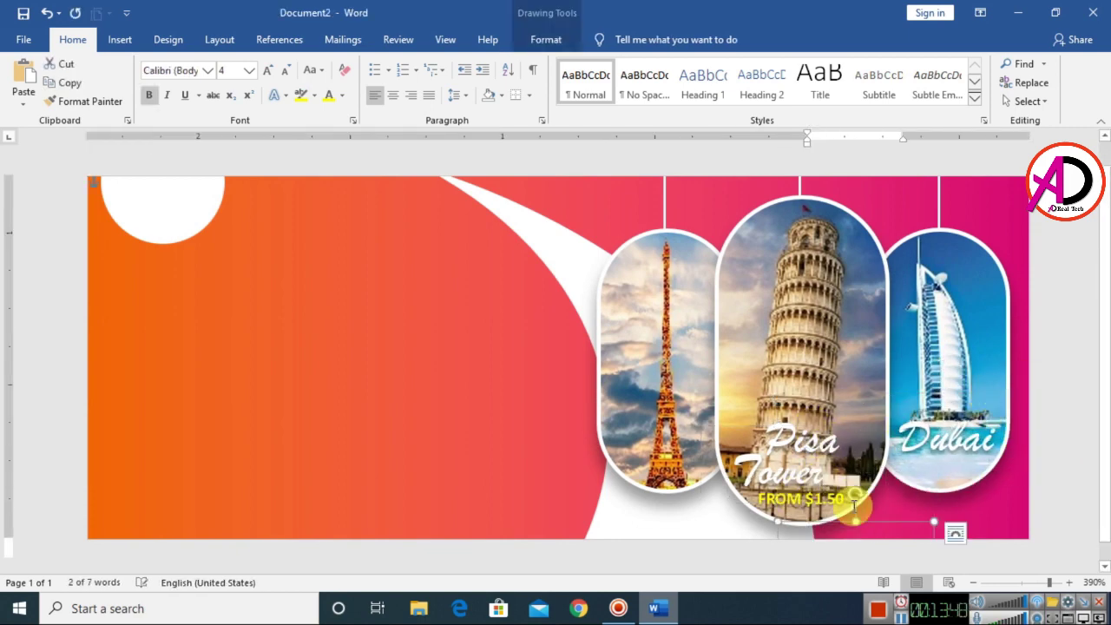
Step: Copy the title onto the Eiffel photo and retype it as 'Eiffel', correcting the spelling
click(738, 467)
drag(744, 469, 660, 444)
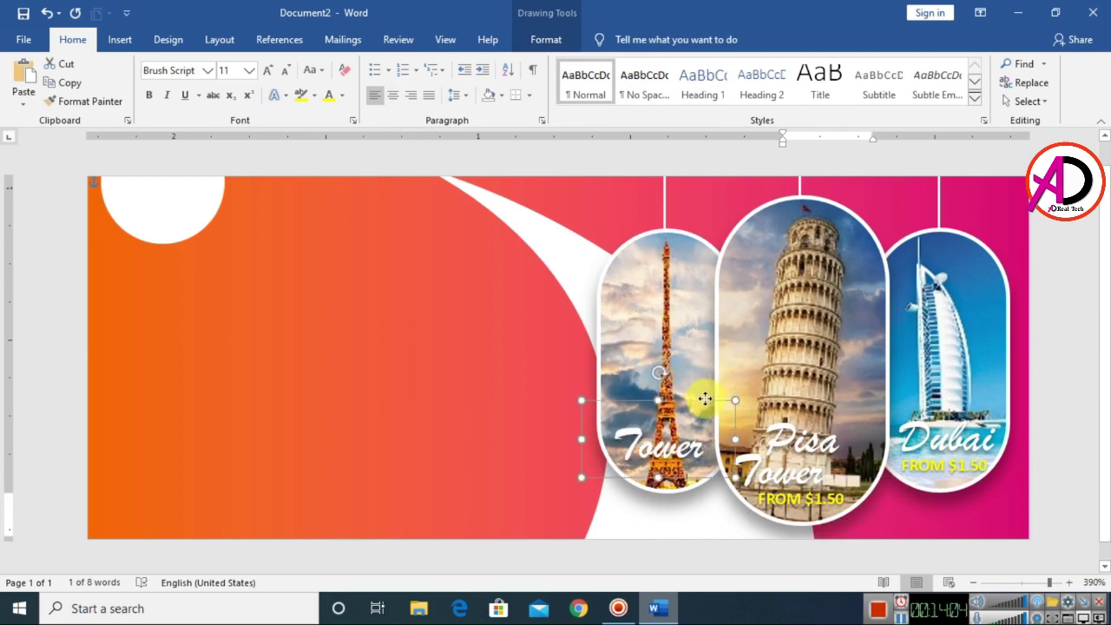
mouse_move(701, 396)
mouse_down()
mouse_move(762, 388)
mouse_move(601, 400)
mouse_move(688, 356)
mouse_up()
double_click(640, 404)
text(Eiffe)
right_click(682, 429)
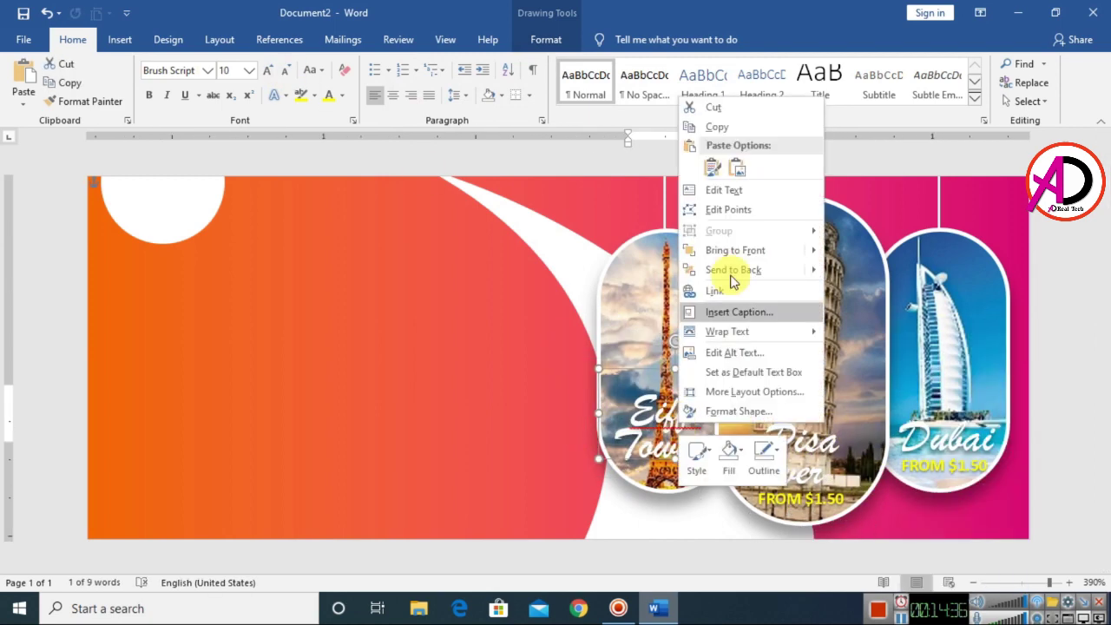
click(659, 408)
right_click(647, 408)
click(606, 107)
scroll(848, 509, down, 4)
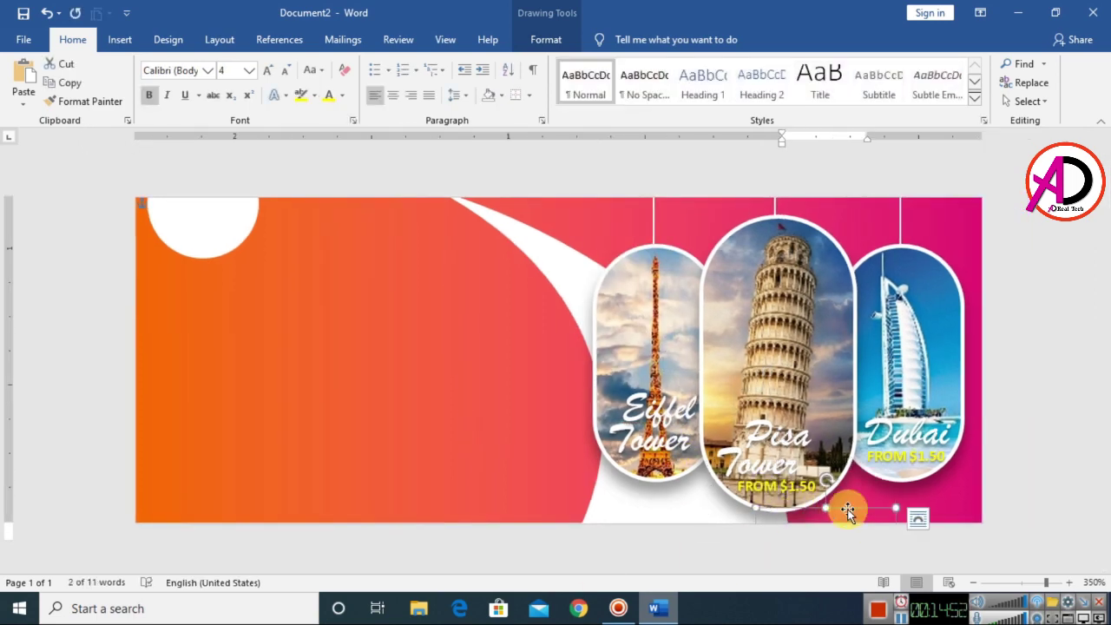
scroll(936, 523, down, 7)
scroll(851, 509, down, 3)
scroll(851, 508, up, 3)
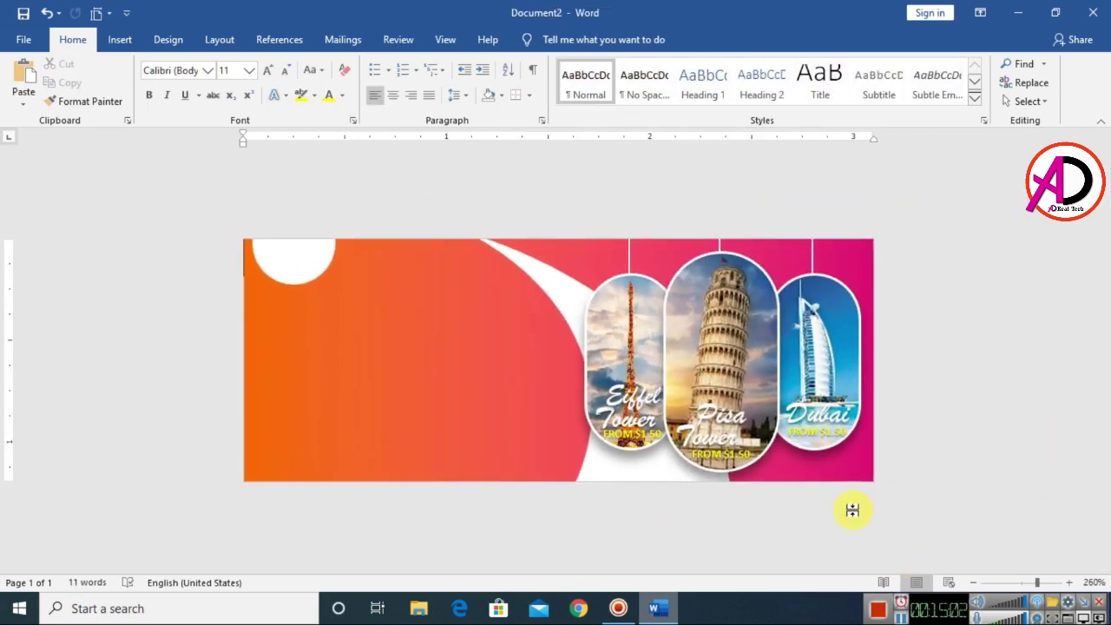
Step: Insert the solotraveller photo behind text and move it to the banner's centre
click(122, 41)
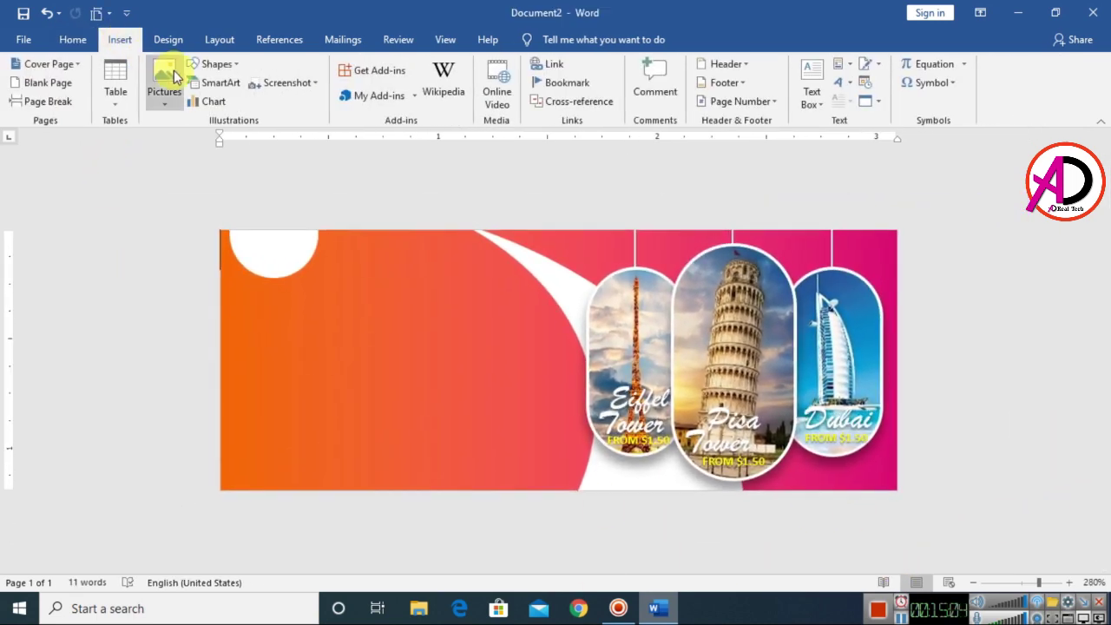
click(164, 77)
click(199, 143)
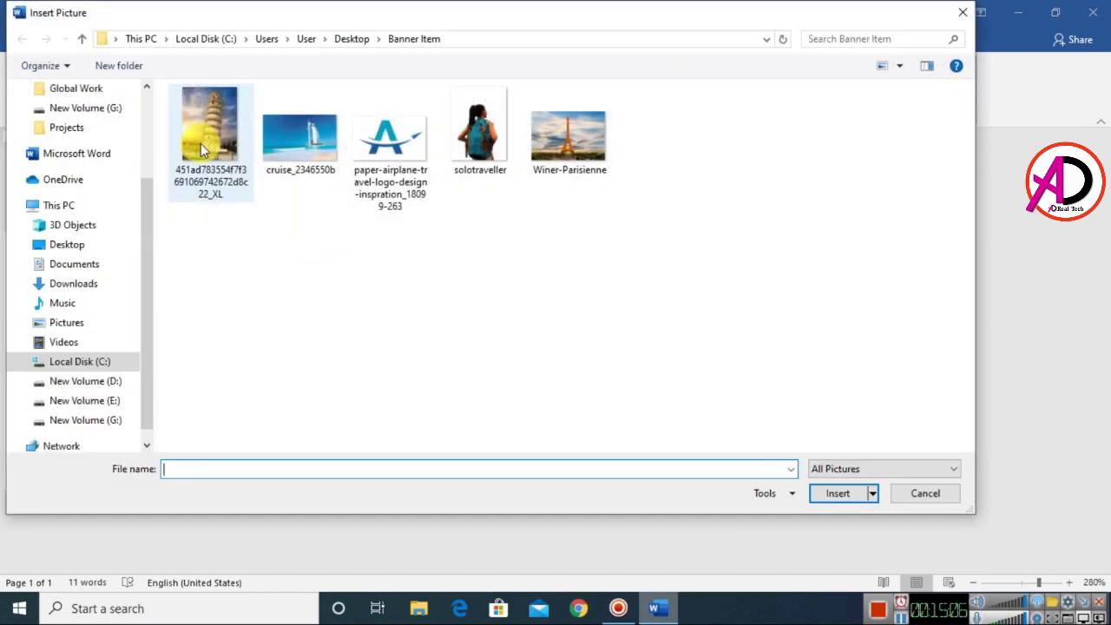
click(469, 153)
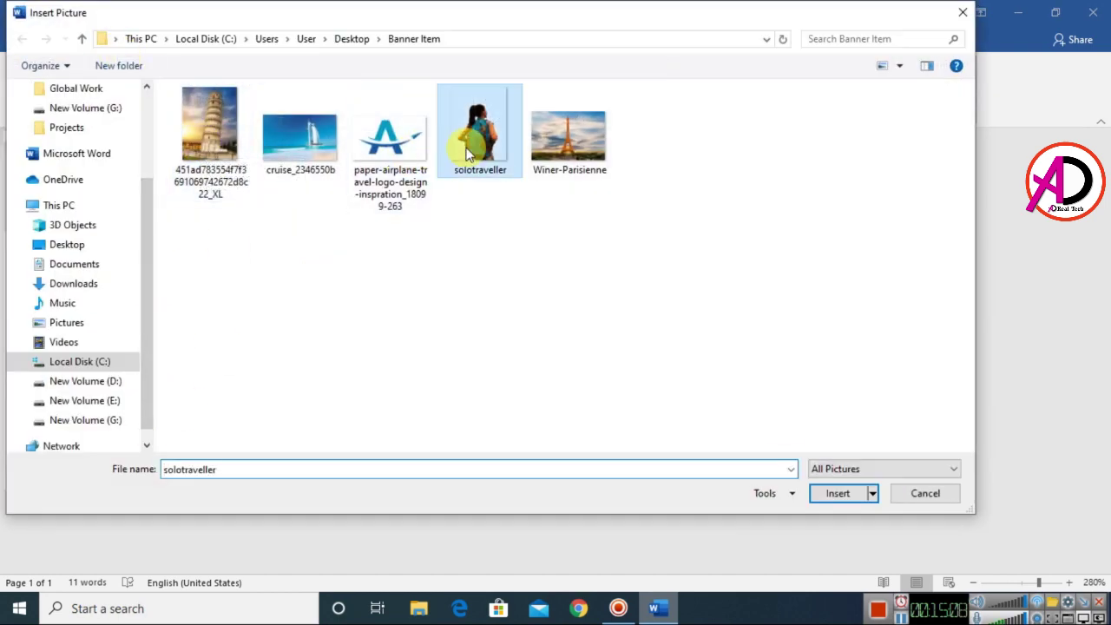
click(838, 493)
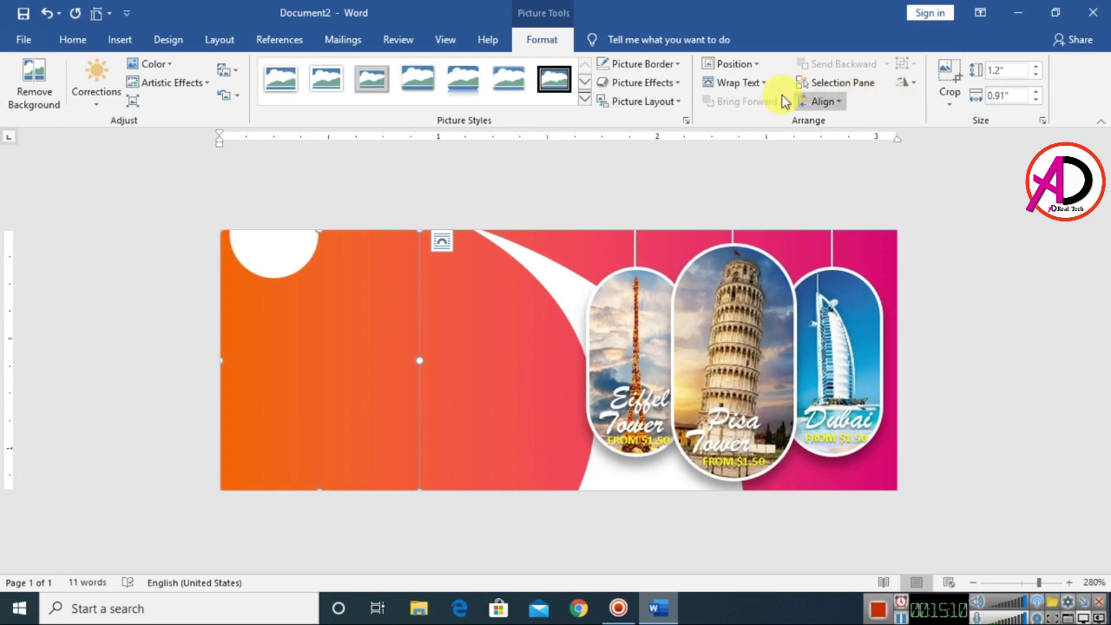
click(738, 83)
click(744, 201)
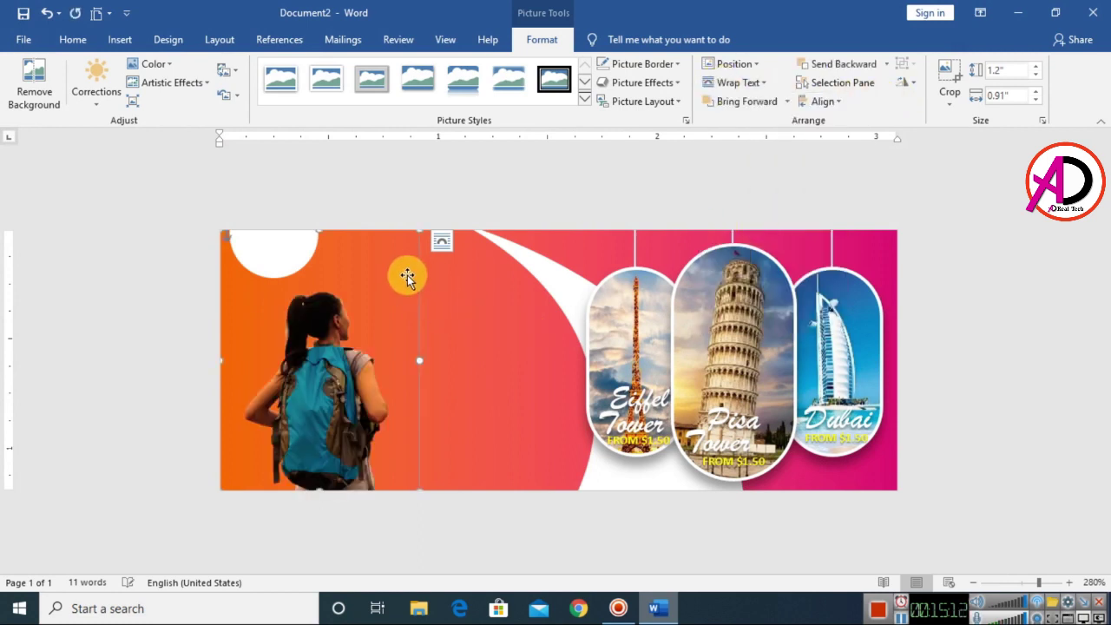
mouse_move(332, 388)
mouse_down()
mouse_move(538, 448)
mouse_move(563, 423)
mouse_up()
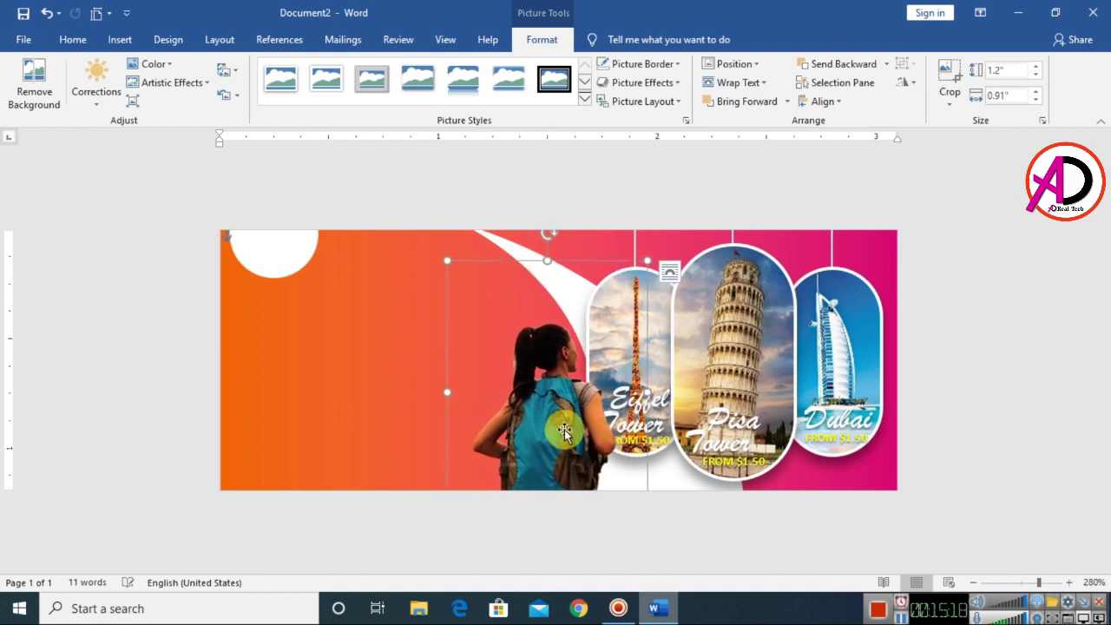
Step: Nudge the white half-circle slightly to the right
click(984, 435)
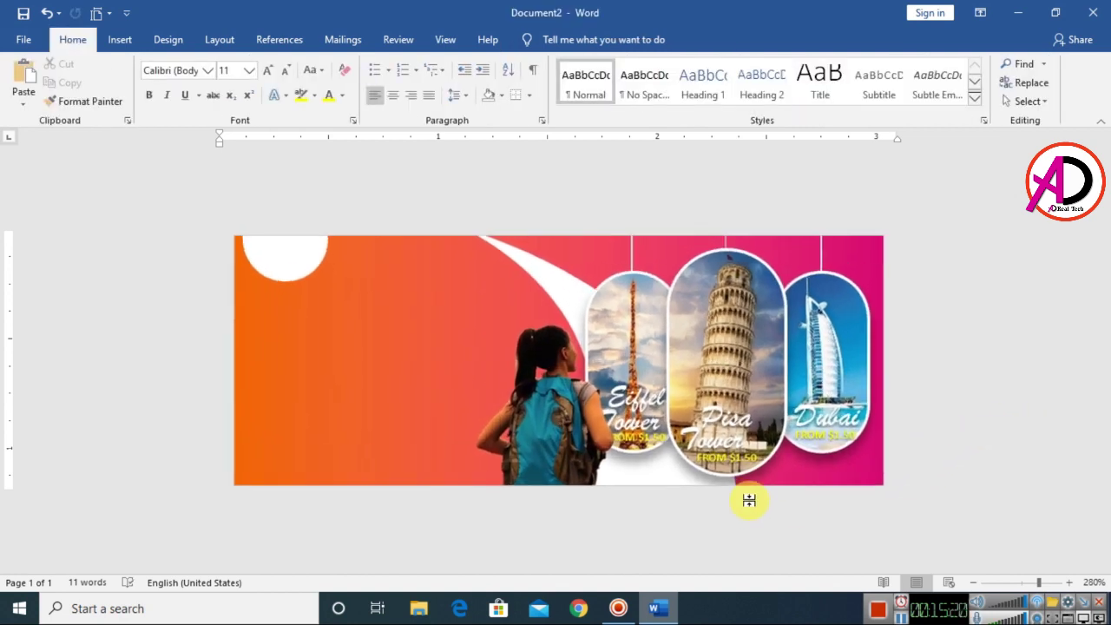
ctrl+scroll(749, 499, up, 3)
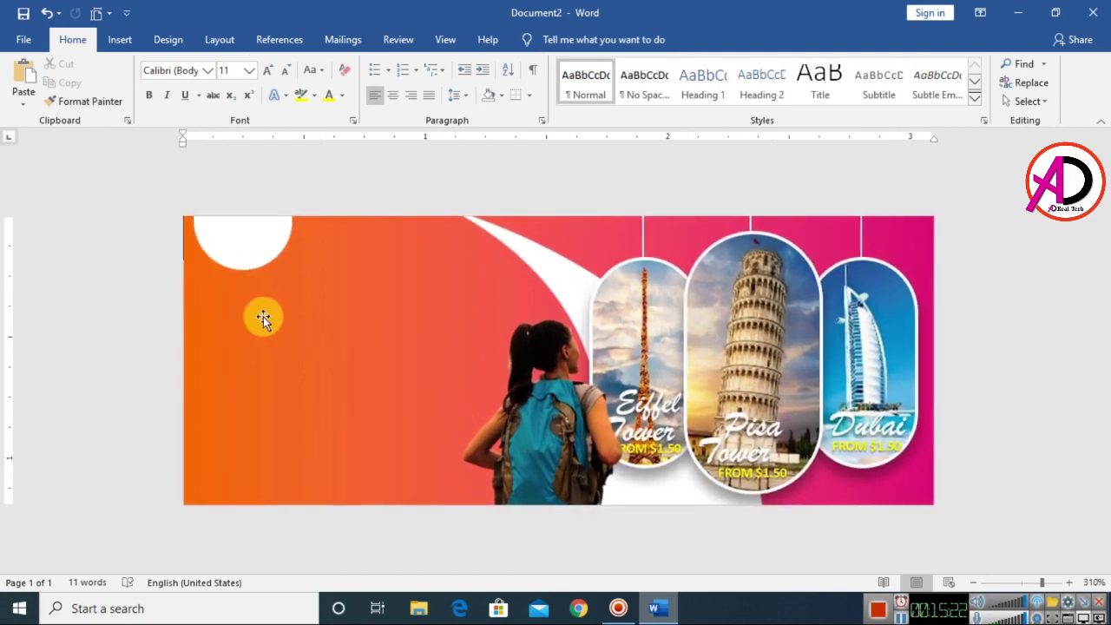
drag(264, 251, 273, 246)
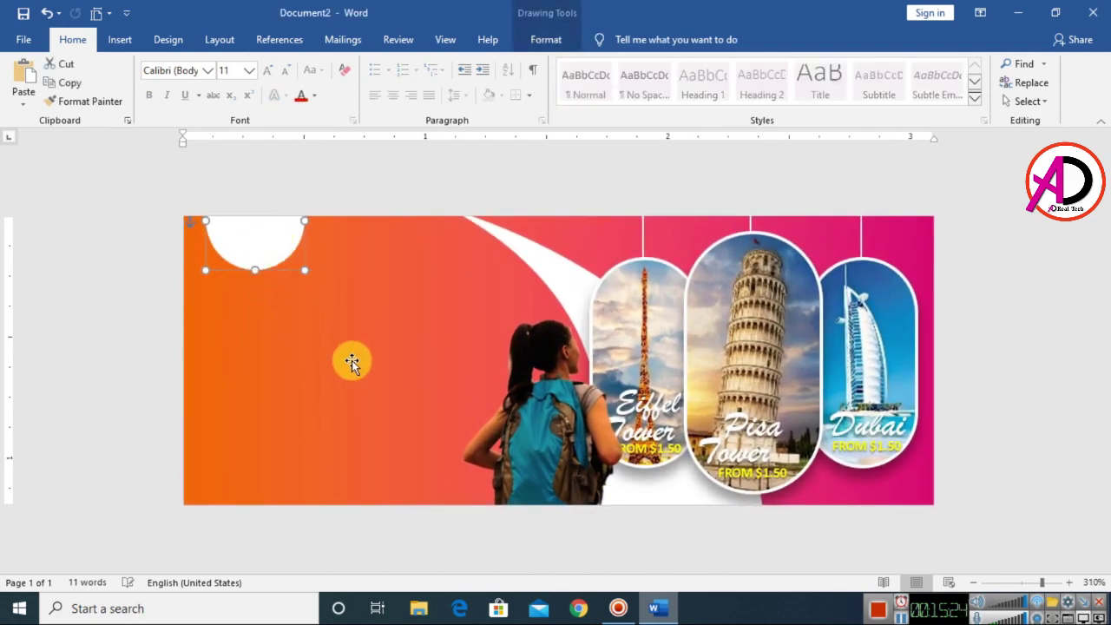
click(272, 300)
click(124, 46)
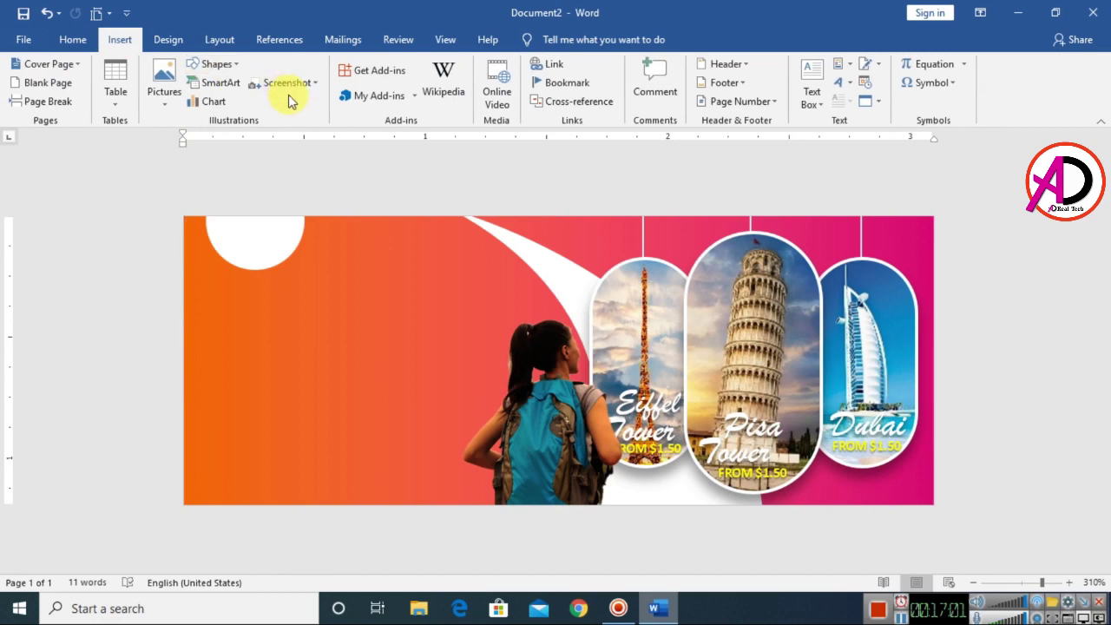
Step: Insert a WordArt box cleared to plain text at upper left and type 'TRAVEL'
click(840, 83)
click(848, 112)
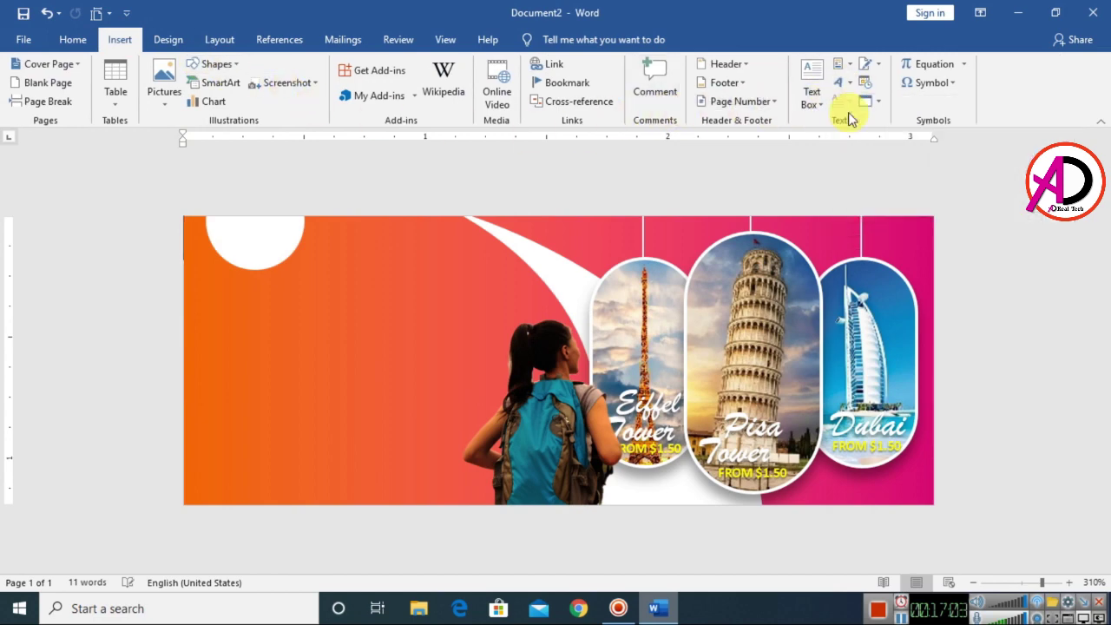
click(73, 39)
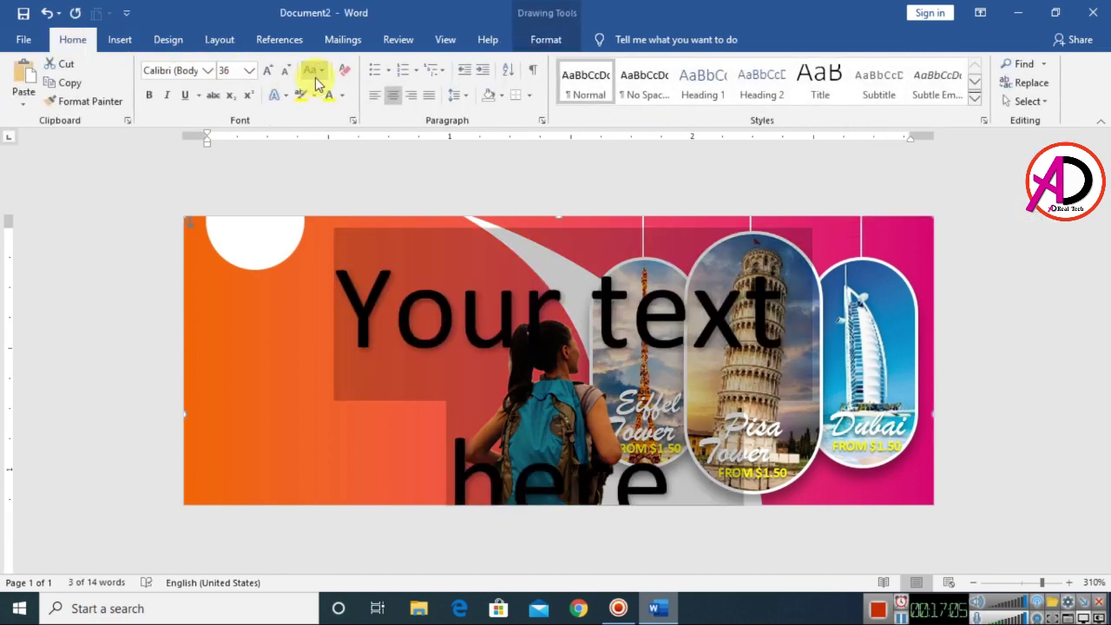
click(344, 71)
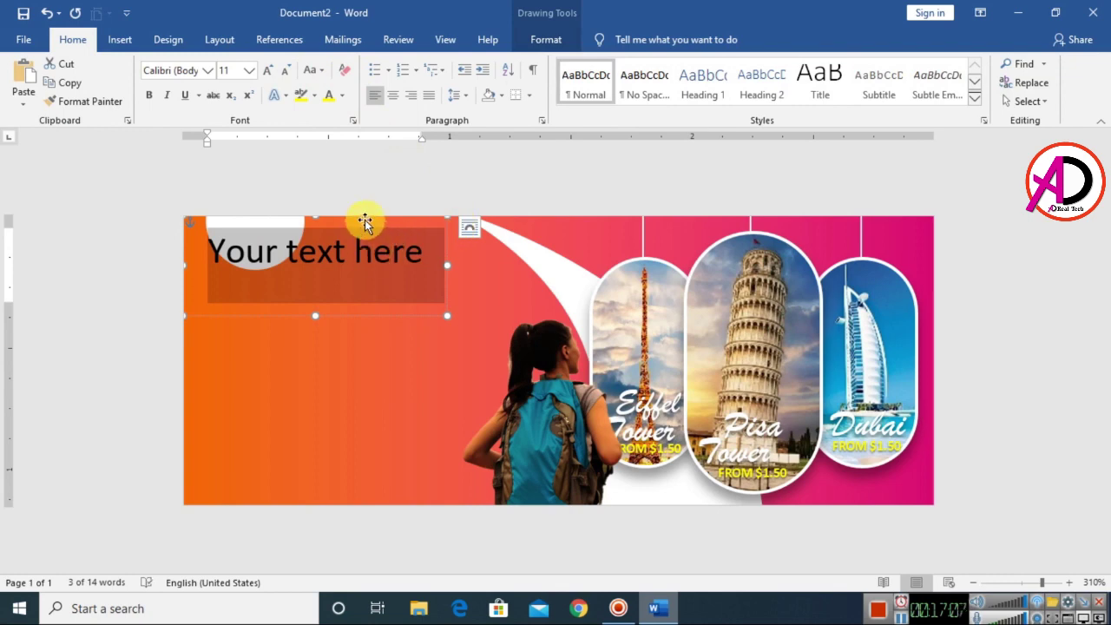
drag(365, 219, 374, 278)
drag(221, 312, 206, 323)
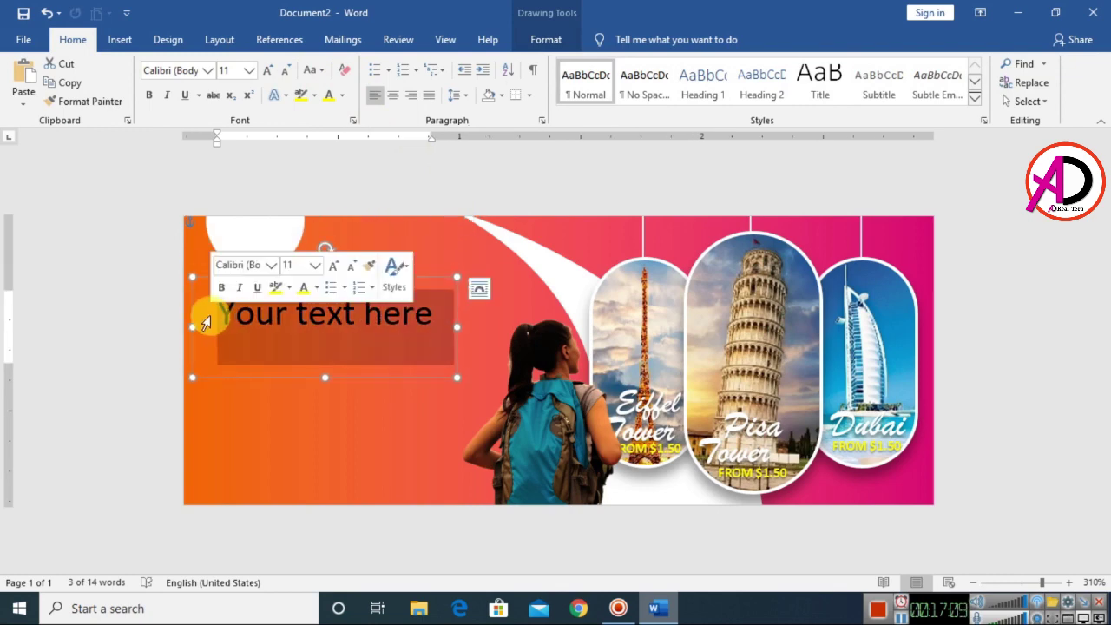
text(TRAV)
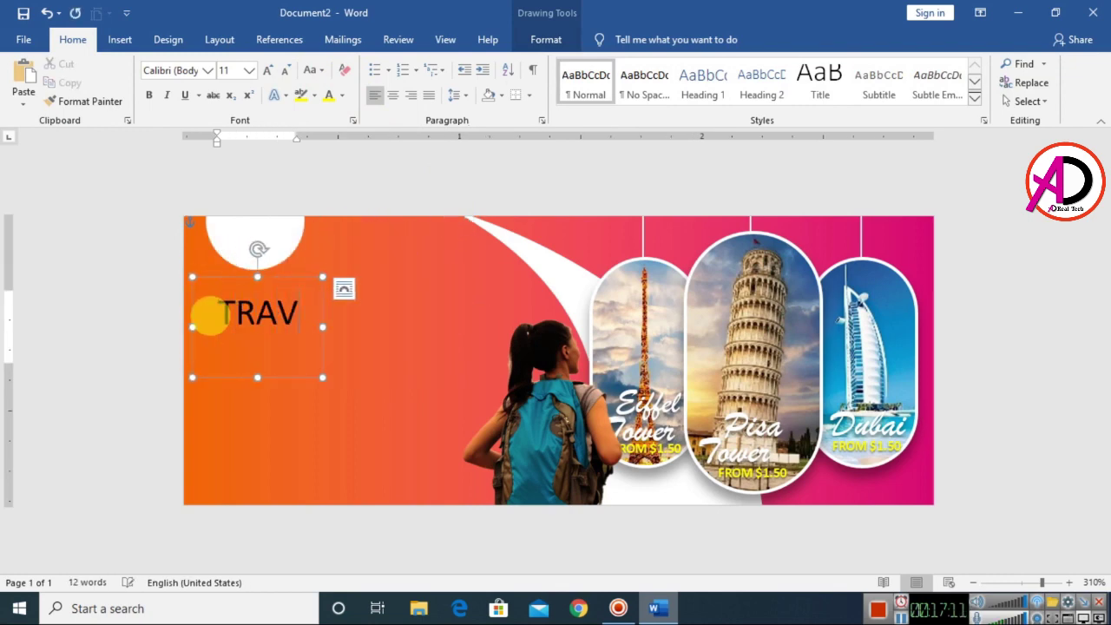
text(EL)
key(ctrl+a)
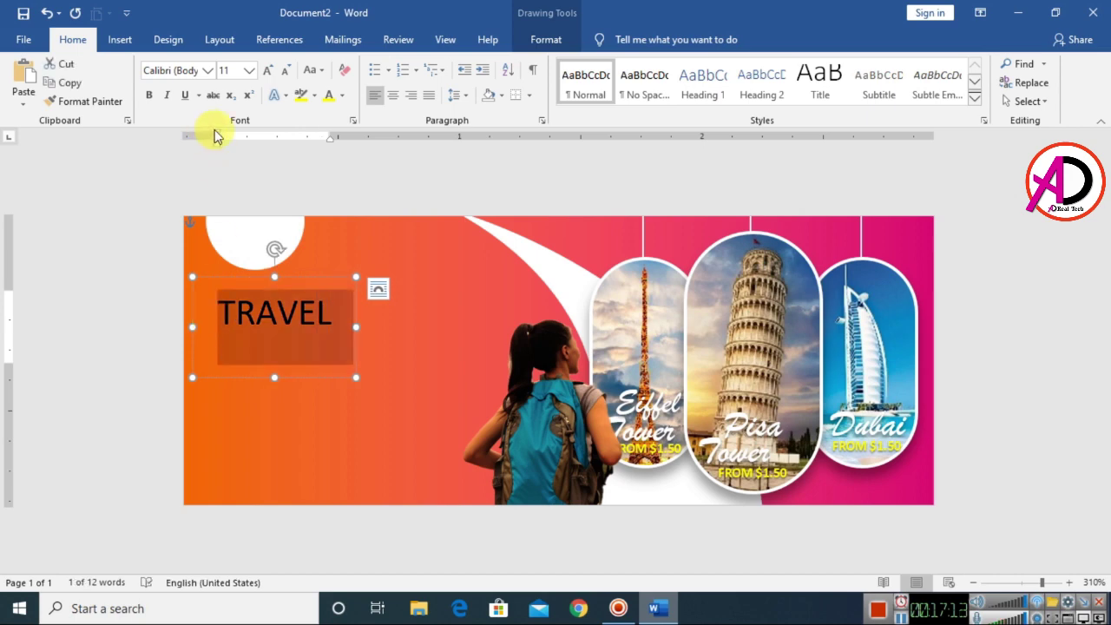
Step: Set TRAVEL in Colaborate-Medium at 20 pt, after trying Baron Neue Black
click(207, 71)
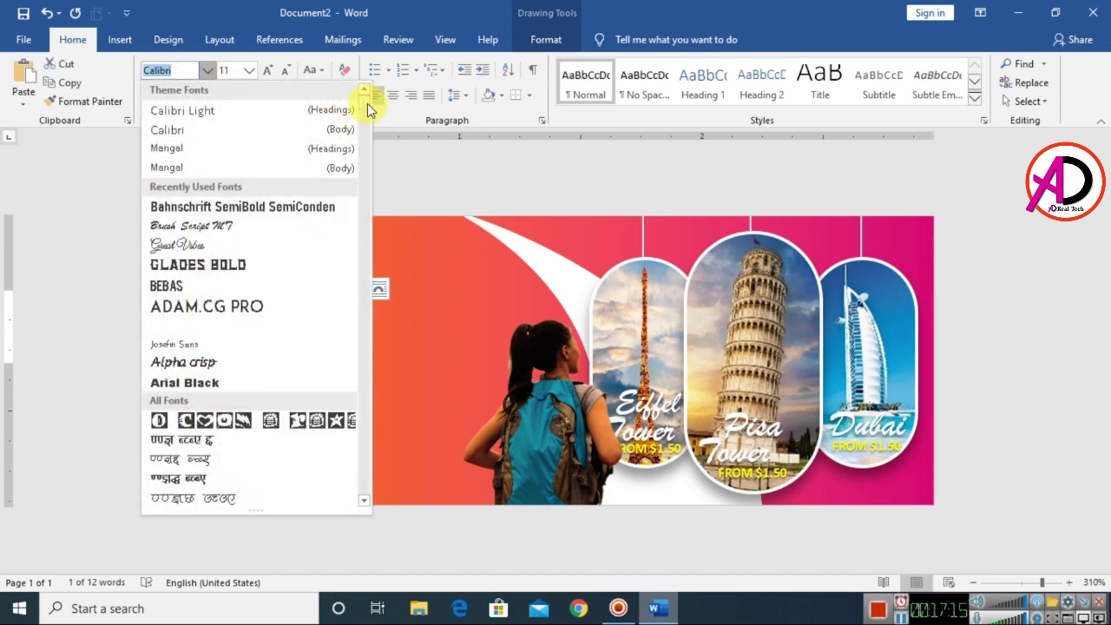
scroll(365, 153, down, 5)
drag(375, 150, 378, 165)
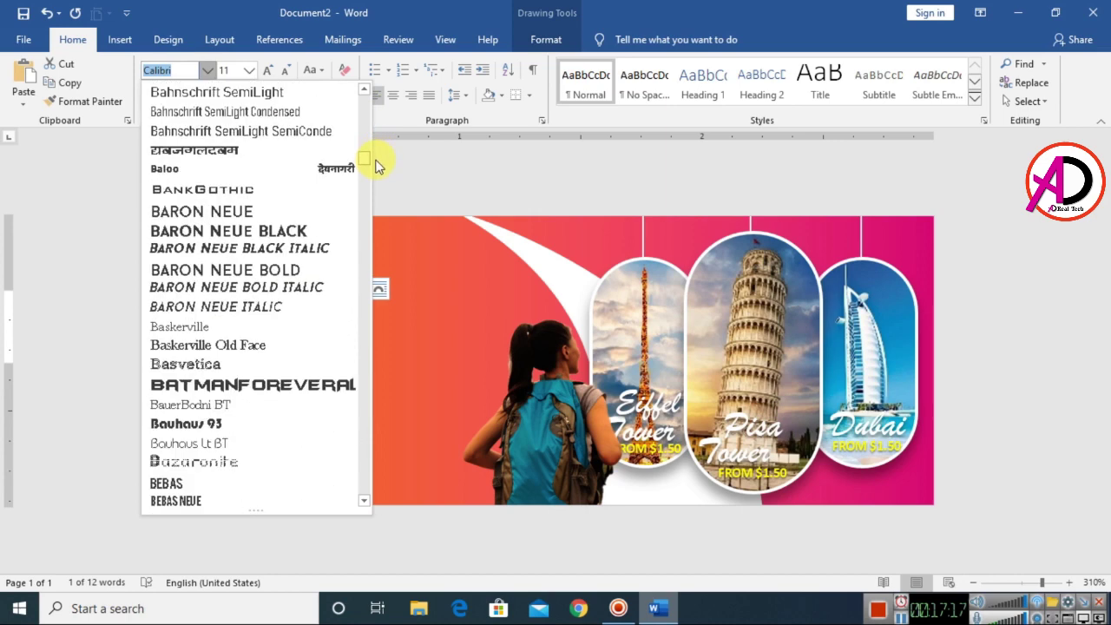
click(248, 230)
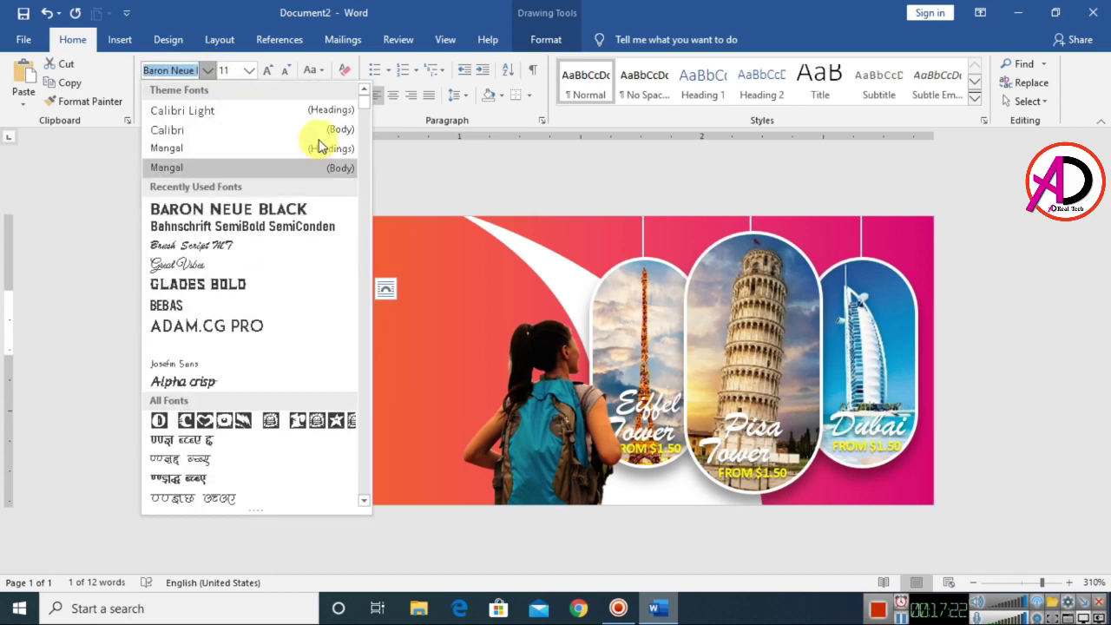
drag(364, 110, 368, 196)
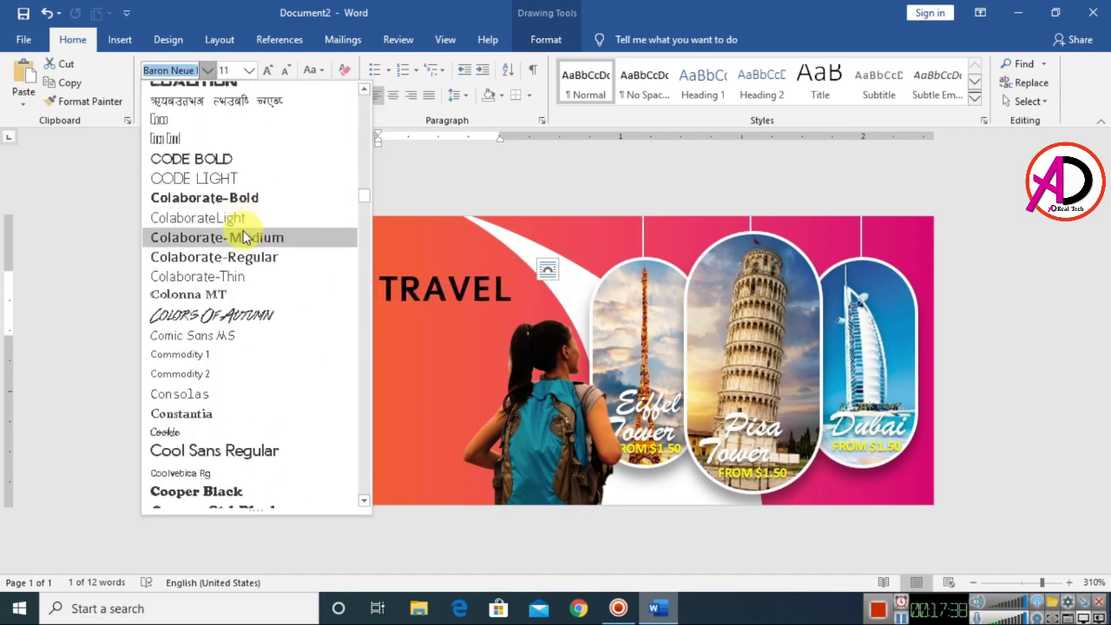
click(245, 237)
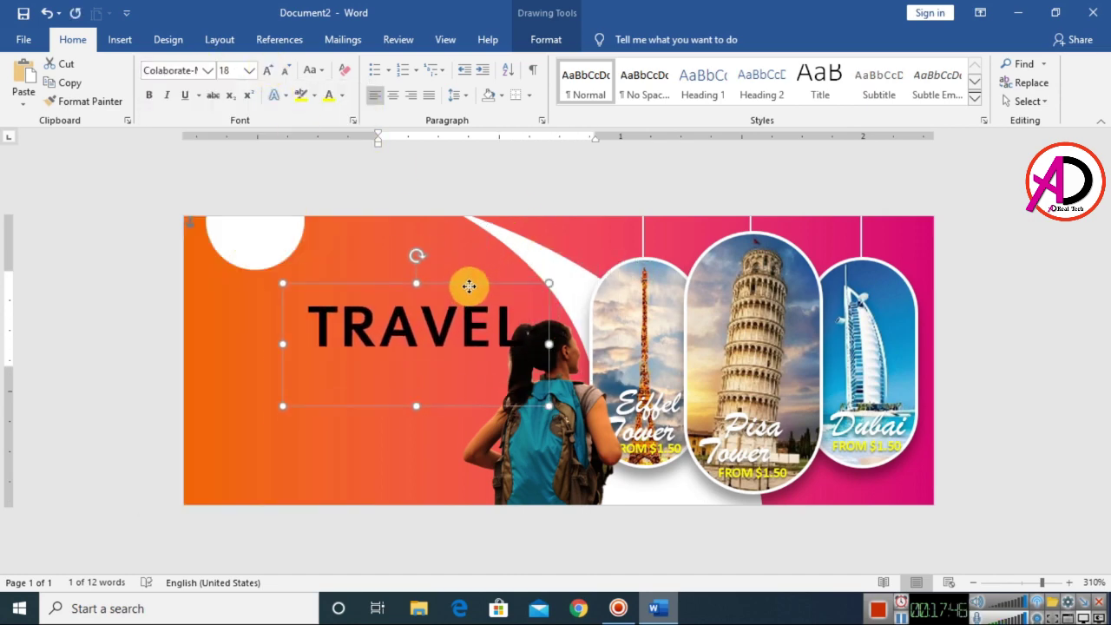
click(267, 70)
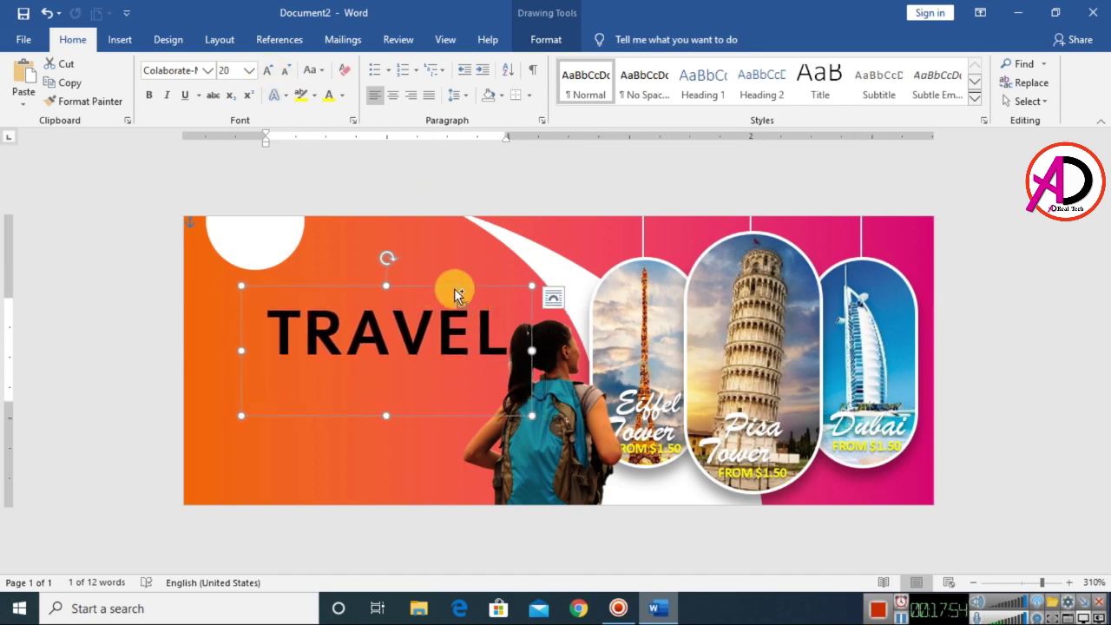
Step: Duplicate the TRAVEL box as a 'HOLIDAY' line aligned beneath it
drag(454, 294, 495, 334)
text(HOLIDAY)
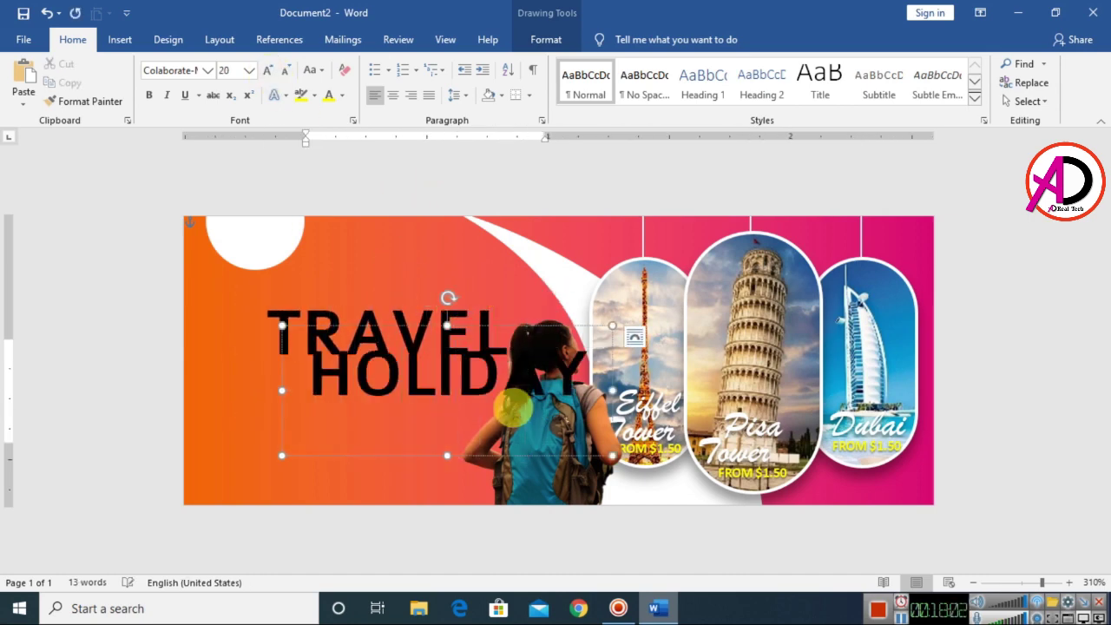
drag(512, 408, 409, 428)
drag(371, 327, 382, 341)
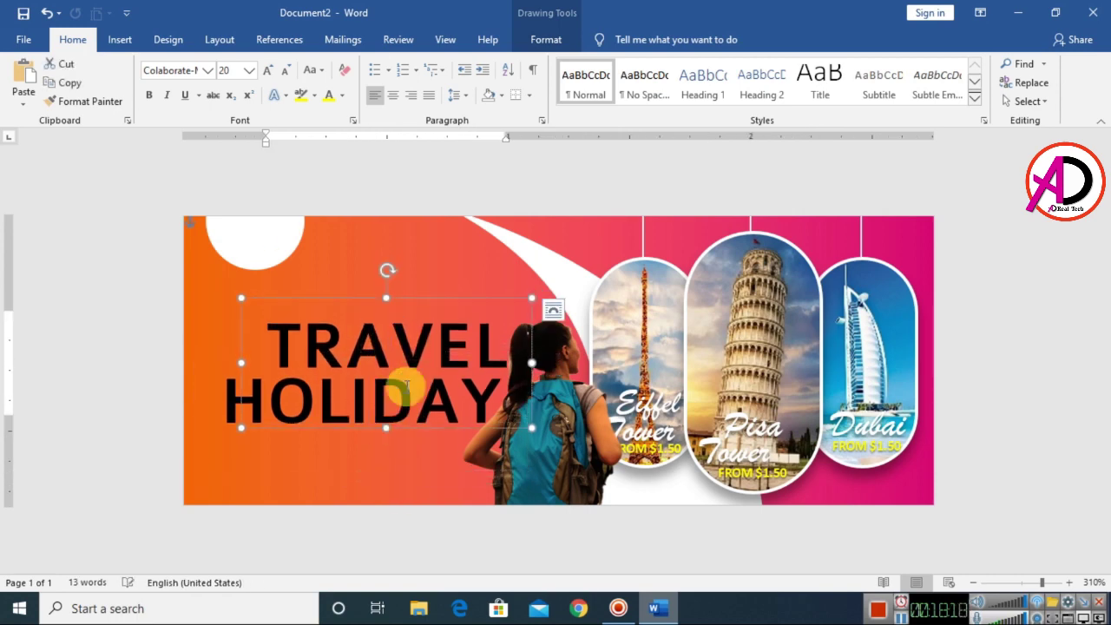
Step: Colour both TRAVEL and HOLIDAY white
double_click(300, 345)
click(340, 95)
click(332, 157)
click(263, 408)
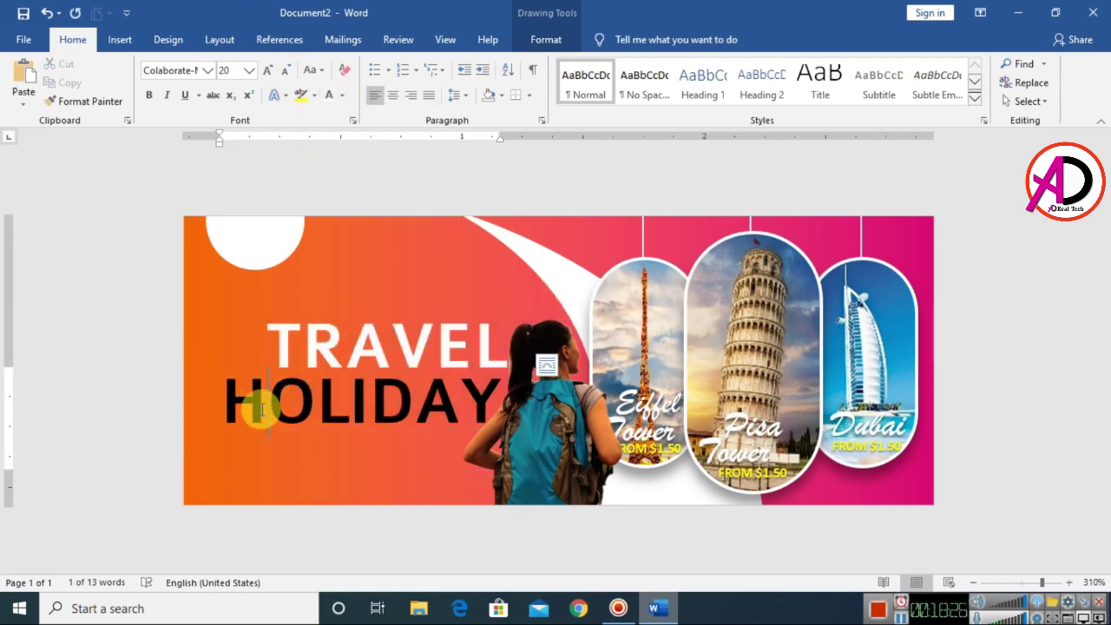
double_click(262, 408)
click(328, 94)
ctrl+scroll(888, 466, down, 4)
ctrl+scroll(719, 489, up, 2)
ctrl+scroll(719, 501, down, 5)
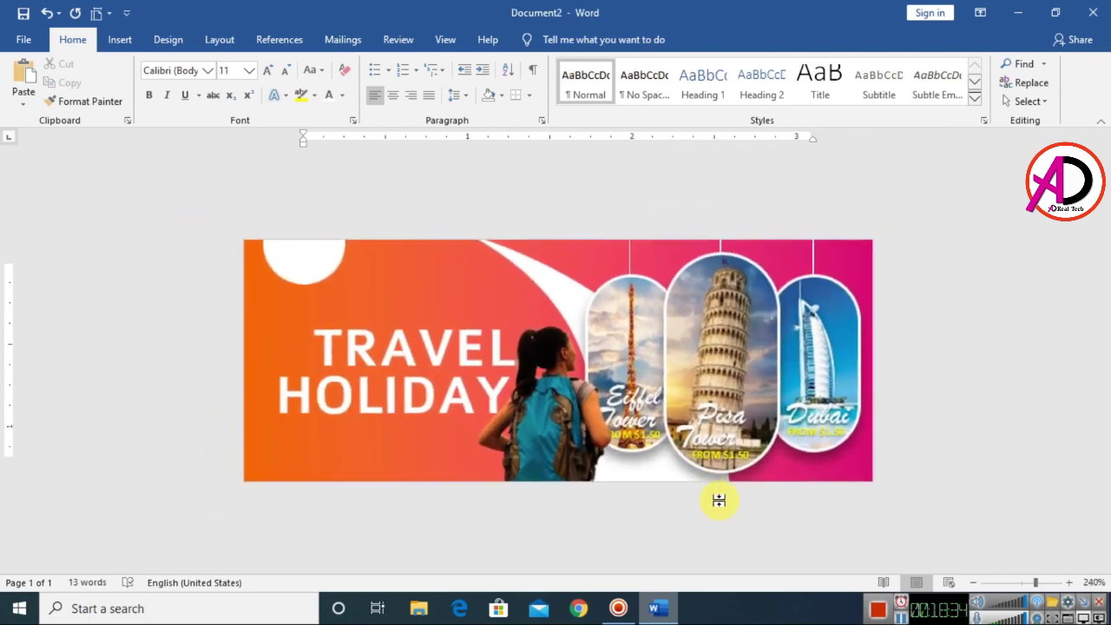
ctrl+scroll(533, 442, up, 3)
click(120, 39)
Step: Insert a WordArt text box reading 'BEST DECISION EVER!'
click(213, 64)
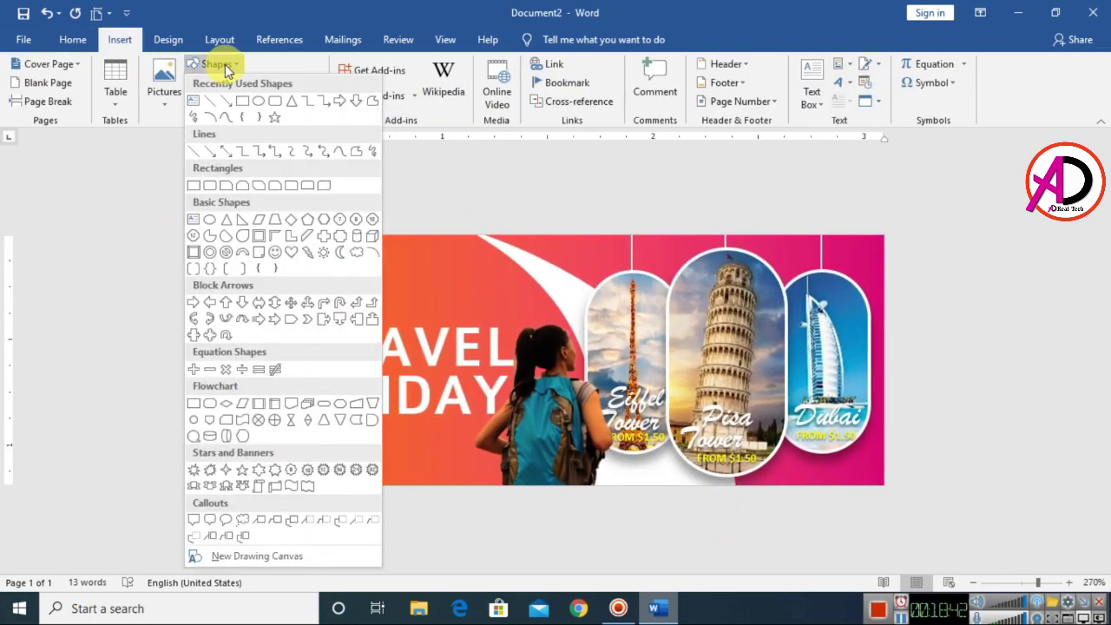
click(839, 83)
click(839, 83)
click(853, 116)
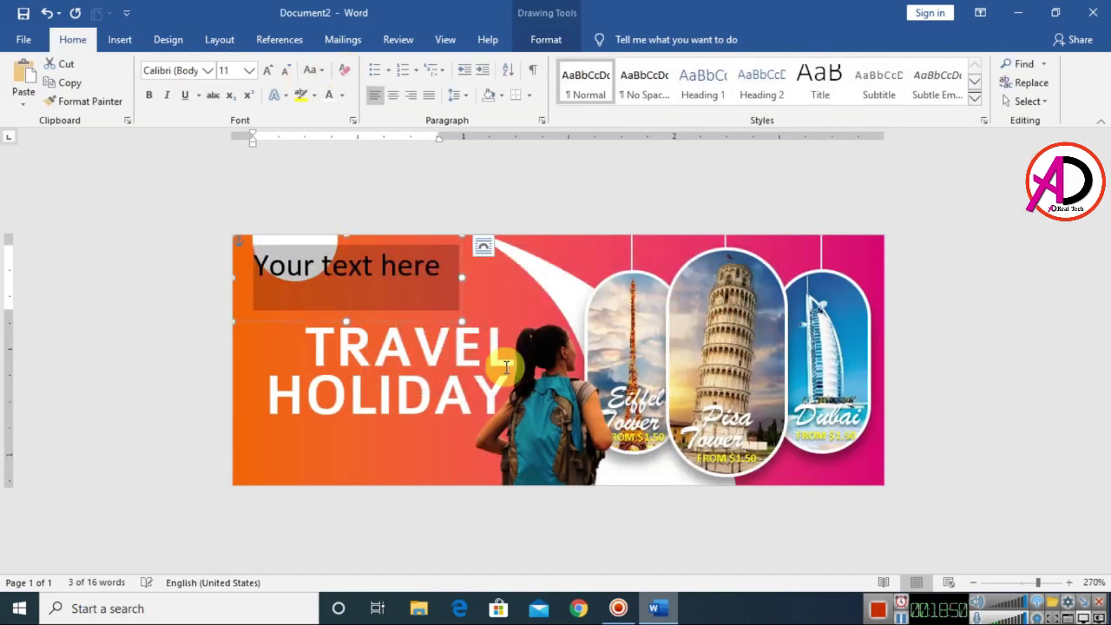
text(BEST DECISION )
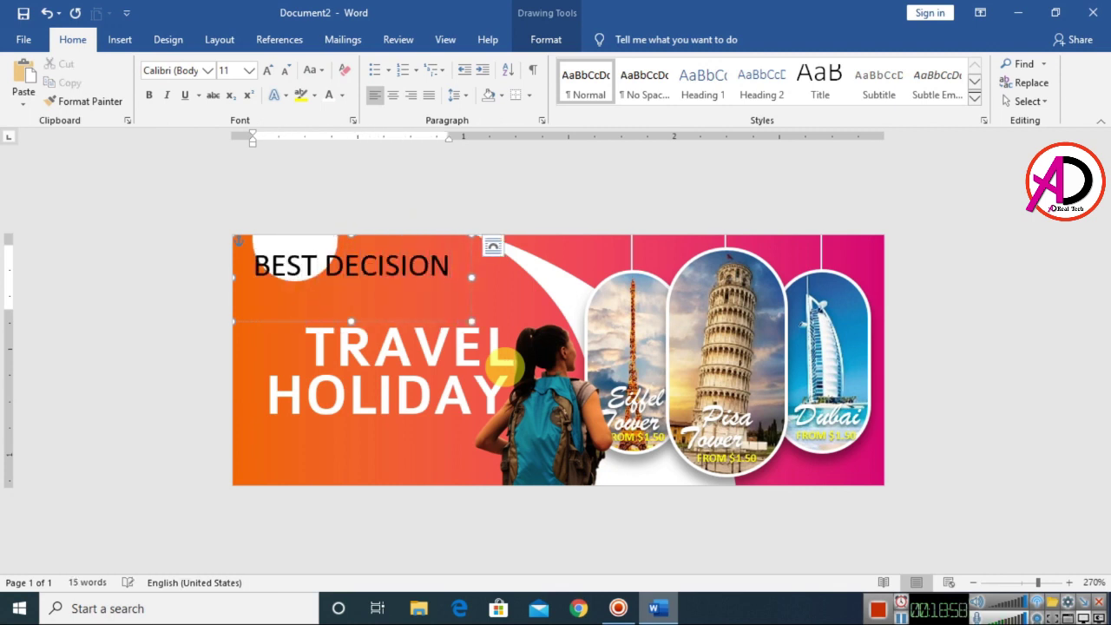
text(EVERI)
Step: Shrink the tagline to size 6, remove its bold, and centre it above TRAVEL
key(ctrl+a)
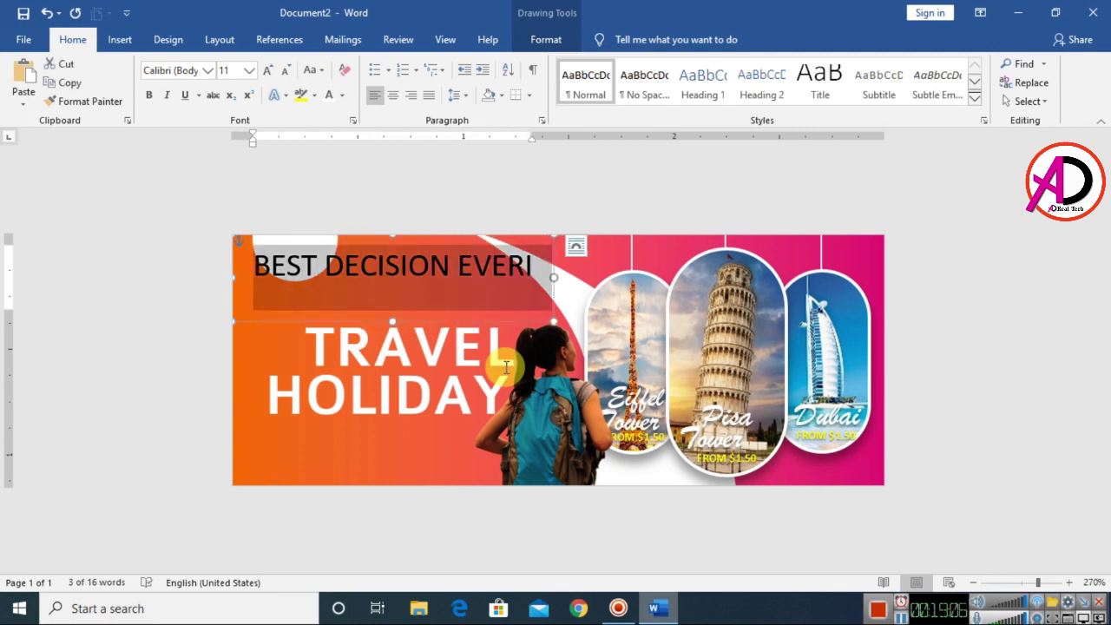
key(ctrl+bracketleft)
key(ctrl+bracketleft)
key(ctrl+bracketleft)
drag(389, 305, 478, 352)
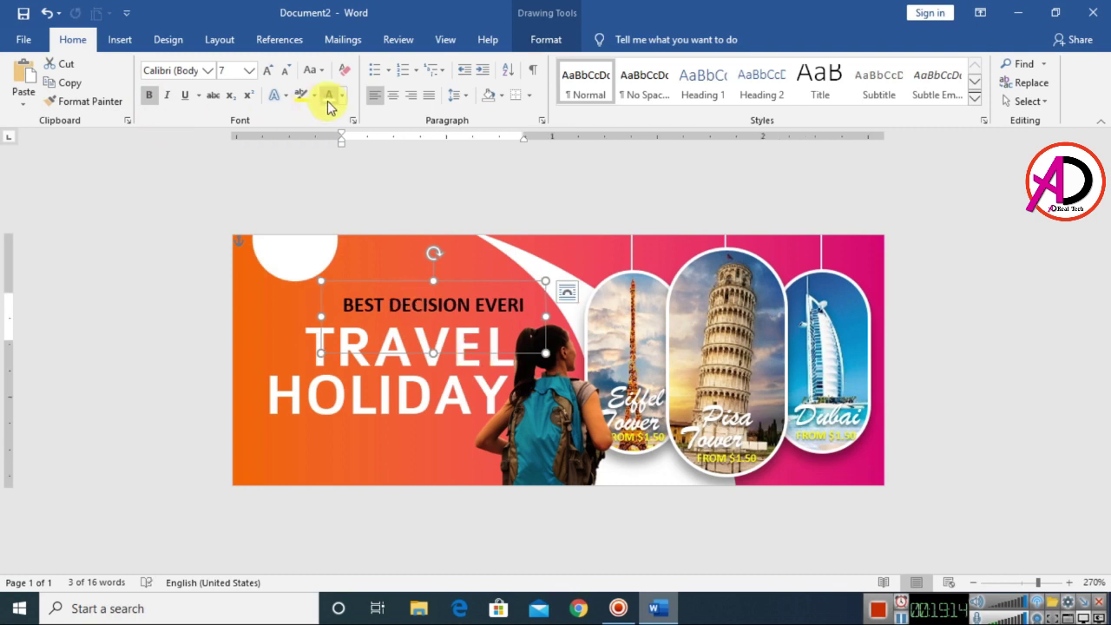
click(289, 71)
click(149, 102)
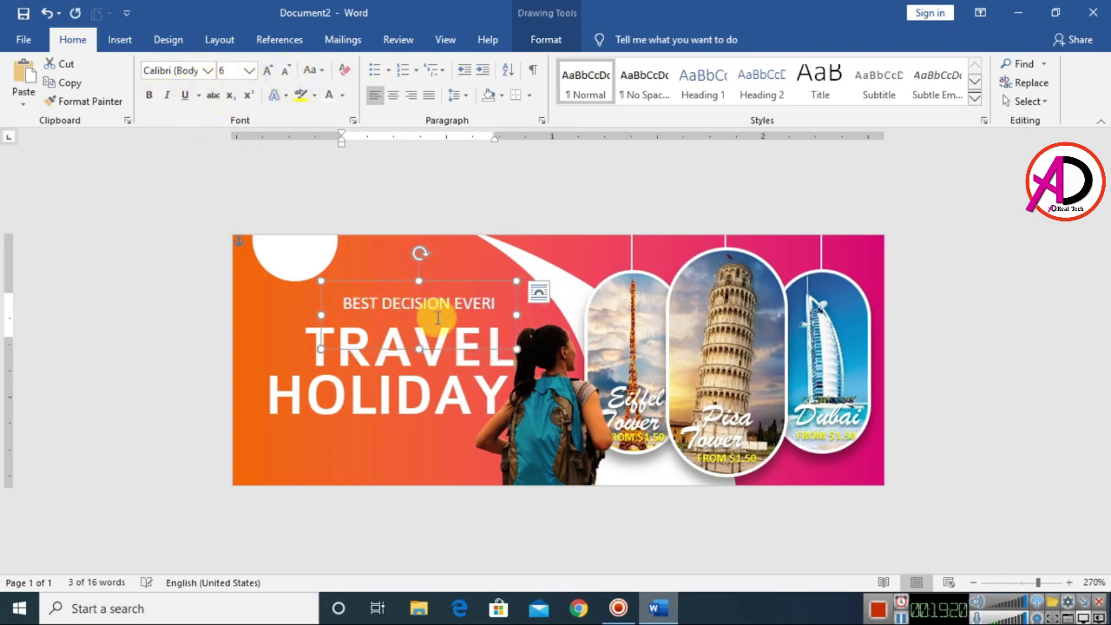
drag(465, 284, 488, 291)
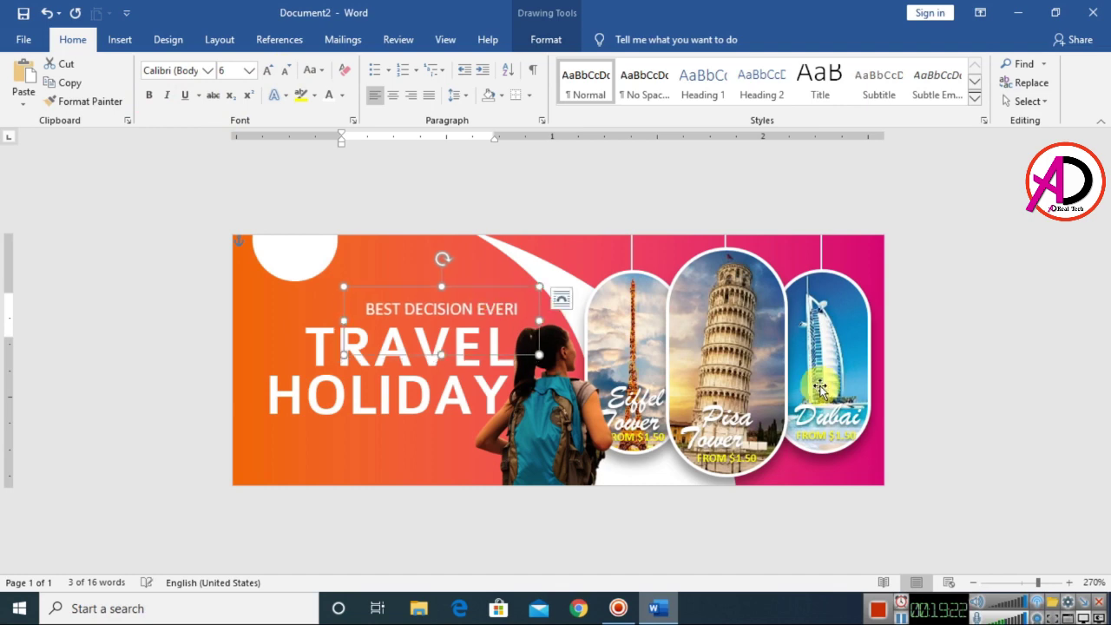
click(1012, 347)
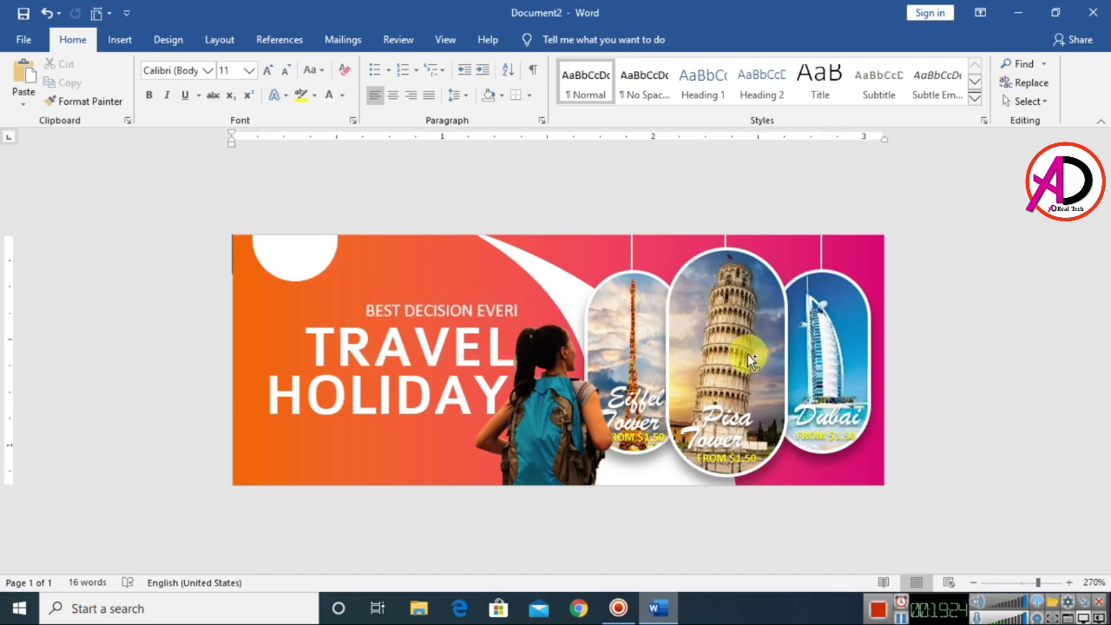
scroll(748, 354, down, 6)
scroll(749, 417, up, 2)
Step: Insert the paper-airplane logo picture from this computer
click(120, 39)
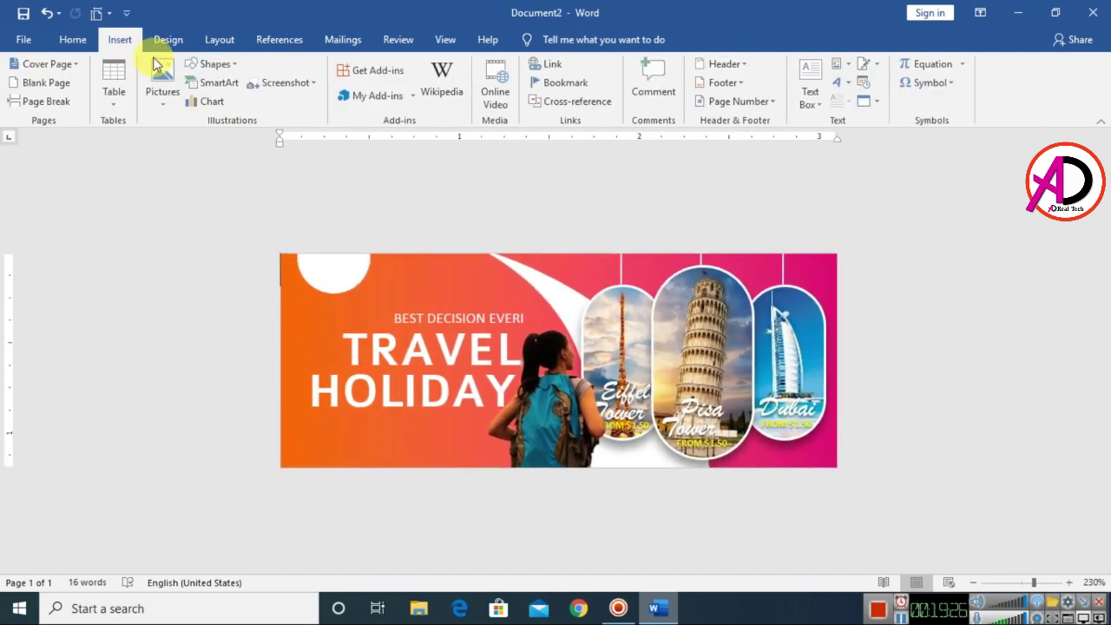
click(209, 64)
click(173, 76)
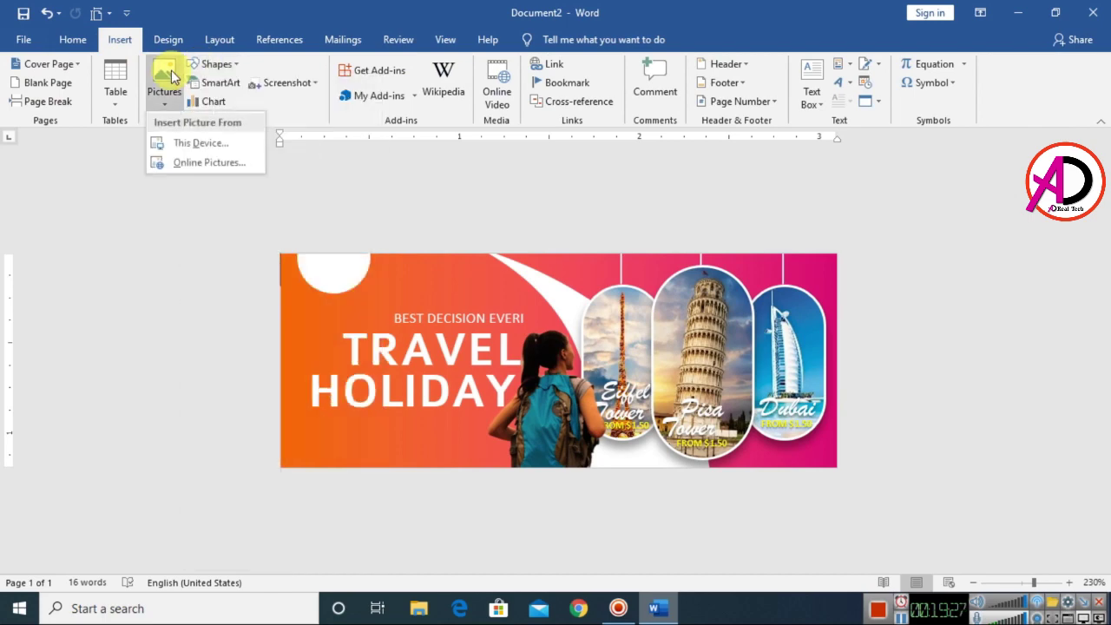
click(191, 142)
click(390, 147)
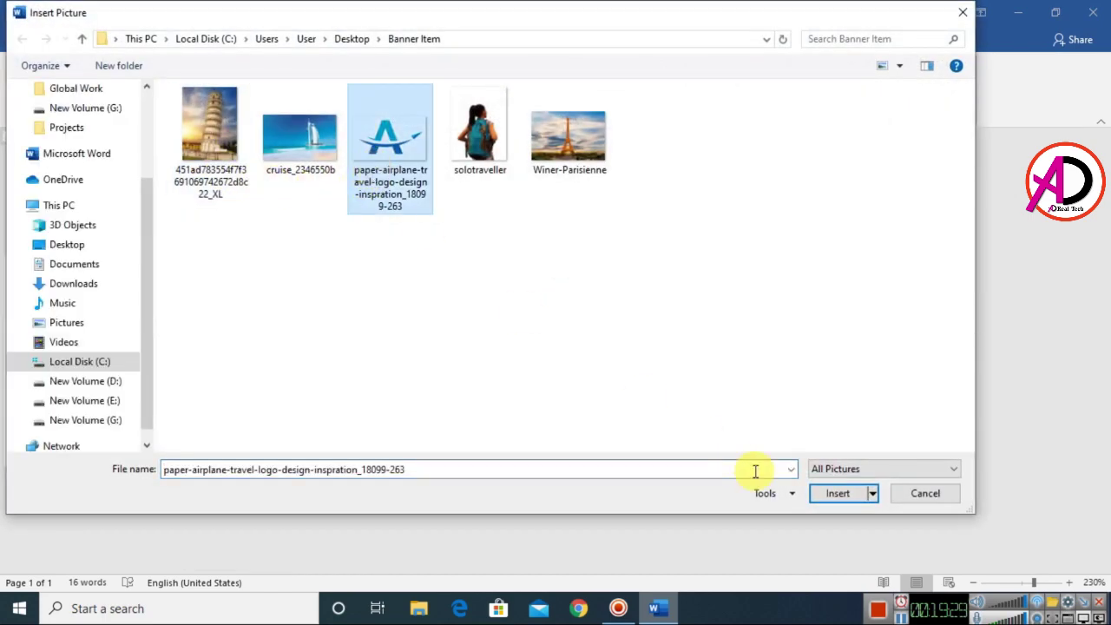
click(844, 502)
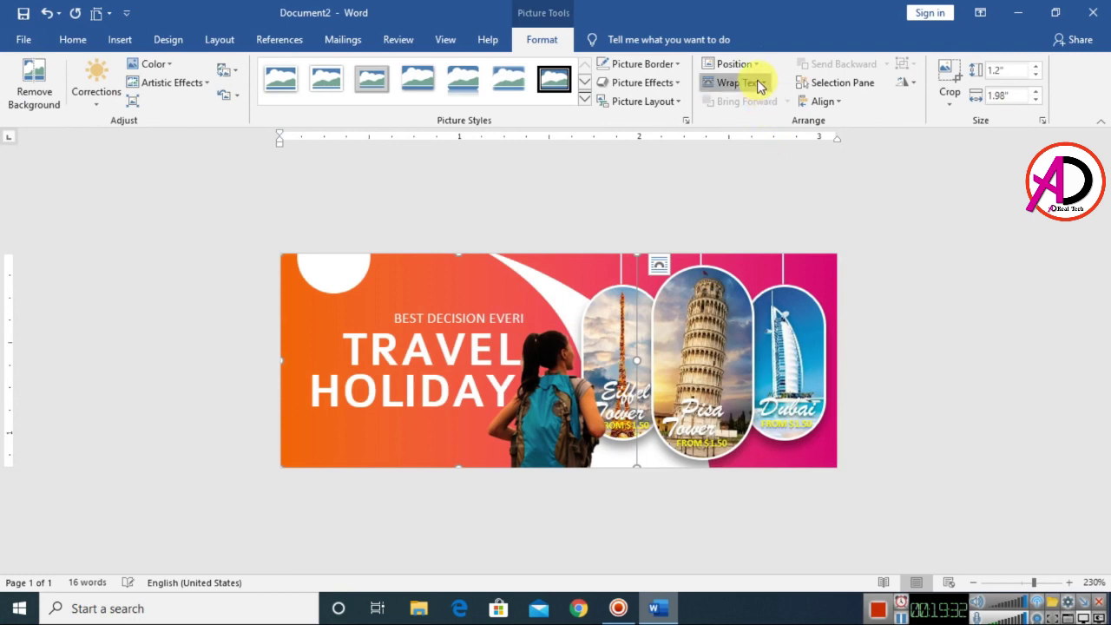
Step: Set the logo to In Front of Text, shrink it, and place it in the top-left circle
click(758, 86)
click(761, 222)
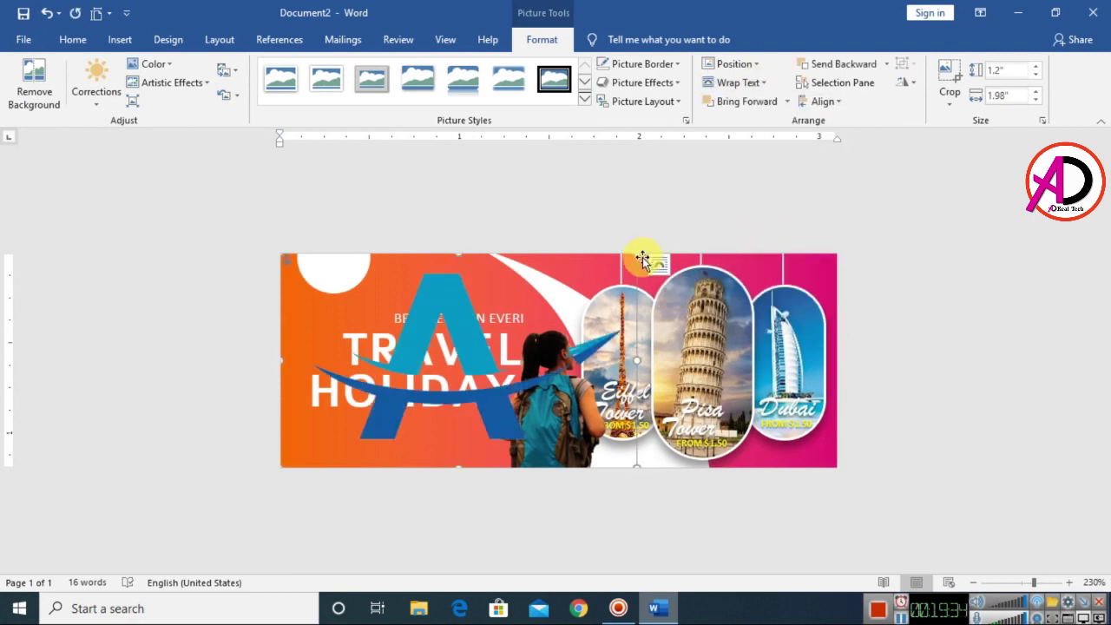
drag(631, 263, 380, 408)
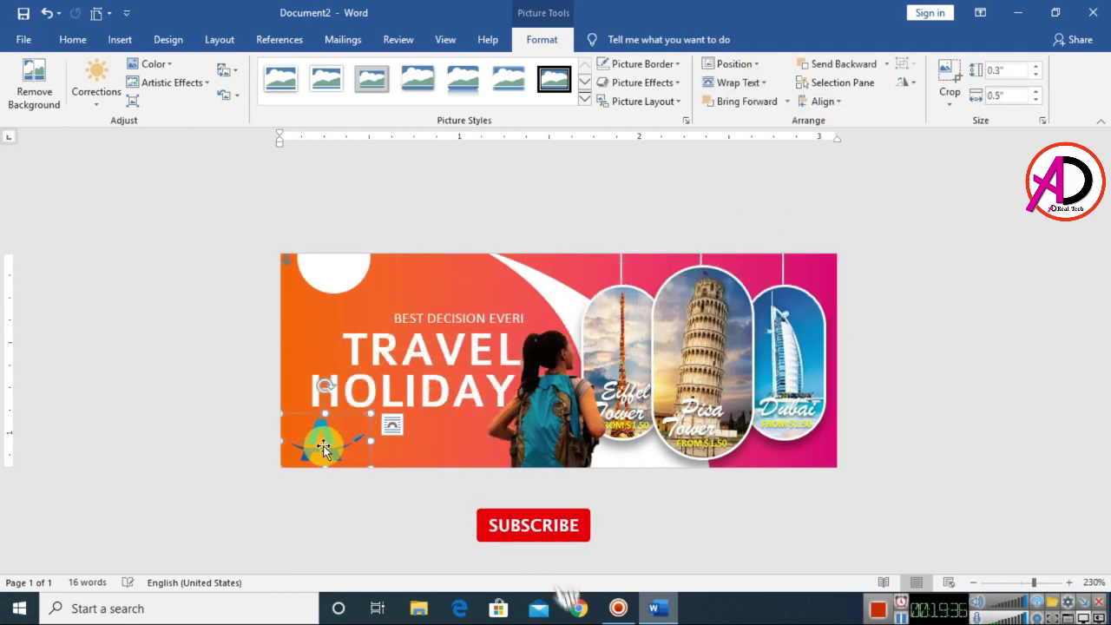
mouse_move(334, 437)
mouse_down()
mouse_move(334, 283)
mouse_move(347, 286)
mouse_up()
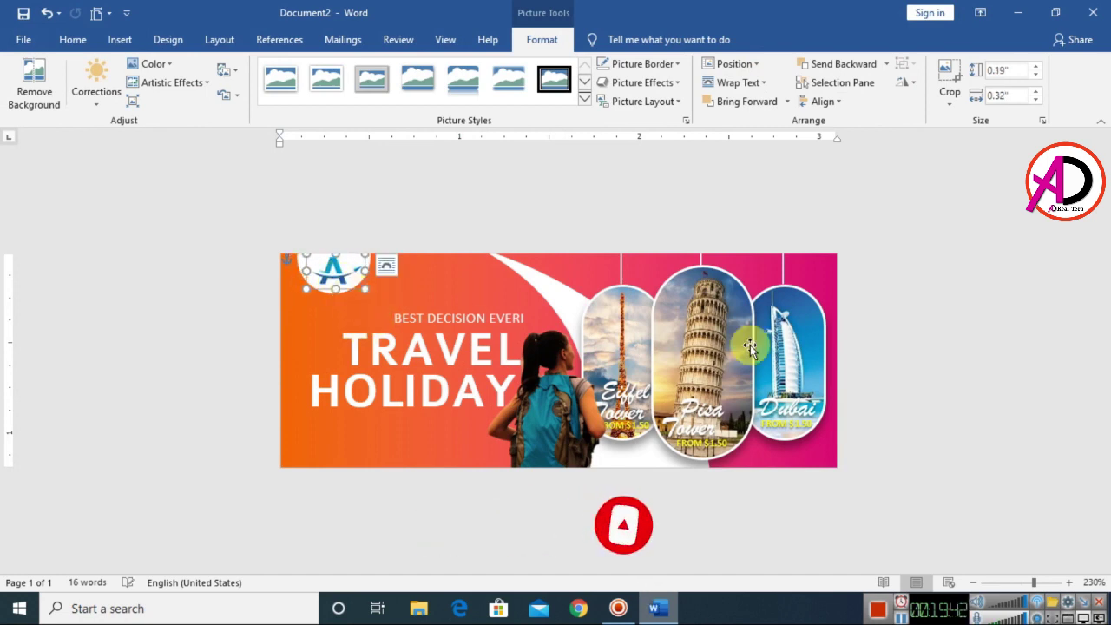
click(895, 350)
ctrl+scroll(630, 408, up, 2)
ctrl+scroll(630, 408, down, 4)
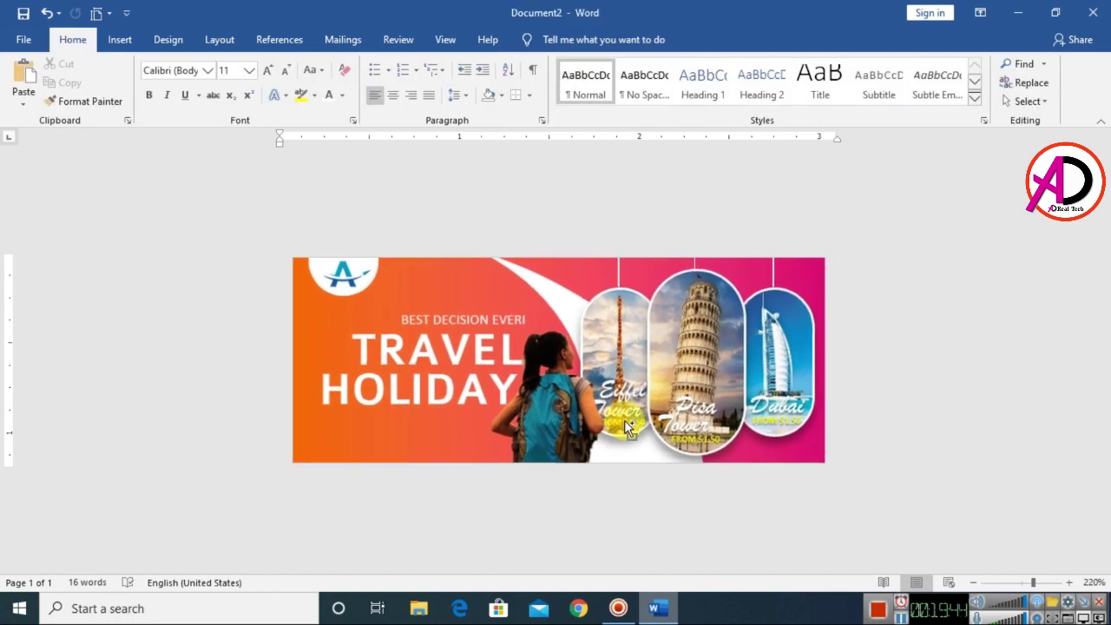
ctrl+scroll(301, 317, up, 2)
ctrl+scroll(865, 414, up, 5)
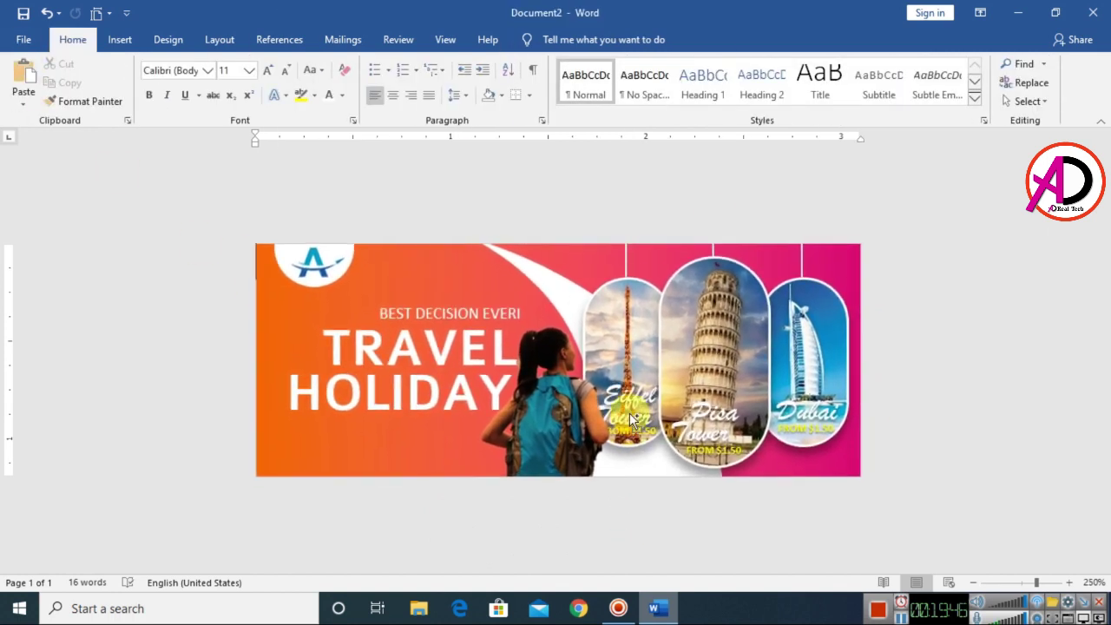
ctrl+scroll(673, 413, up, 3)
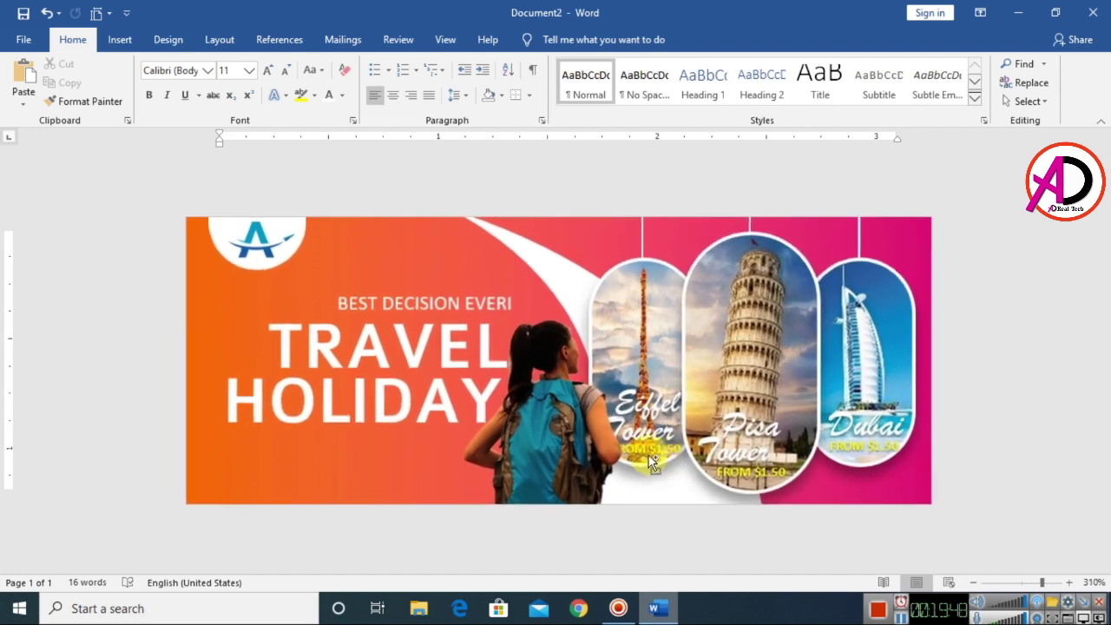